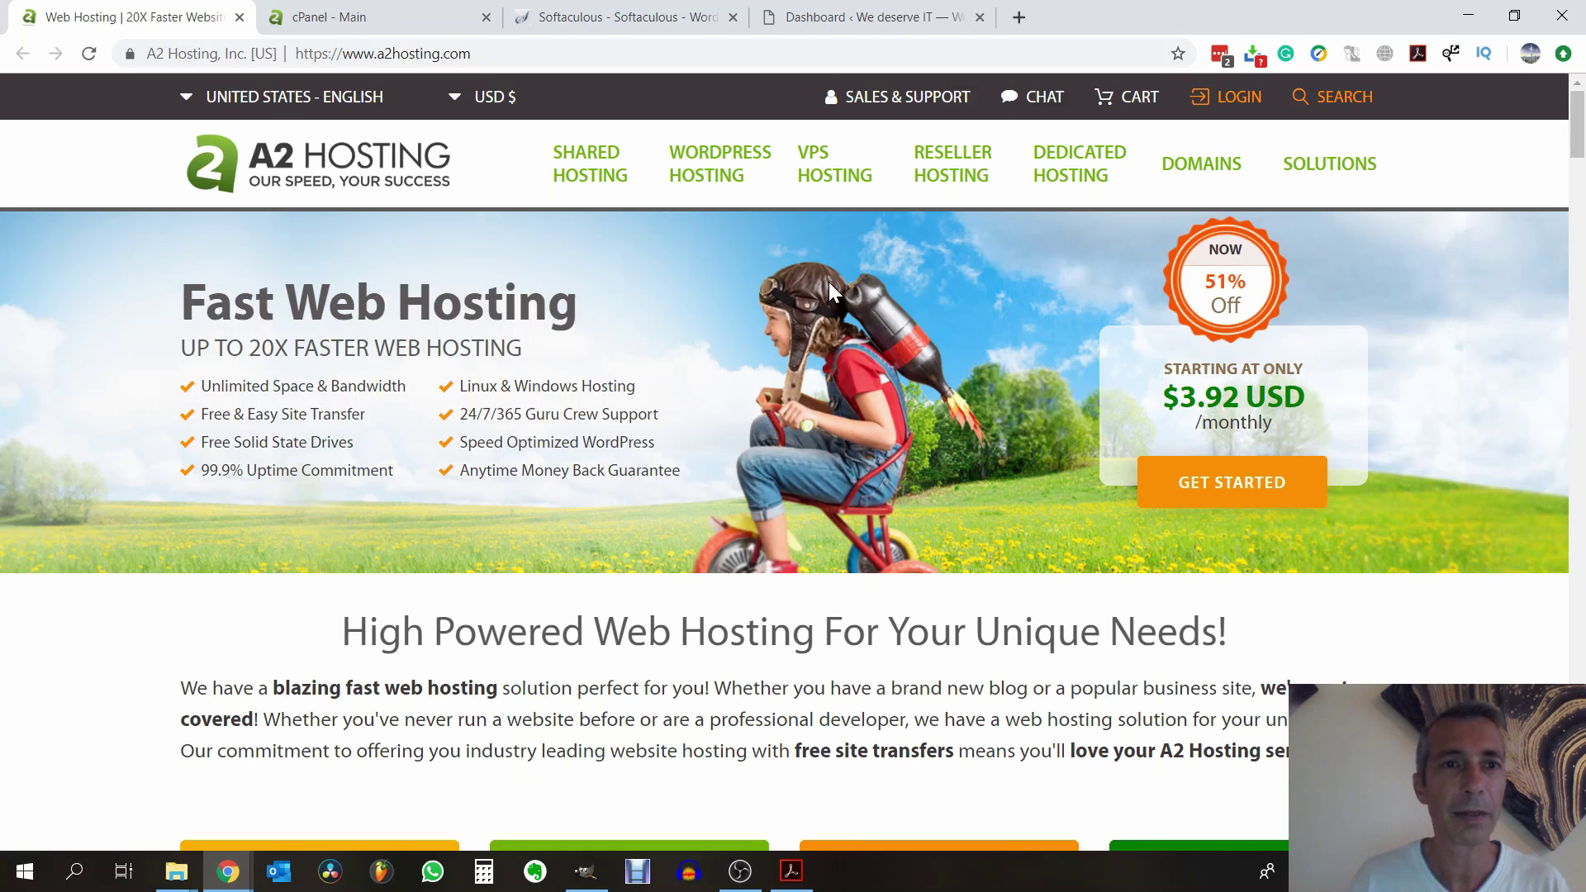
Review the shared, reseller, VPS and dedicated hosting plans on the A2 Hosting home page
{"action": "scroll", "coordinate": [881, 325], "scroll_direction": "down", "scroll_amount": 6}
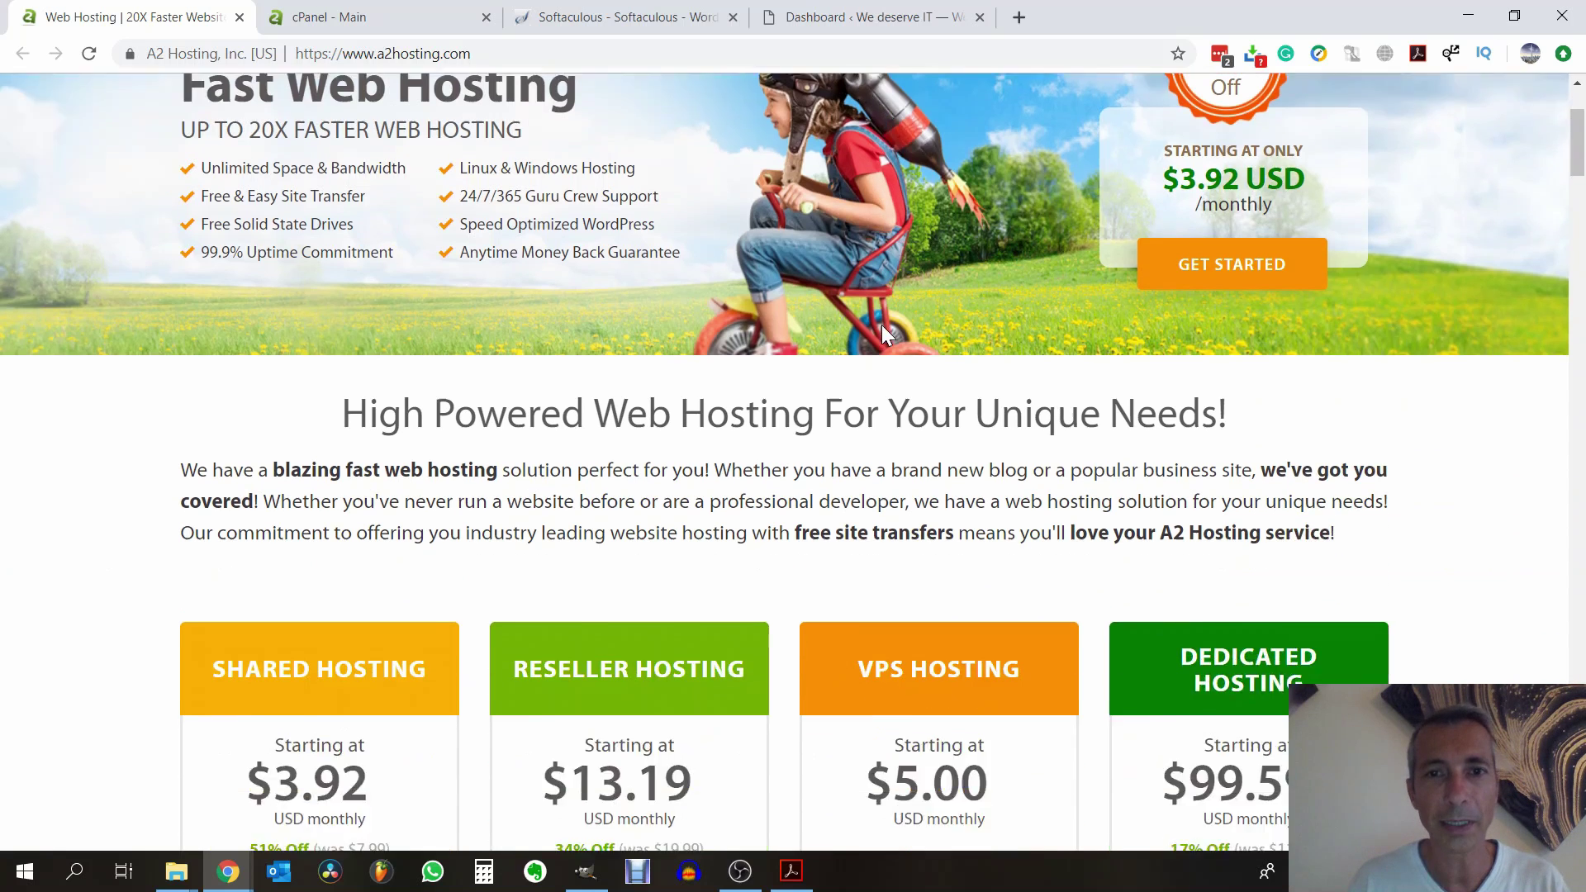
{"action": "scroll", "coordinate": [881, 324], "scroll_direction": "up", "scroll_amount": 5}
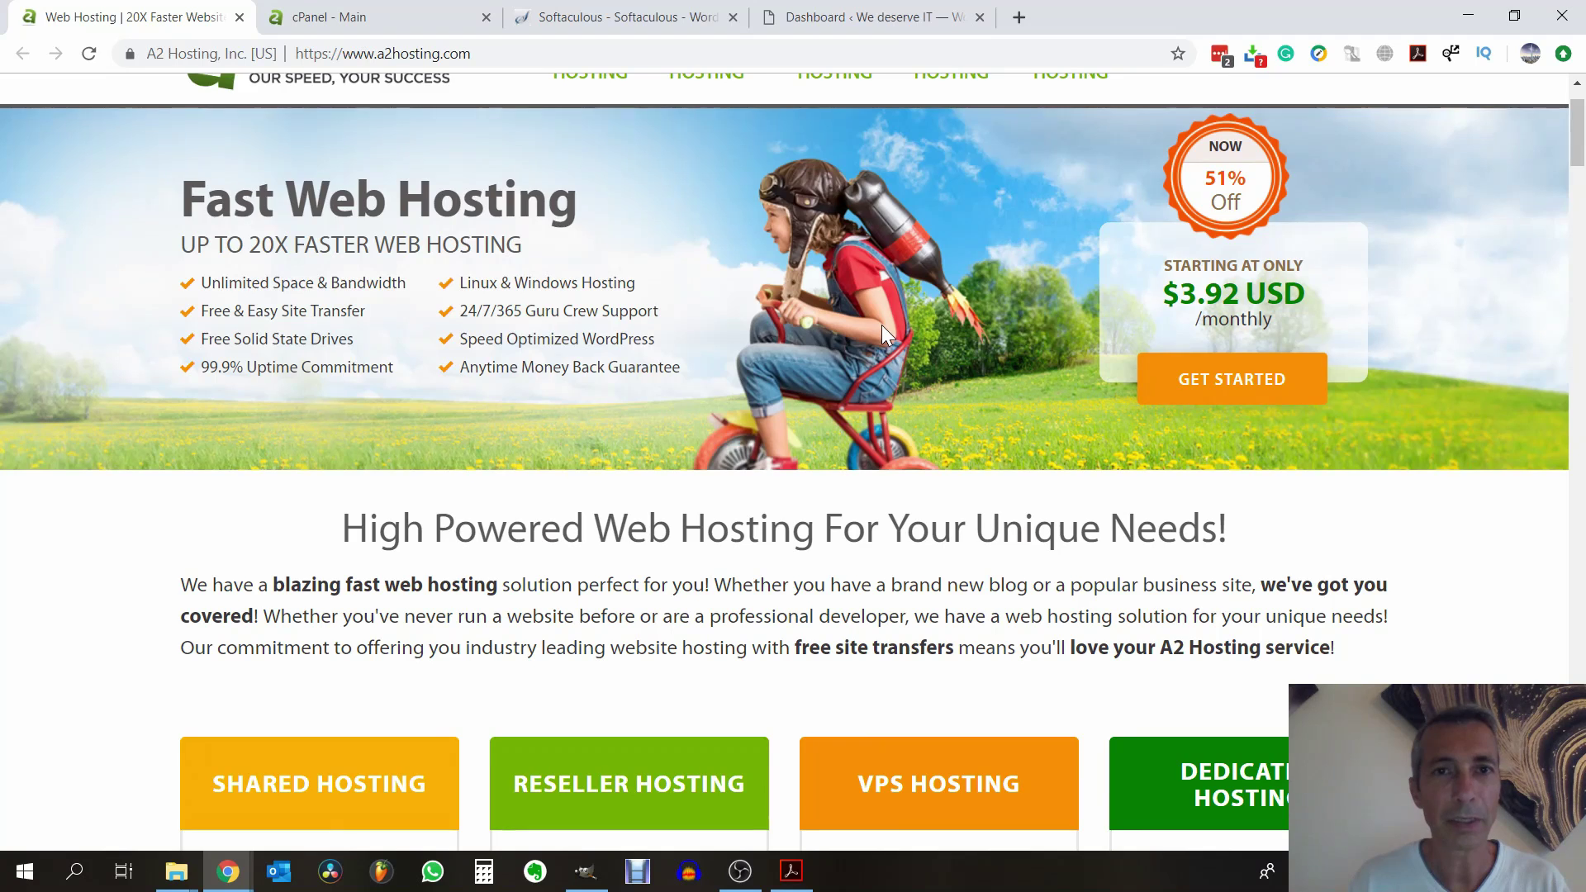
{"action": "scroll", "coordinate": [880, 325], "scroll_direction": "down", "scroll_amount": 7}
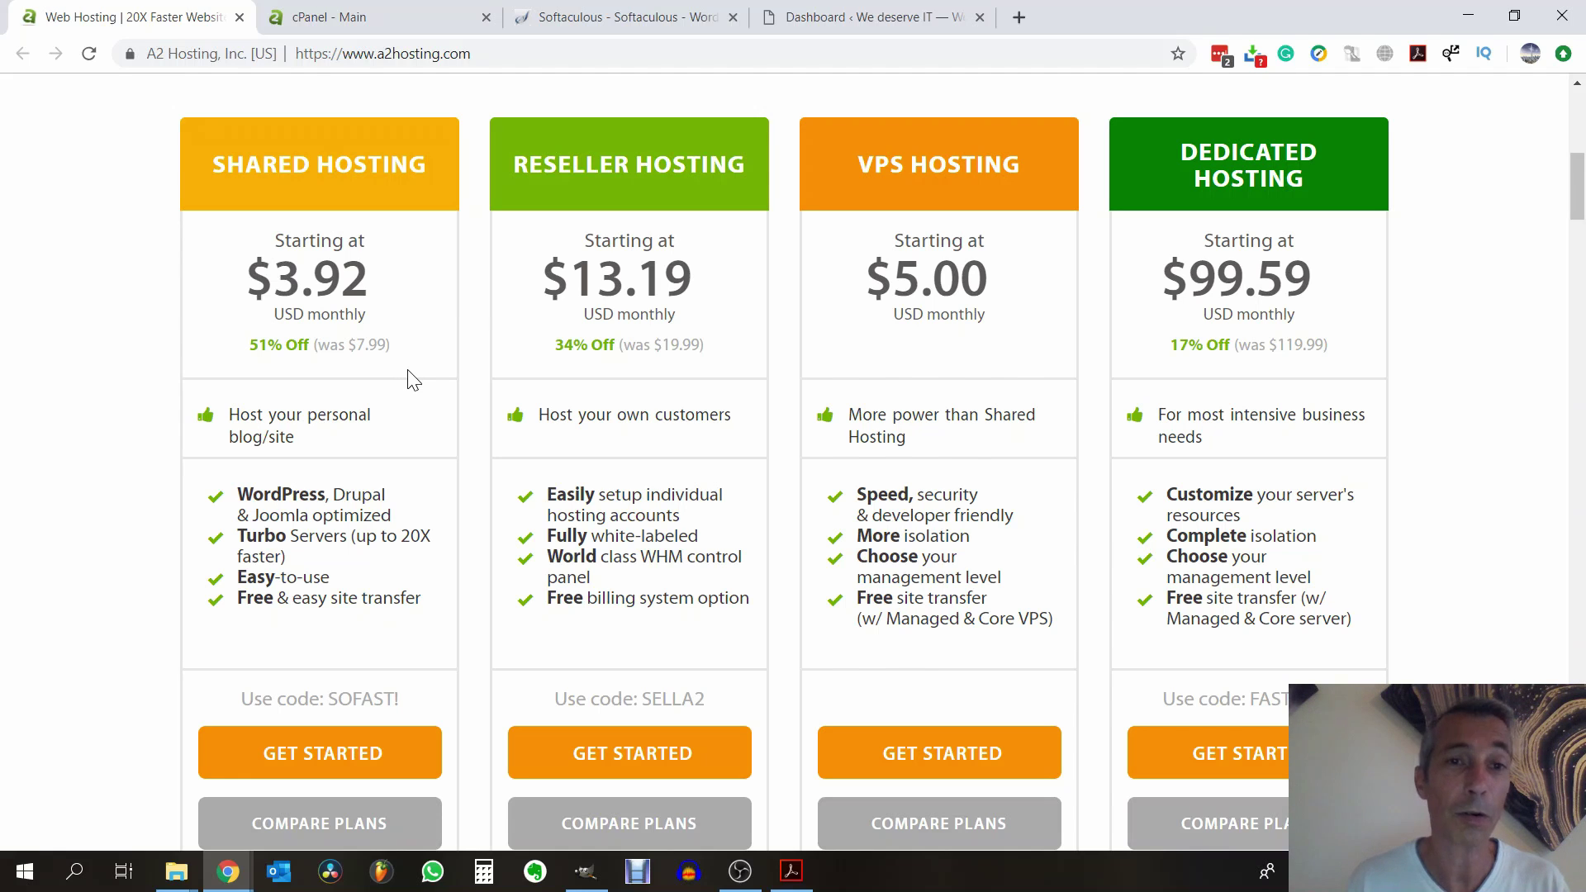
{"action": "scroll", "coordinate": [413, 380], "scroll_direction": "up", "scroll_amount": 1}
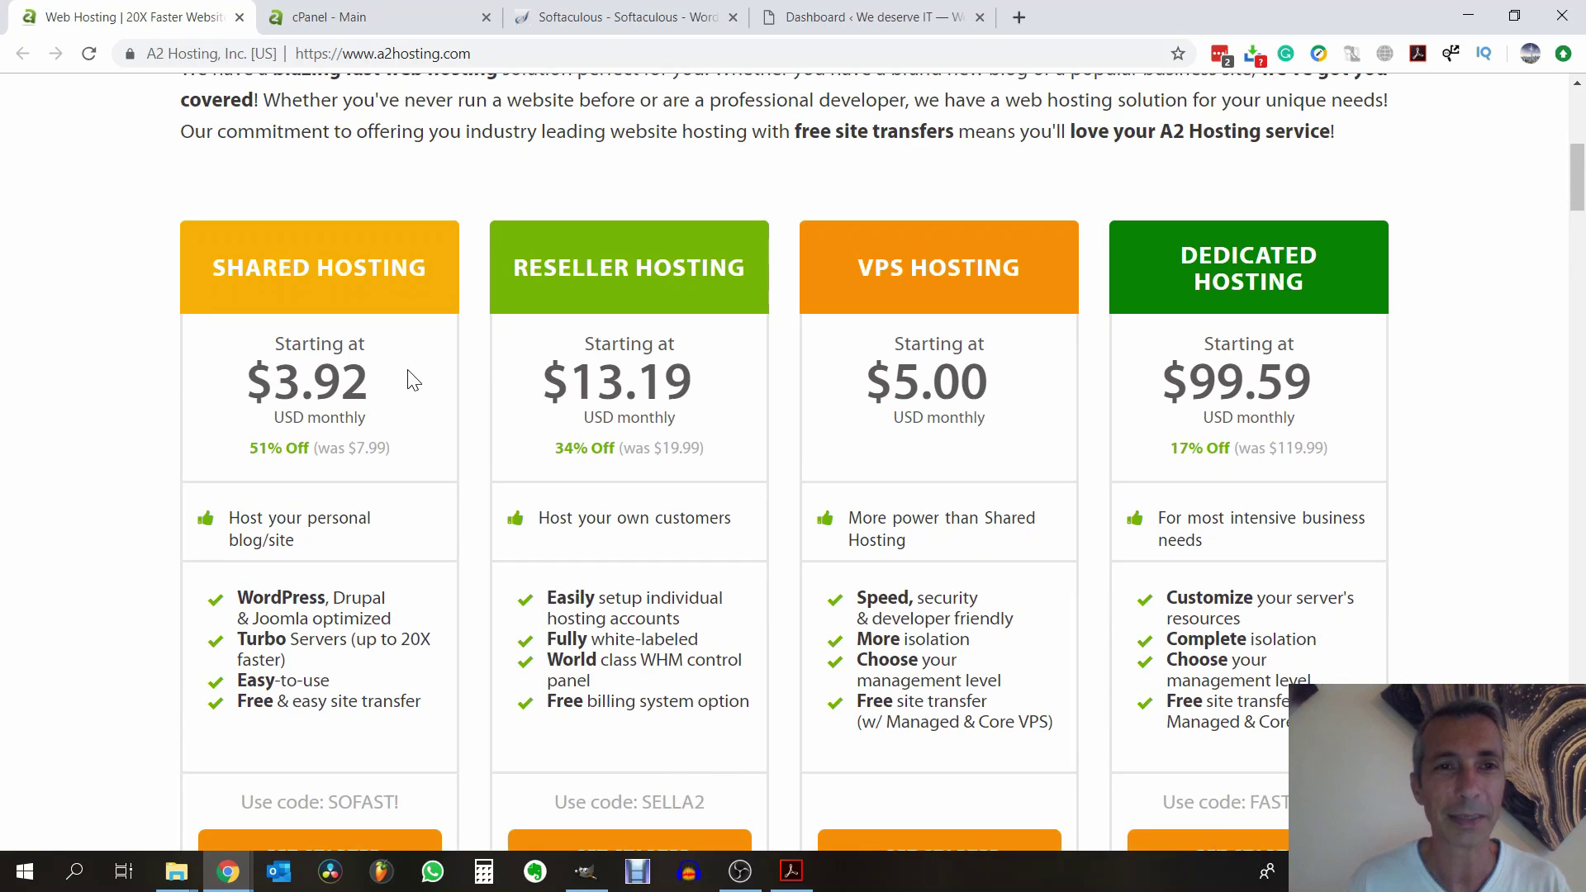
{"action": "scroll", "coordinate": [413, 380], "scroll_direction": "up", "scroll_amount": 6}
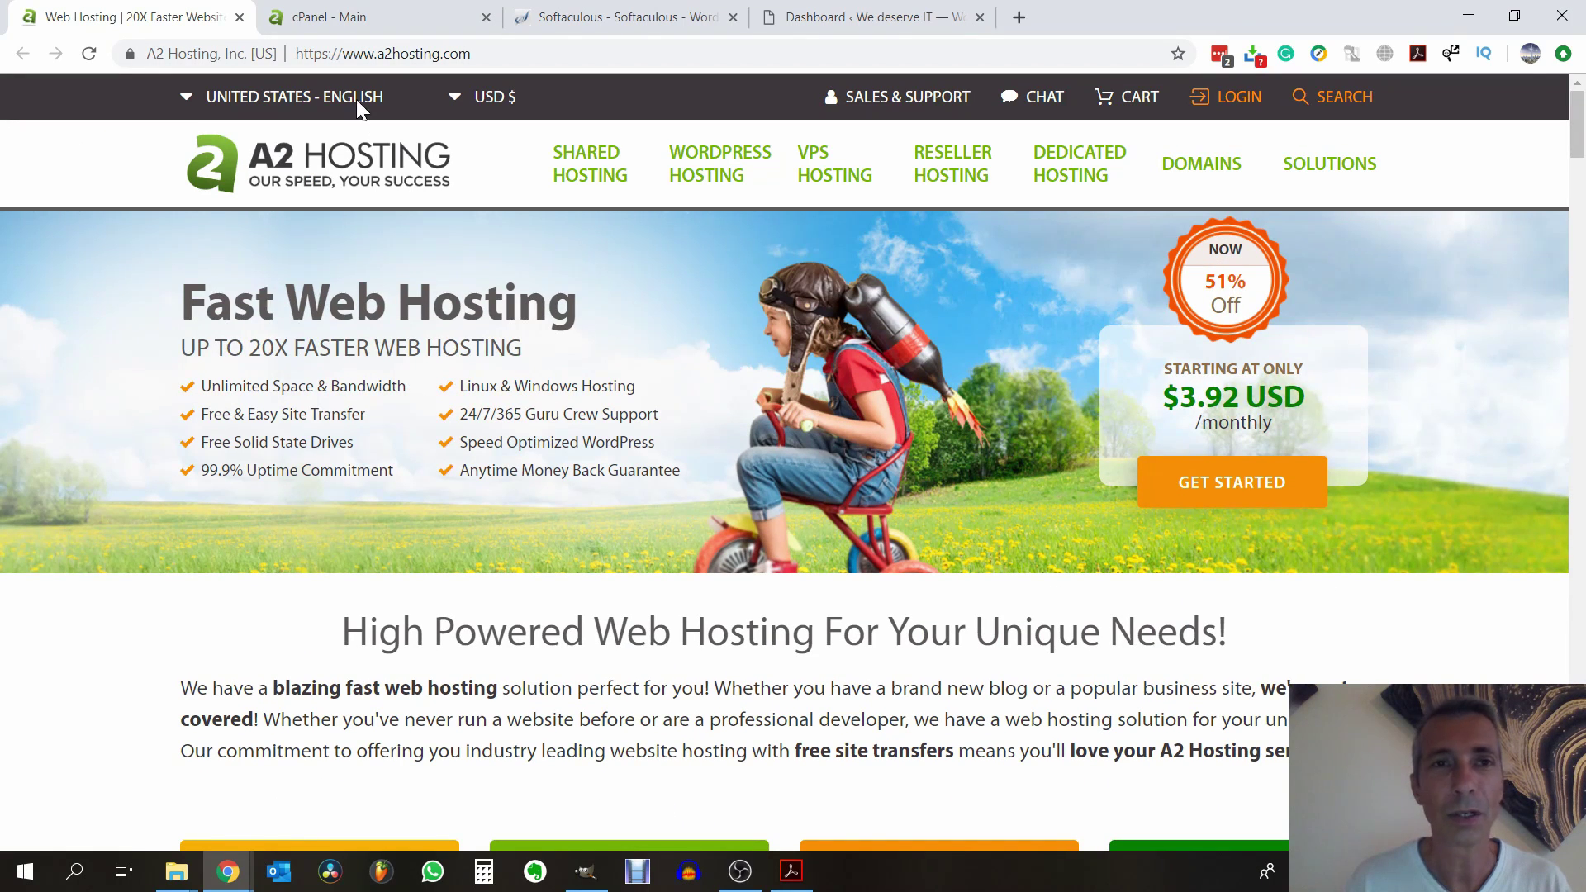
Switch to the open cPanel page and examine its sections, from Files and the Softaculous Apps Installer through Email, Security and Software
{"action": "left_click", "coordinate": [351, 28]}
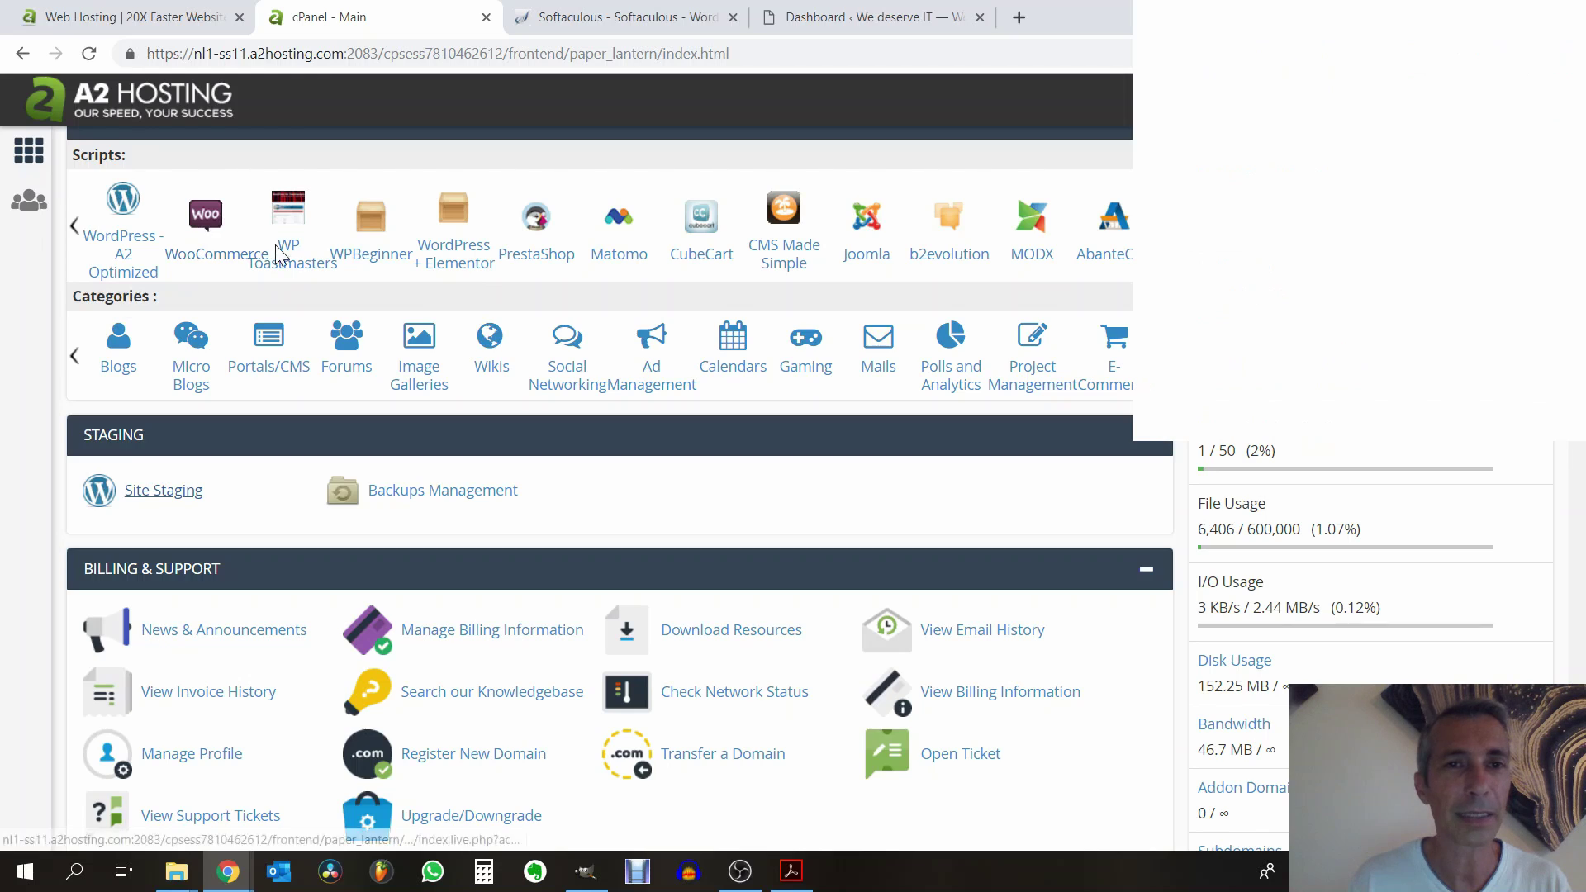
{"action": "scroll", "coordinate": [361, 264], "scroll_direction": "up", "scroll_amount": 4}
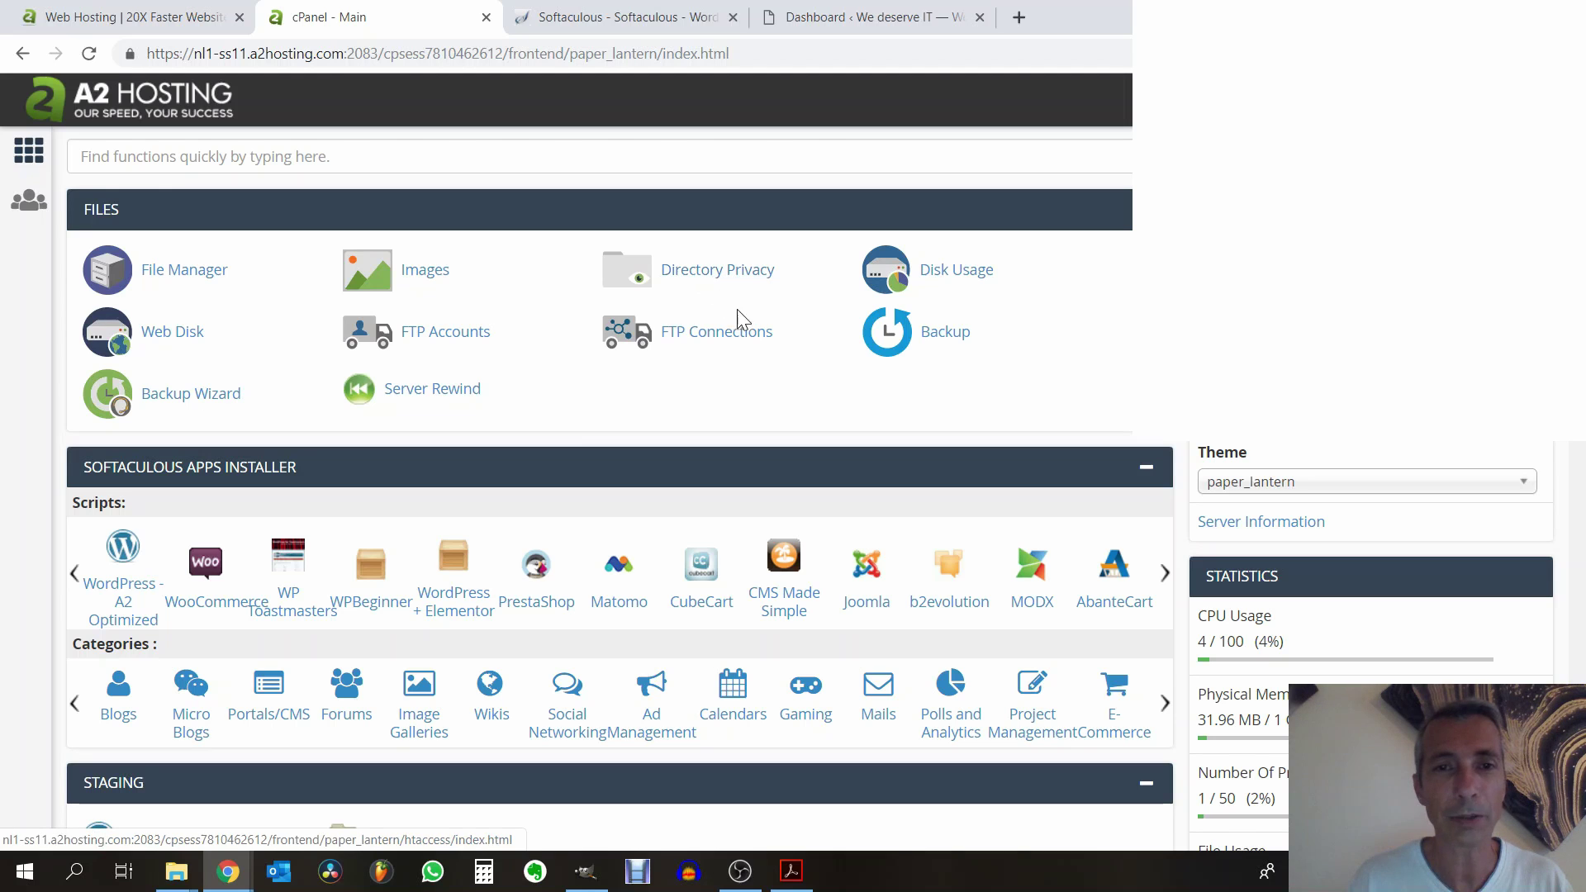
{"action": "scroll", "coordinate": [726, 351], "scroll_direction": "down", "scroll_amount": 1}
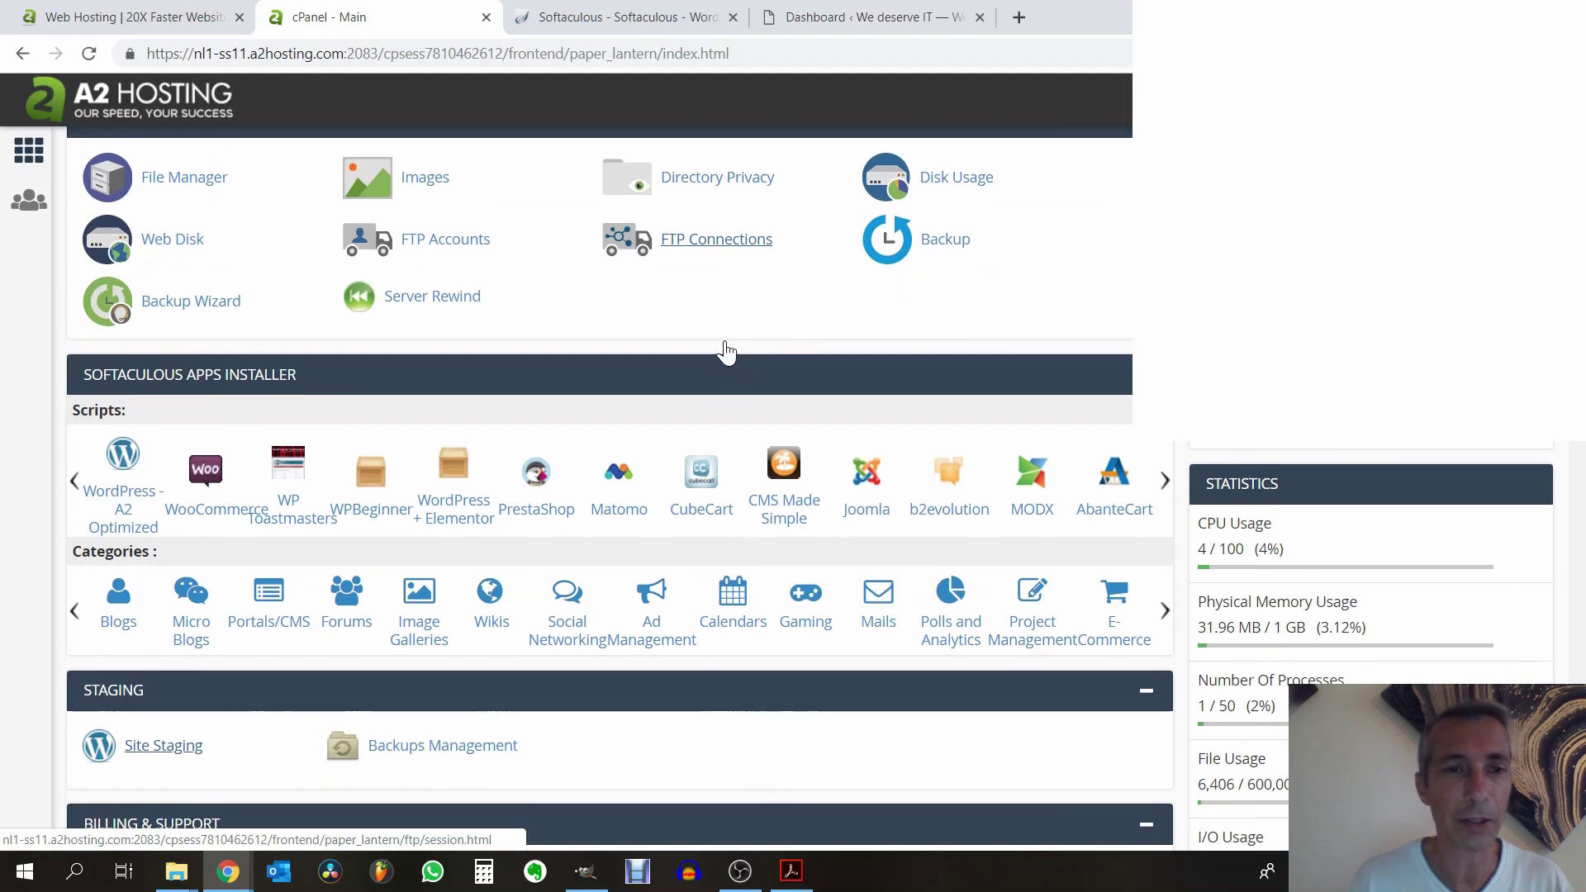
{"action": "scroll", "coordinate": [725, 341], "scroll_direction": "down", "scroll_amount": 7}
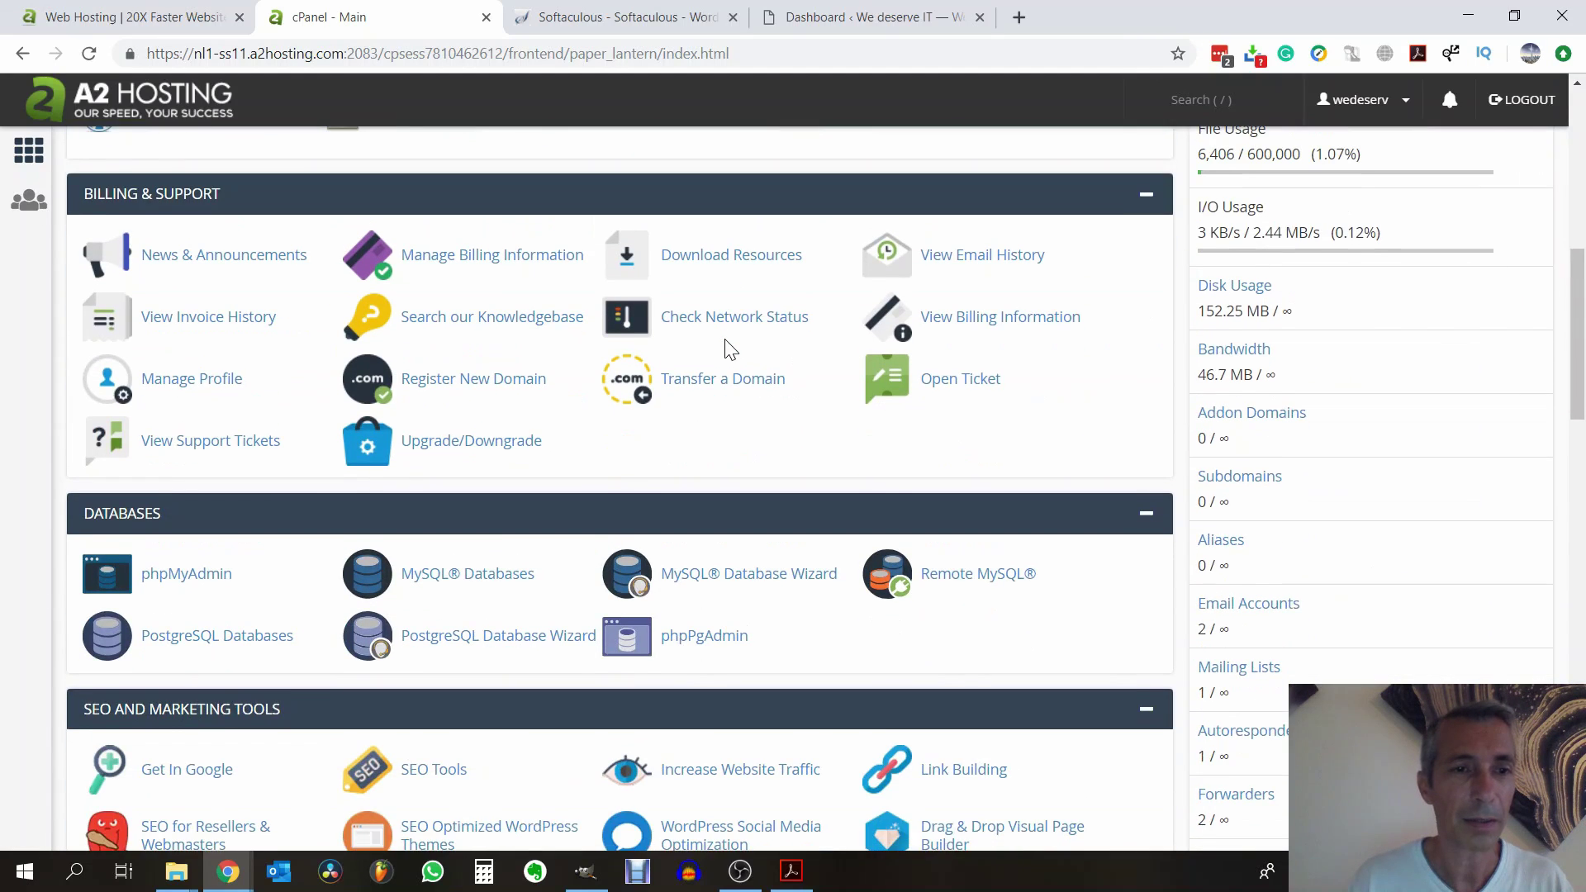
{"action": "scroll", "coordinate": [726, 347], "scroll_direction": "down", "scroll_amount": 1}
{"action": "scroll", "coordinate": [726, 347], "scroll_direction": "up", "scroll_amount": 1}
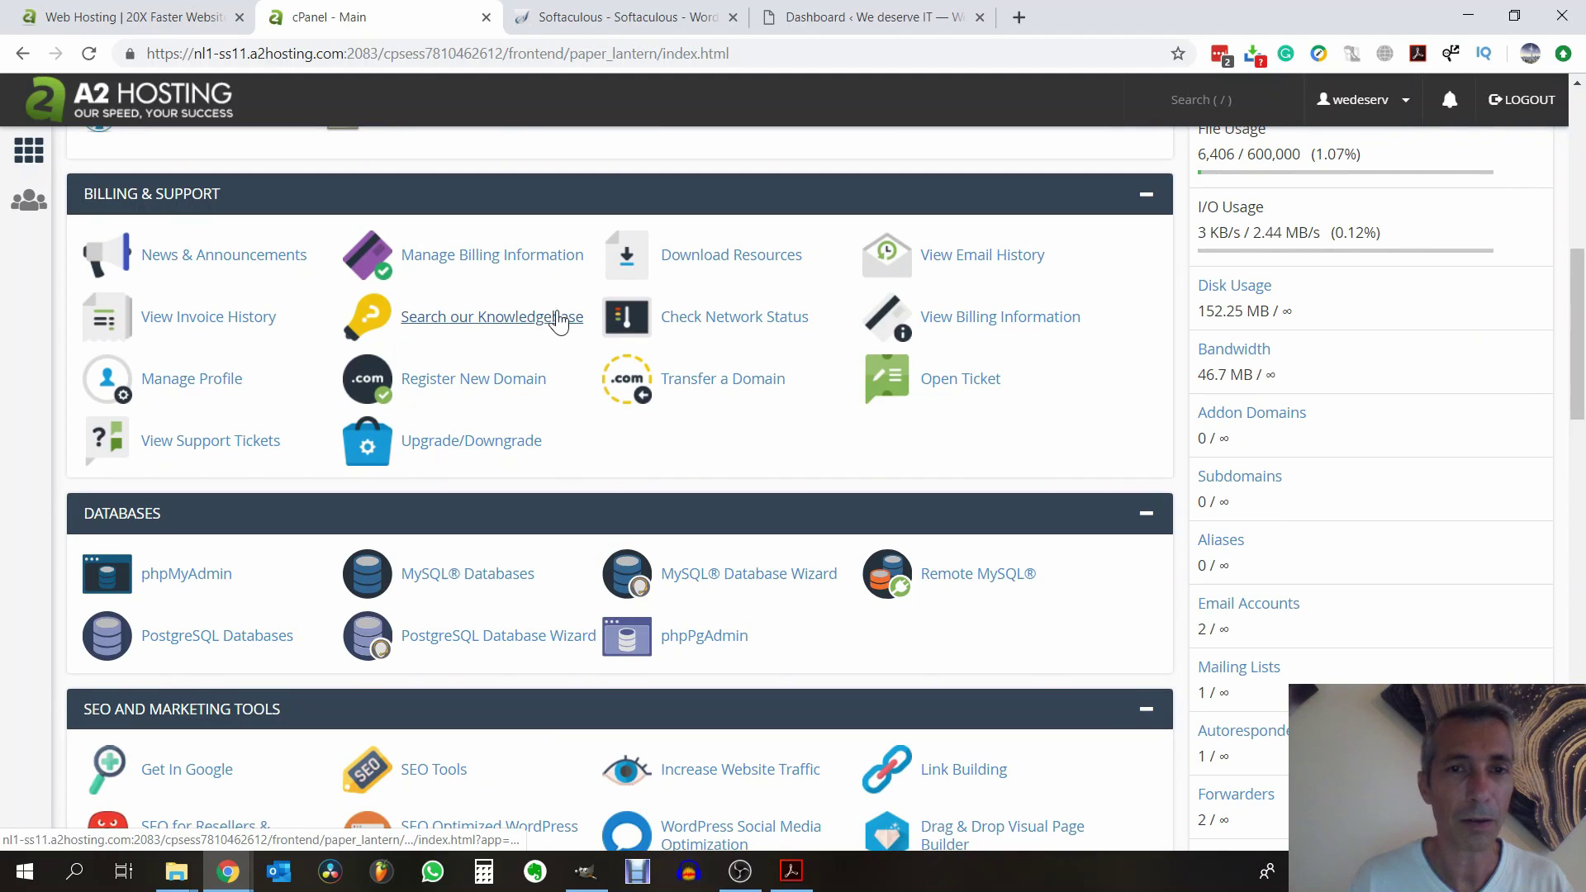
{"action": "scroll", "coordinate": [579, 351], "scroll_direction": "down", "scroll_amount": 3}
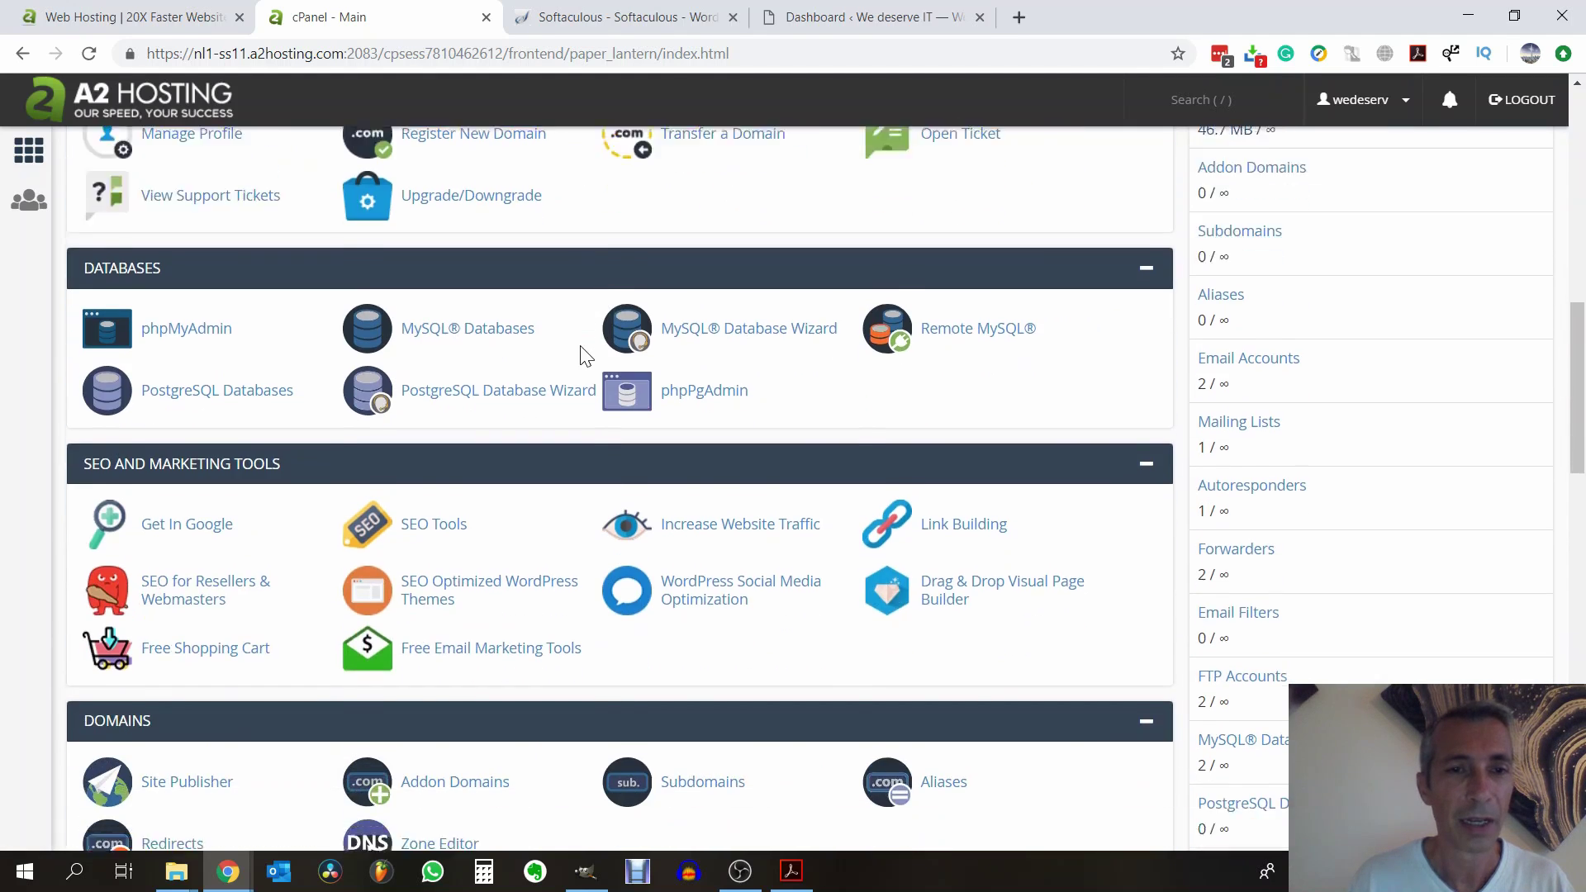
{"action": "scroll", "coordinate": [586, 355], "scroll_direction": "down", "scroll_amount": 2}
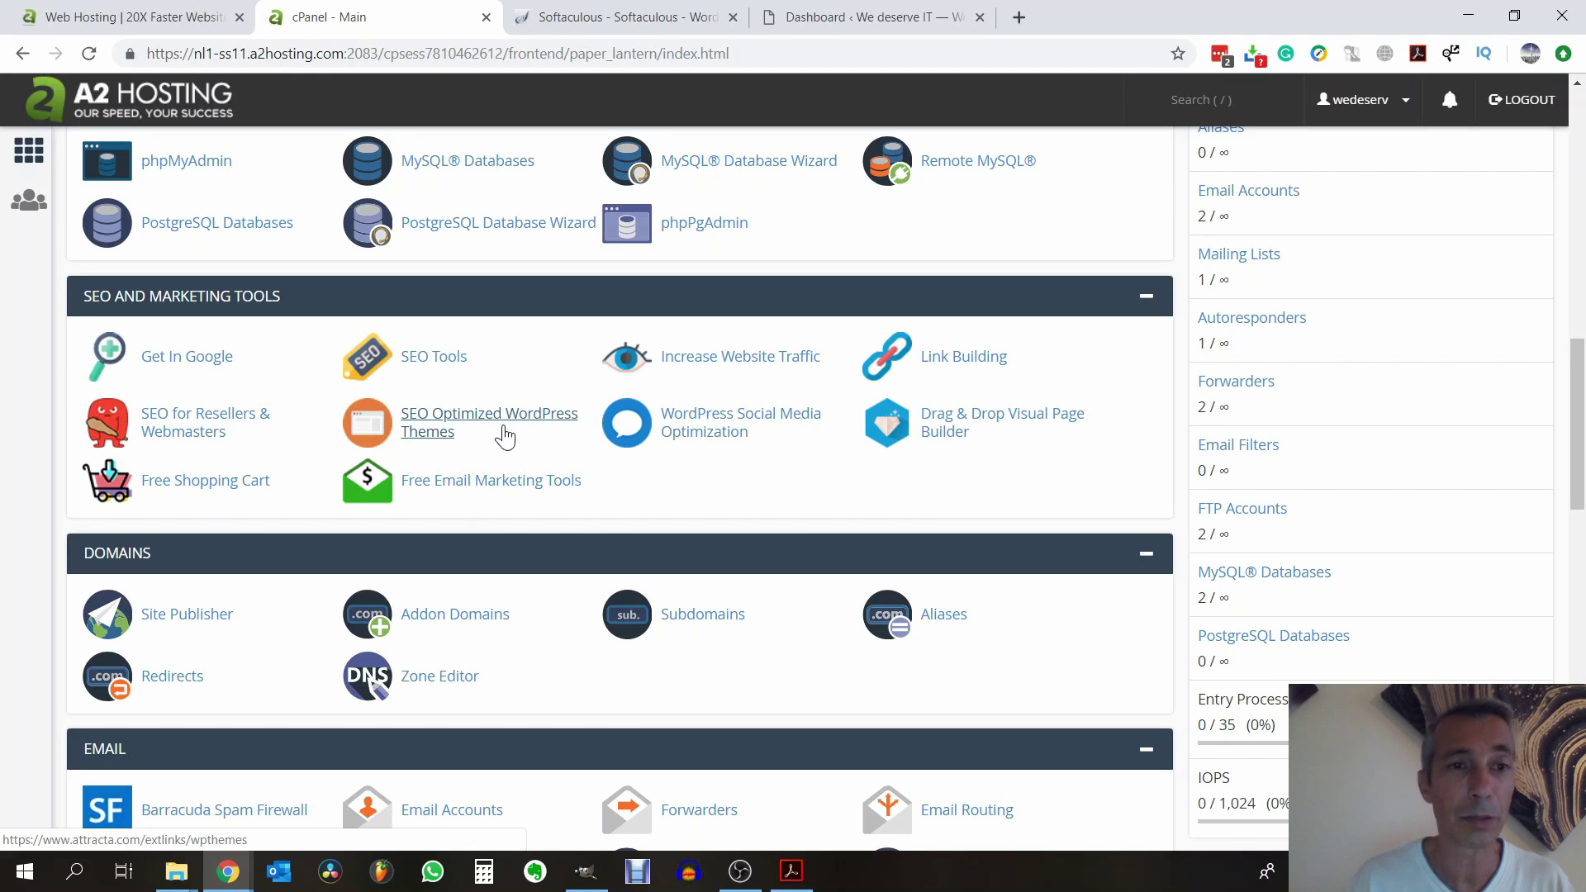
{"action": "scroll", "coordinate": [506, 436], "scroll_direction": "down", "scroll_amount": 2}
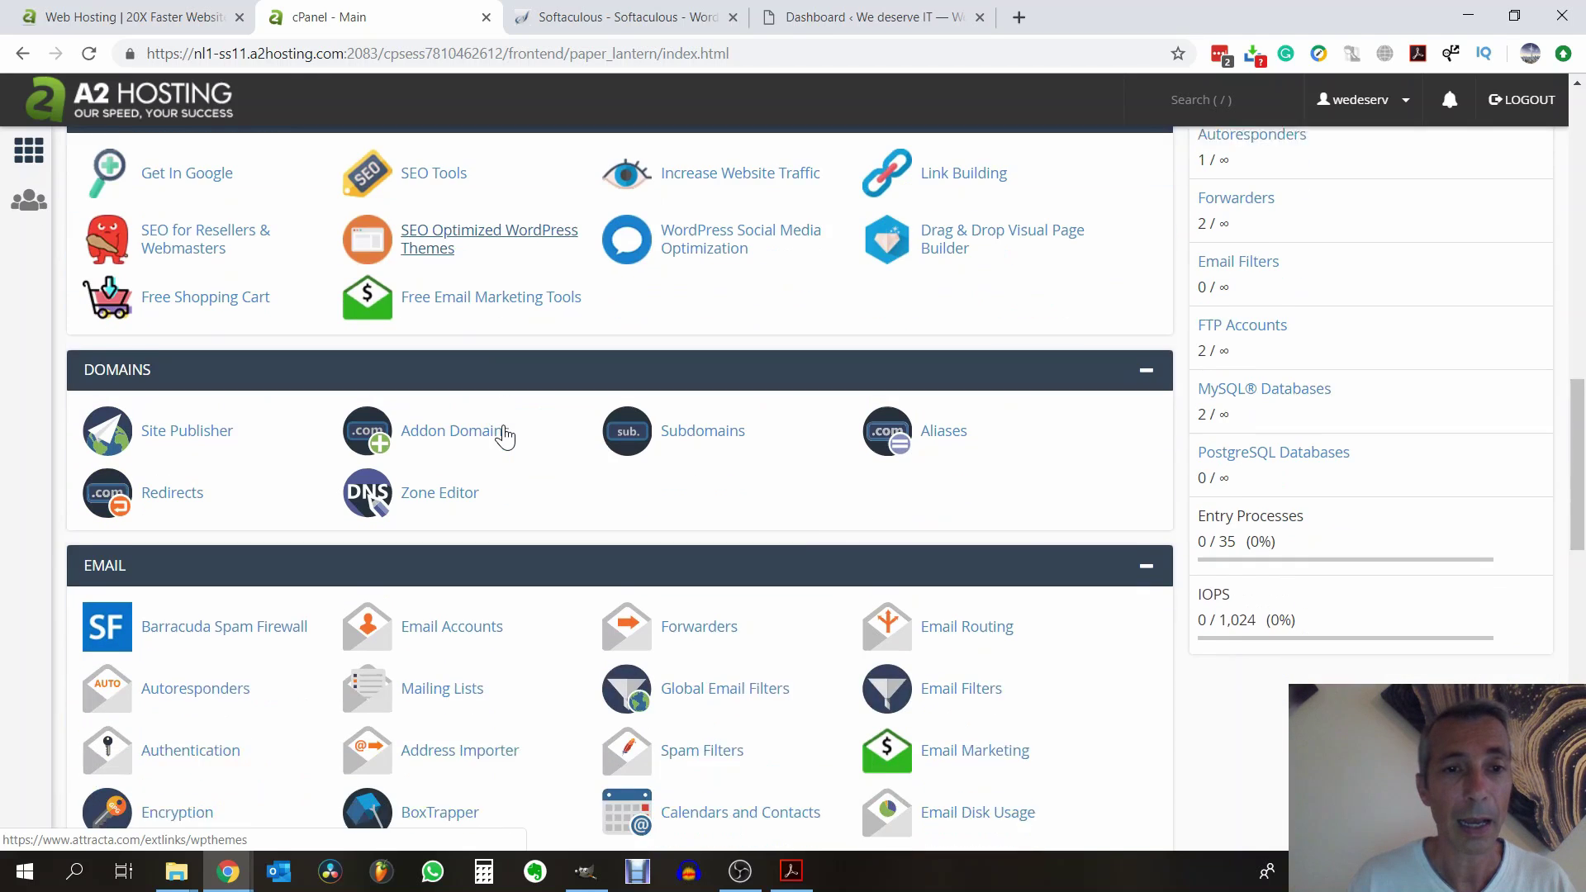
{"action": "scroll", "coordinate": [506, 435], "scroll_direction": "down", "scroll_amount": 2}
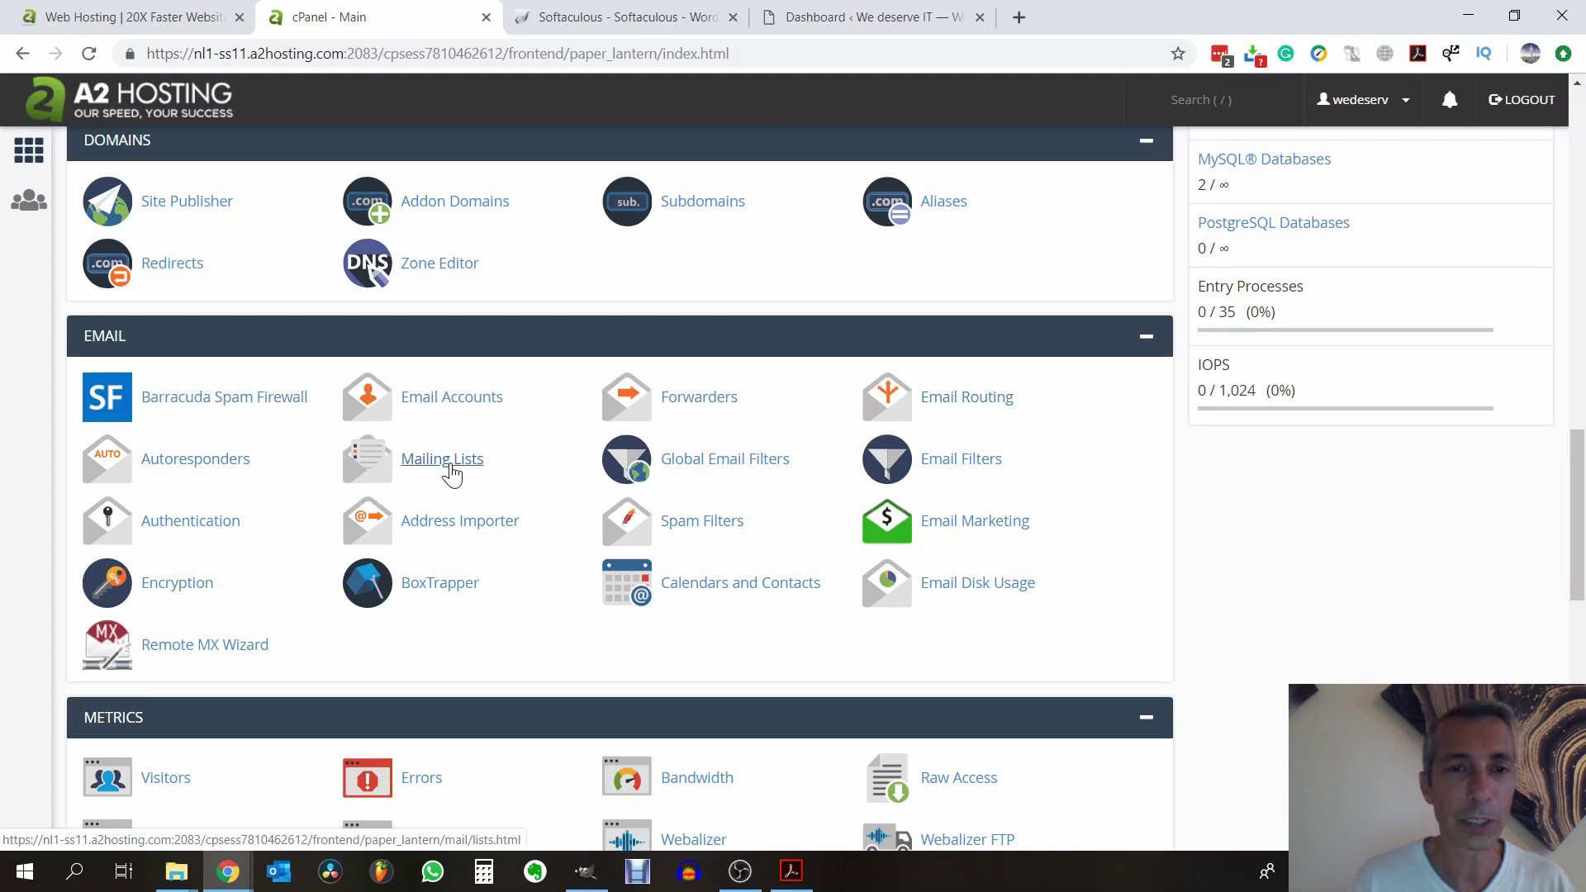
{"action": "scroll", "coordinate": [490, 462], "scroll_direction": "down", "scroll_amount": 4}
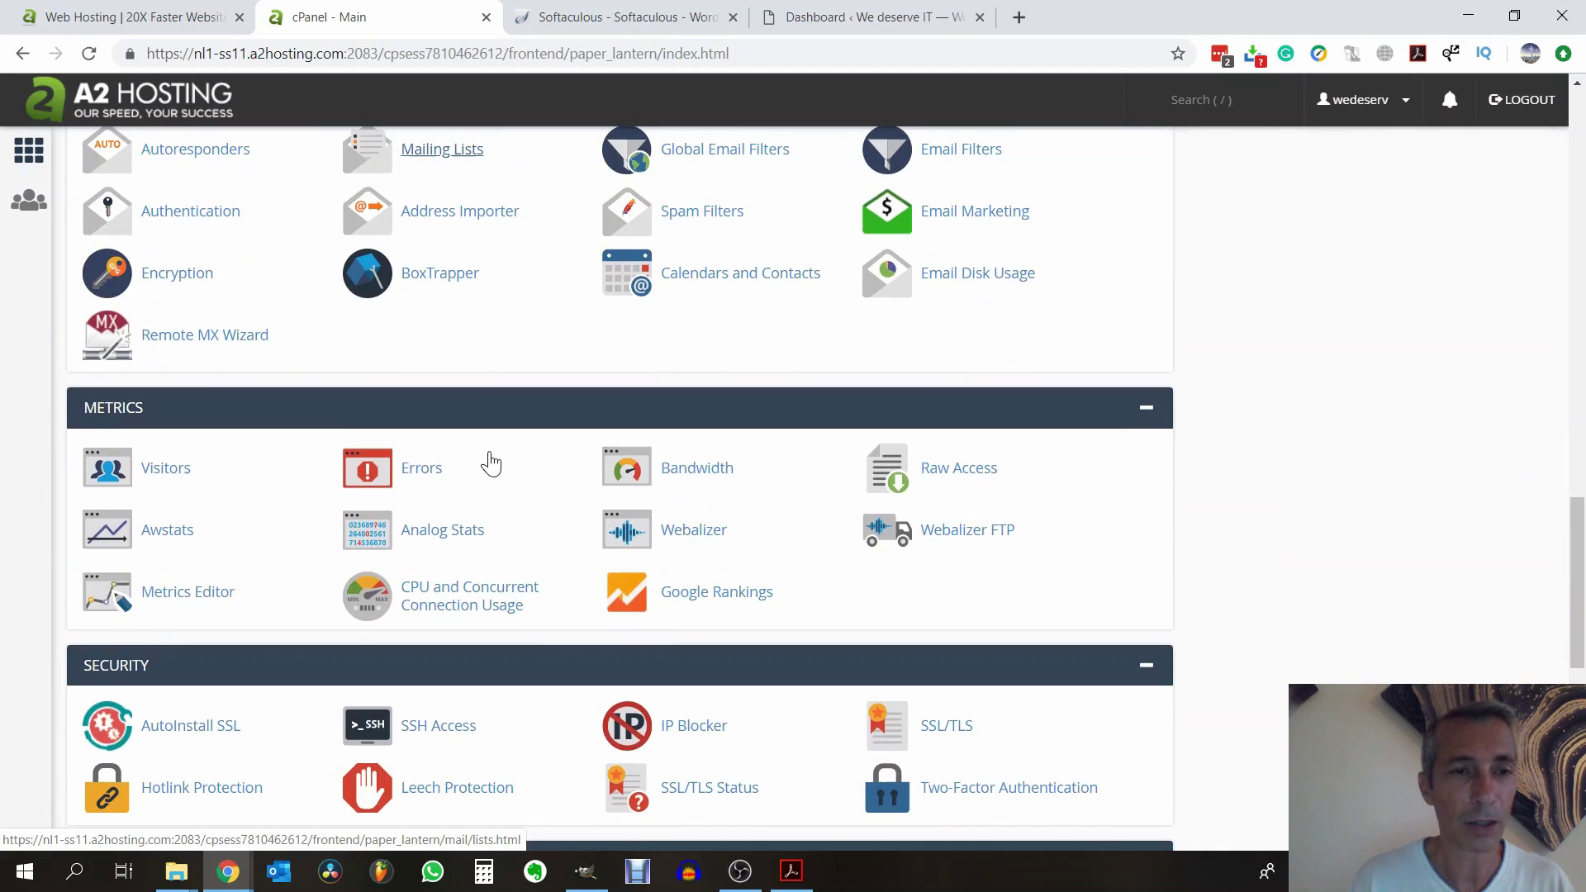
{"action": "scroll", "coordinate": [490, 463], "scroll_direction": "down", "scroll_amount": 4}
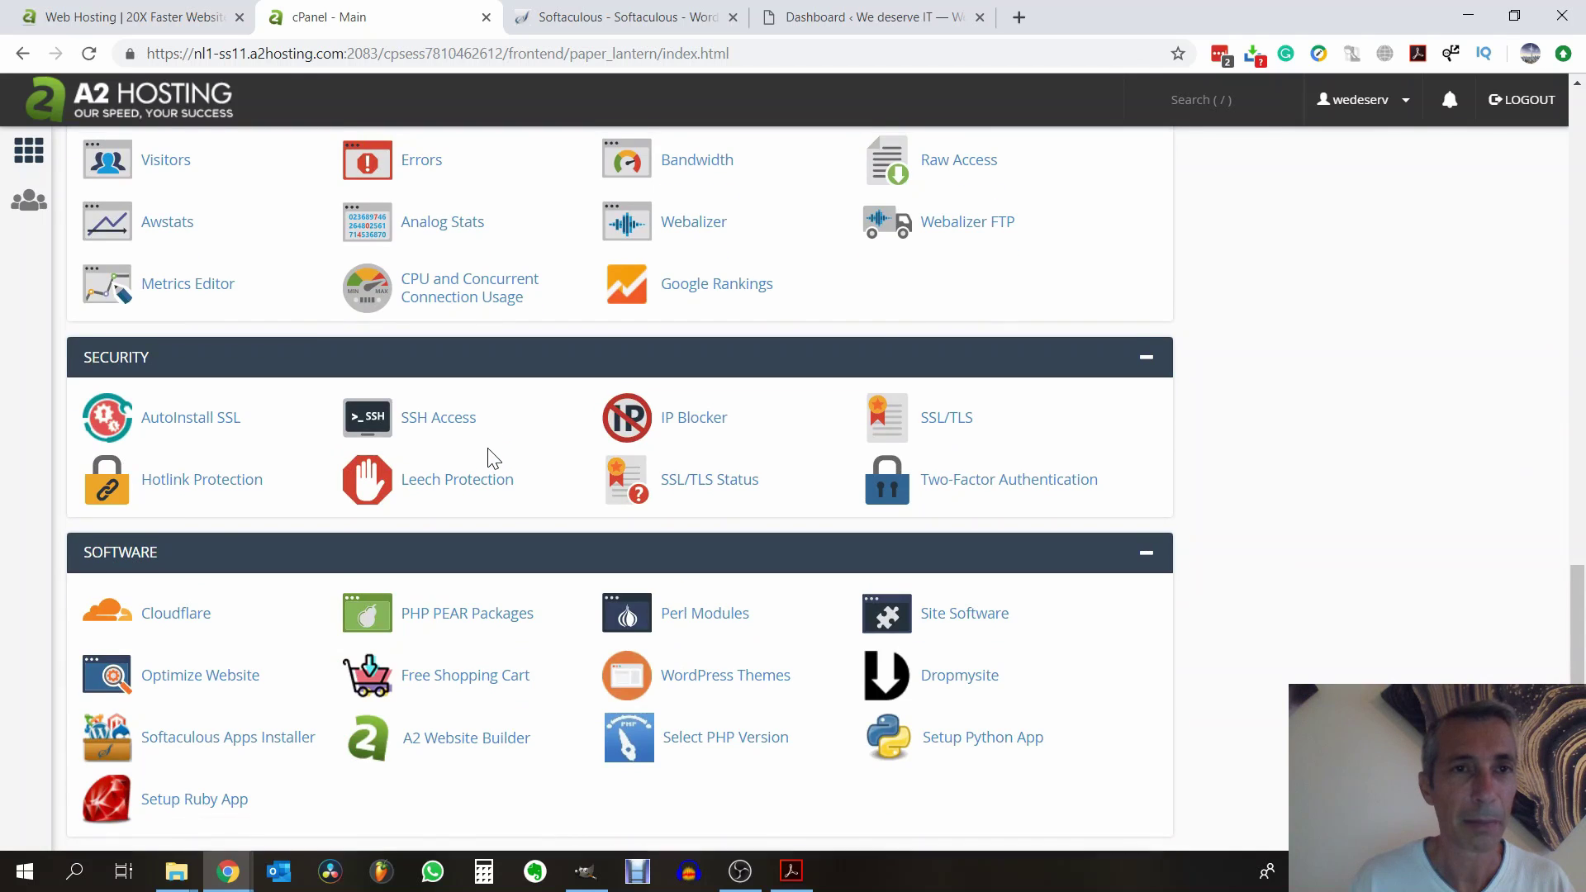
{"action": "scroll", "coordinate": [493, 459], "scroll_direction": "up", "scroll_amount": 20}
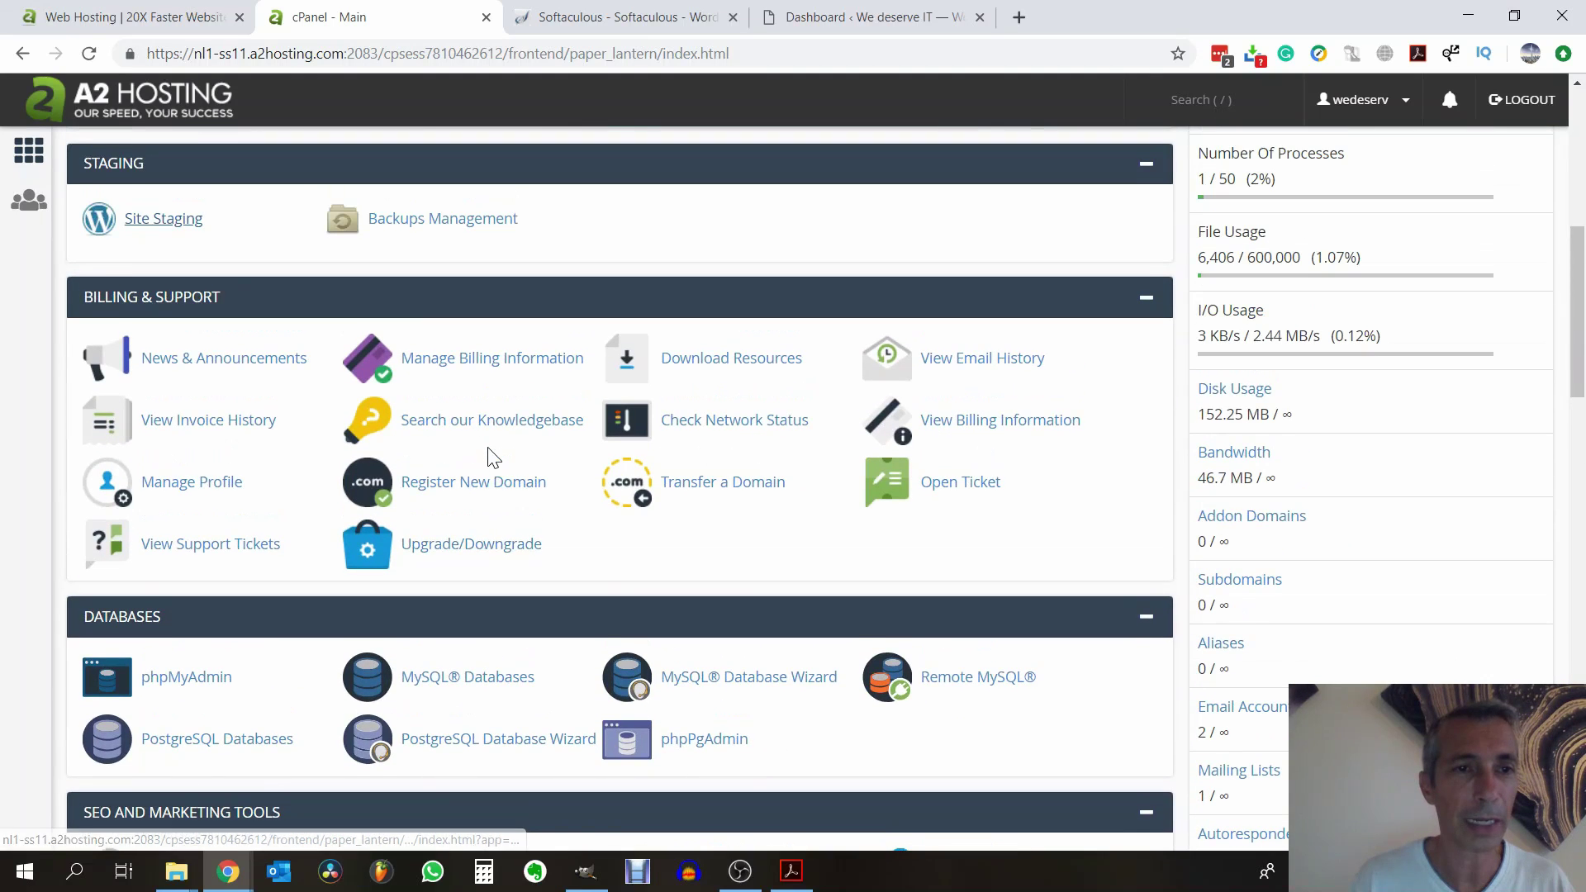
{"action": "scroll", "coordinate": [493, 459], "scroll_direction": "up", "scroll_amount": 7}
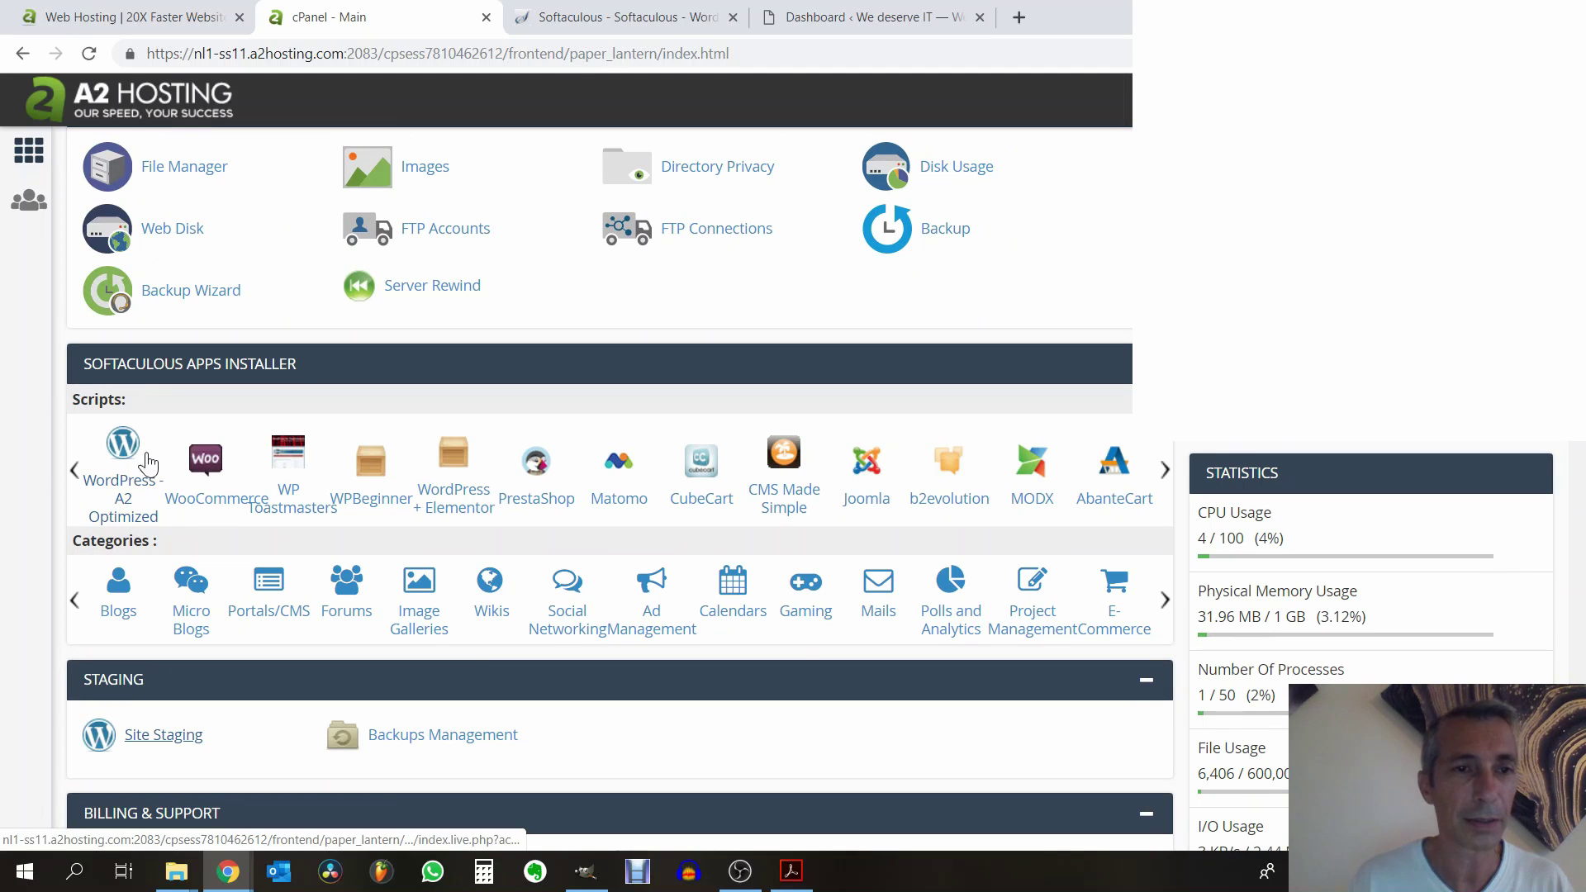
Switch to the Softaculous page for WordPress - A2 Optimized and review its overview and current installations
{"action": "left_click", "coordinate": [603, 18]}
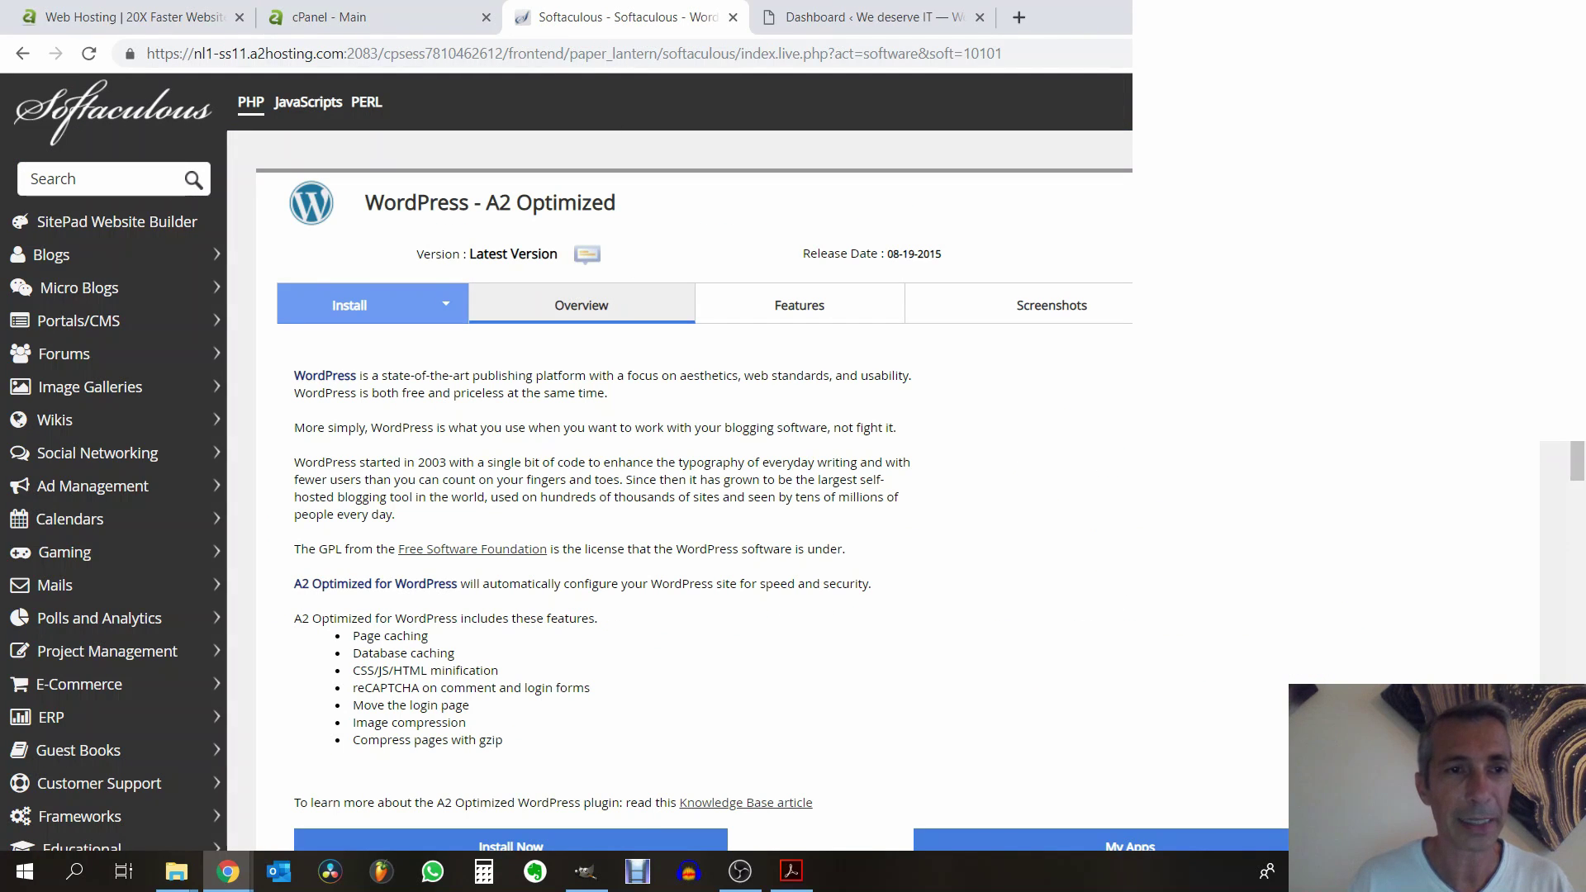
{"action": "scroll", "coordinate": [665, 371], "scroll_direction": "down", "scroll_amount": 2}
{"action": "scroll", "coordinate": [665, 372], "scroll_direction": "up", "scroll_amount": 2}
{"action": "scroll", "coordinate": [665, 372], "scroll_direction": "up", "scroll_amount": 1}
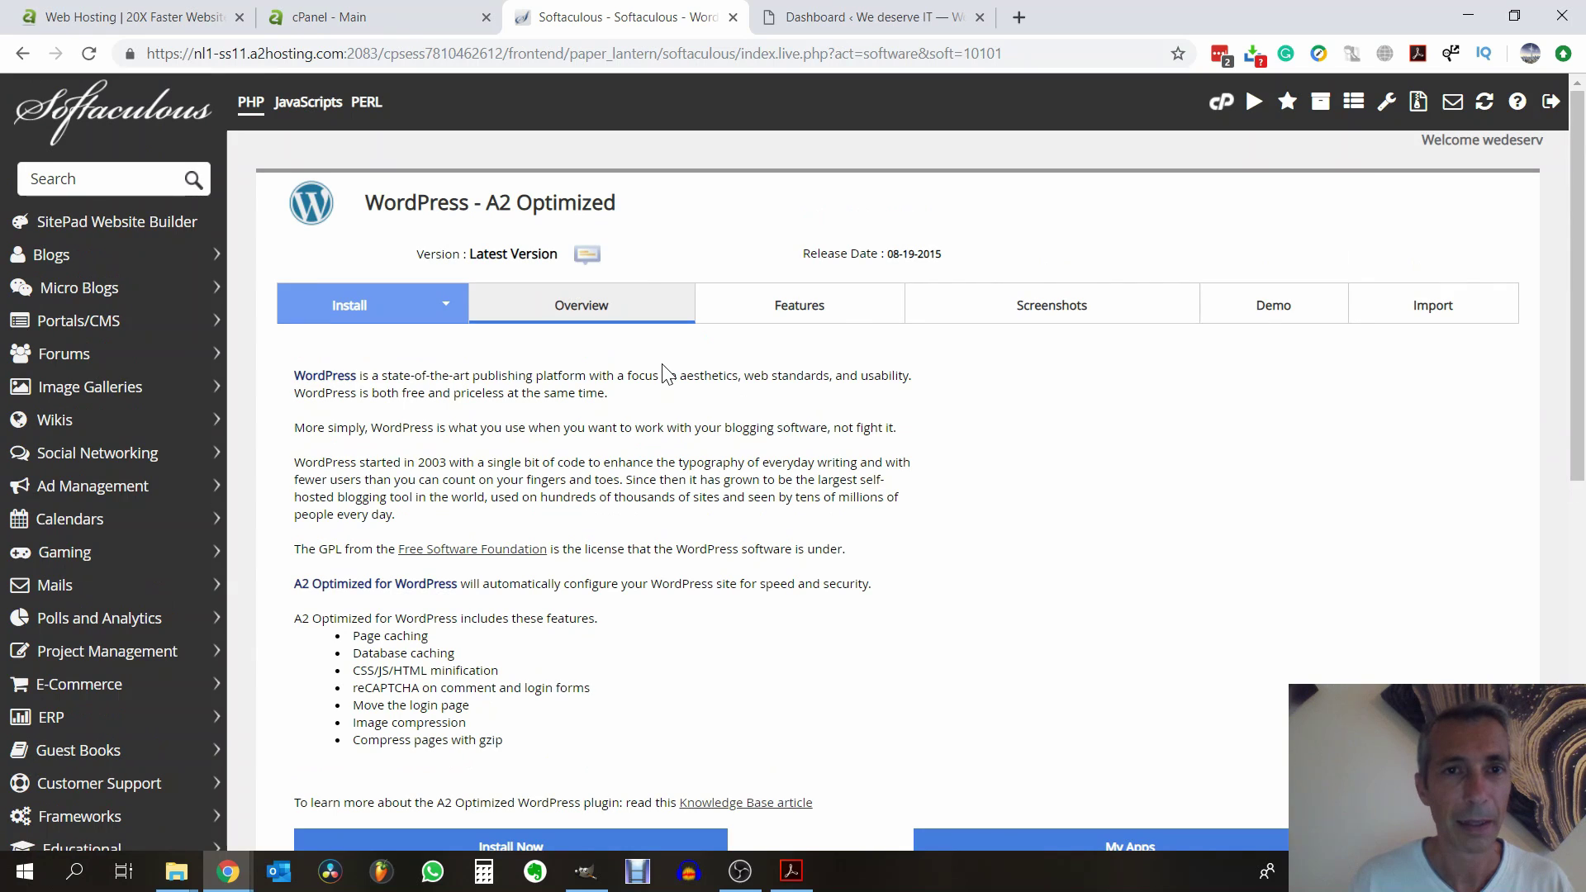
{"action": "scroll", "coordinate": [641, 369], "scroll_direction": "down", "scroll_amount": 4}
{"action": "scroll", "coordinate": [639, 369], "scroll_direction": "down", "scroll_amount": 5}
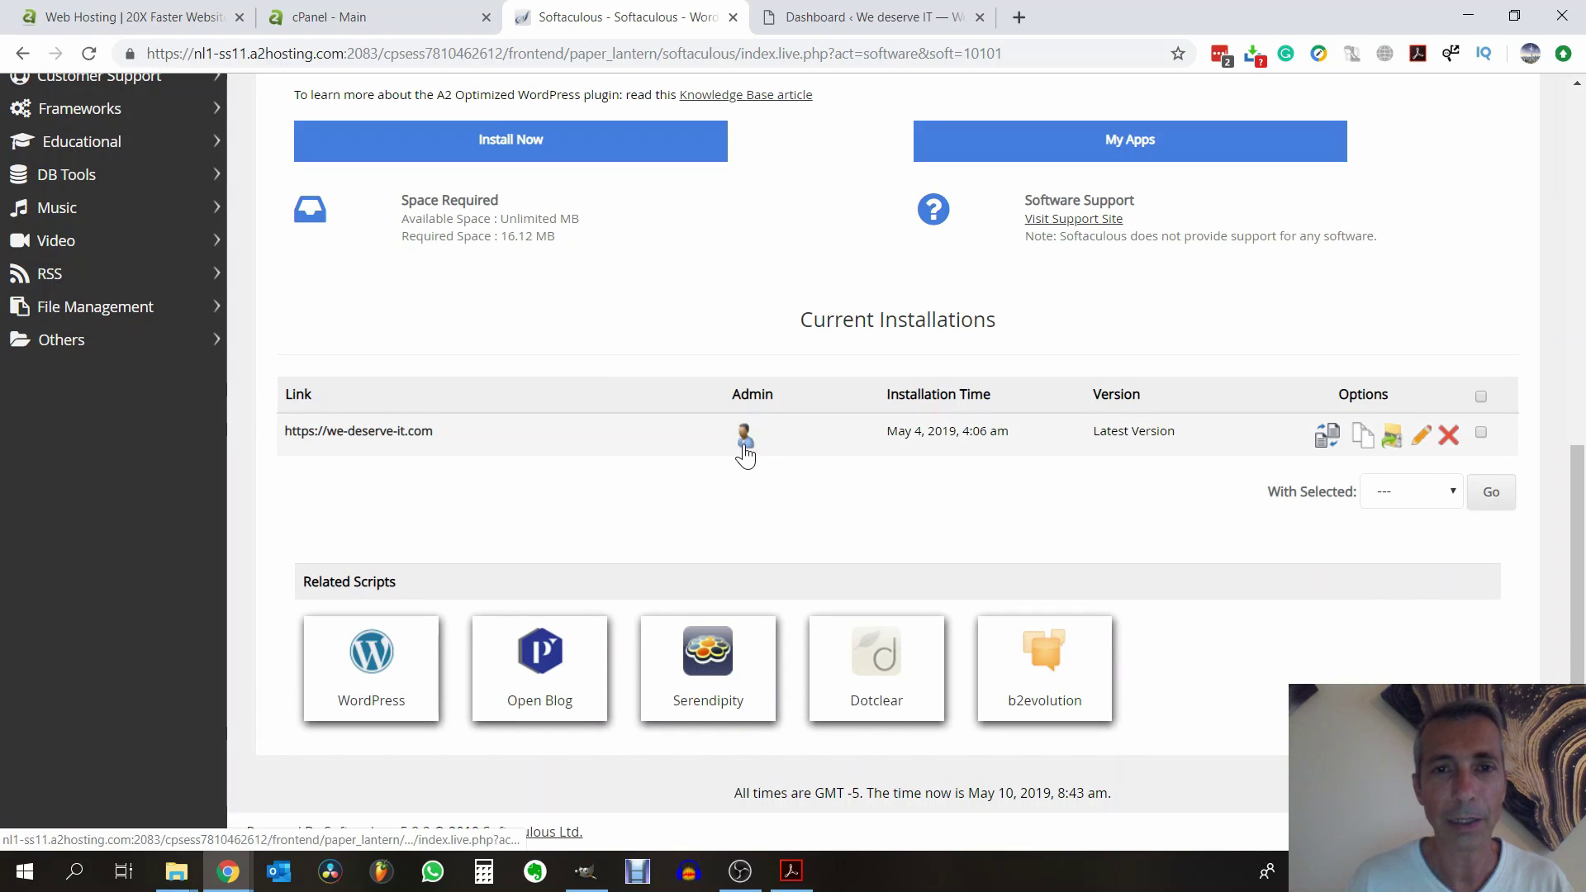
Switch to the We deserve IT site's WordPress dashboard and look over its welcome area and widgets
{"action": "left_click", "coordinate": [905, 18]}
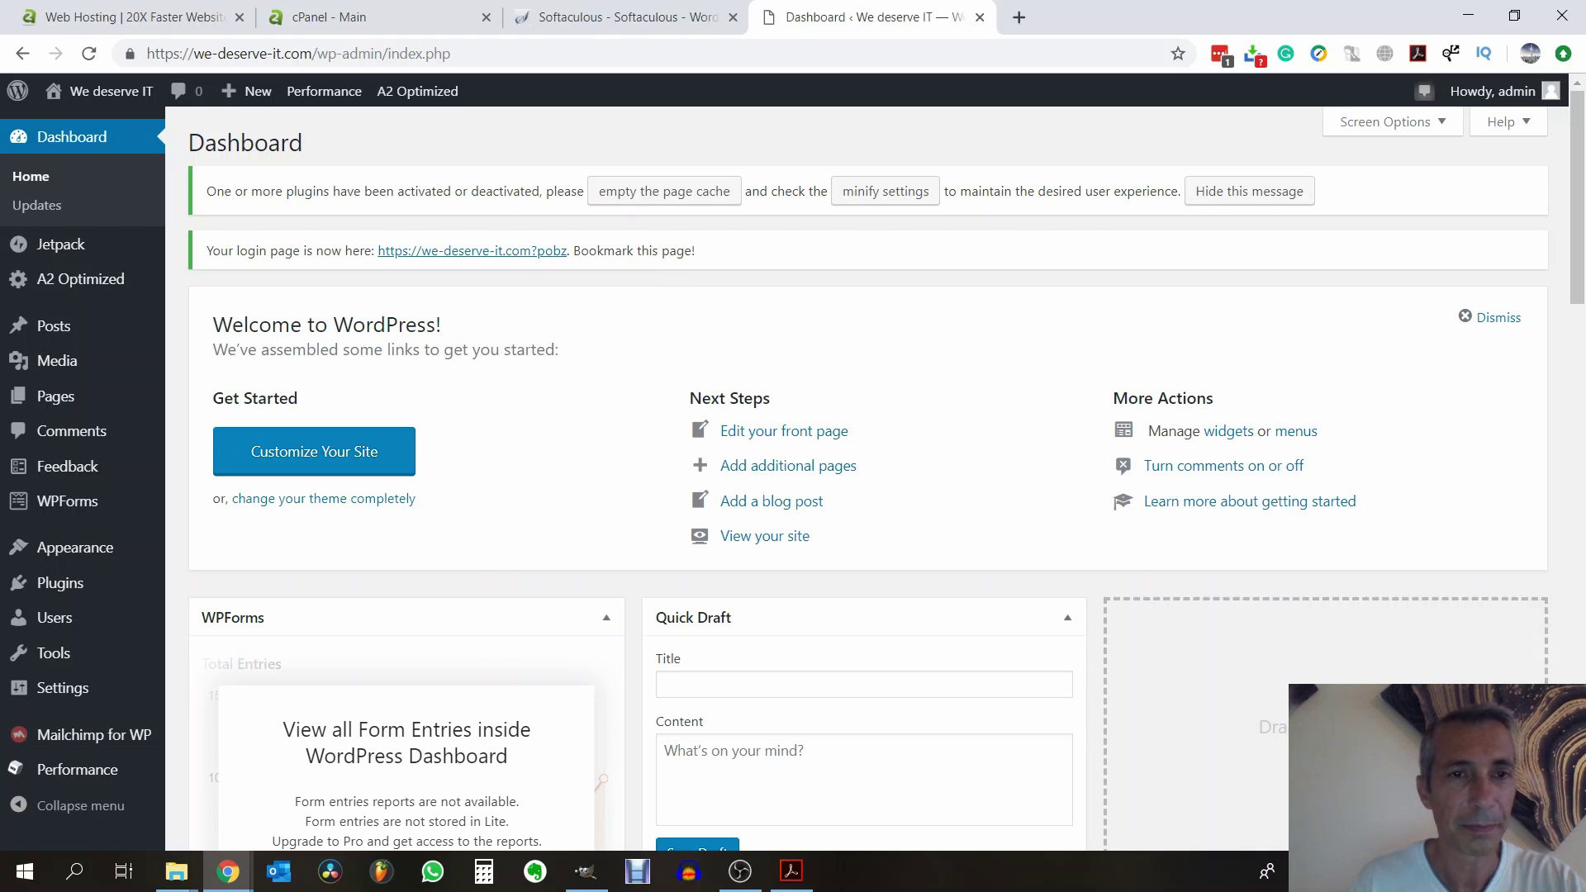
{"action": "scroll", "coordinate": [520, 341], "scroll_direction": "down", "scroll_amount": 1}
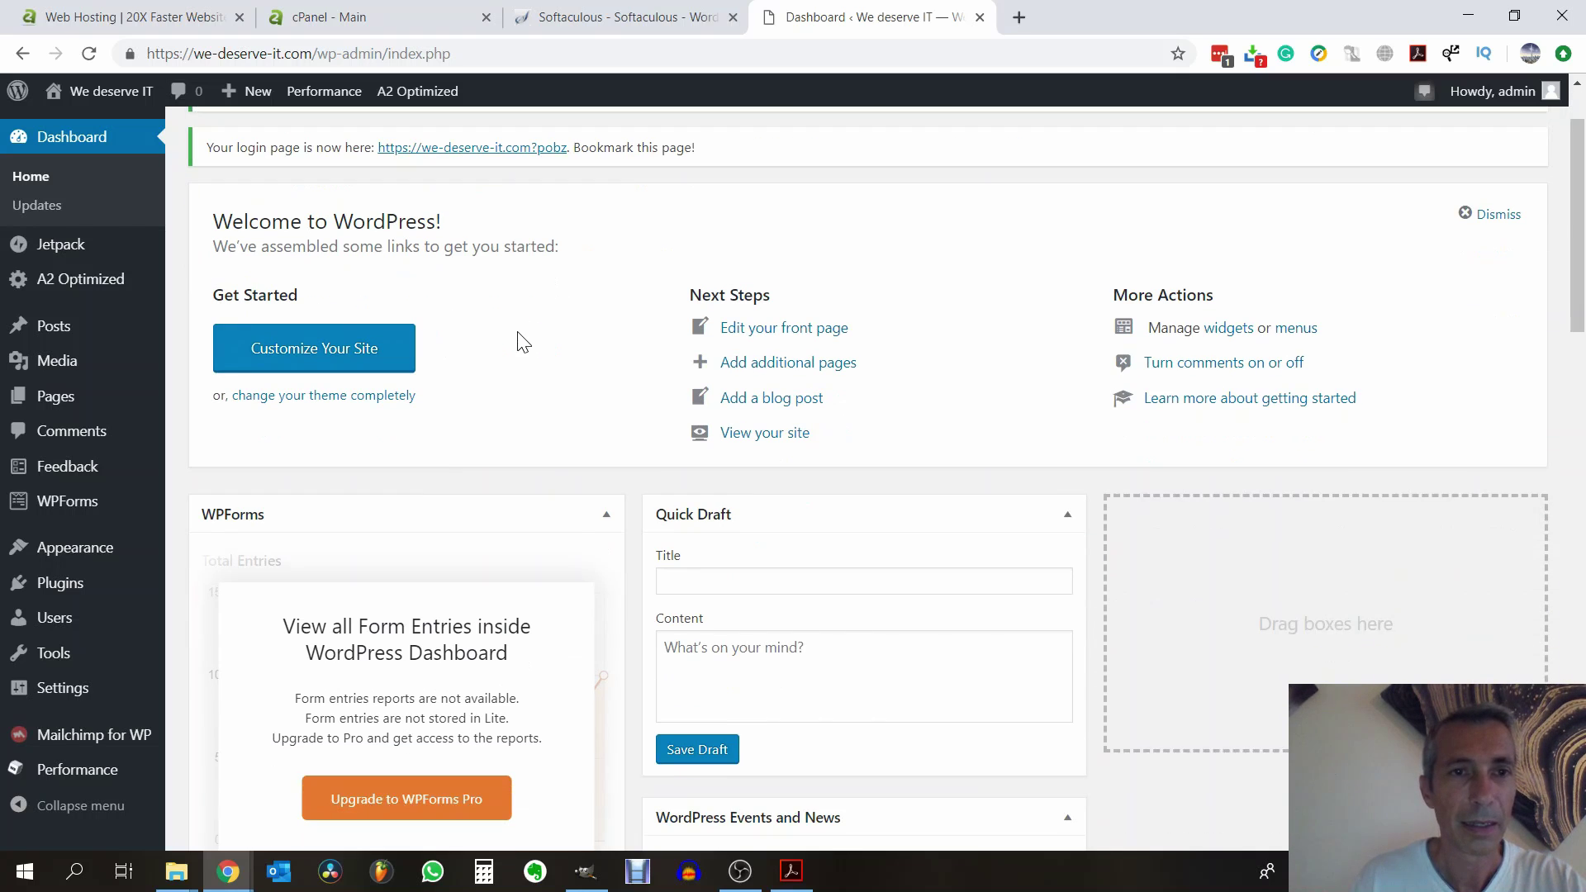
{"action": "scroll", "coordinate": [522, 339], "scroll_direction": "up", "scroll_amount": 1}
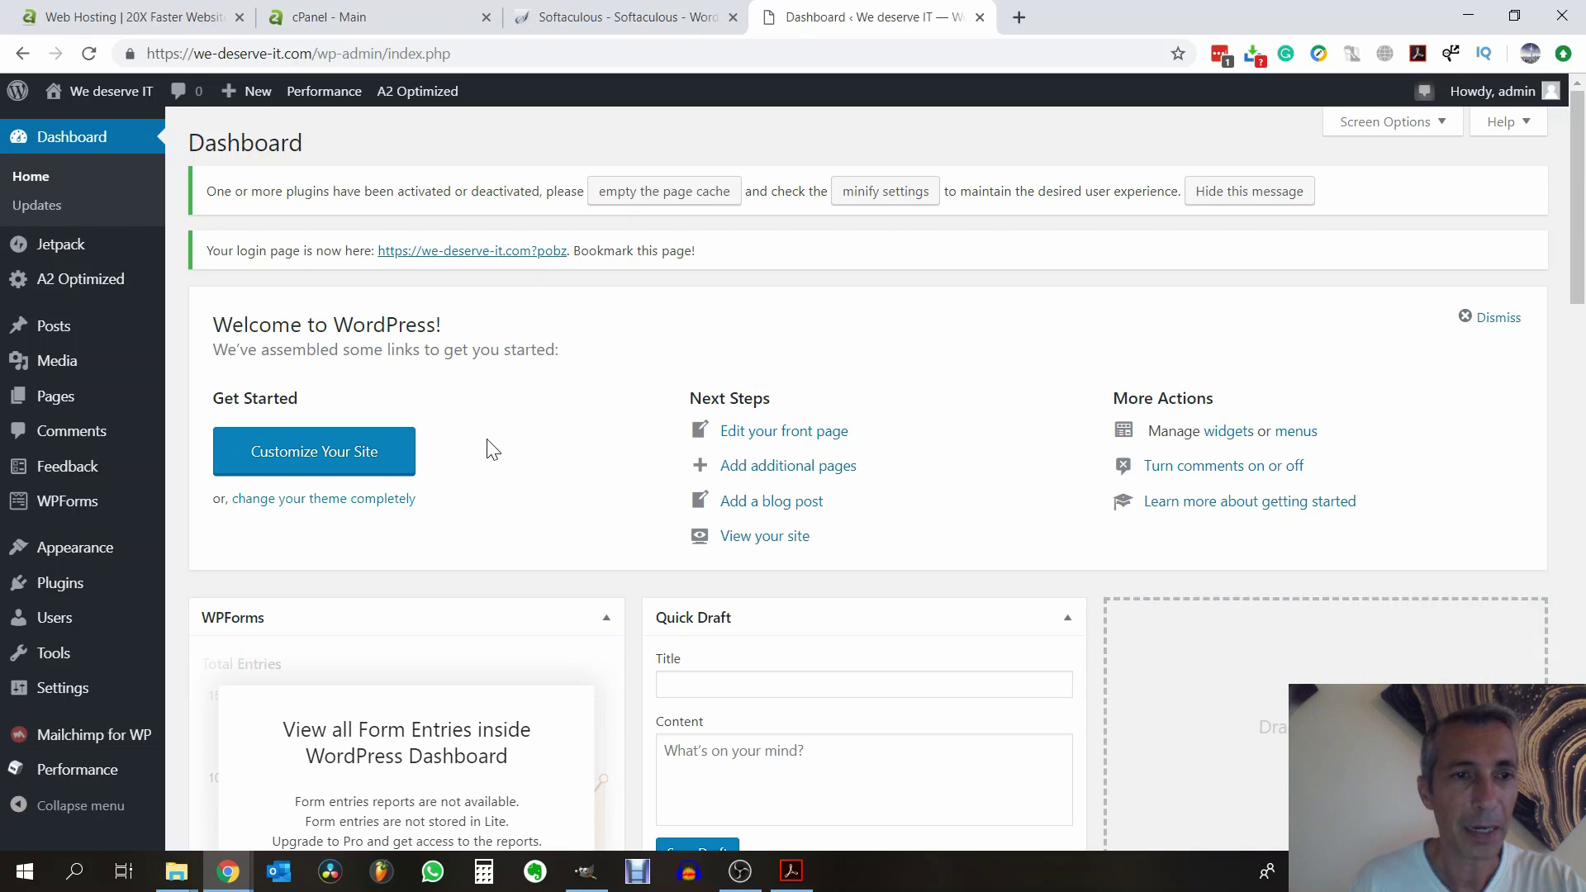
{"action": "scroll", "coordinate": [493, 449], "scroll_direction": "down", "scroll_amount": 1}
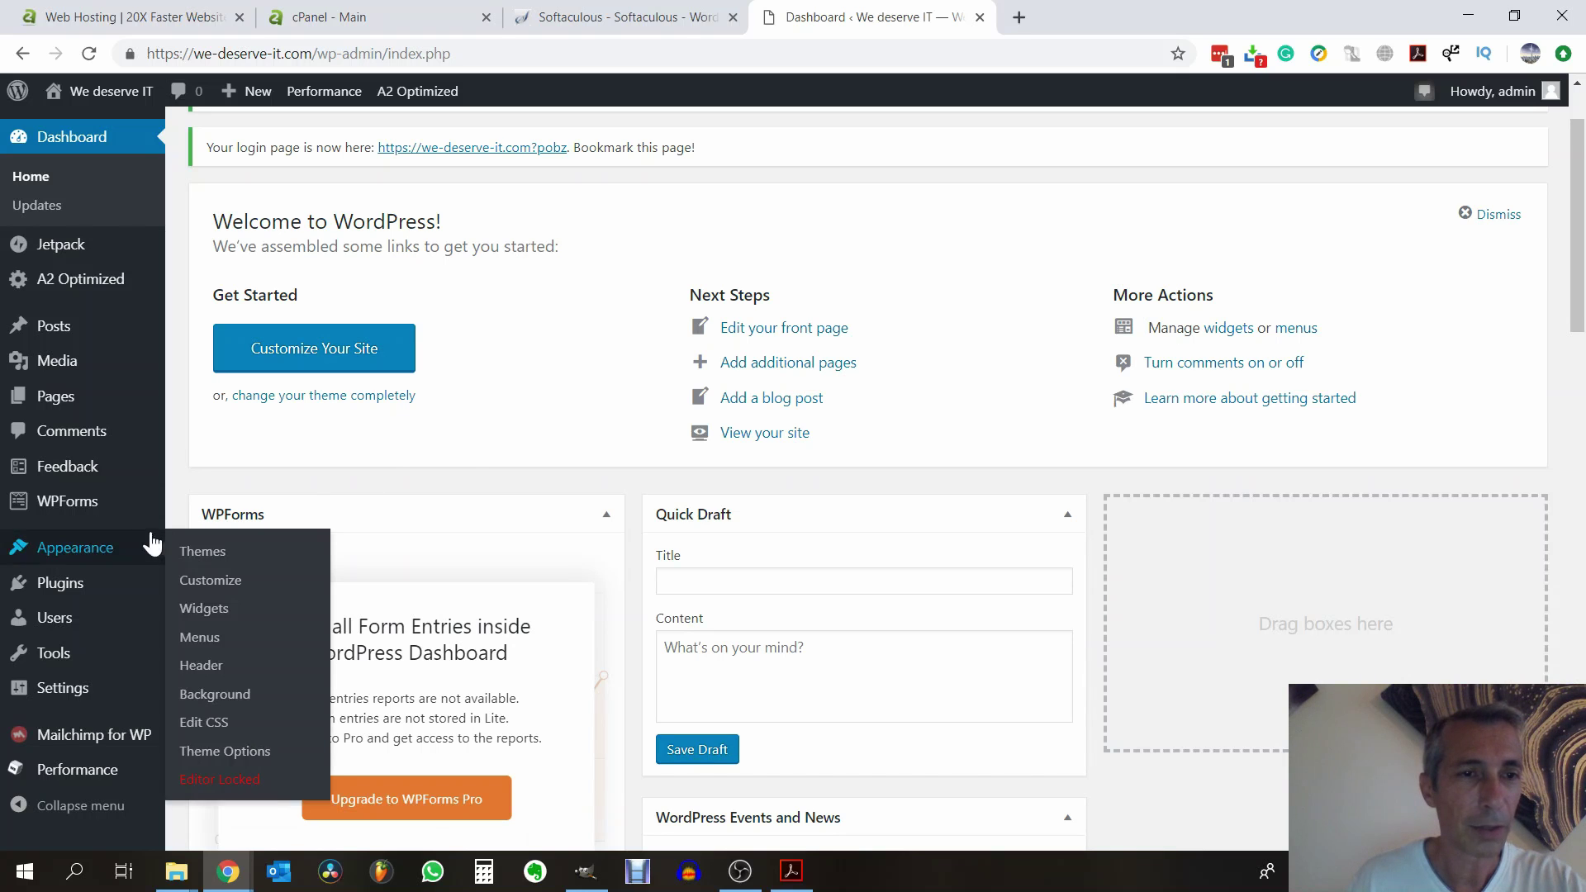
Open the Appearance themes page and look over the themes installed on the site
{"action": "mouse_move", "coordinate": [141, 516]}
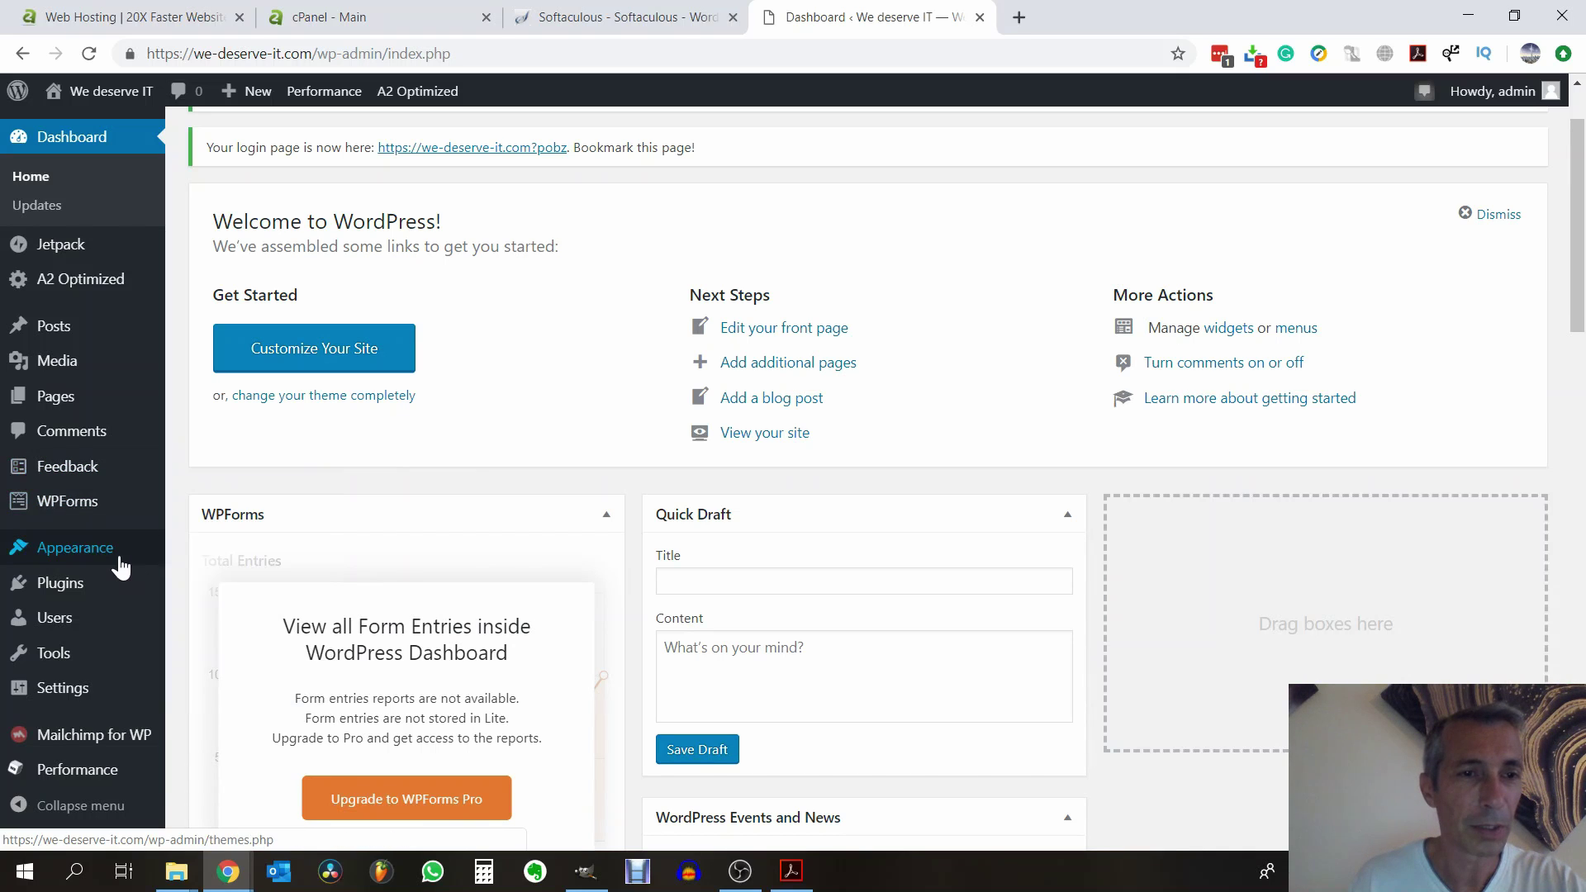
{"action": "mouse_move", "coordinate": [118, 567]}
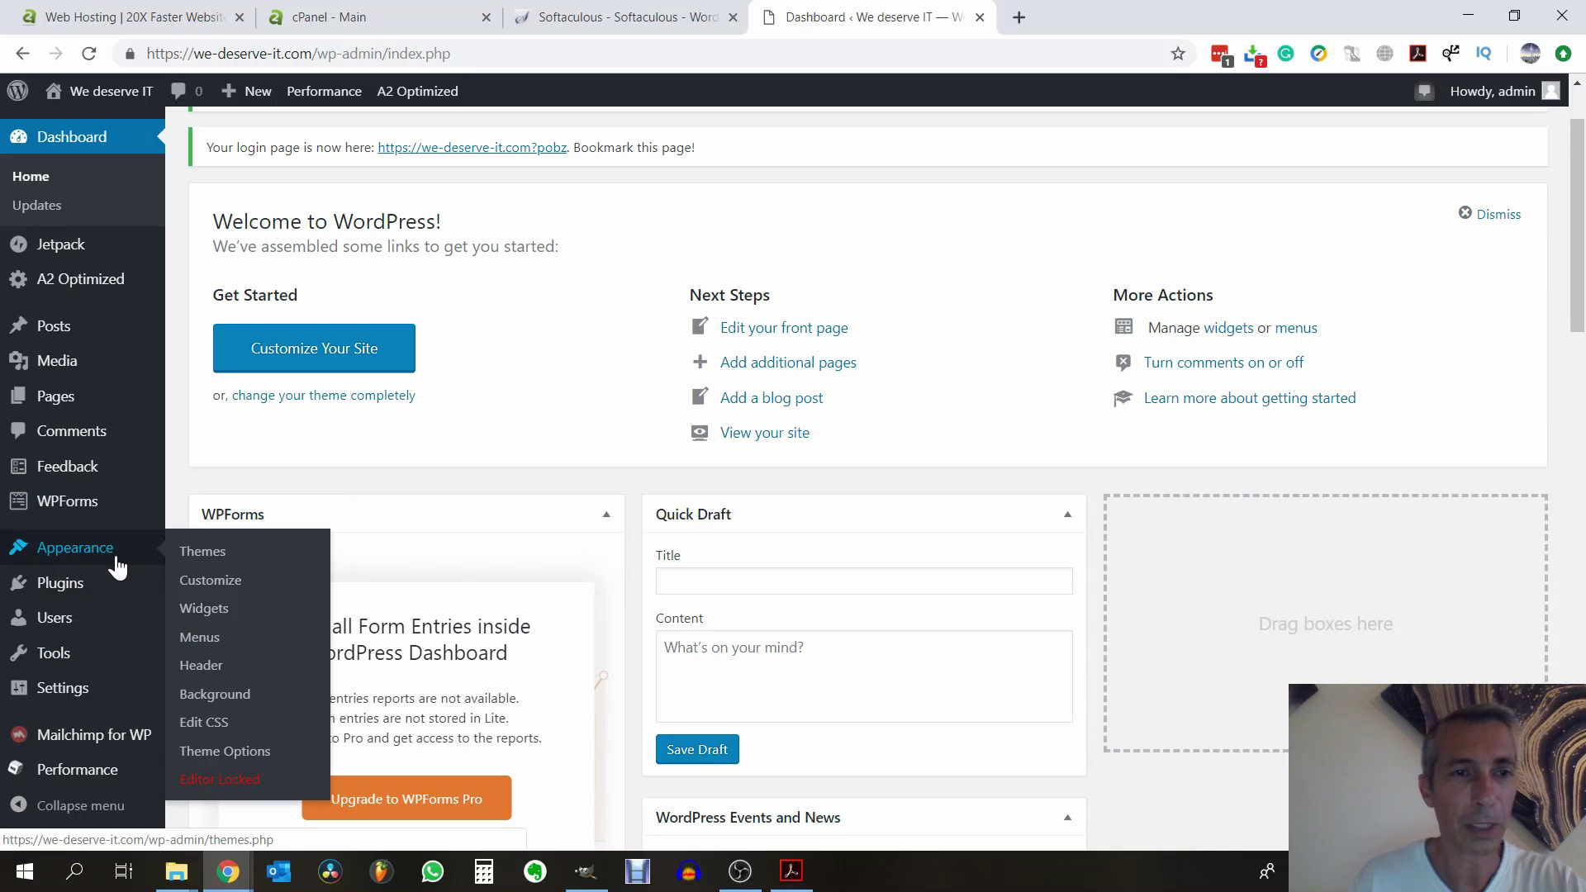
{"action": "left_click", "coordinate": [221, 552]}
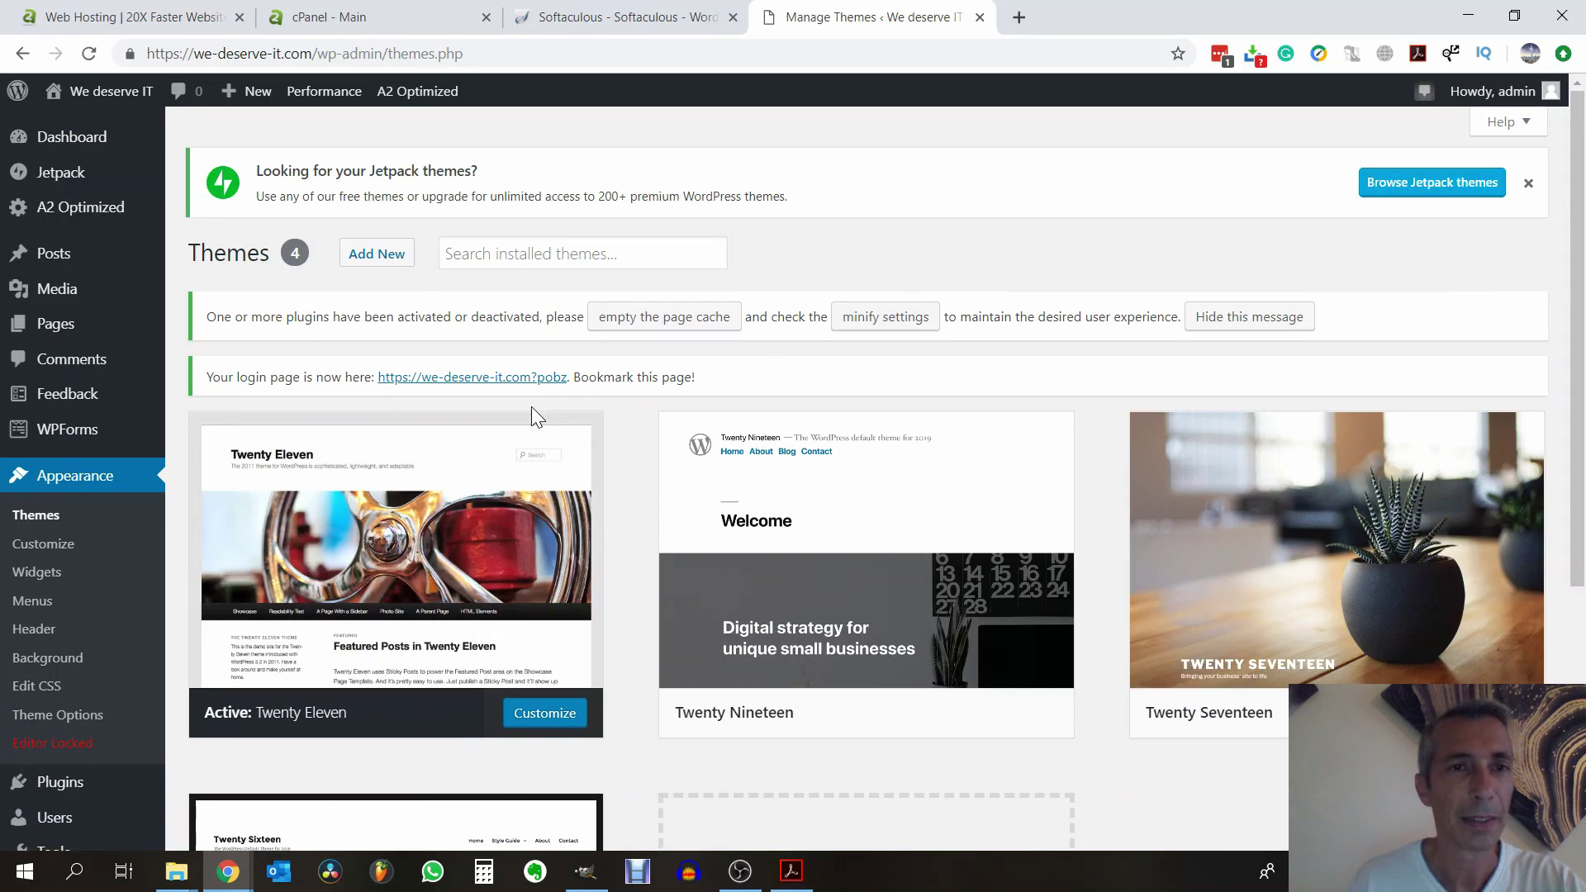
{"action": "scroll", "coordinate": [559, 388], "scroll_direction": "down", "scroll_amount": 1}
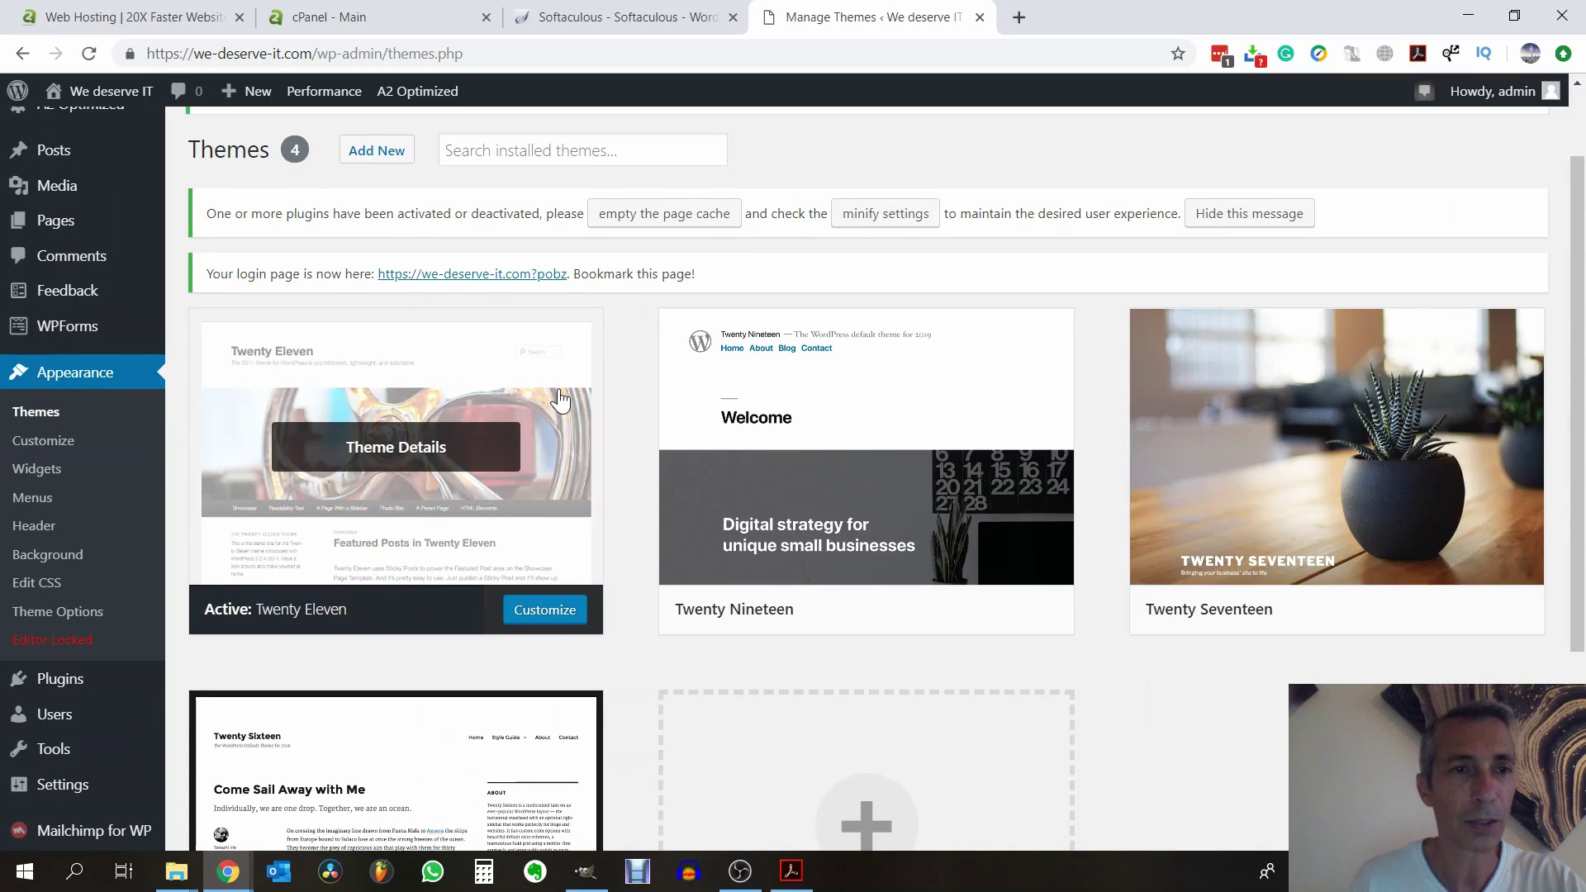
{"action": "left_click", "coordinate": [53, 418]}
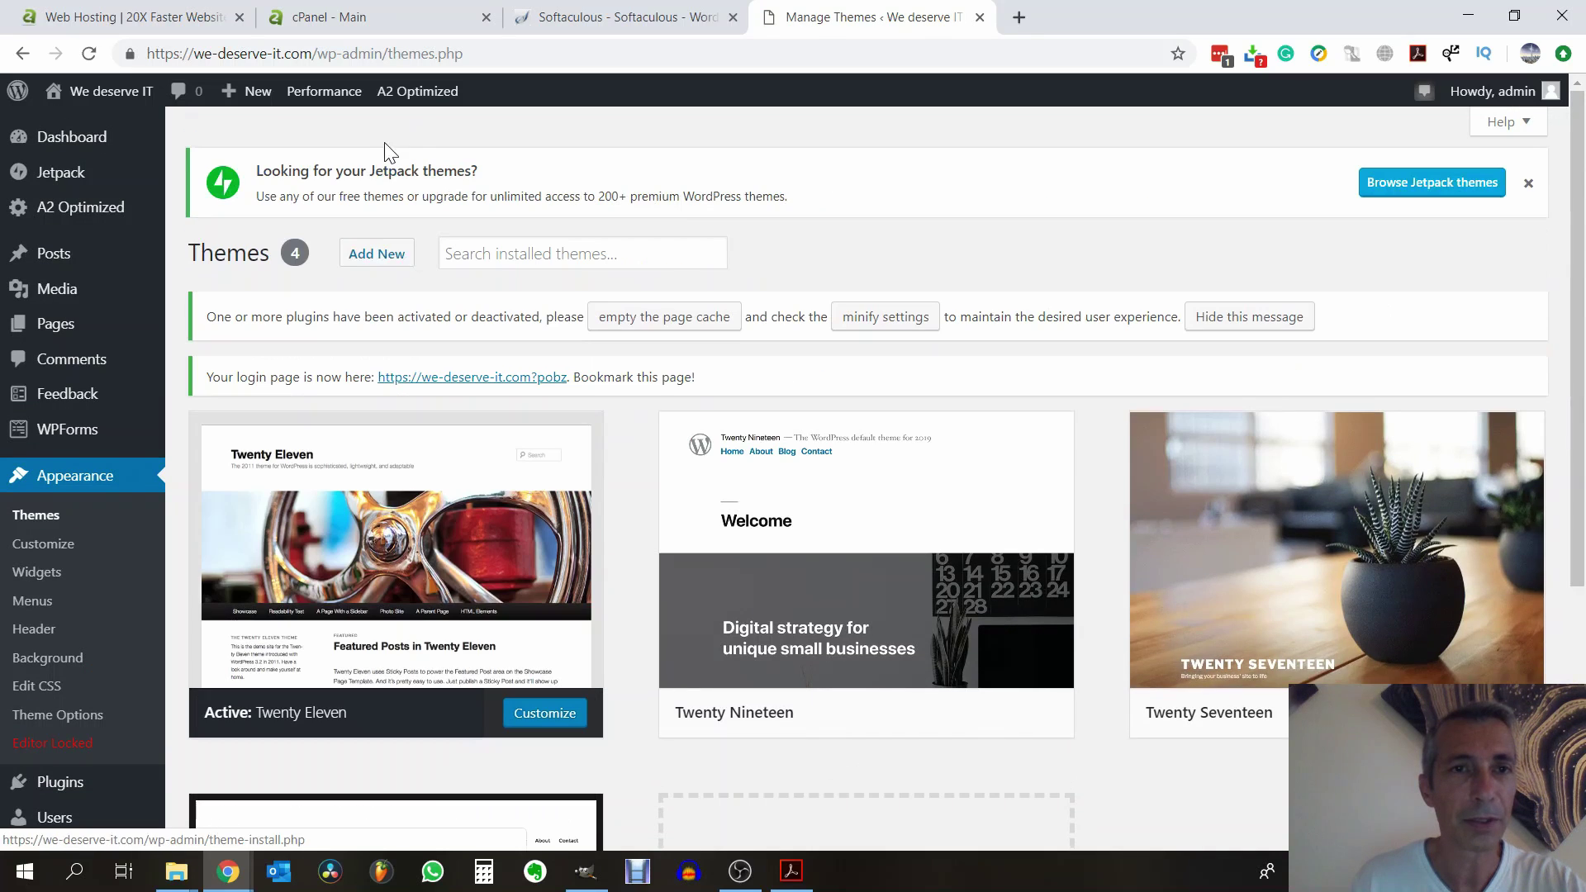
Start adding a new theme and look through the featured themes
{"action": "left_click", "coordinate": [362, 258]}
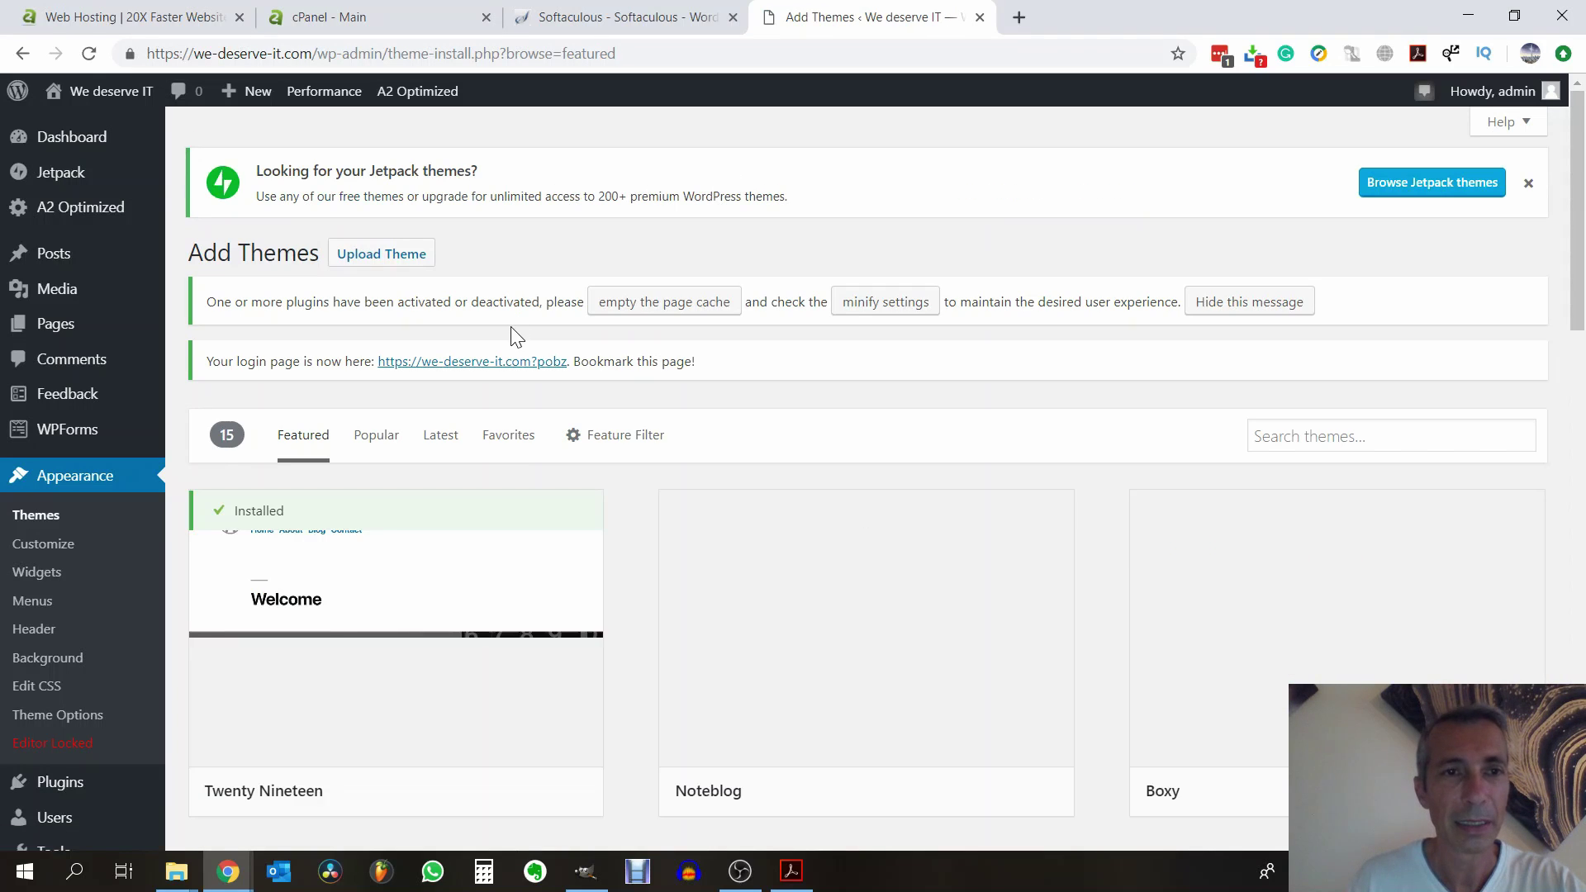
{"action": "scroll", "coordinate": [538, 330], "scroll_direction": "down", "scroll_amount": 1}
{"action": "scroll", "coordinate": [538, 330], "scroll_direction": "down", "scroll_amount": 1}
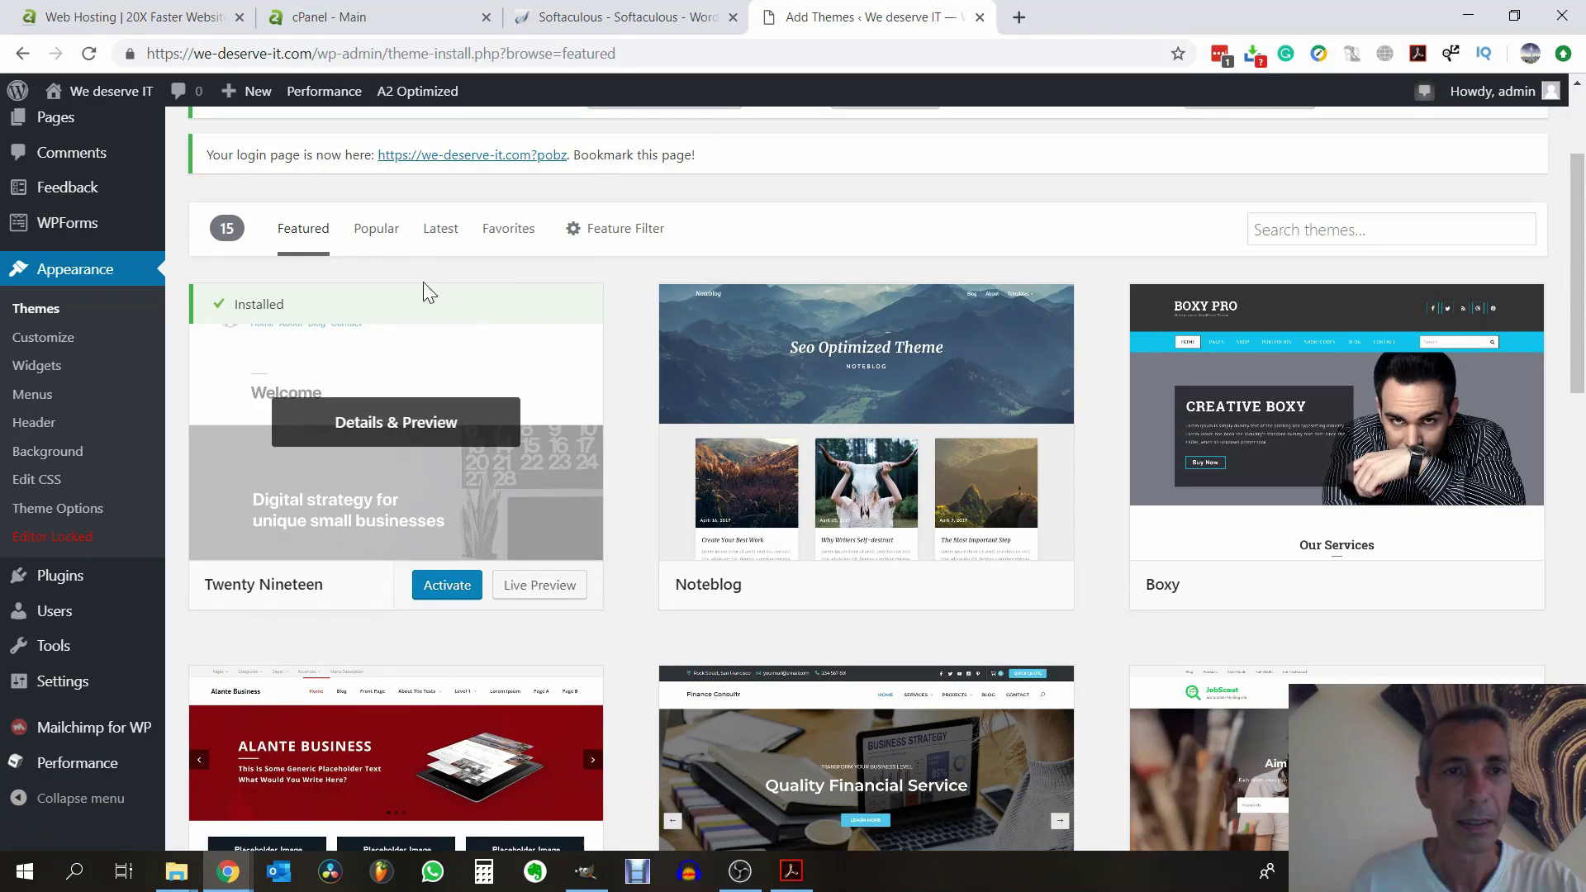
Show the popular themes in the theme catalogue and browse through them
{"action": "left_click", "coordinate": [377, 238]}
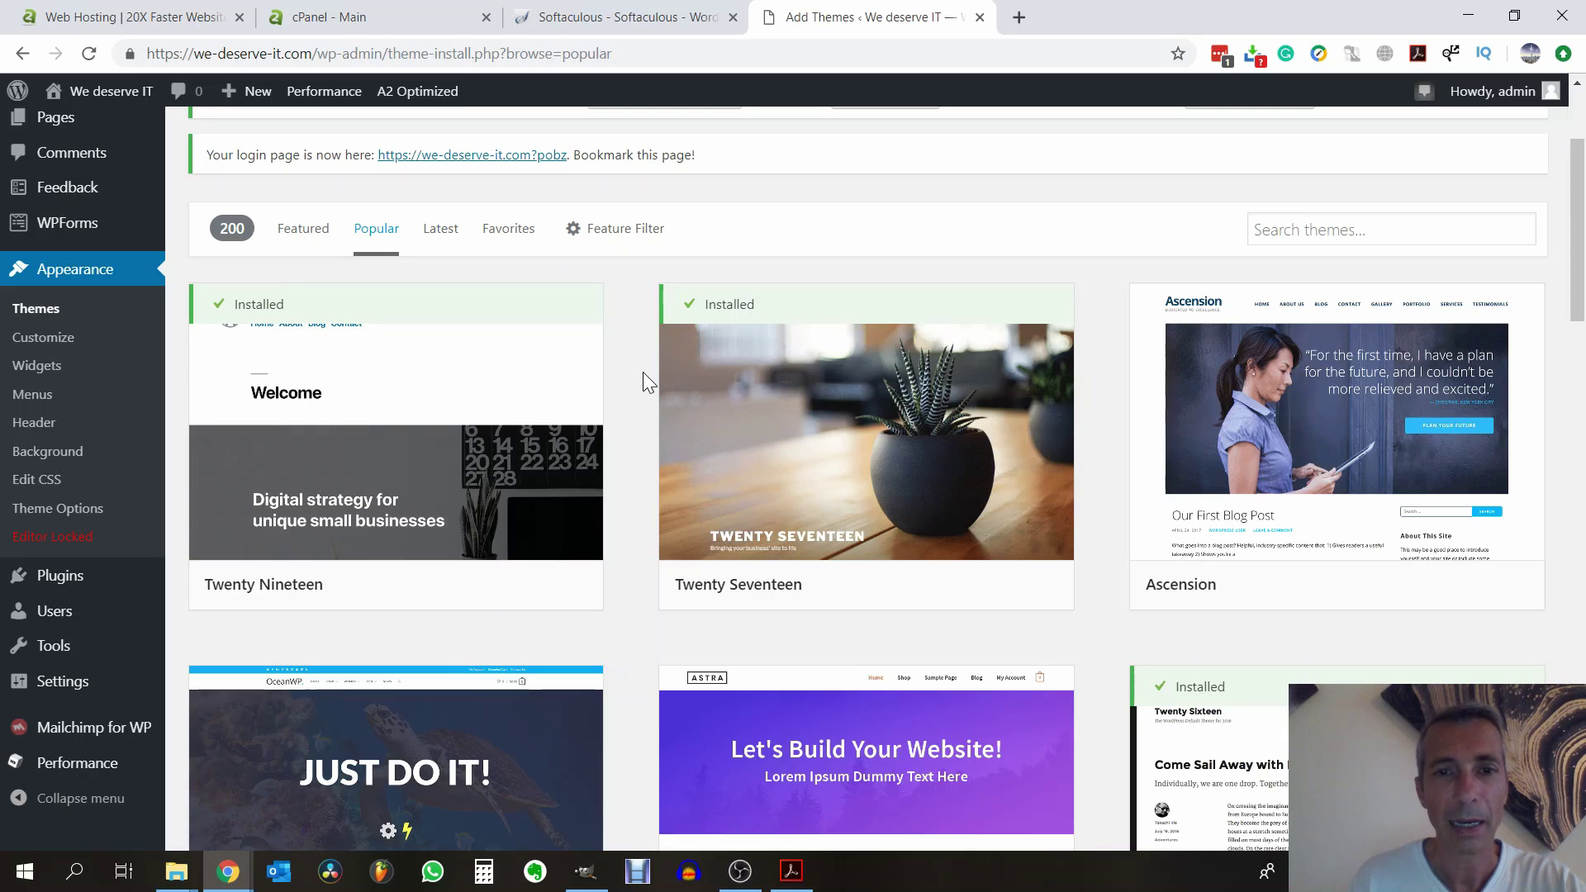
{"action": "scroll", "coordinate": [656, 369], "scroll_direction": "down", "scroll_amount": 2}
{"action": "scroll", "coordinate": [656, 368], "scroll_direction": "down", "scroll_amount": 3}
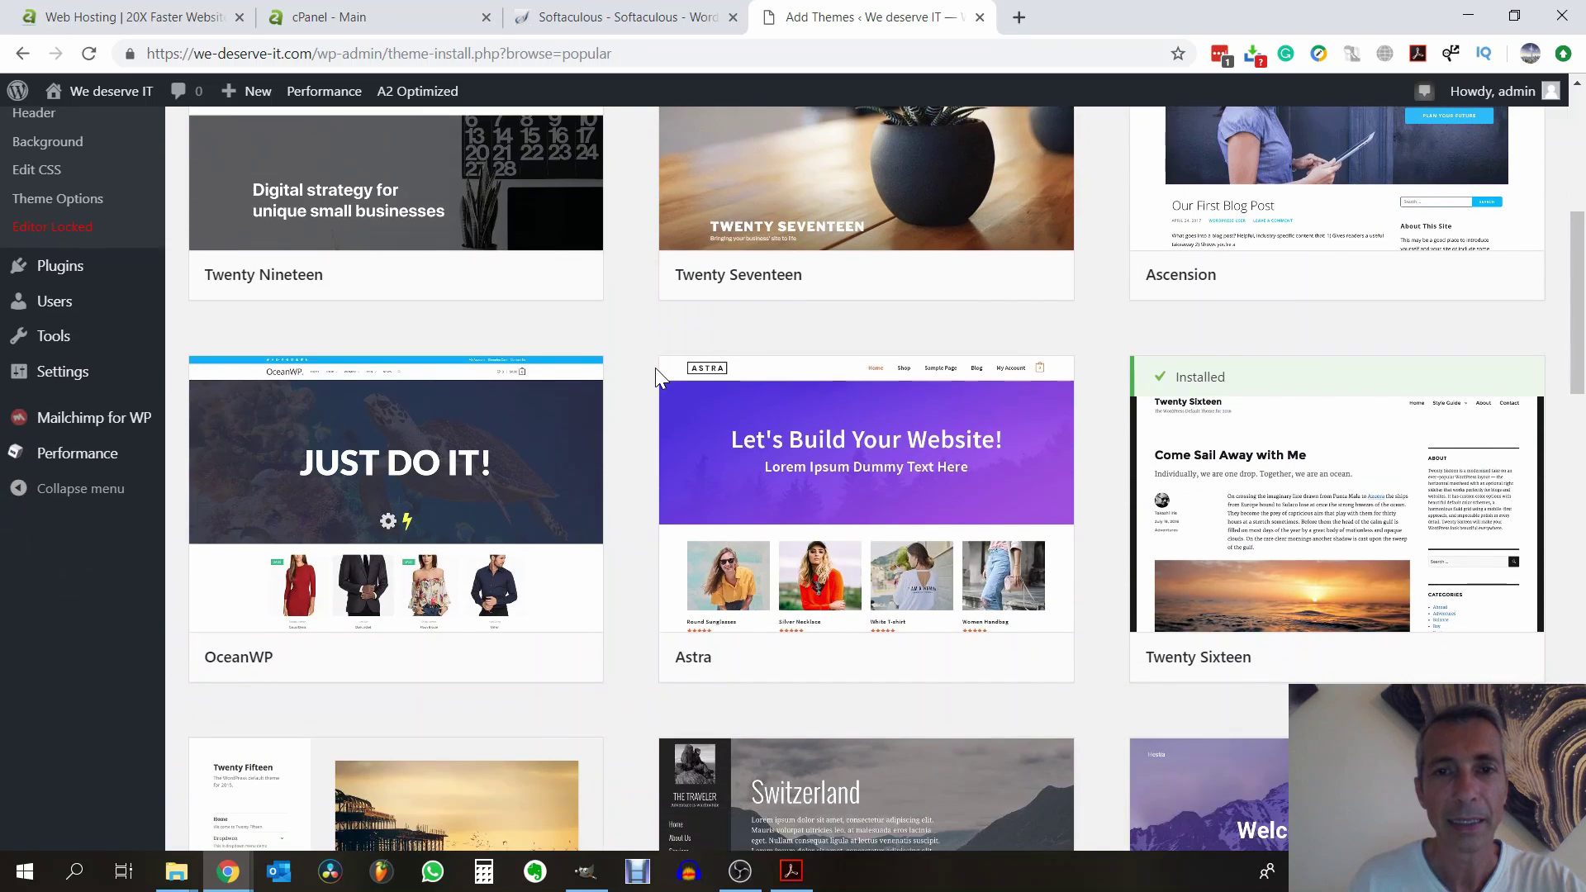
{"action": "scroll", "coordinate": [655, 364], "scroll_direction": "down", "scroll_amount": 2}
{"action": "scroll", "coordinate": [654, 362], "scroll_direction": "down", "scroll_amount": 2}
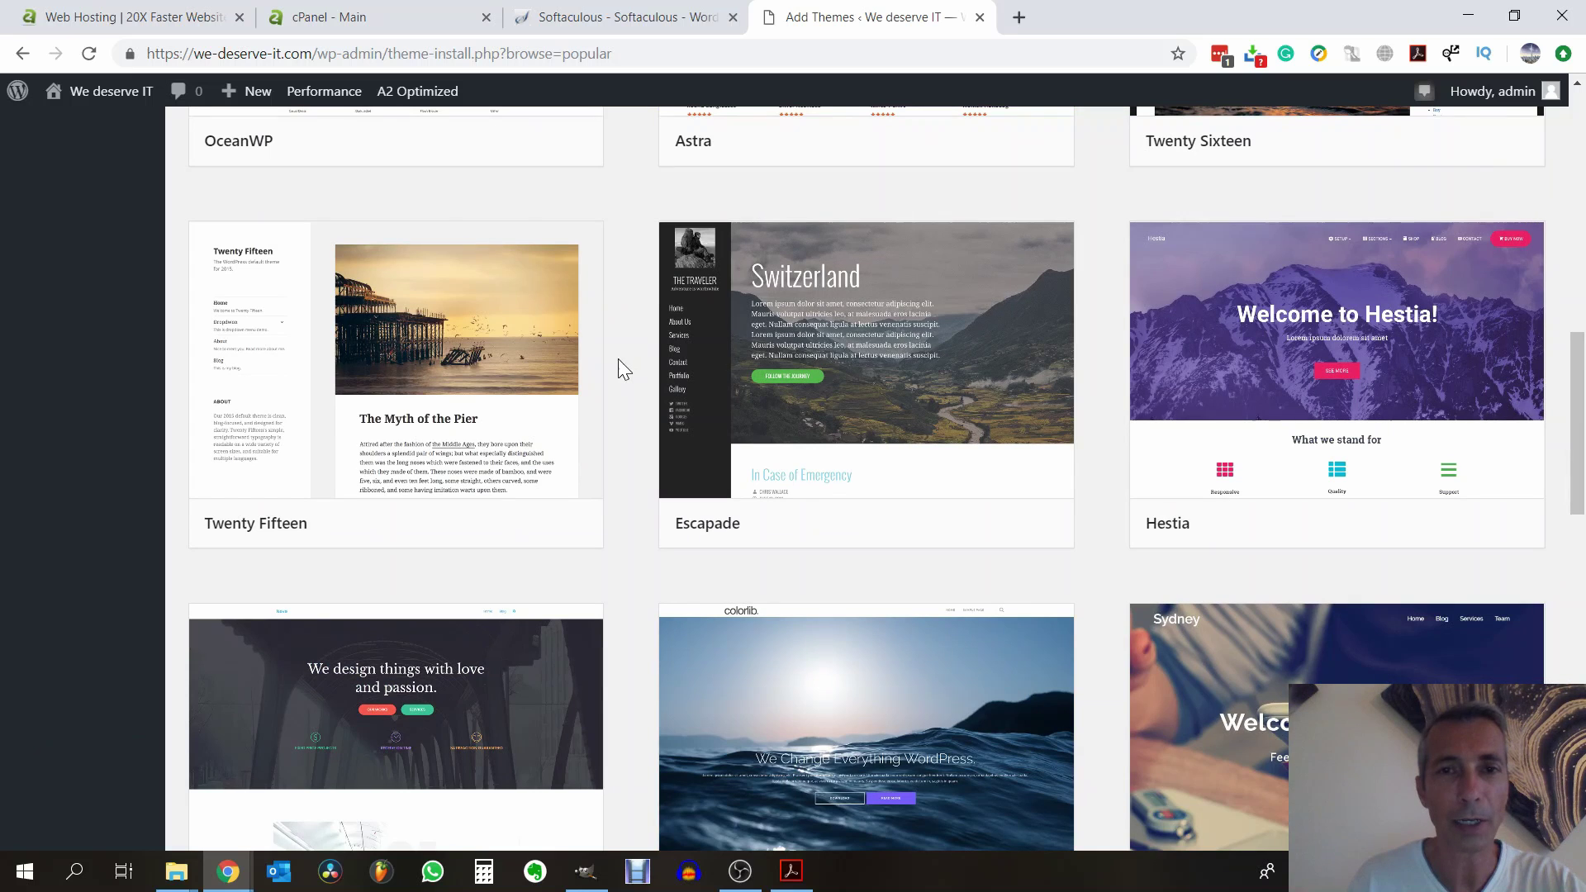
Browse further through the popular themes in the catalogue, from Twenty Fifteen down to the Twenty Ten and Gute themes
{"action": "scroll", "coordinate": [608, 360], "scroll_direction": "down", "scroll_amount": 1}
{"action": "scroll", "coordinate": [607, 360], "scroll_direction": "down", "scroll_amount": 2}
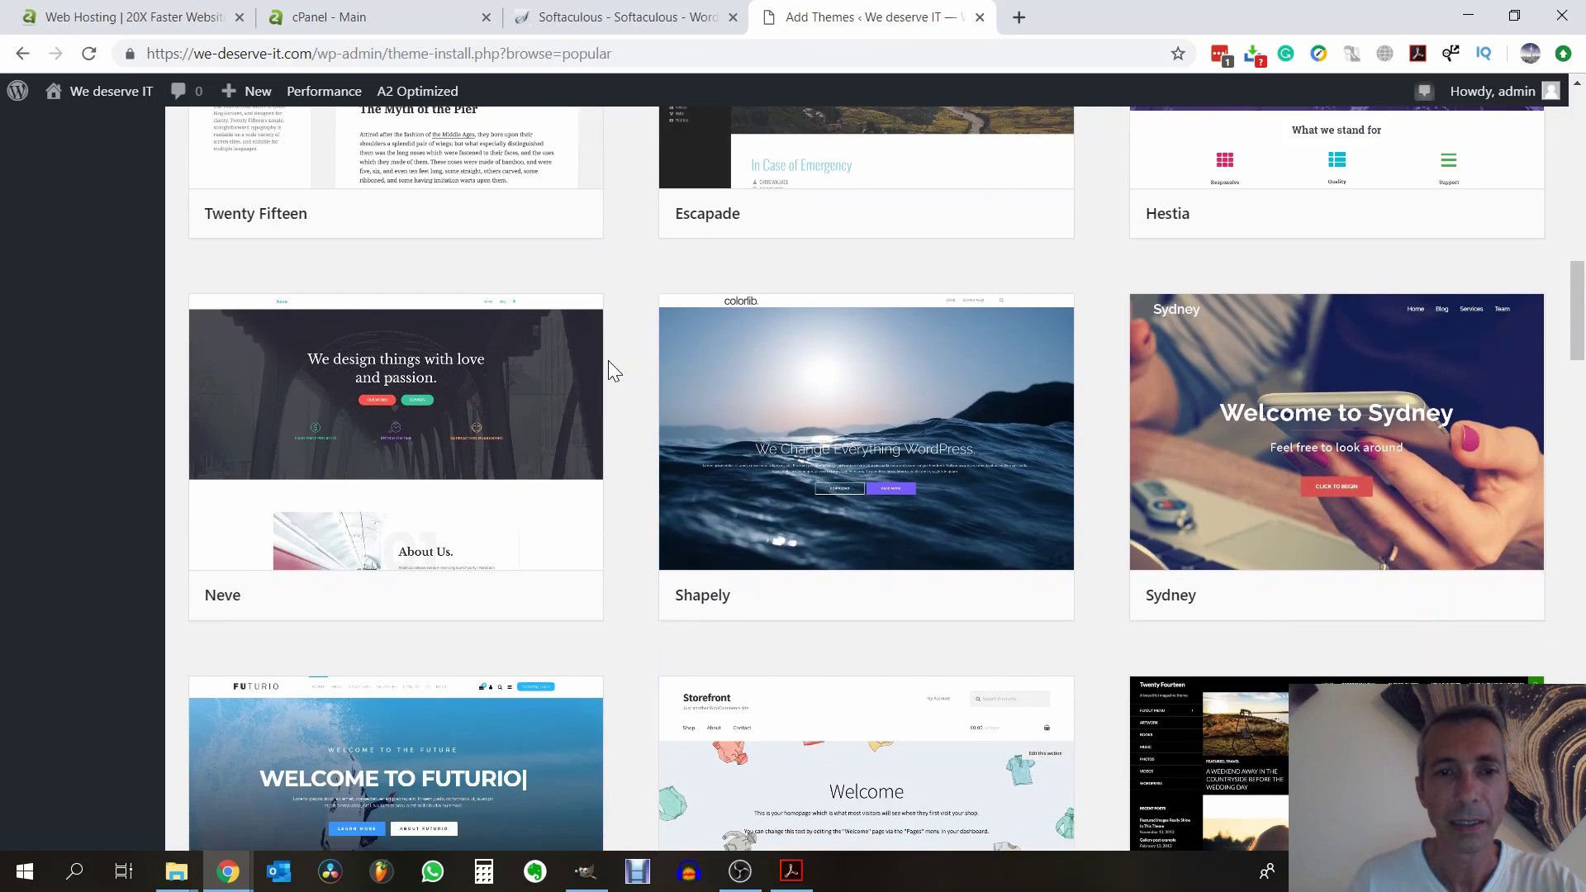
{"action": "scroll", "coordinate": [608, 360], "scroll_direction": "down", "scroll_amount": 5}
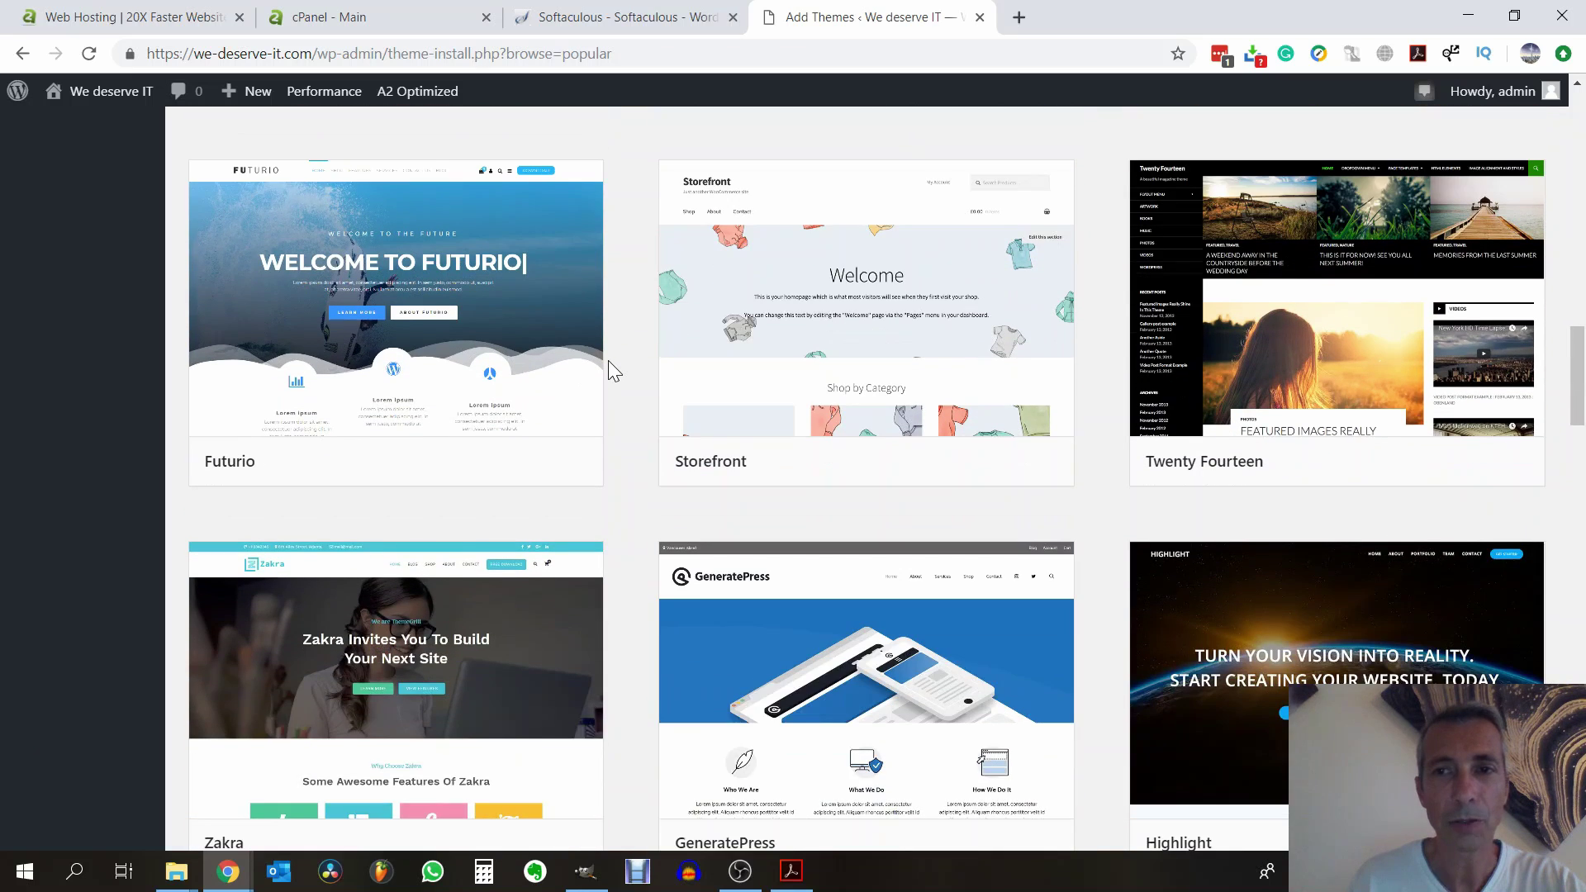
{"action": "scroll", "coordinate": [653, 347], "scroll_direction": "down", "scroll_amount": 2}
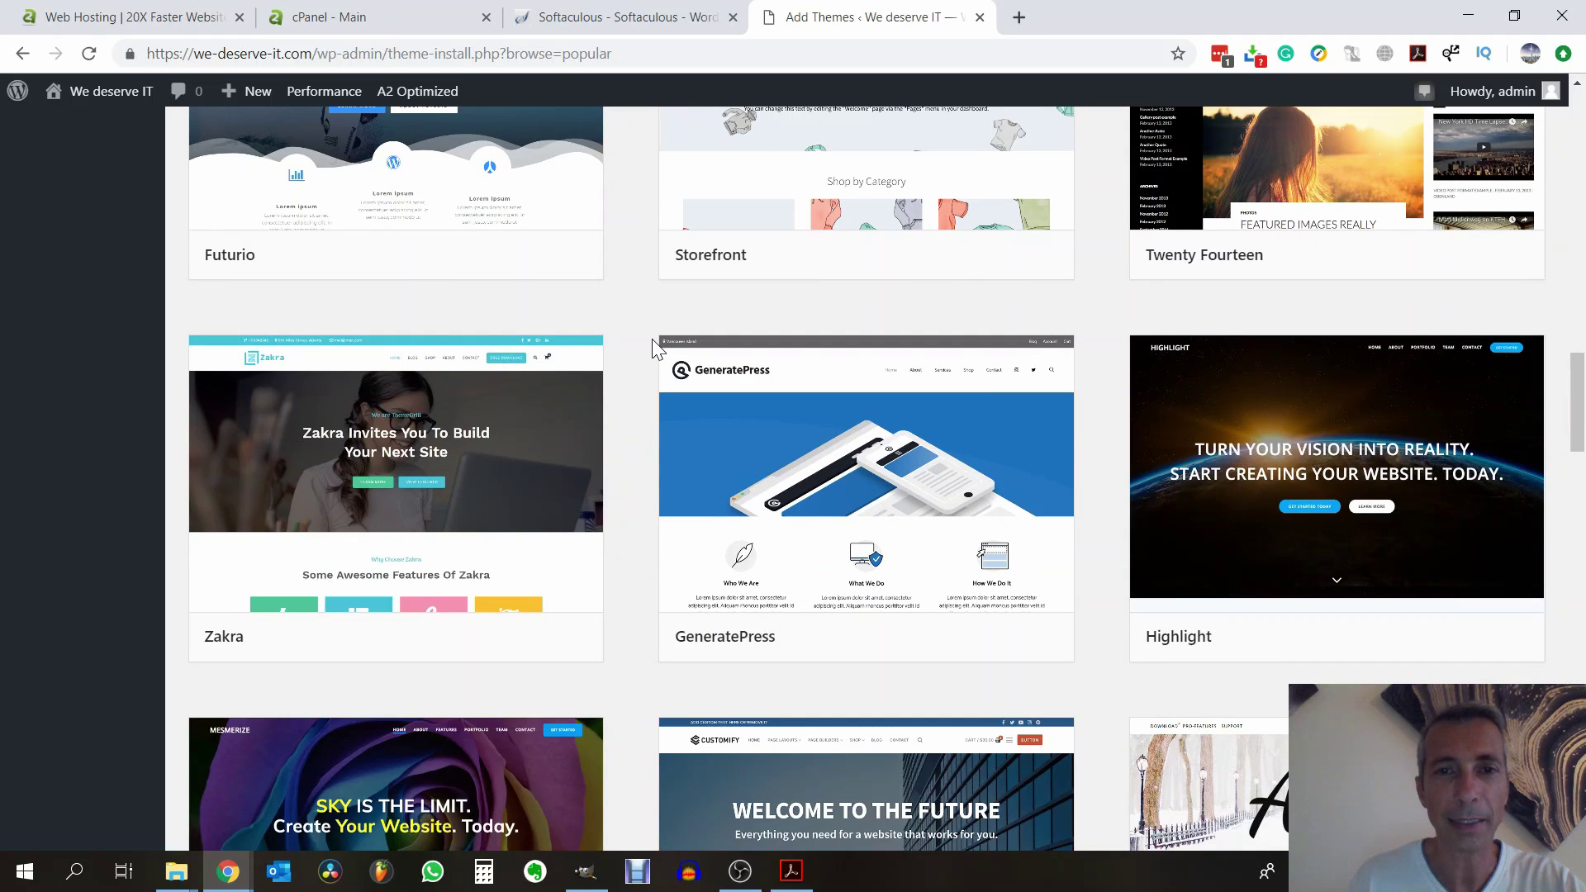
{"action": "scroll", "coordinate": [653, 347], "scroll_direction": "down", "scroll_amount": 5}
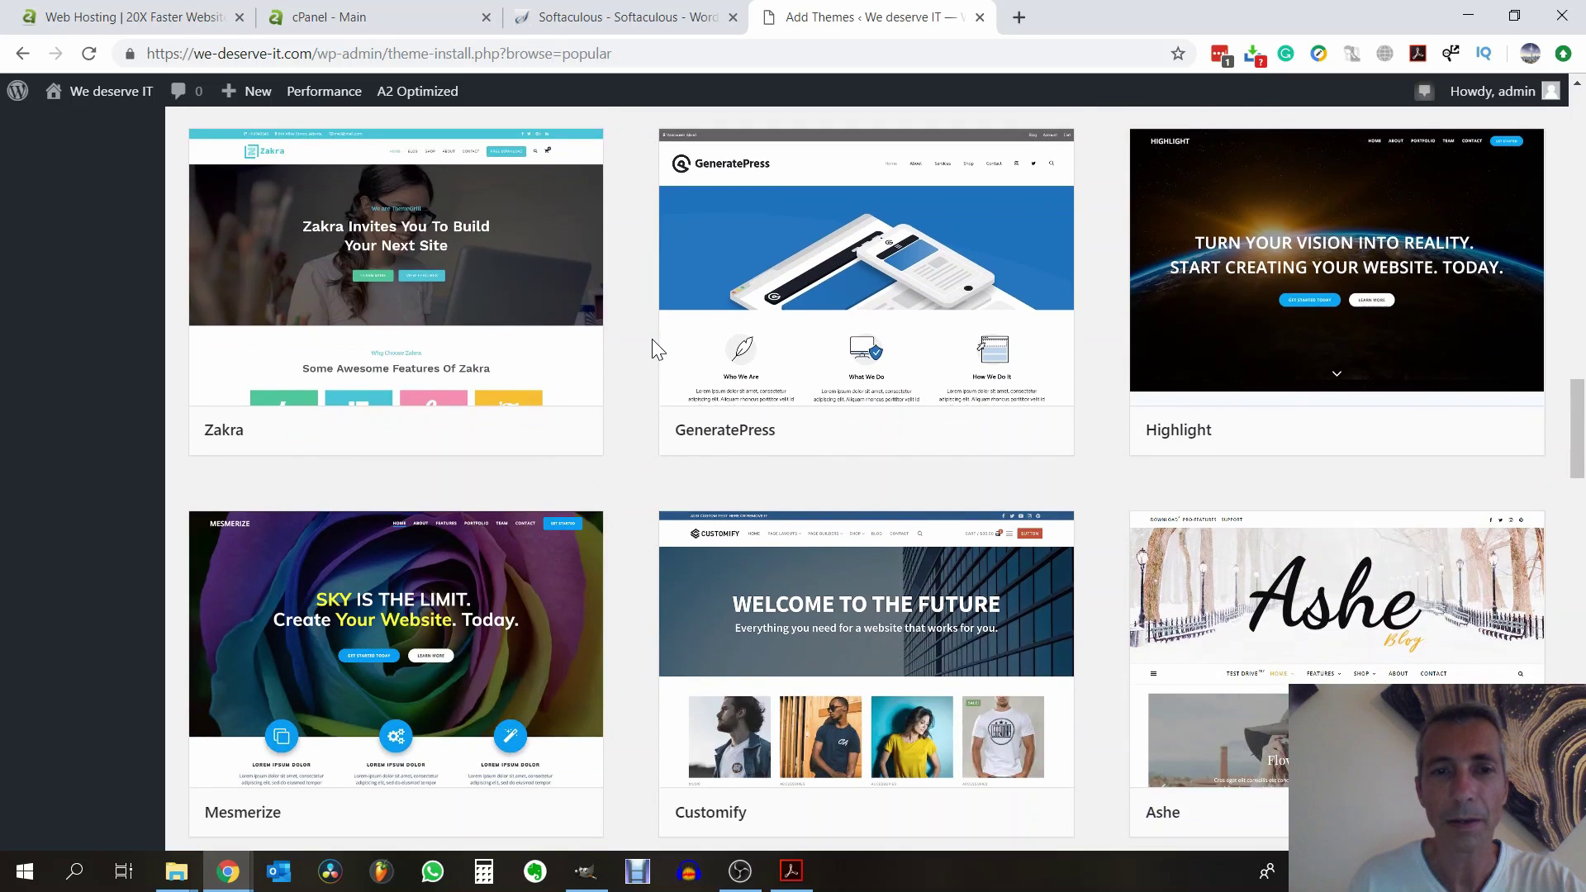
{"action": "scroll", "coordinate": [652, 338], "scroll_direction": "down", "scroll_amount": 5}
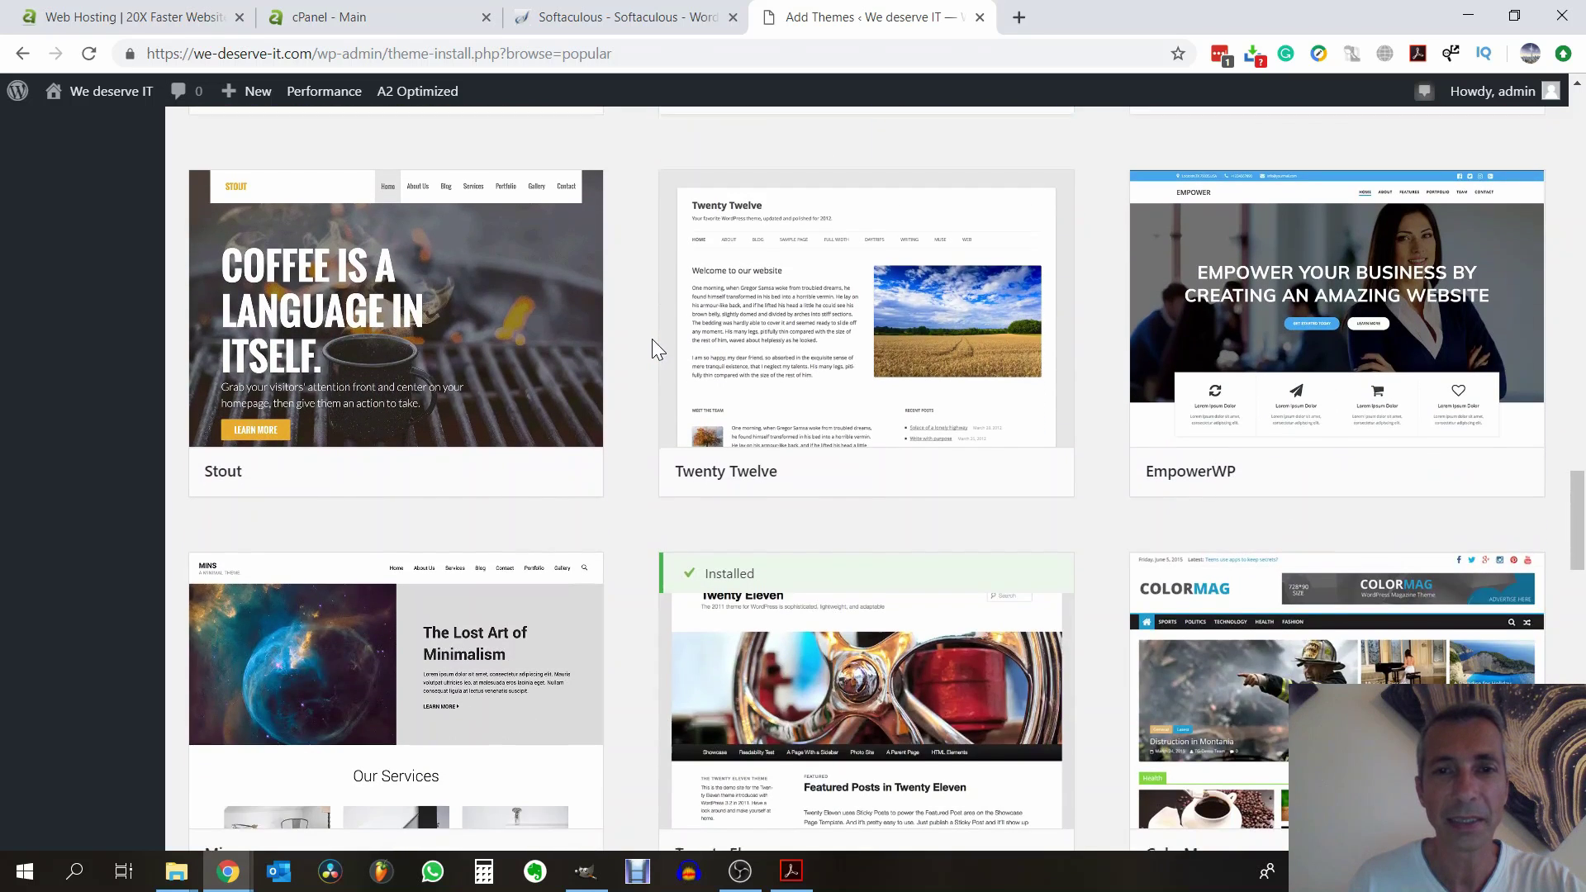
{"action": "scroll", "coordinate": [652, 339], "scroll_direction": "down", "scroll_amount": 1}
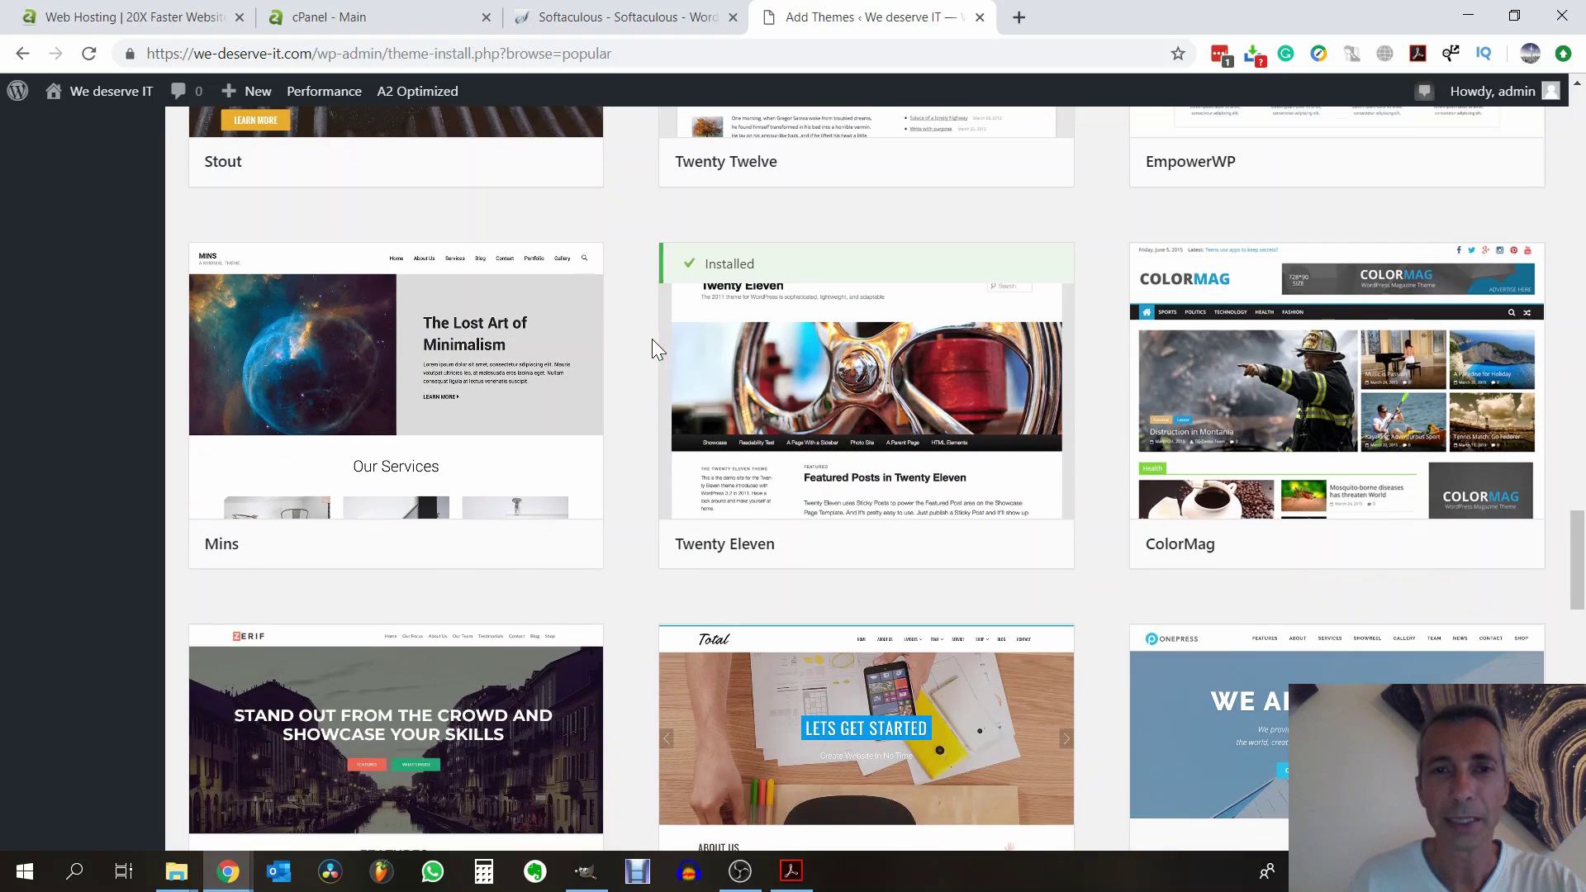
{"action": "scroll", "coordinate": [652, 339], "scroll_direction": "down", "scroll_amount": 2}
{"action": "scroll", "coordinate": [652, 338], "scroll_direction": "down", "scroll_amount": 4}
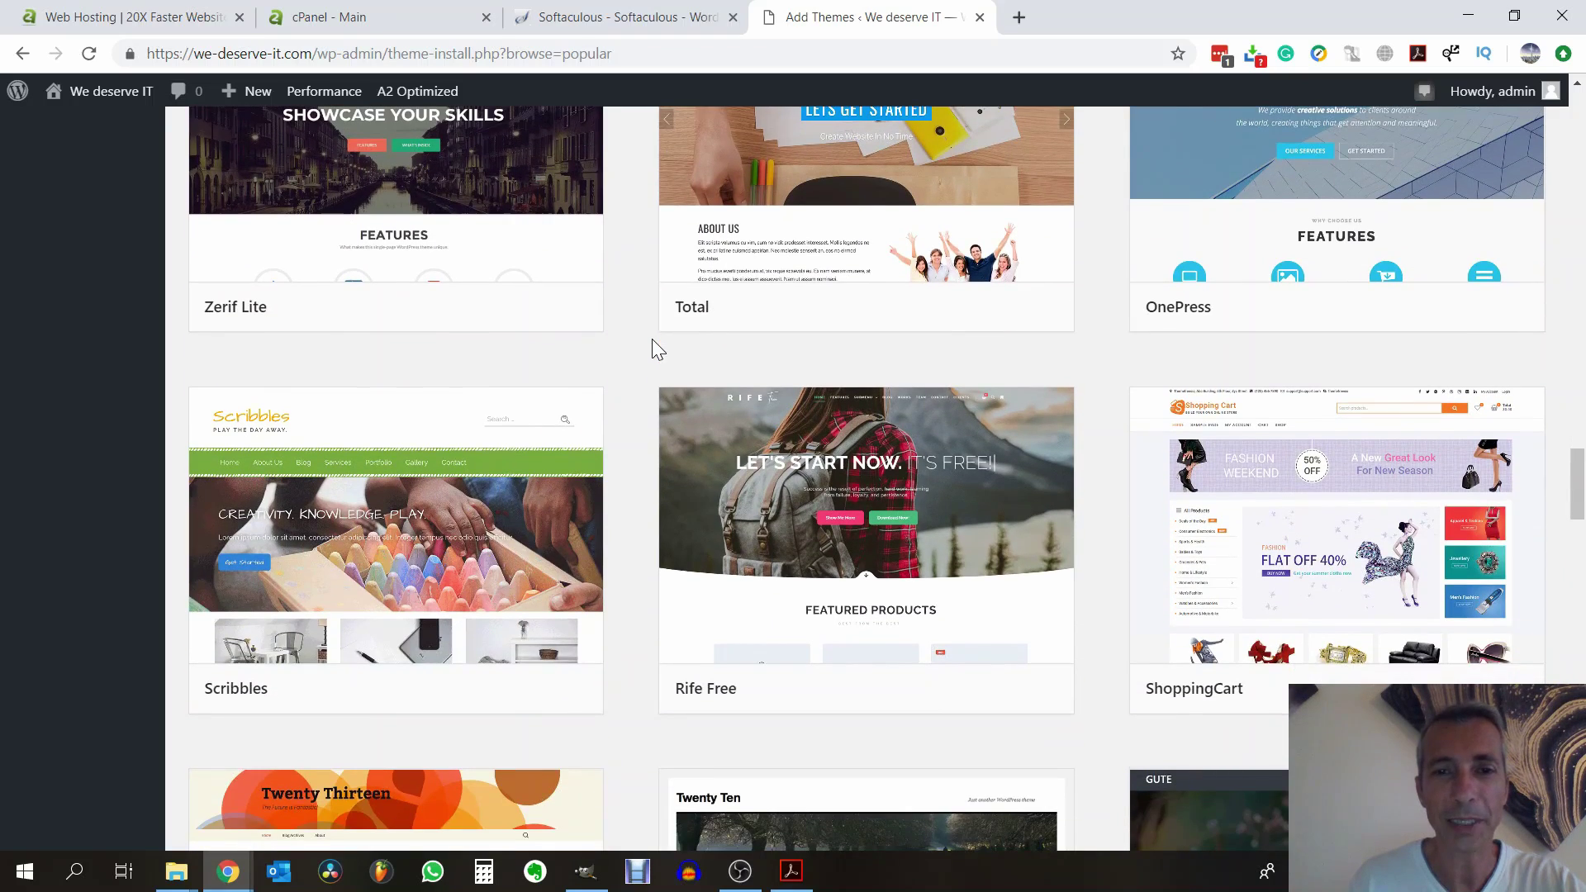
{"action": "scroll", "coordinate": [652, 339], "scroll_direction": "down", "scroll_amount": 4}
{"action": "scroll", "coordinate": [651, 340], "scroll_direction": "up", "scroll_amount": 4}
{"action": "mouse_move", "coordinate": [665, 431]}
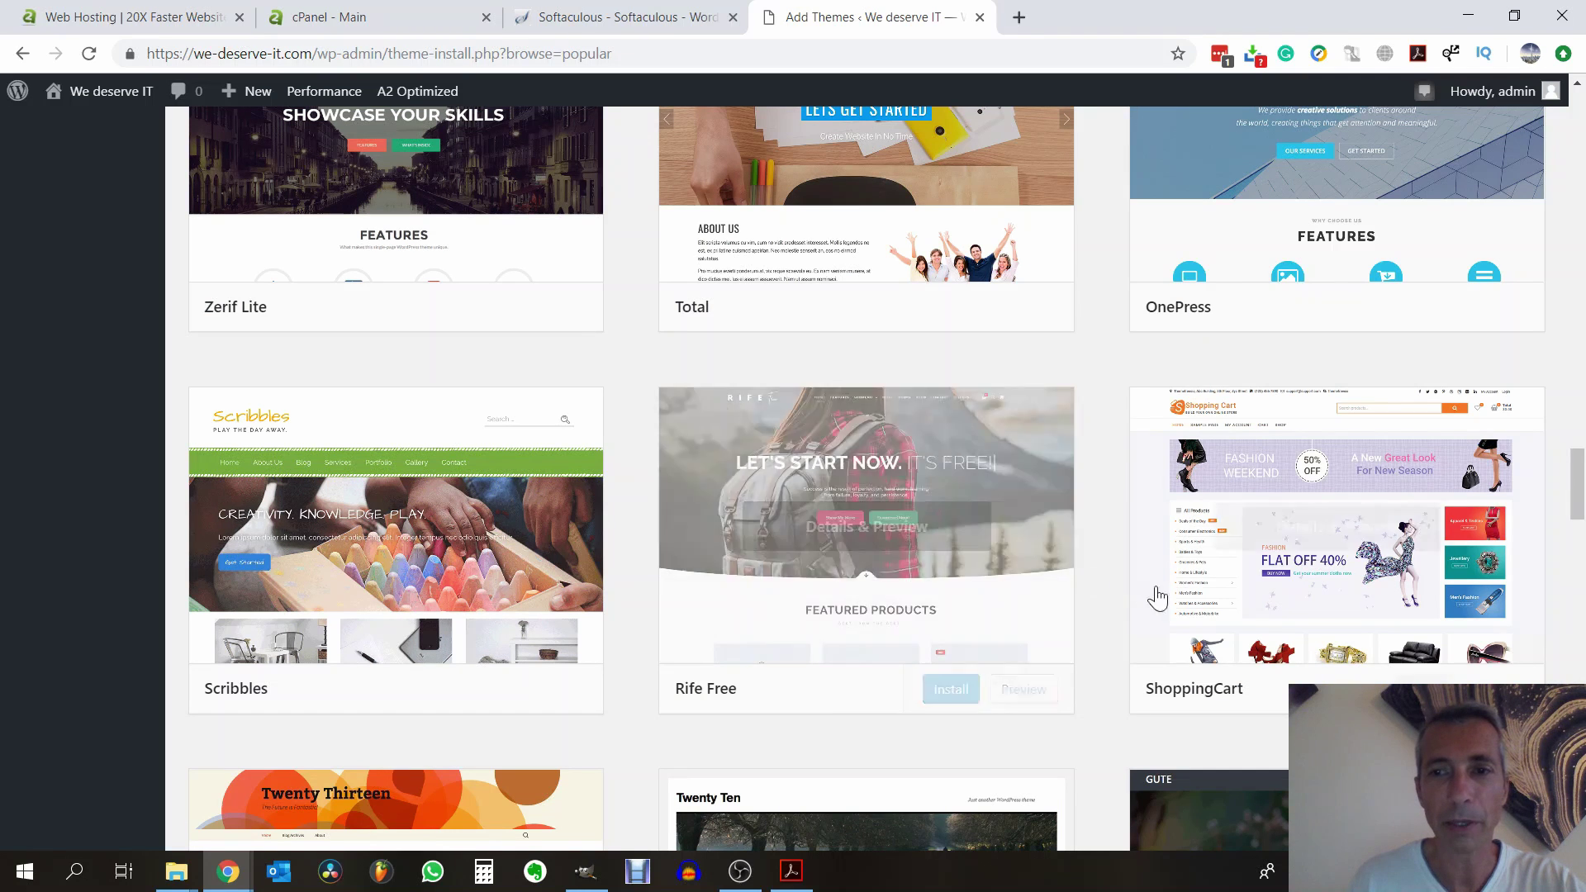
{"action": "scroll", "coordinate": [1066, 595], "scroll_direction": "down", "scroll_amount": 2}
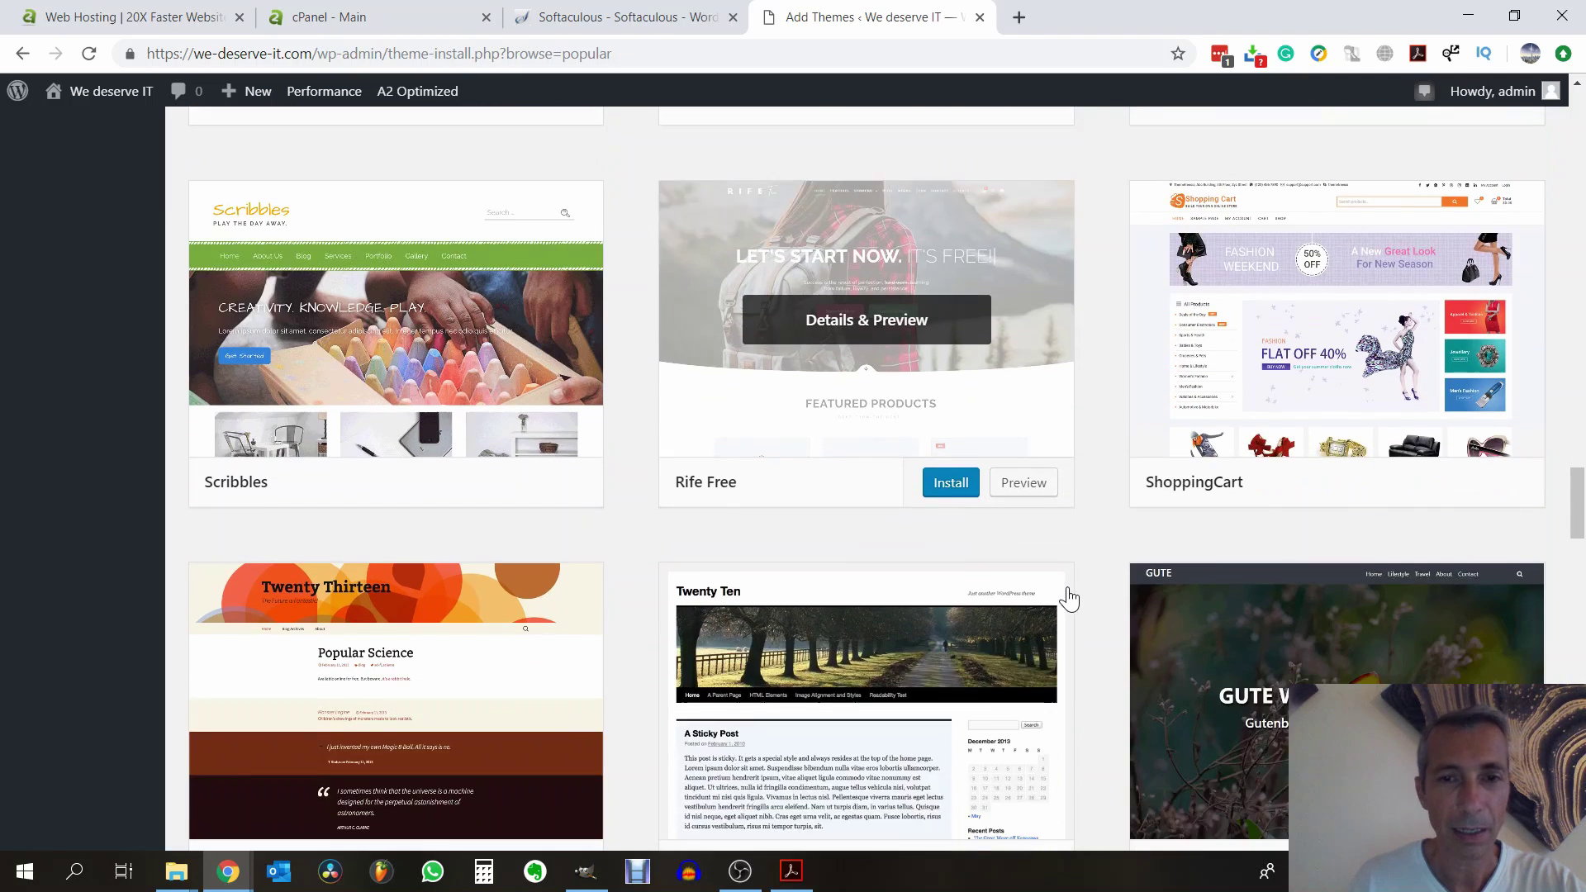
{"action": "scroll", "coordinate": [1069, 597], "scroll_direction": "down", "scroll_amount": 2}
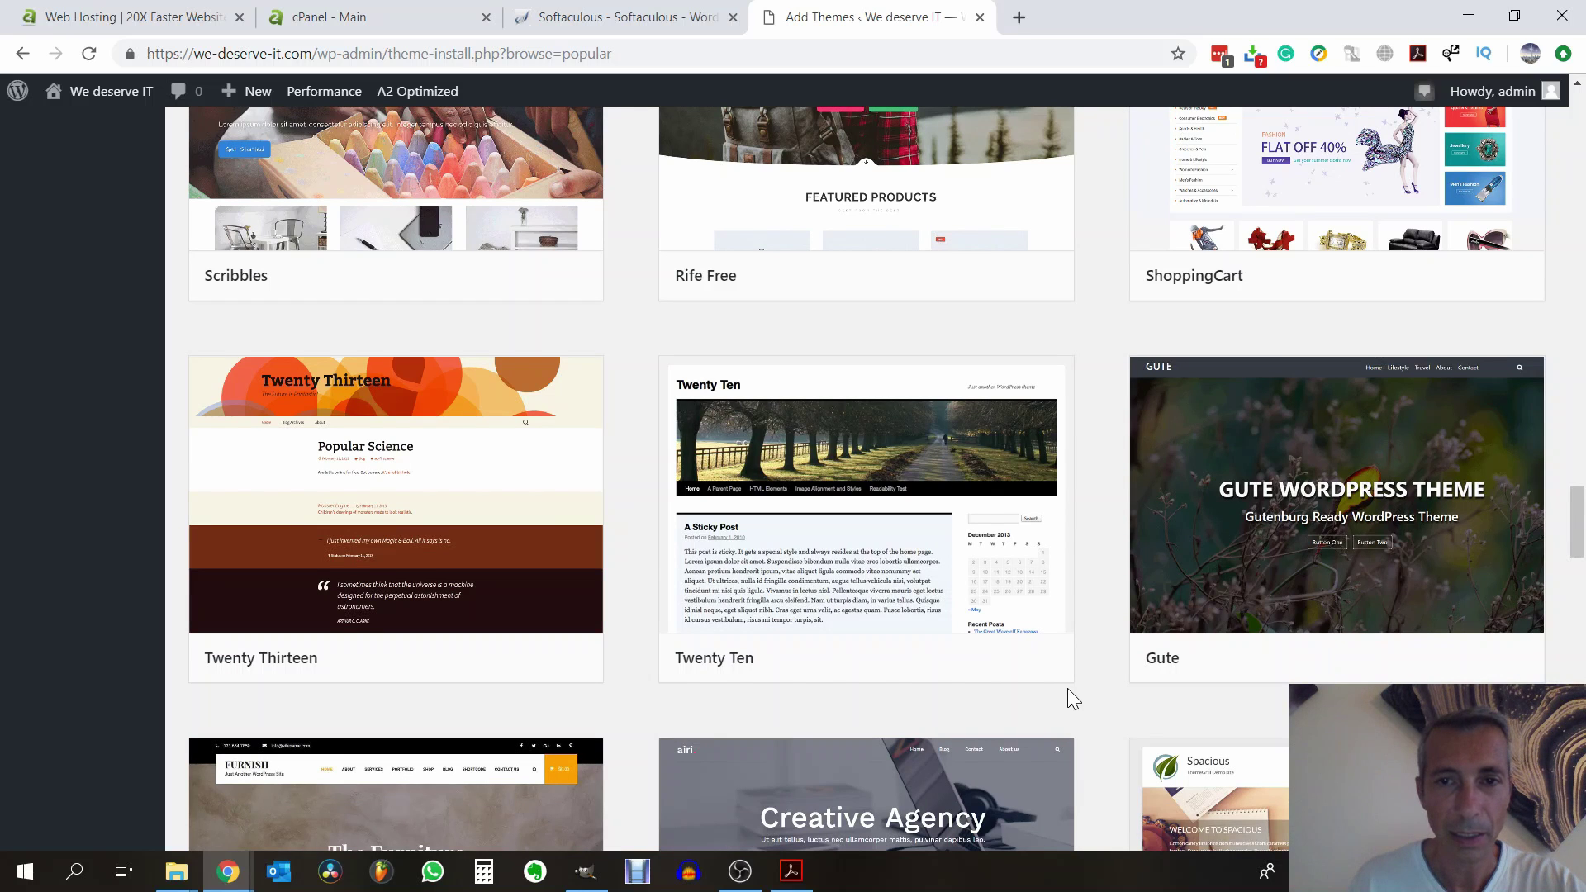
Preview the Twenty Ten theme, examine its sample page from the header image to the form elements, and close the preview
{"action": "mouse_move", "coordinate": [860, 597]}
{"action": "left_click", "coordinate": [867, 508]}
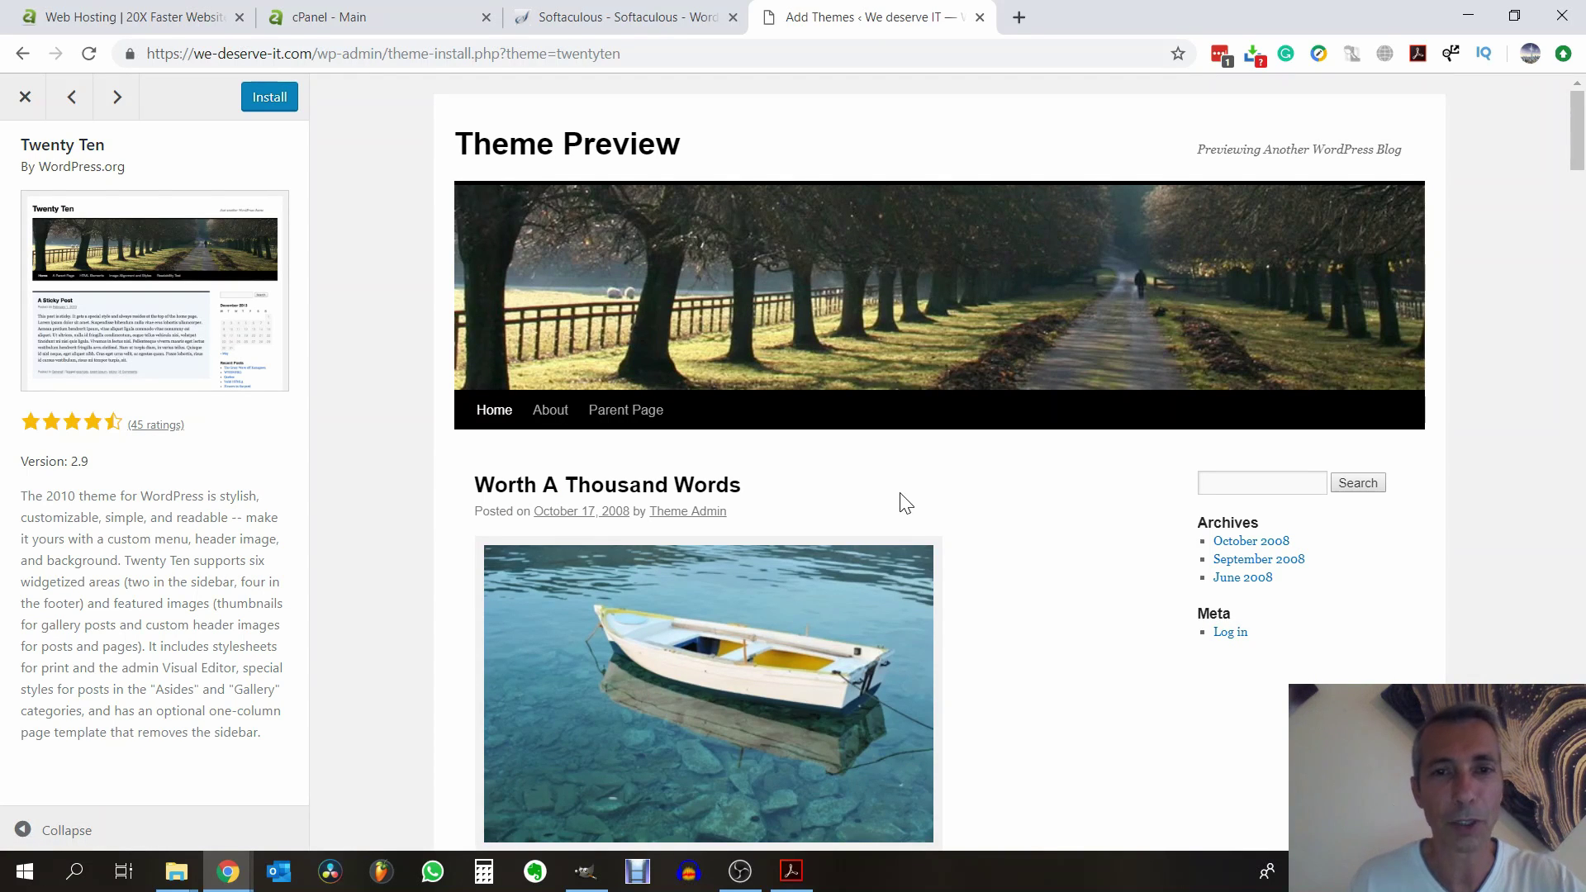
{"action": "scroll", "coordinate": [905, 502], "scroll_direction": "down", "scroll_amount": 1}
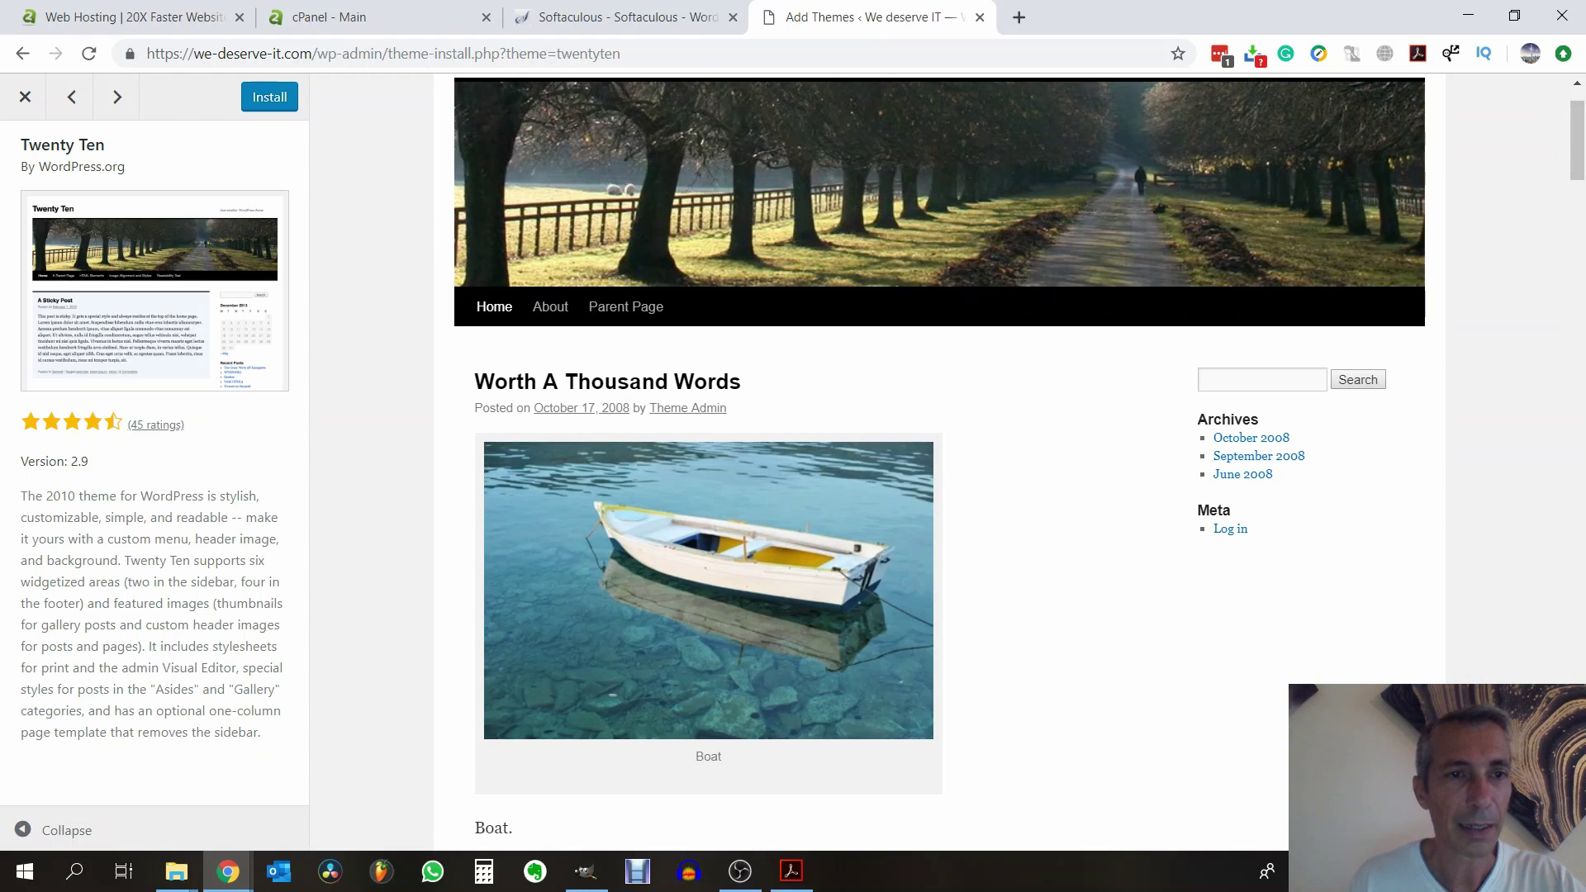
{"action": "scroll", "coordinate": [990, 535], "scroll_direction": "down", "scroll_amount": 1}
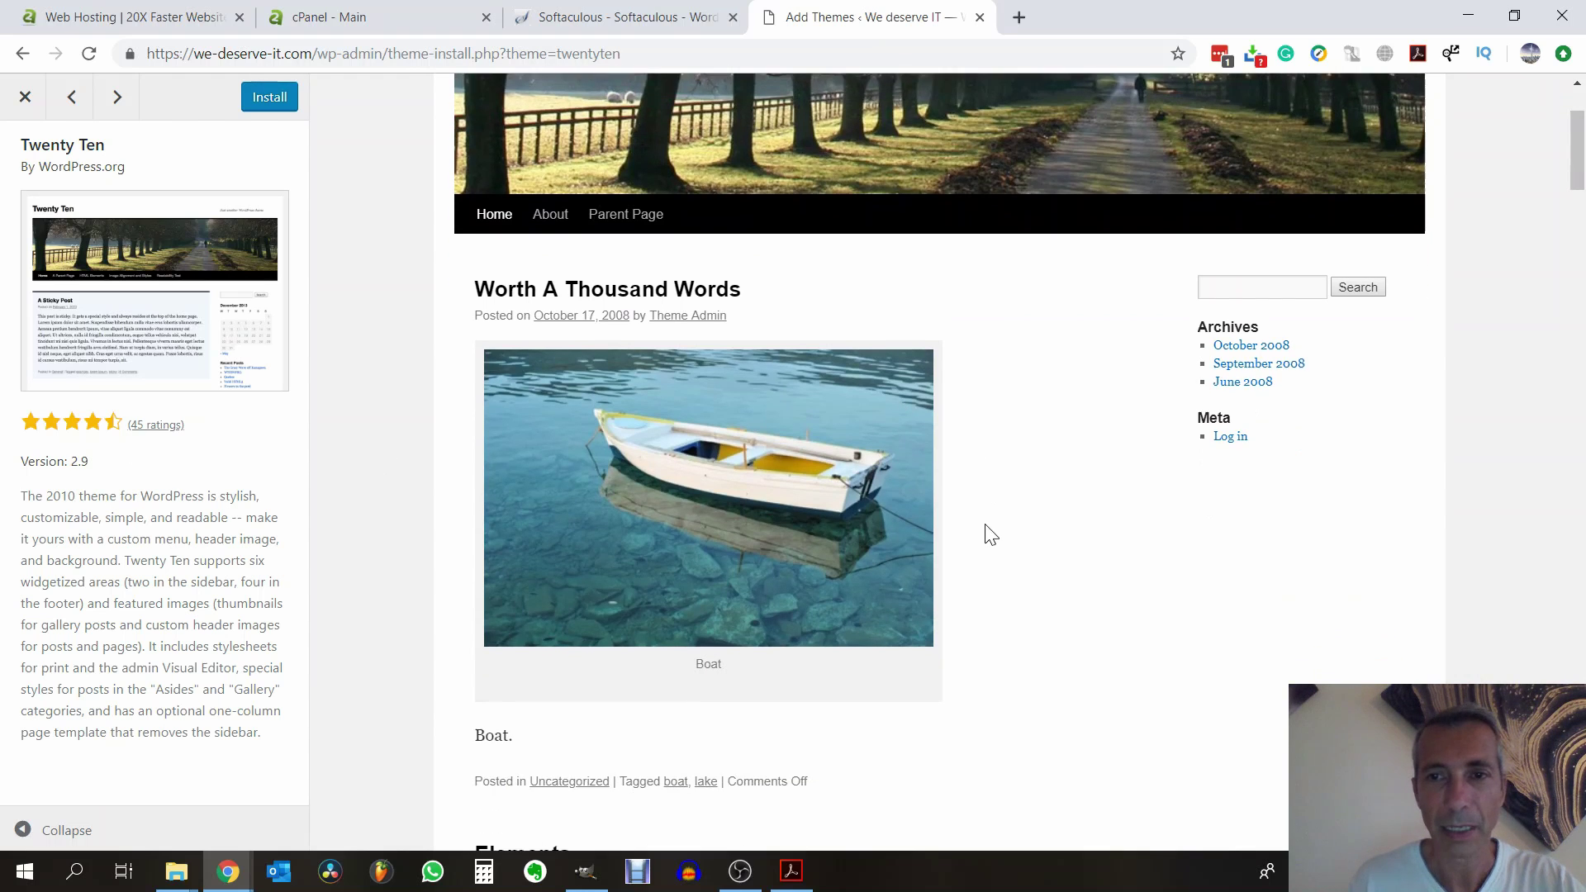
{"action": "scroll", "coordinate": [1039, 460], "scroll_direction": "down", "scroll_amount": 7}
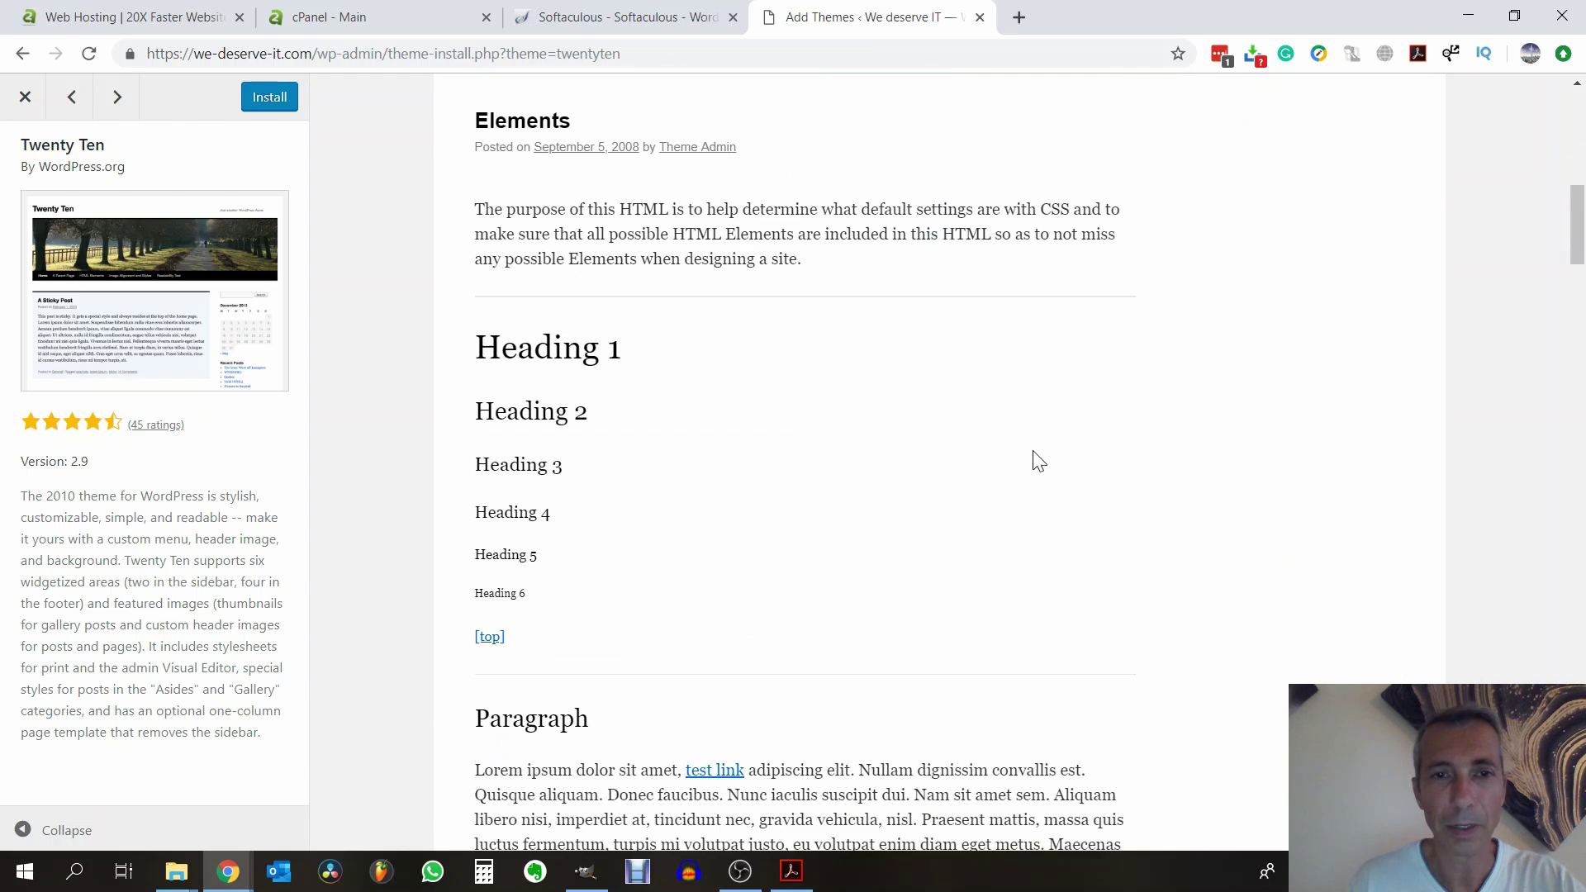
{"action": "scroll", "coordinate": [765, 499], "scroll_direction": "down", "scroll_amount": 2}
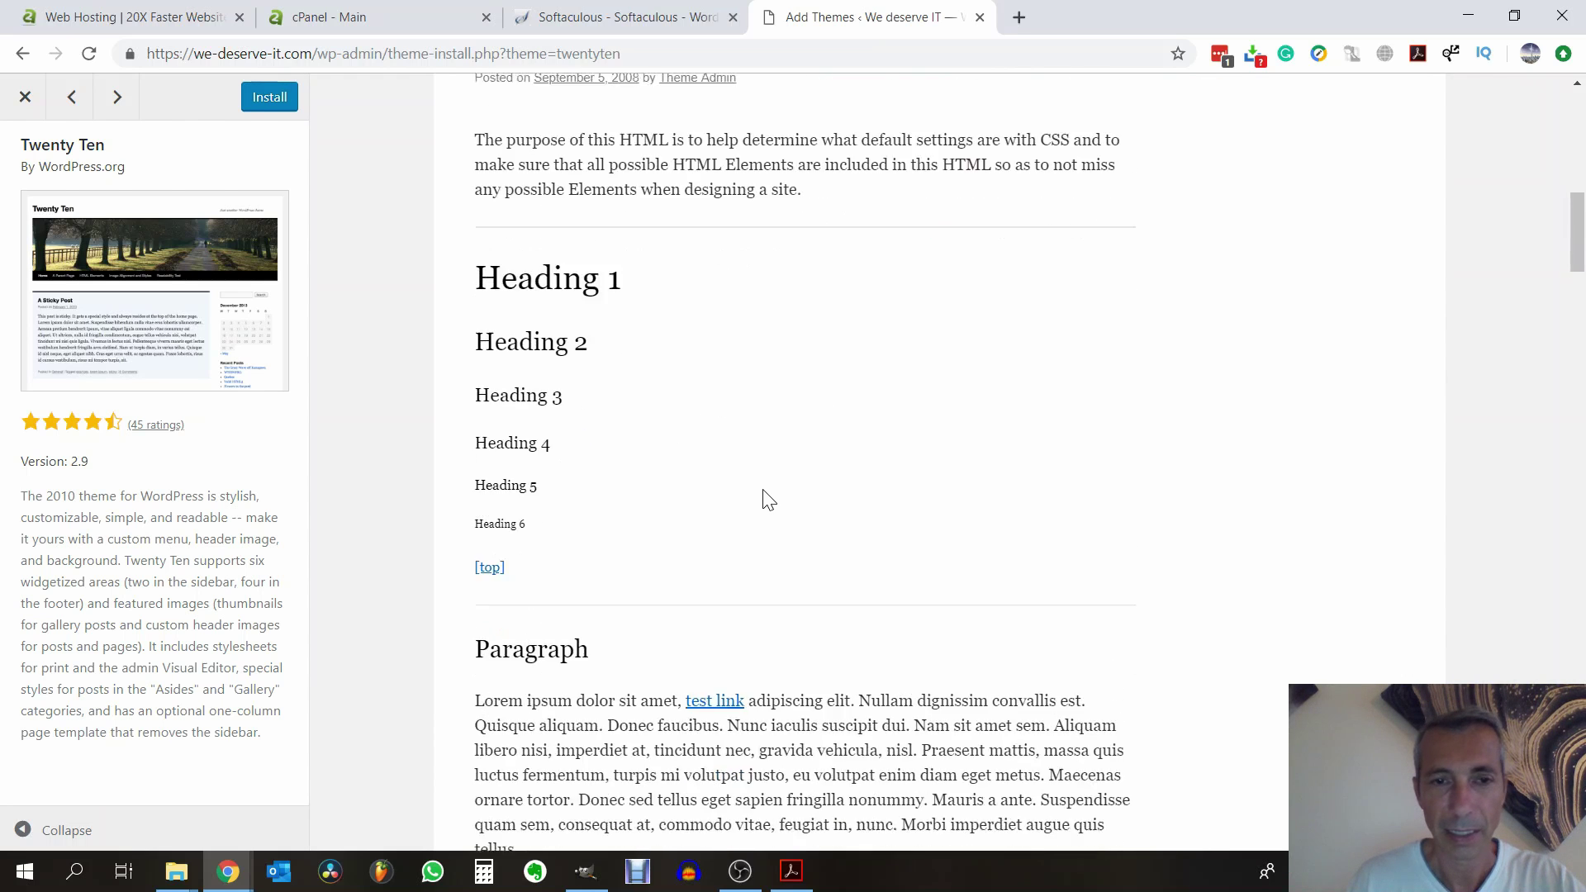
{"action": "scroll", "coordinate": [777, 477], "scroll_direction": "down", "scroll_amount": 2}
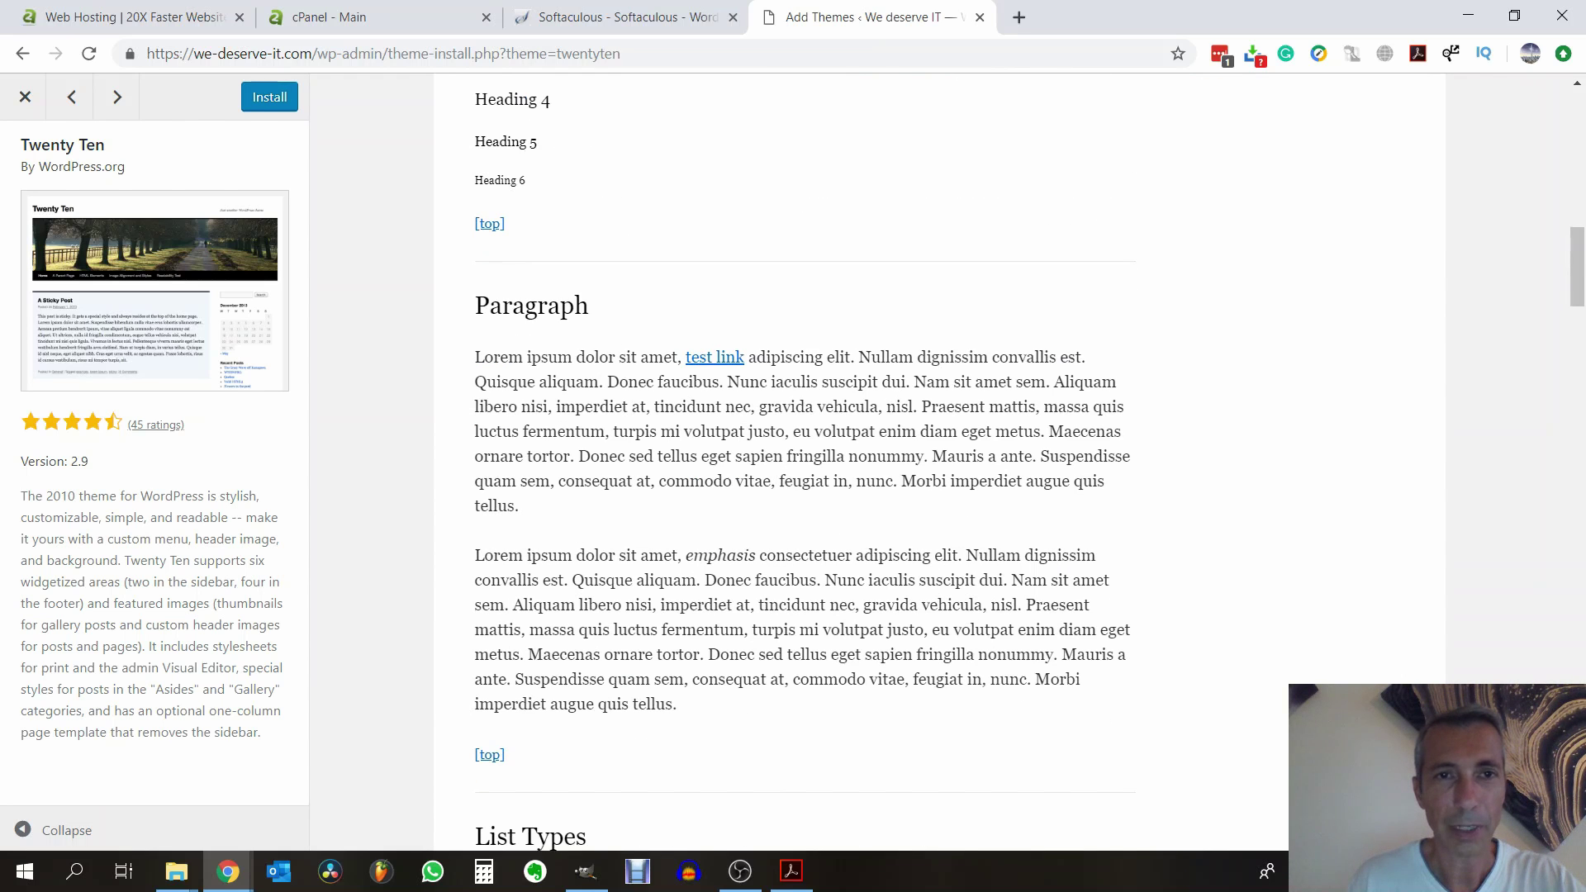
{"action": "scroll", "coordinate": [793, 463], "scroll_direction": "up", "scroll_amount": 3}
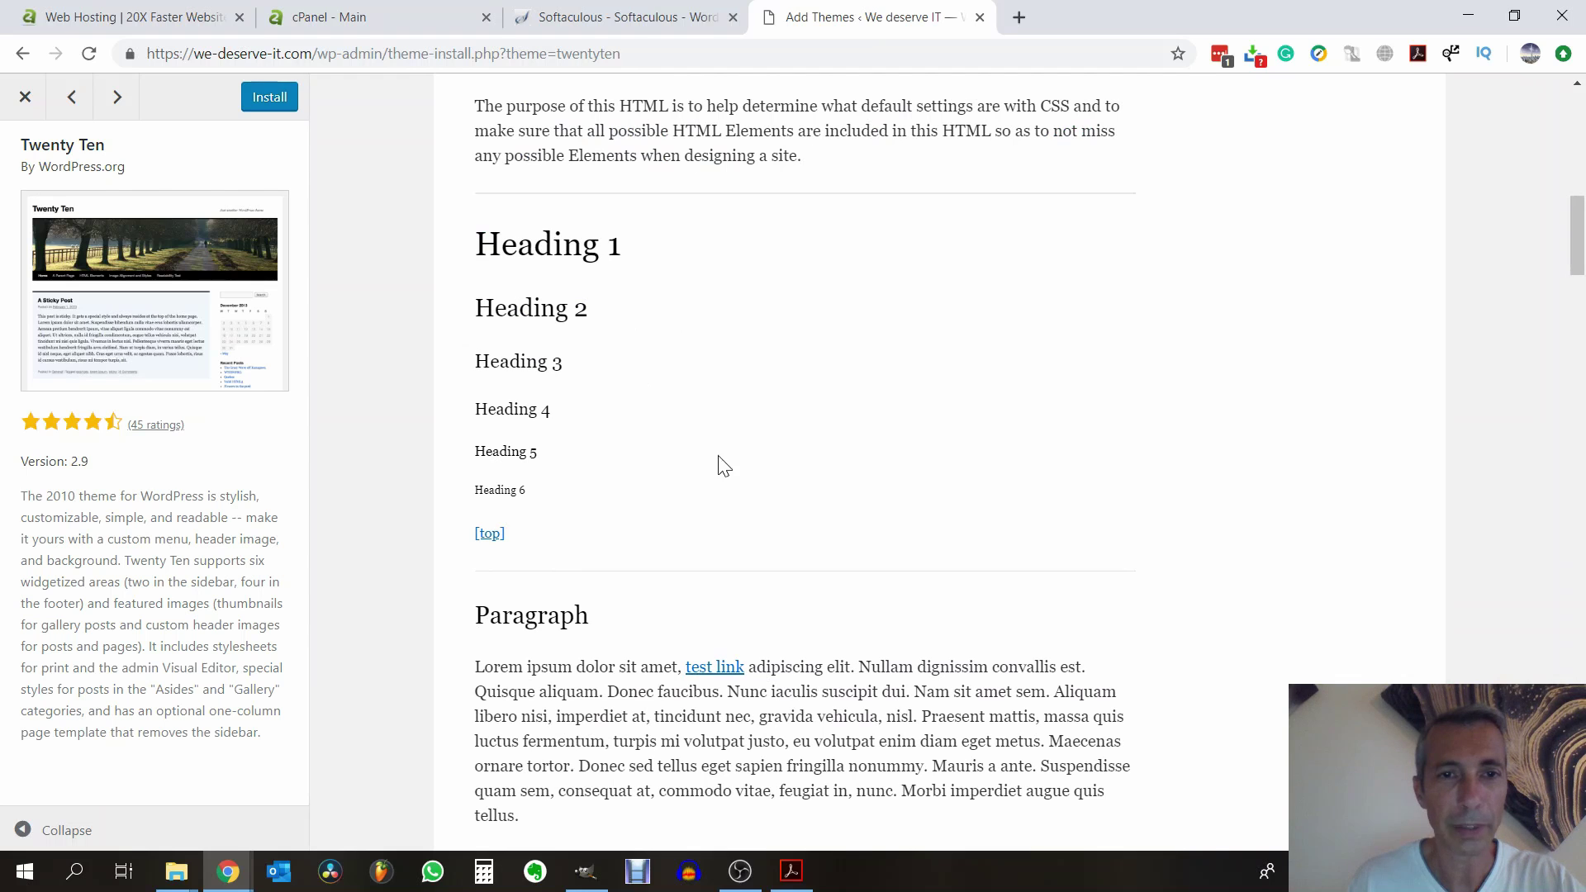
{"action": "scroll", "coordinate": [839, 651], "scroll_direction": "down", "scroll_amount": 8}
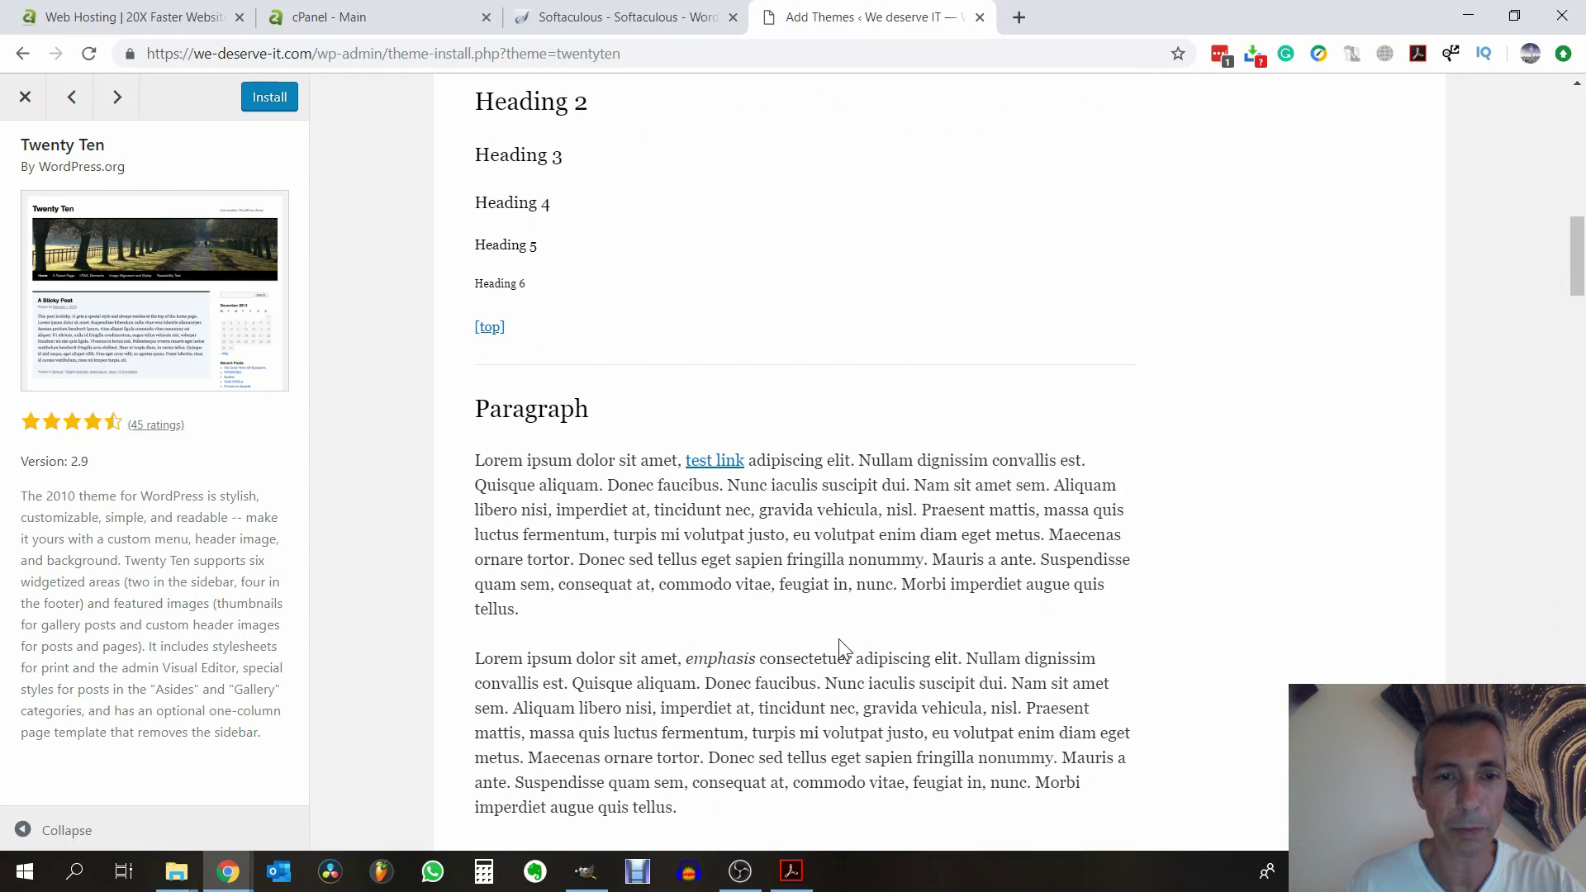
{"action": "scroll", "coordinate": [843, 648], "scroll_direction": "down", "scroll_amount": 7}
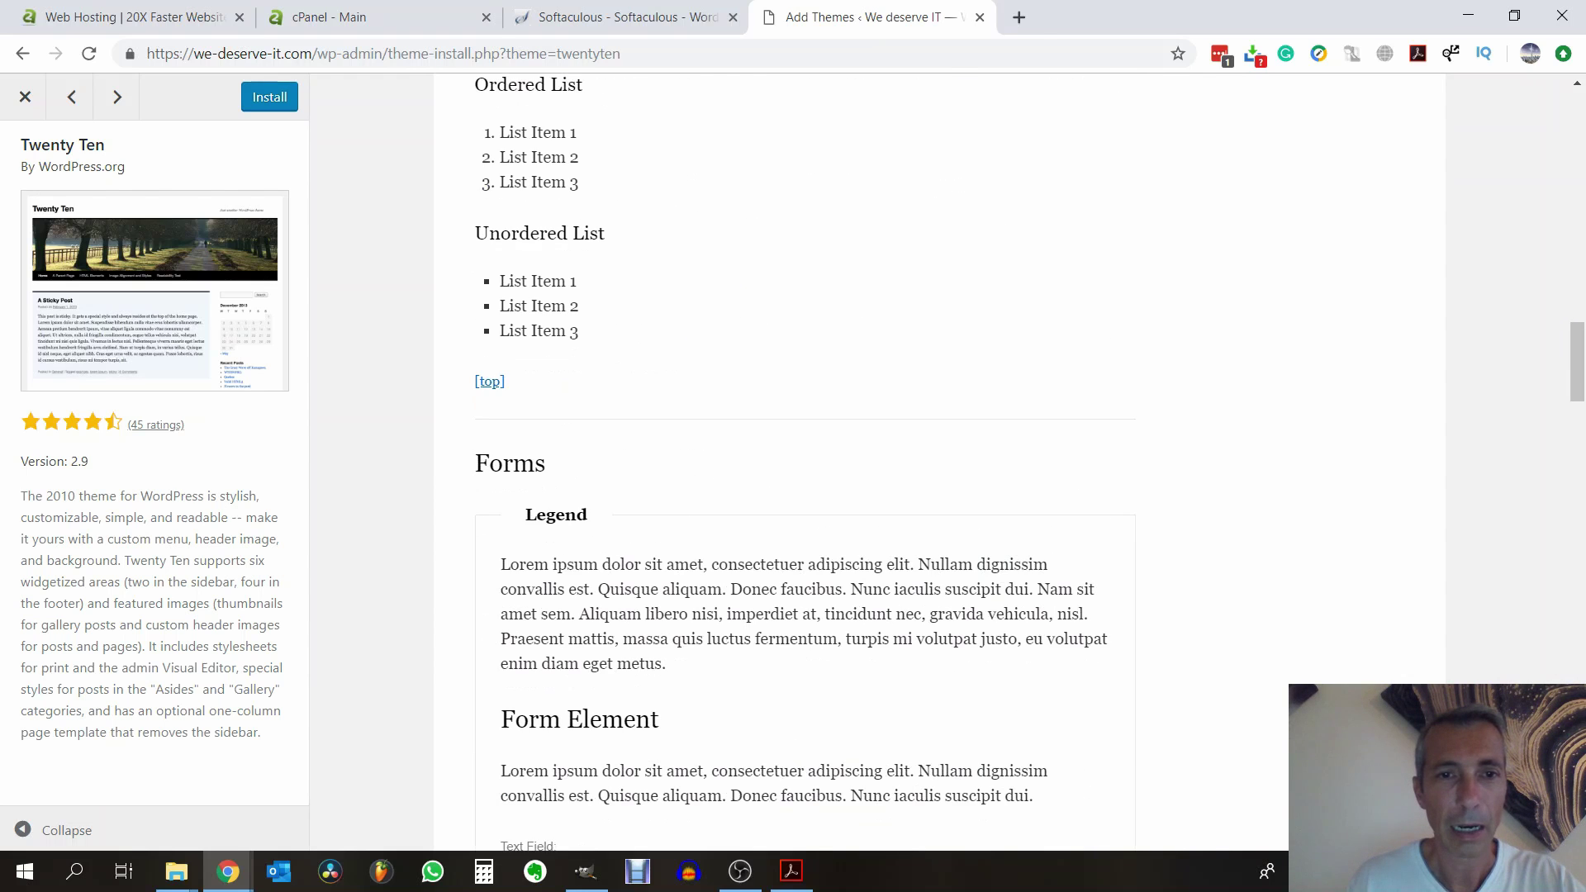
{"action": "scroll", "coordinate": [840, 613], "scroll_direction": "down", "scroll_amount": 3}
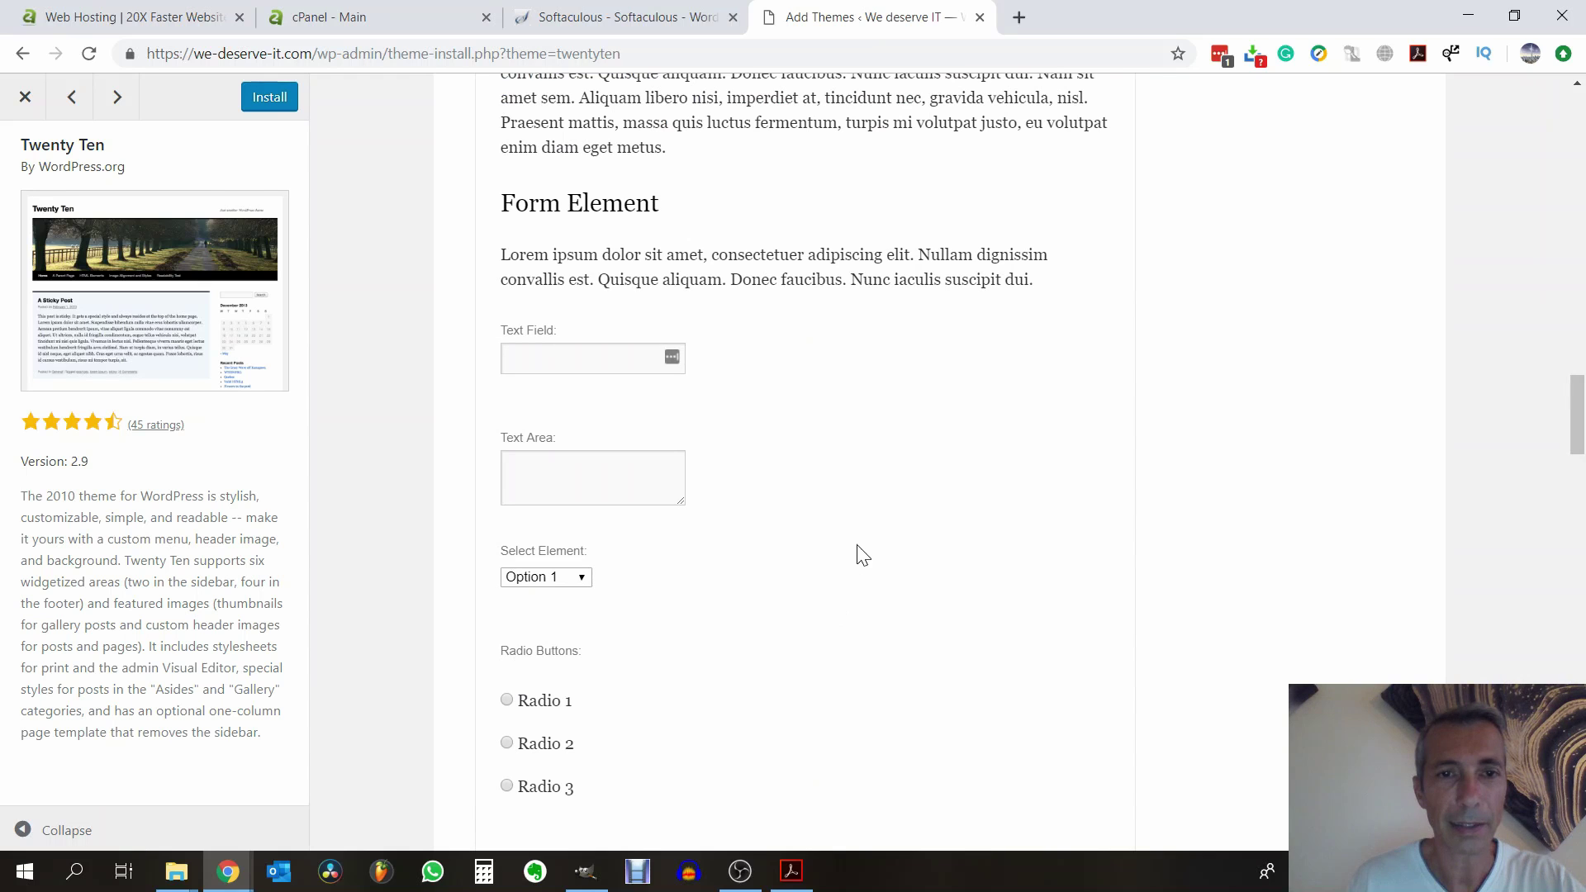
{"action": "scroll", "coordinate": [864, 551], "scroll_direction": "down", "scroll_amount": 5}
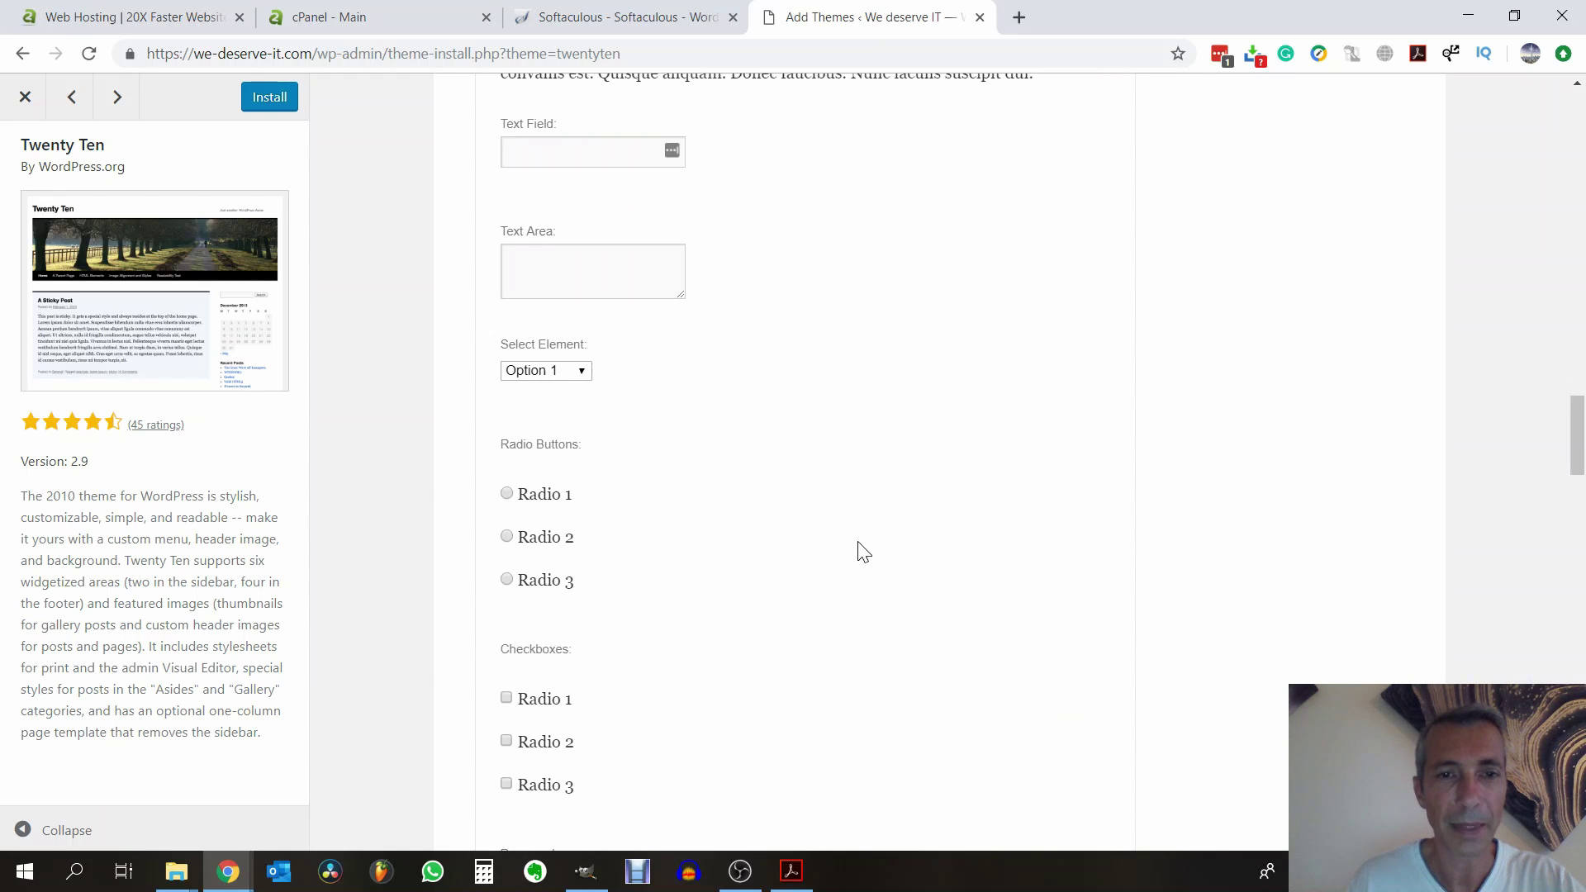
{"action": "scroll", "coordinate": [863, 552], "scroll_direction": "up", "scroll_amount": 20}
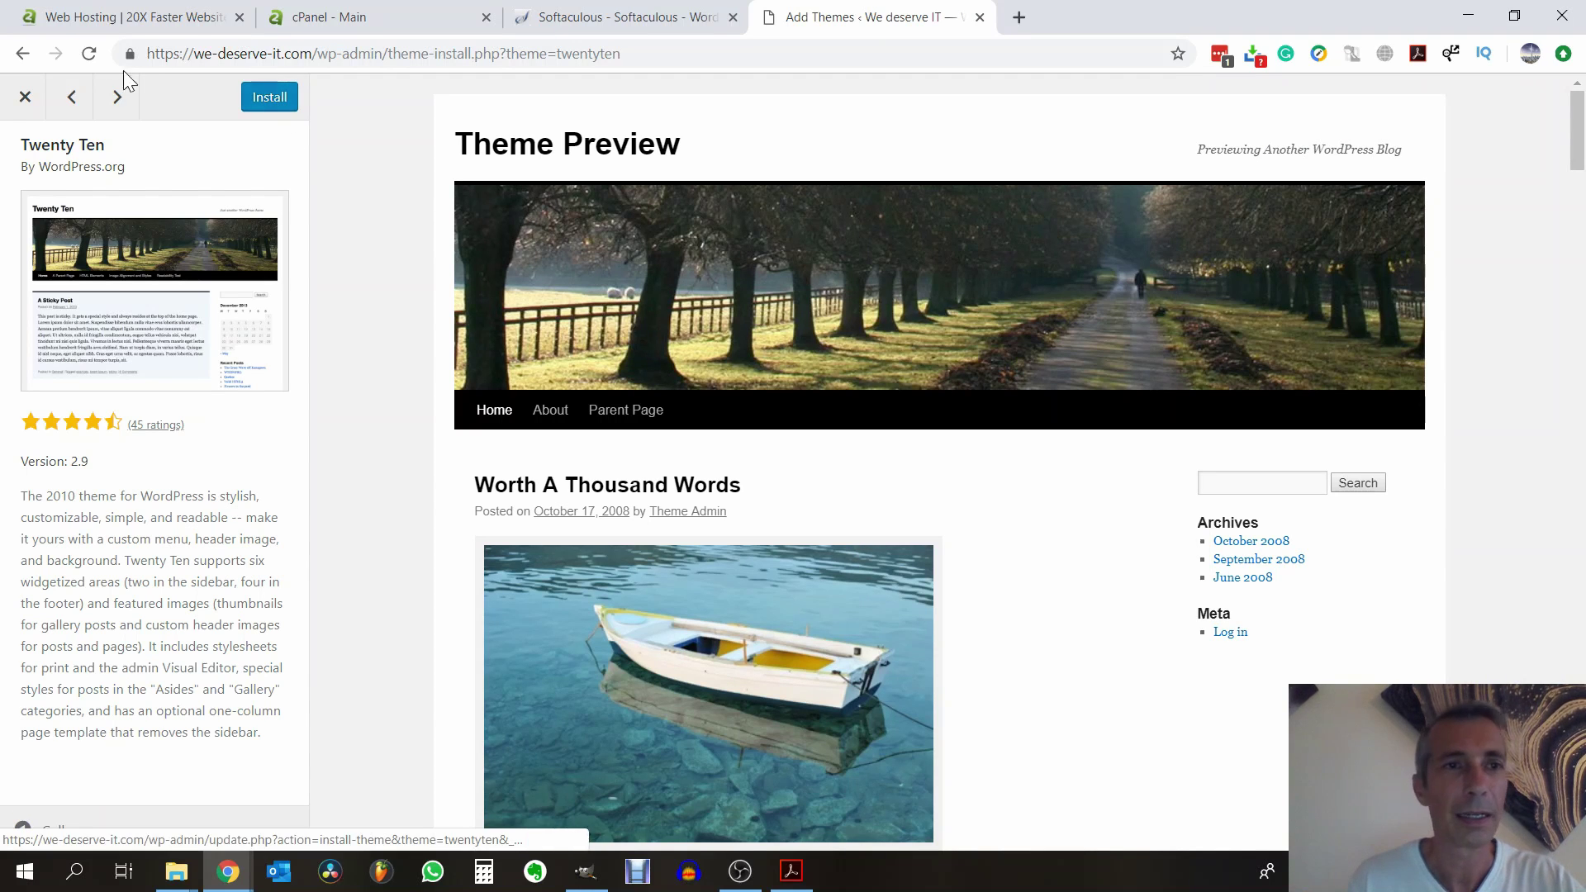
{"action": "left_click", "coordinate": [25, 97]}
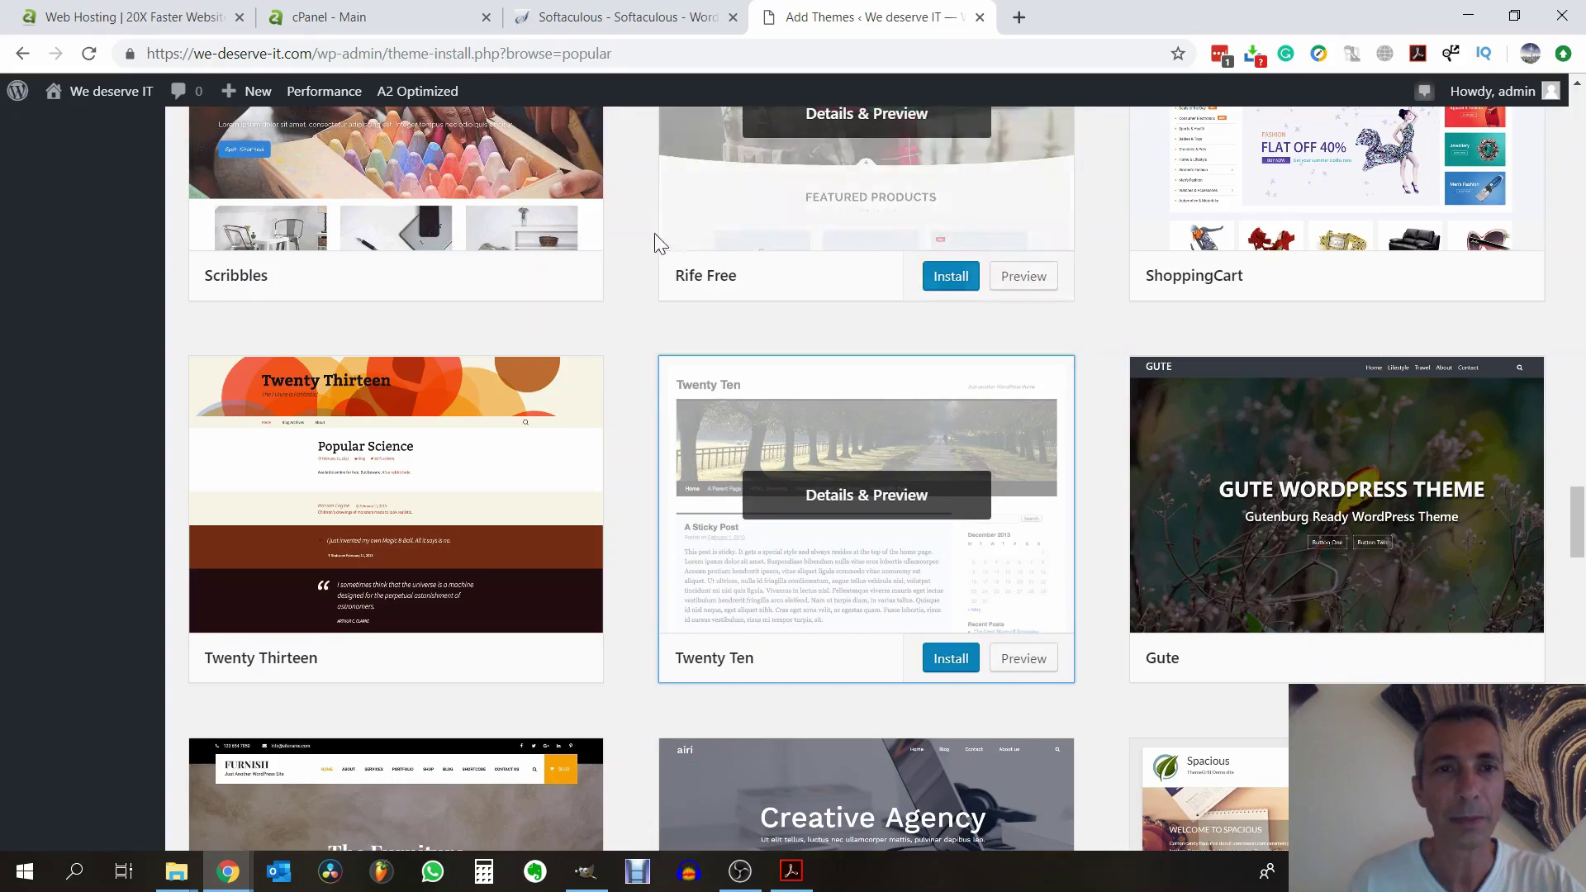
Leave the popular themes catalogue and return to the site's WordPress dashboard home
{"action": "scroll", "coordinate": [663, 256], "scroll_direction": "up", "scroll_amount": 20}
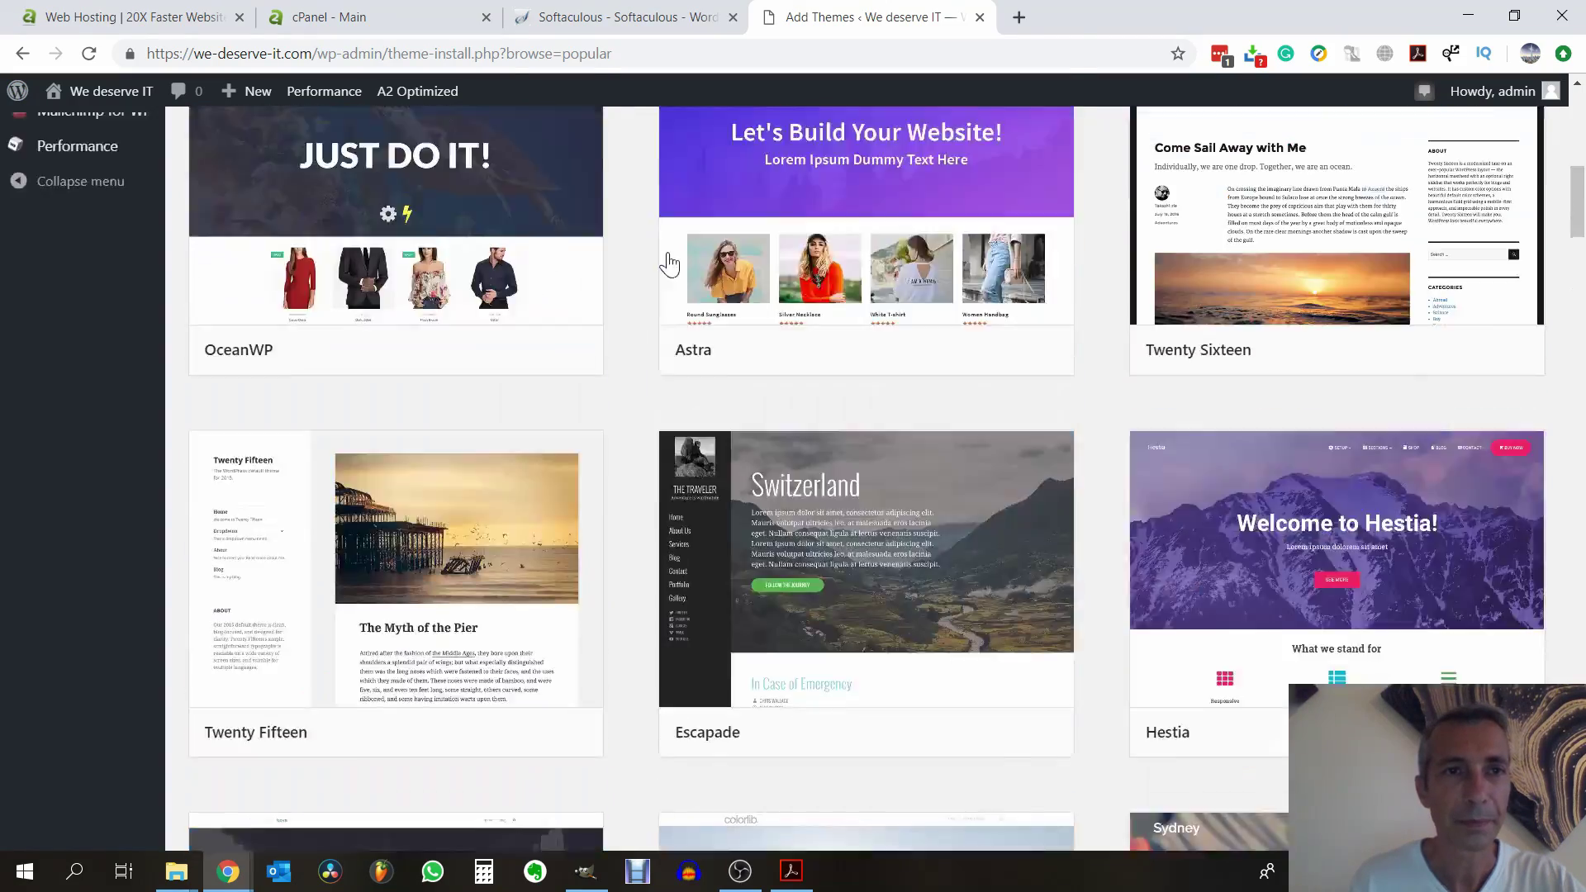
{"action": "scroll", "coordinate": [667, 263], "scroll_direction": "up", "scroll_amount": 10}
{"action": "scroll", "coordinate": [663, 270], "scroll_direction": "down", "scroll_amount": 3}
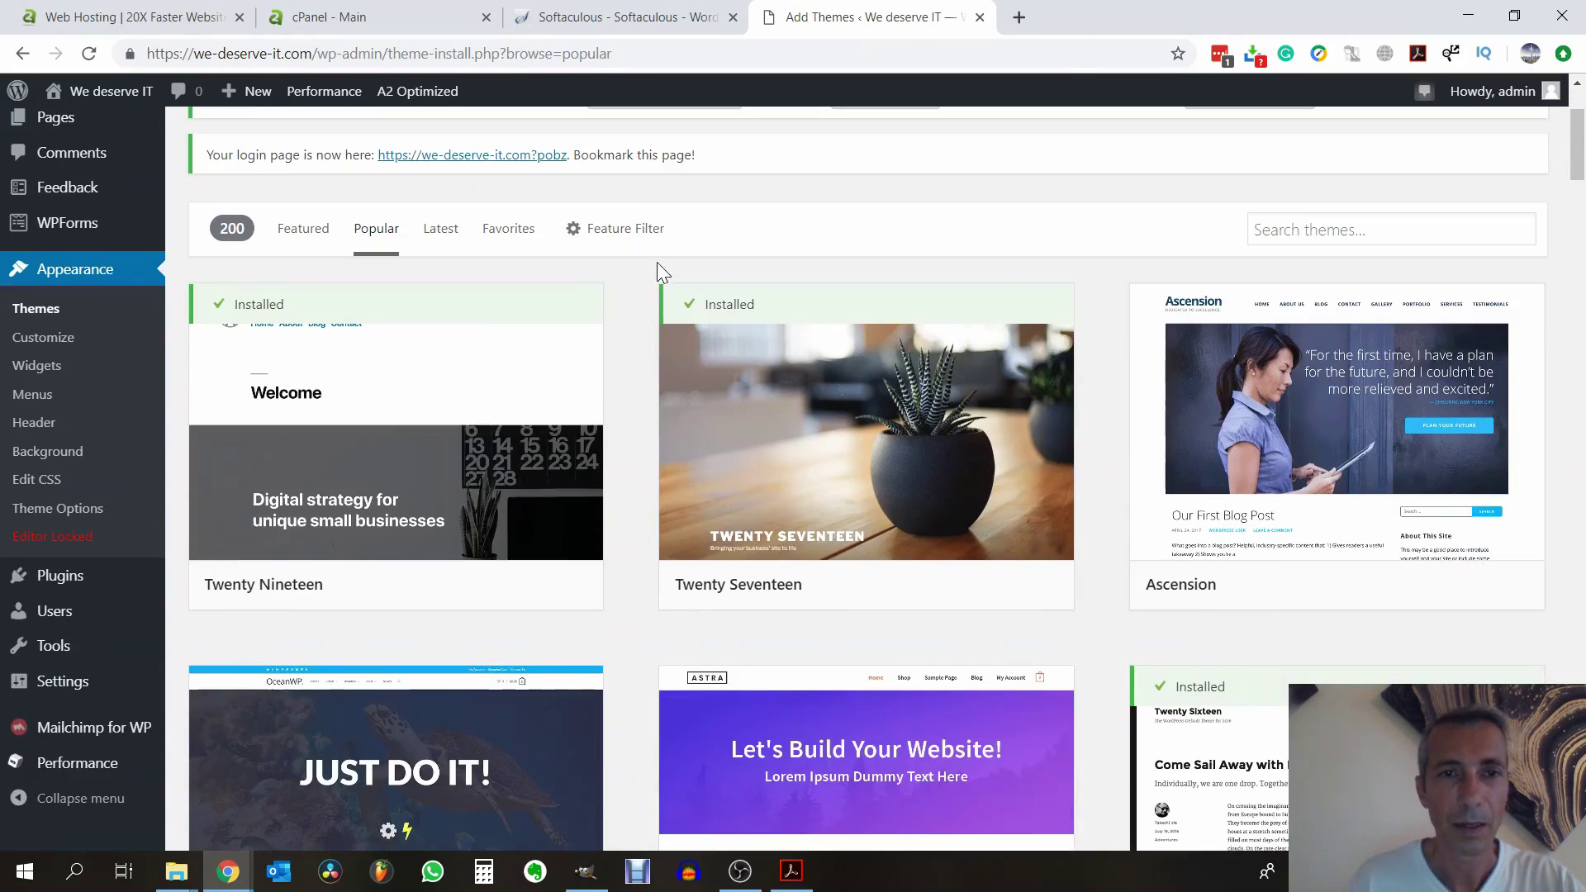
{"action": "mouse_move", "coordinate": [471, 333]}
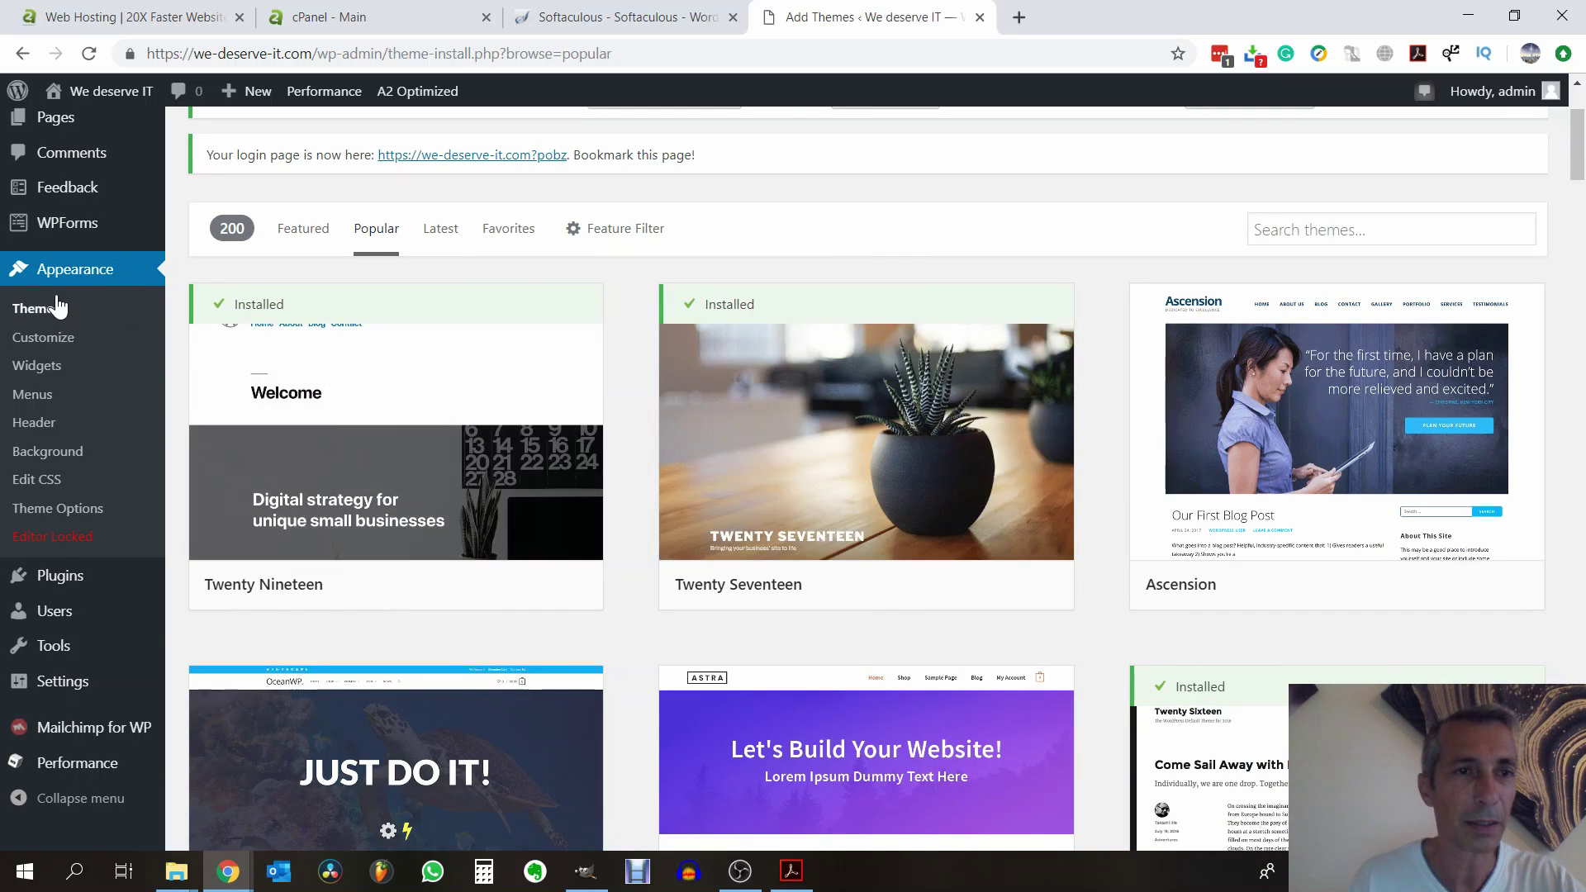
{"action": "scroll", "coordinate": [36, 339], "scroll_direction": "up", "scroll_amount": 3}
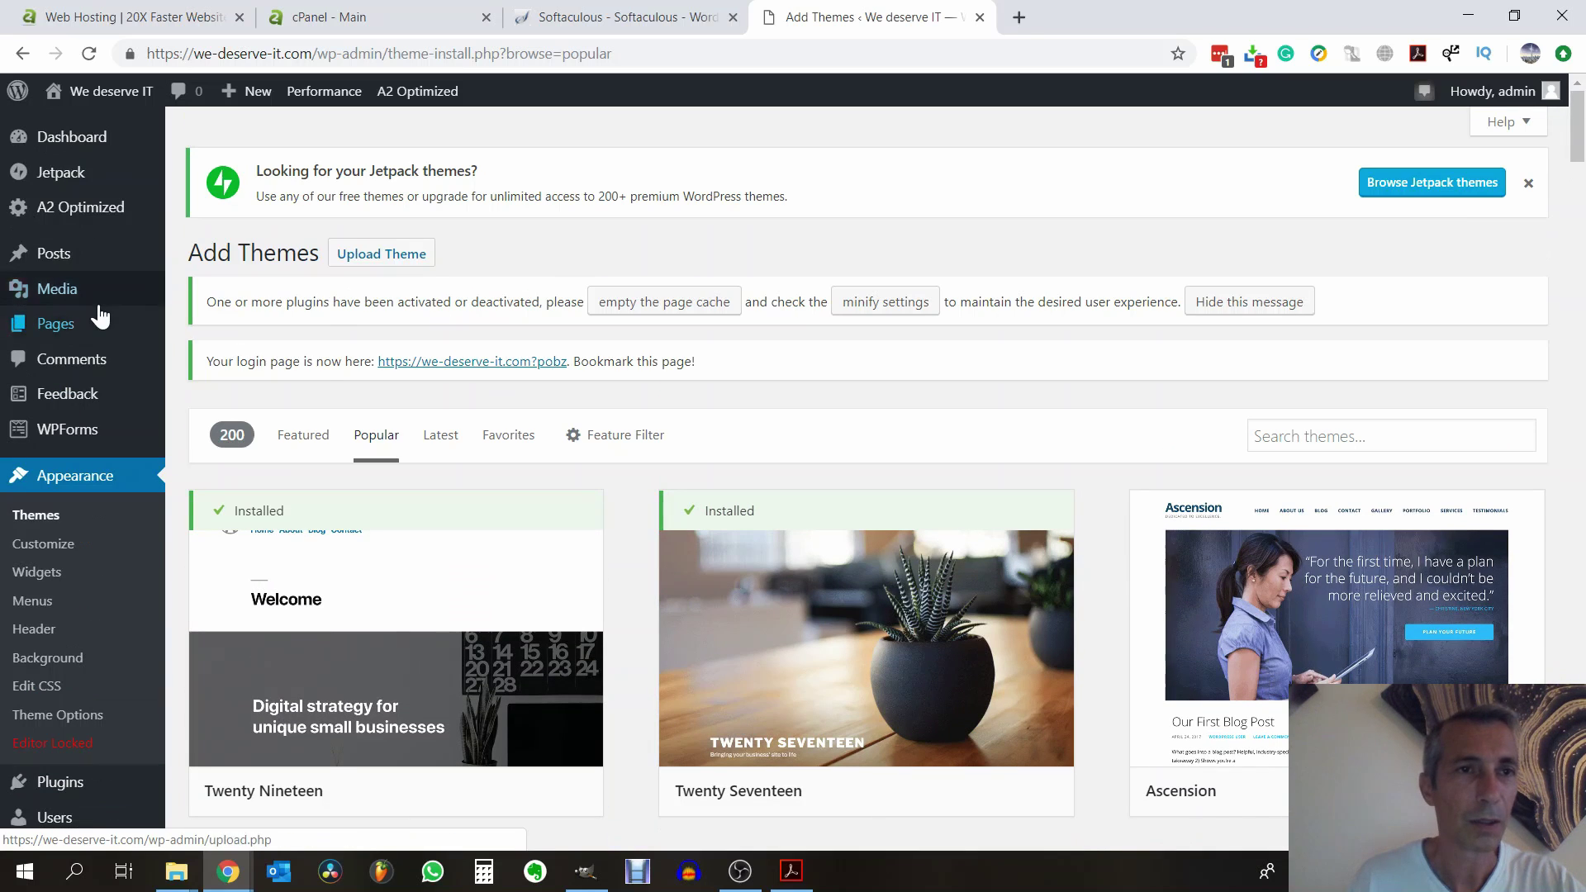
{"action": "left_click", "coordinate": [80, 149]}
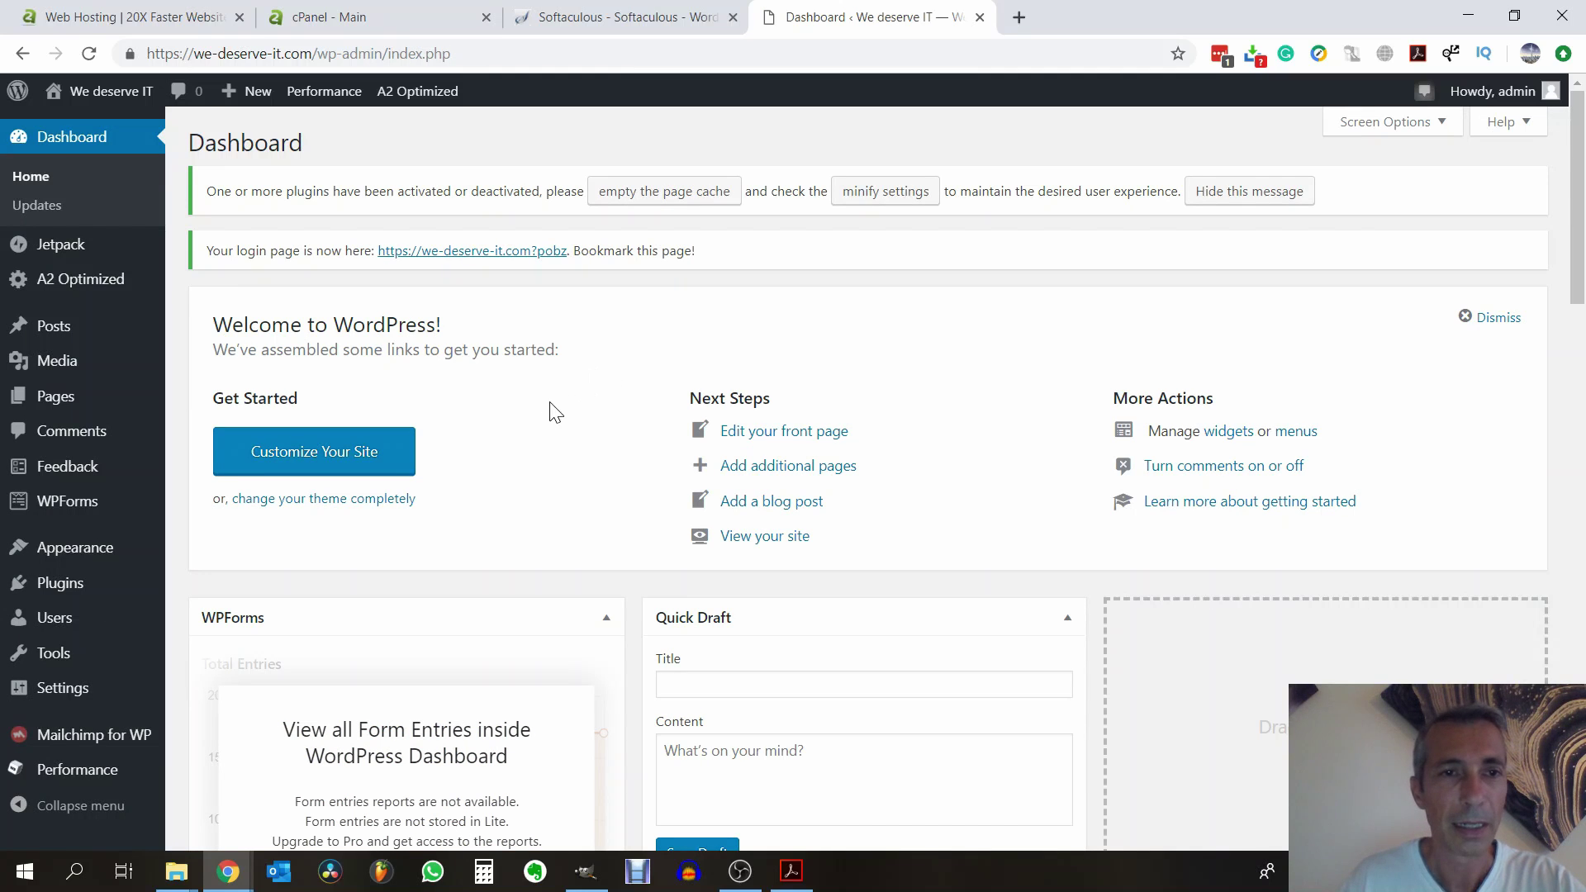
Start customizing the site from the dashboard and look at the Site Identity settings for title, tagline and icon
{"action": "left_click", "coordinate": [332, 461]}
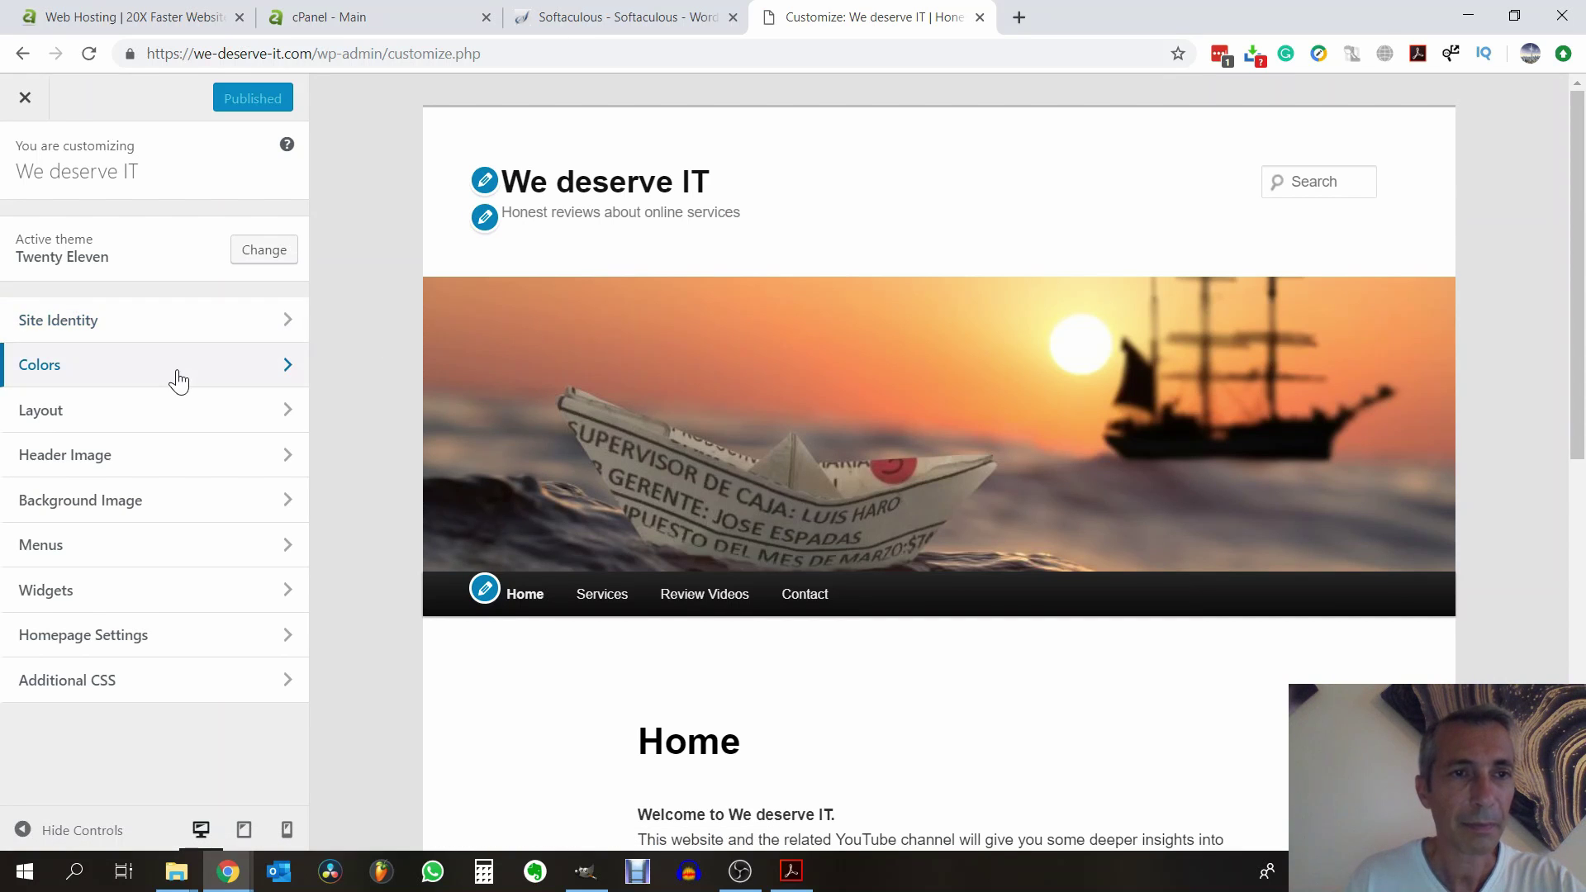
{"action": "left_click", "coordinate": [206, 336]}
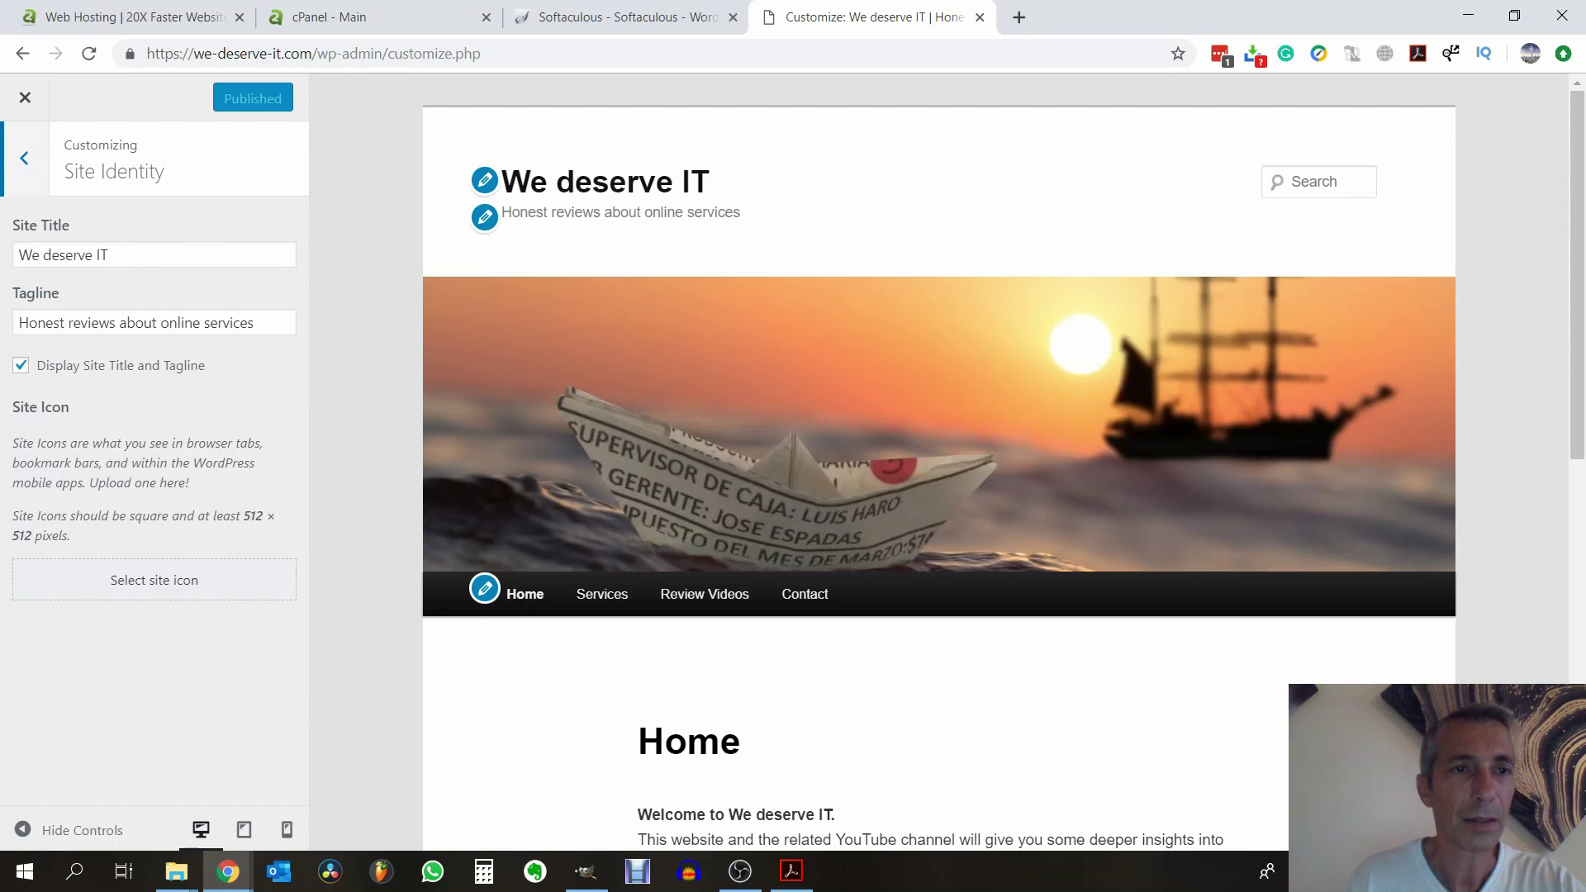
{"action": "left_click", "coordinate": [24, 157]}
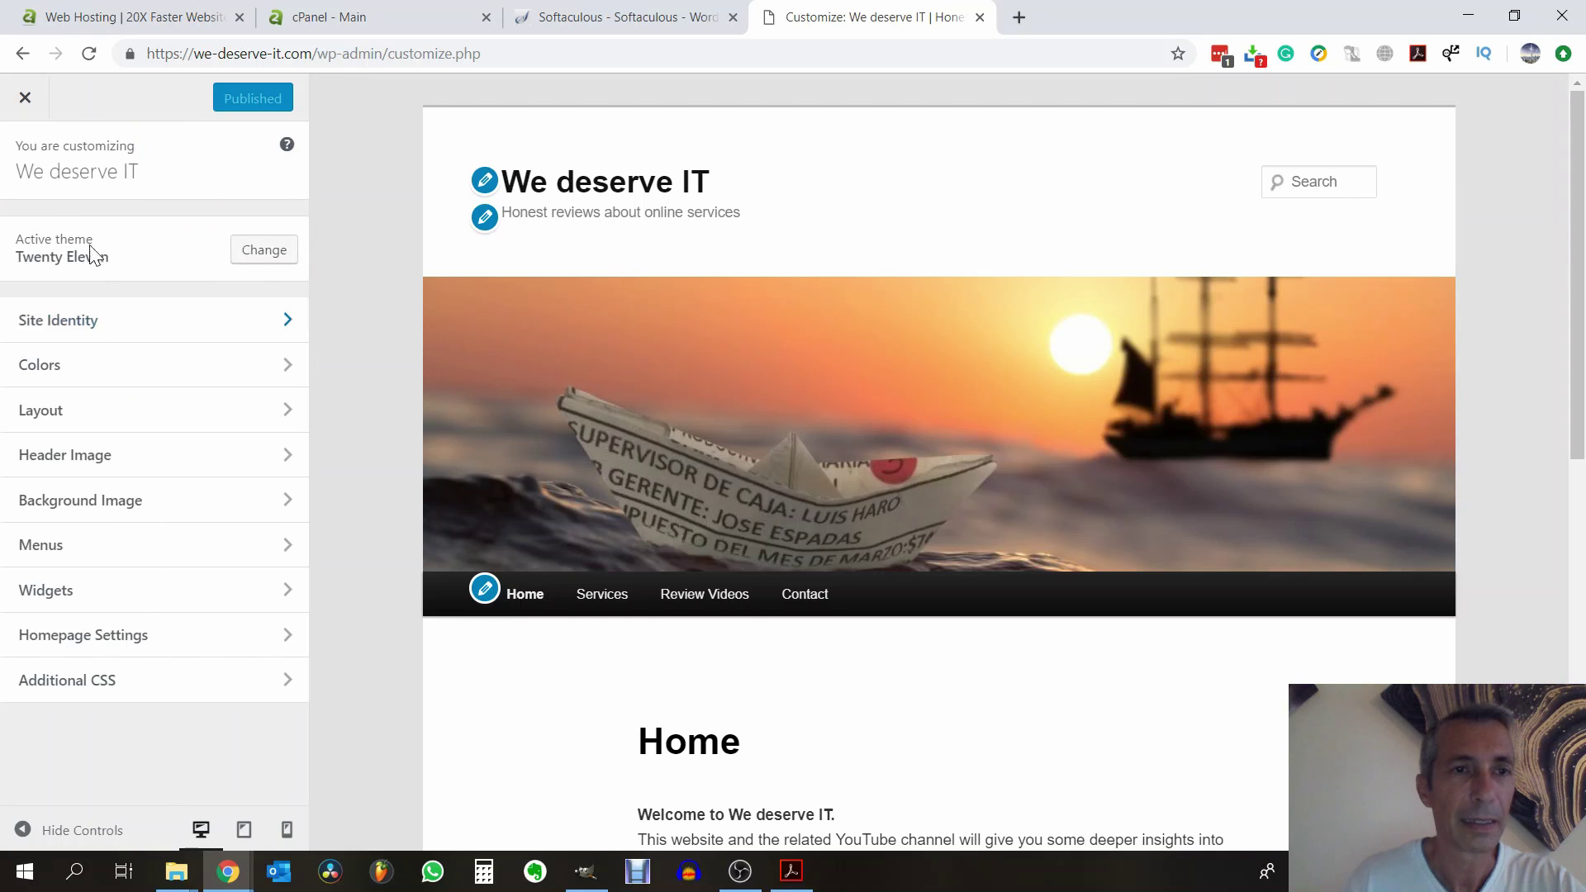
Look over the Colors and Header Image settings of the active theme in the customizer
{"action": "left_click", "coordinate": [163, 381]}
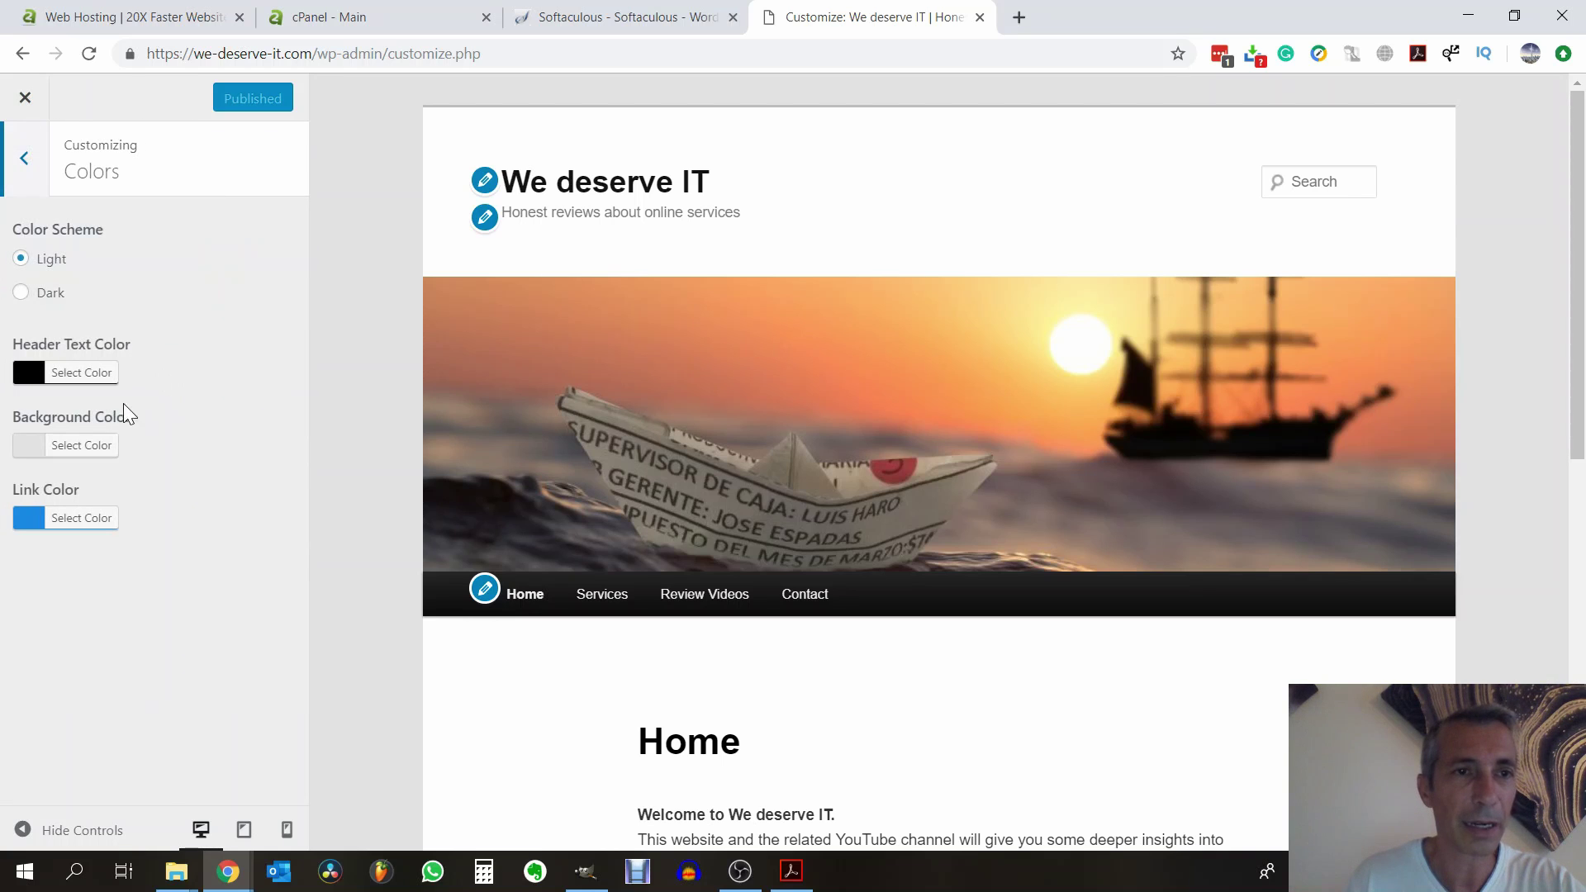
{"action": "left_click", "coordinate": [25, 159]}
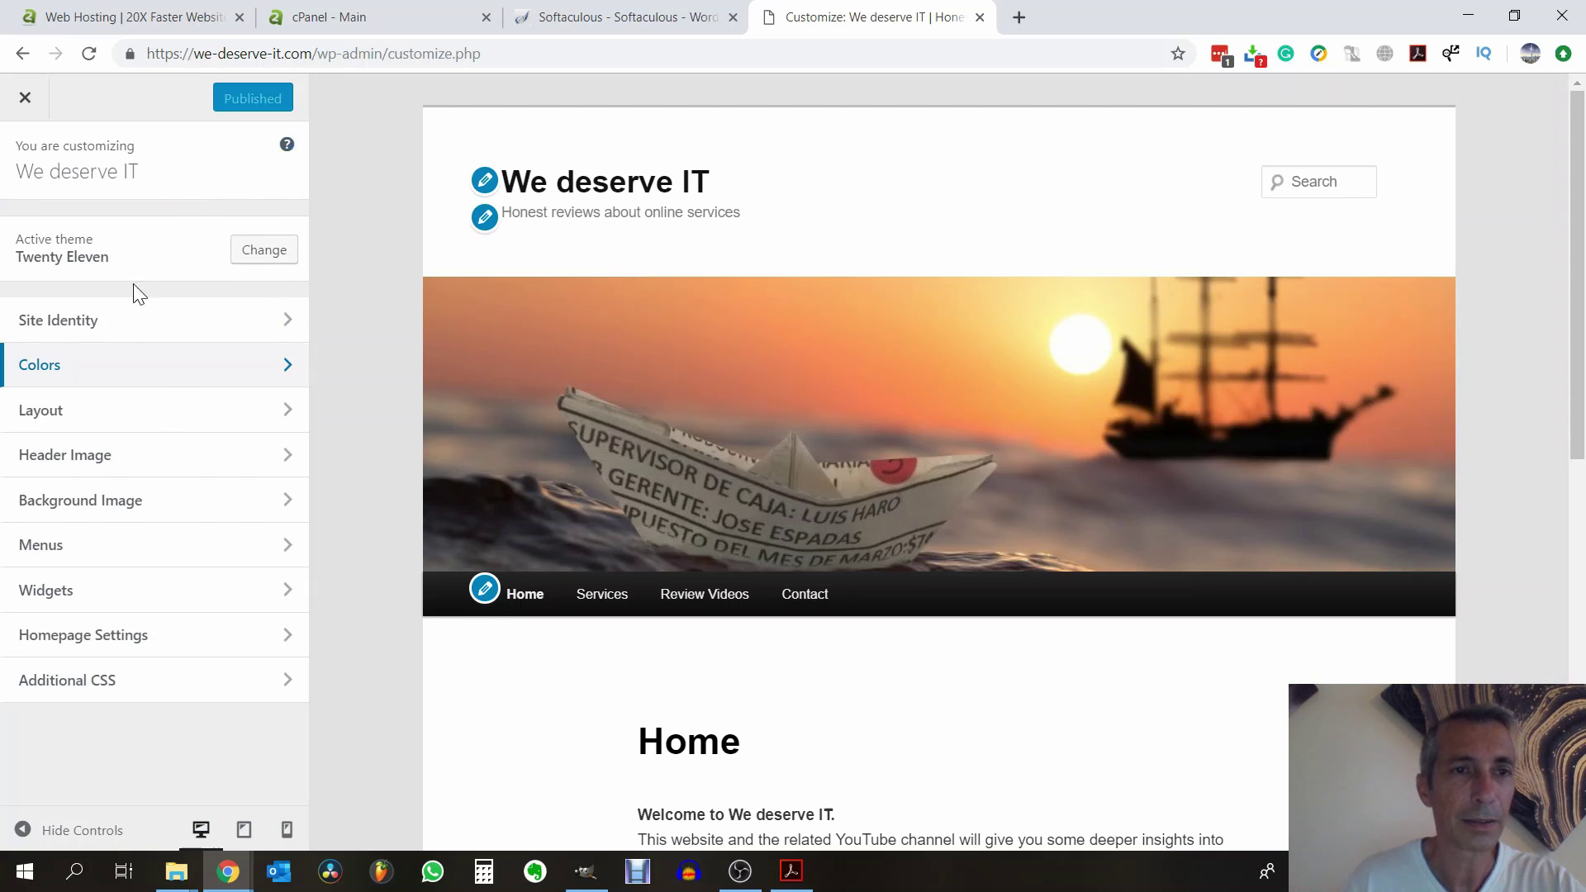
{"action": "left_click", "coordinate": [191, 457]}
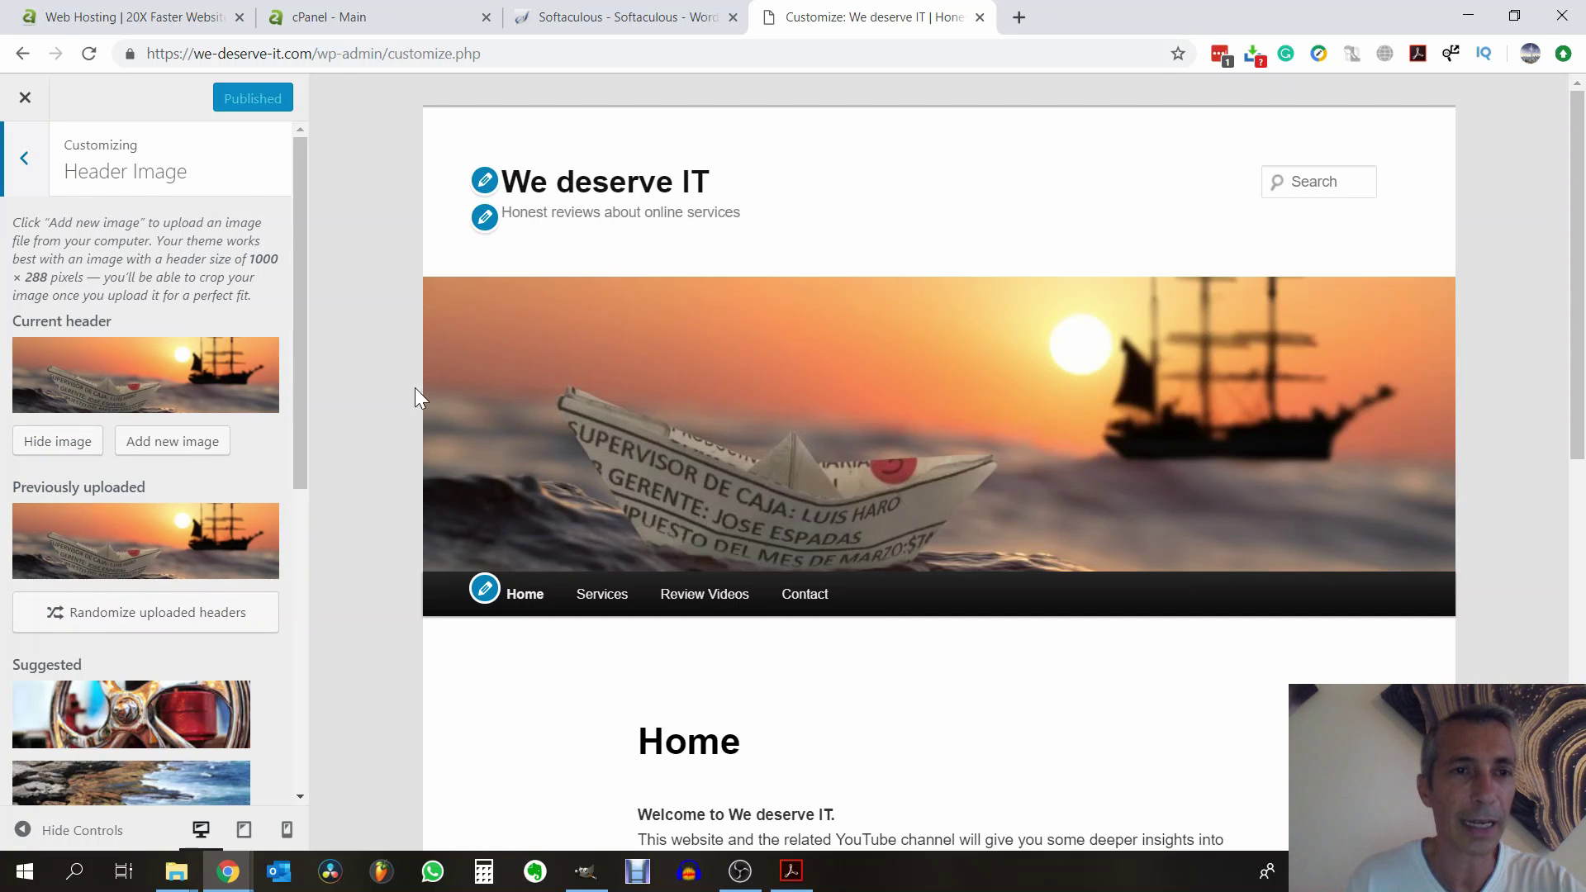
{"action": "left_click", "coordinate": [24, 159]}
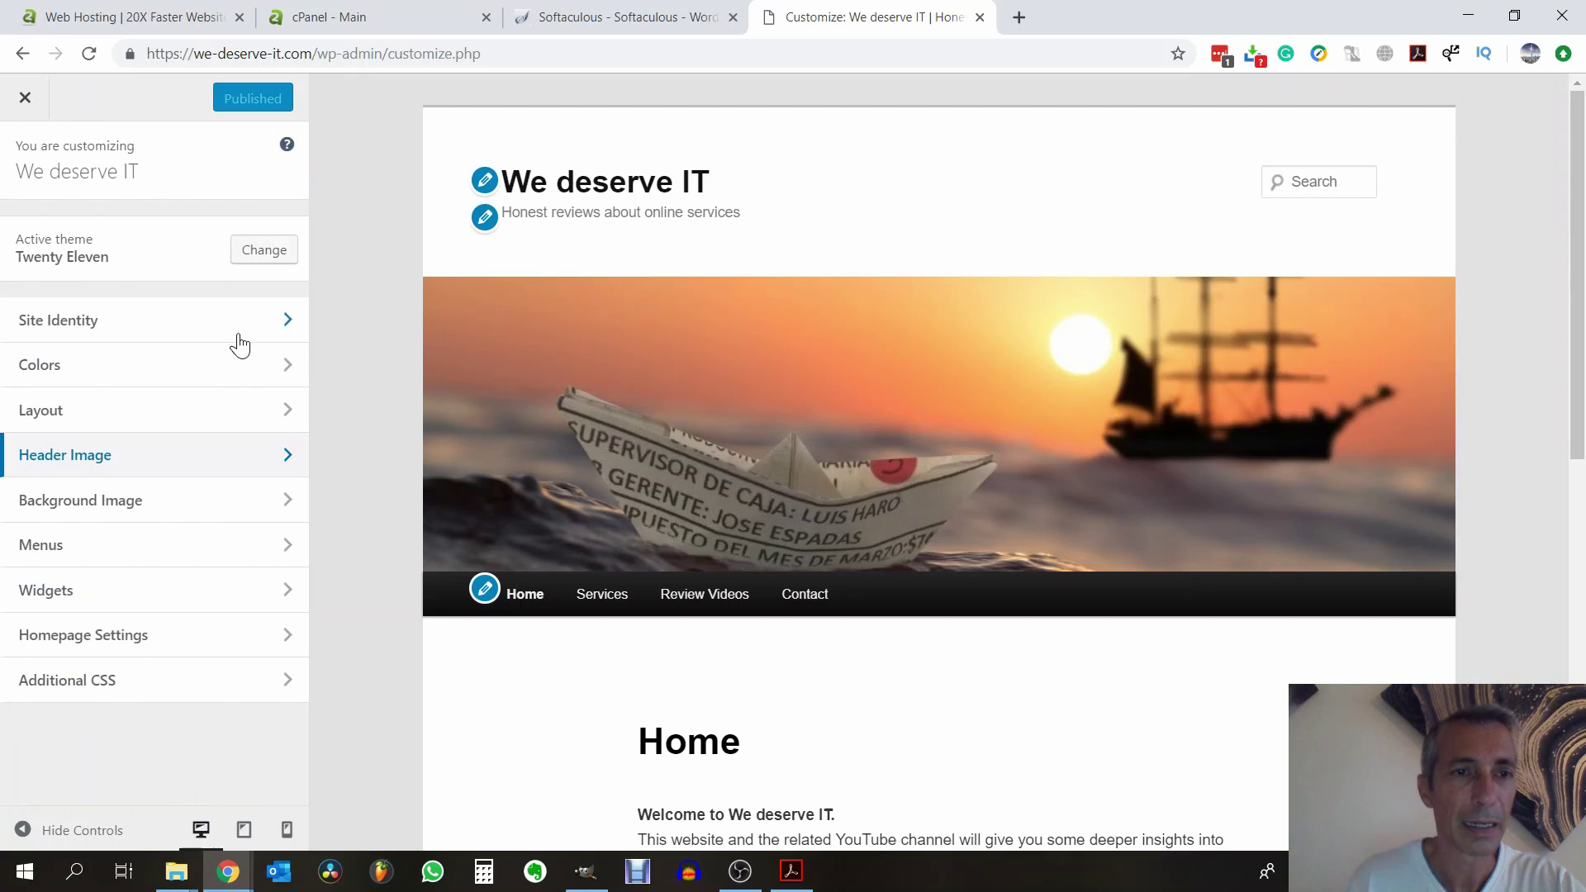
Look over the Top Menu's items and location settings in the customizer's Menus section, and leave the customizer
{"action": "left_click", "coordinate": [218, 555]}
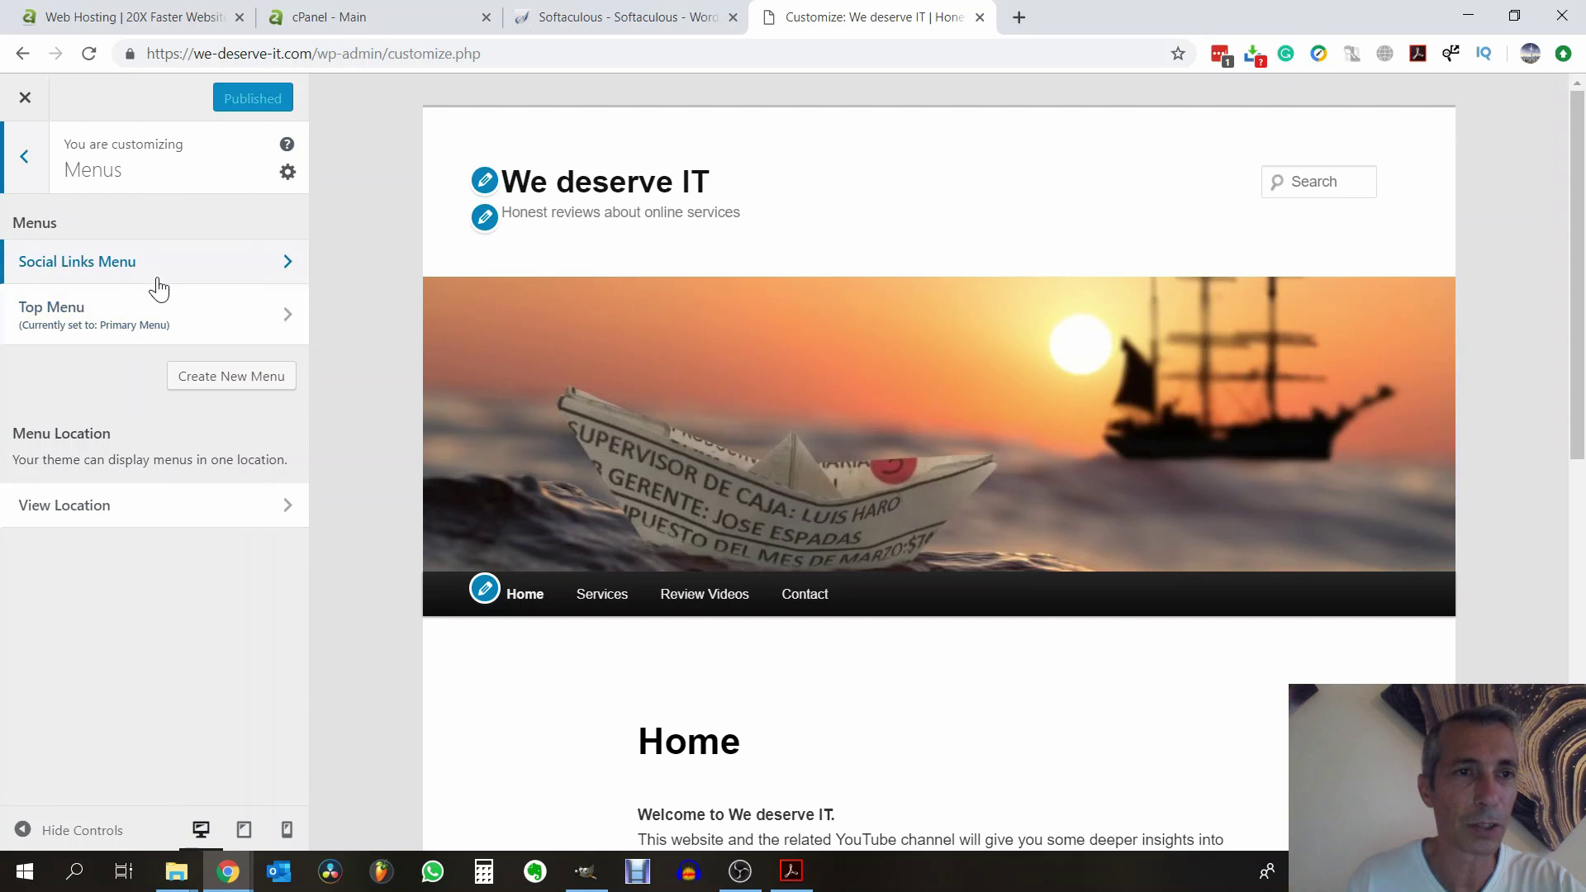
{"action": "left_click", "coordinate": [111, 324]}
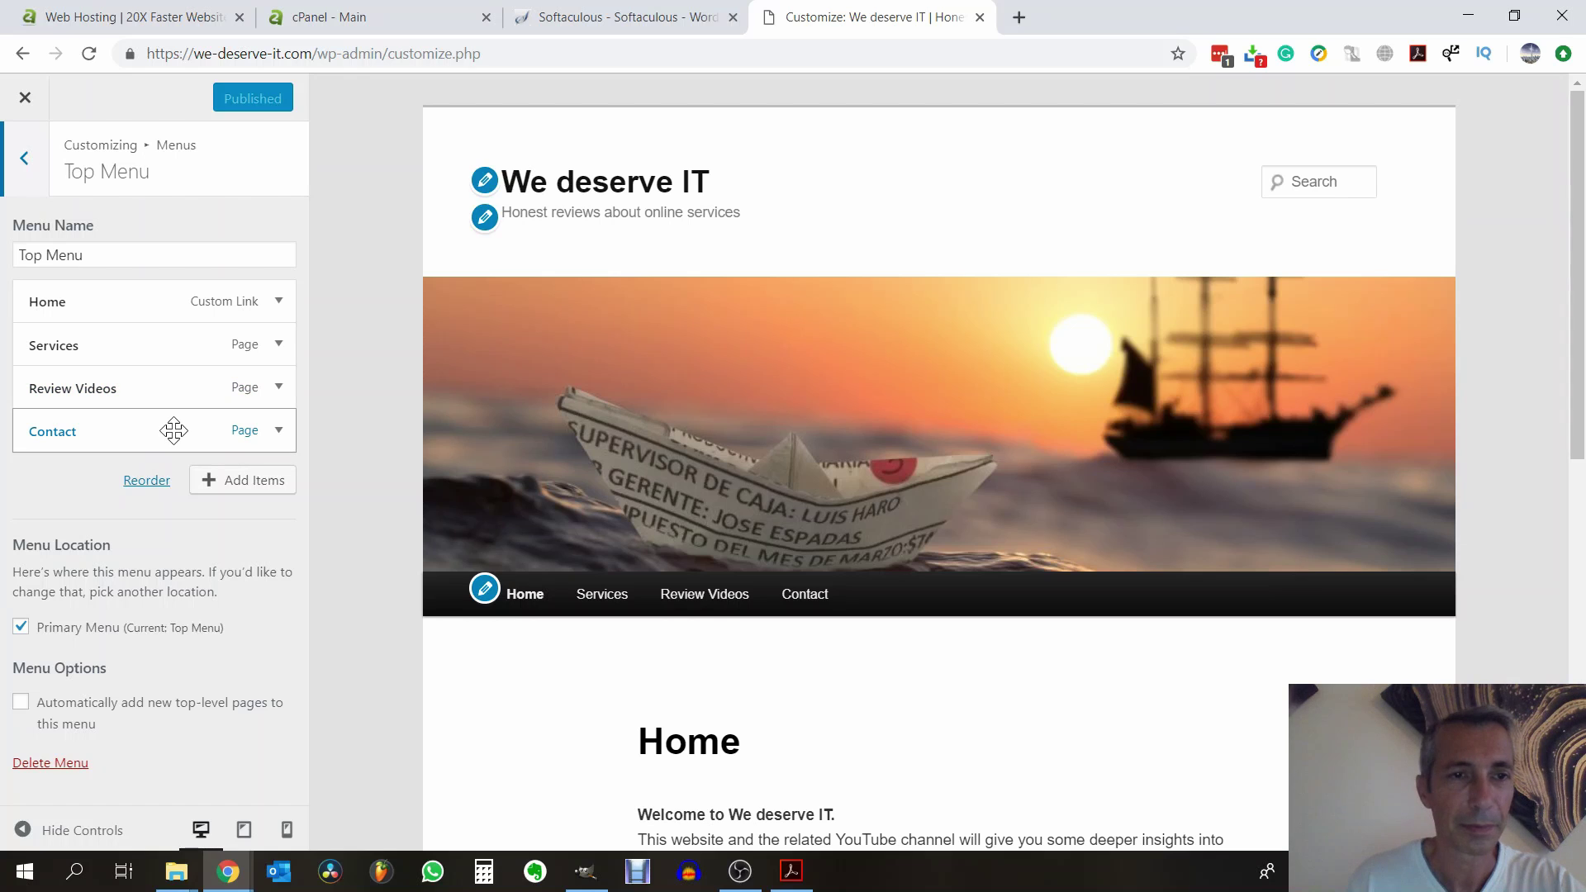
{"action": "left_click", "coordinate": [25, 158]}
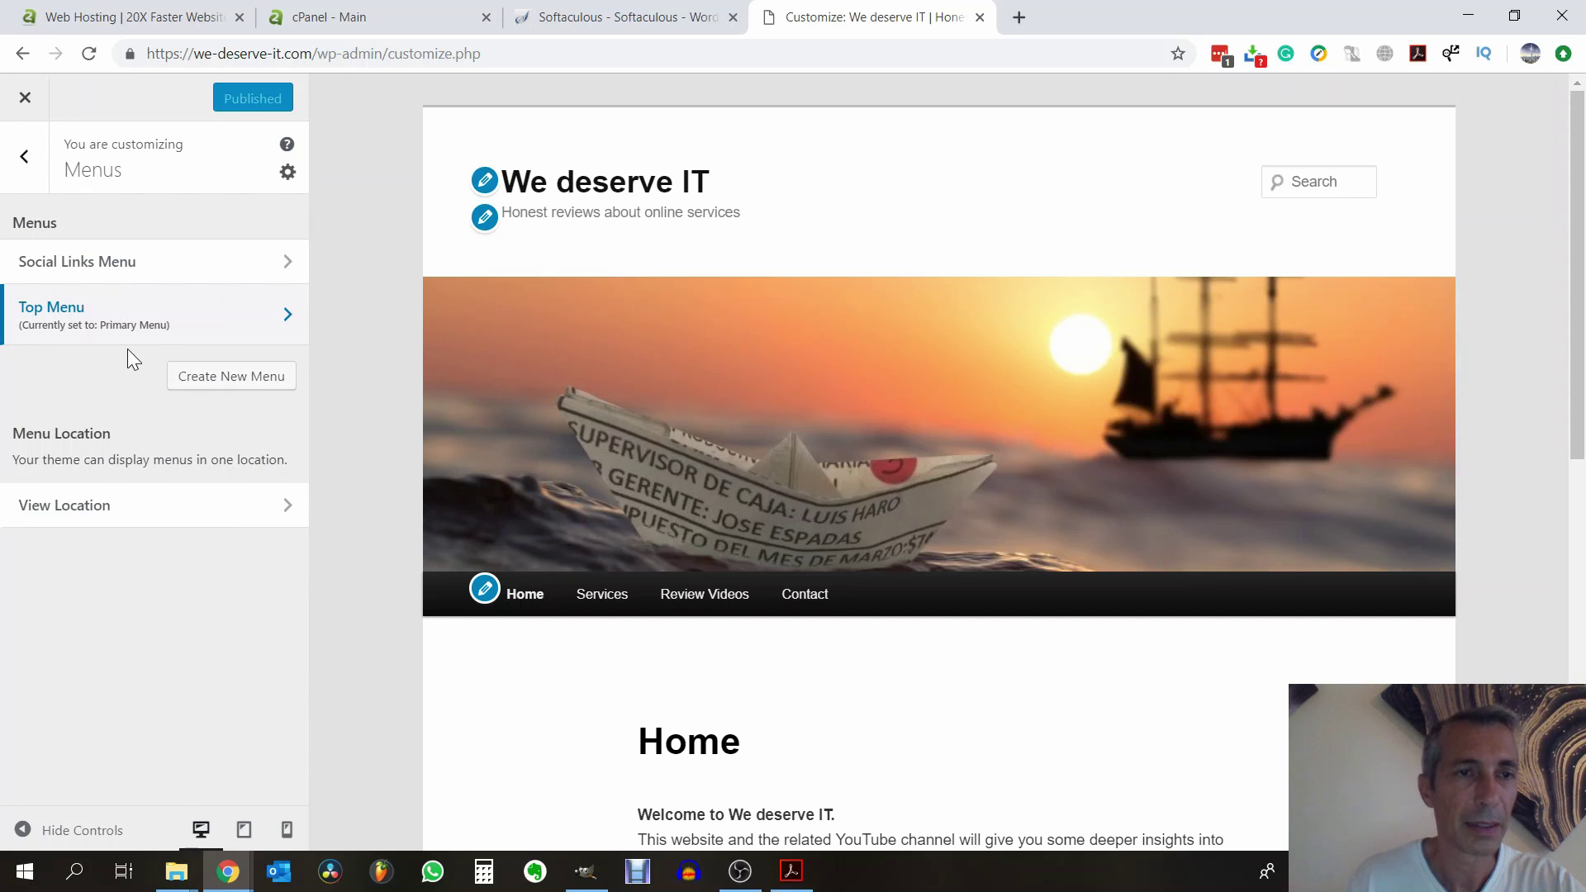
{"action": "left_click", "coordinate": [24, 99]}
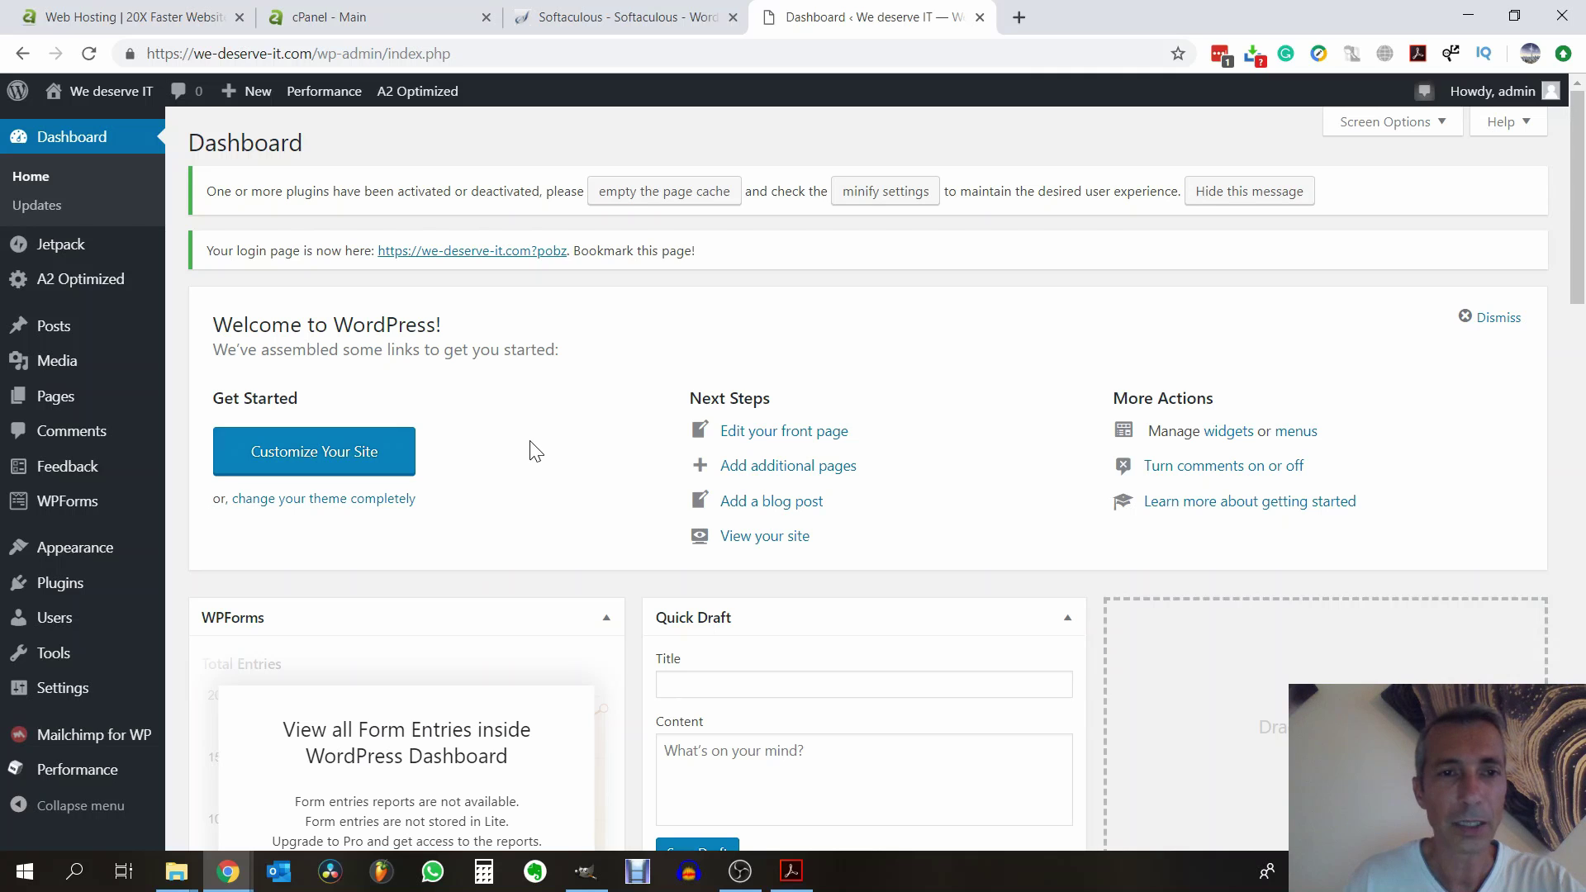
Load the site's contact page, we-deserve-it.com/contact/, in a new browser tab
{"action": "left_click", "coordinate": [1018, 17]}
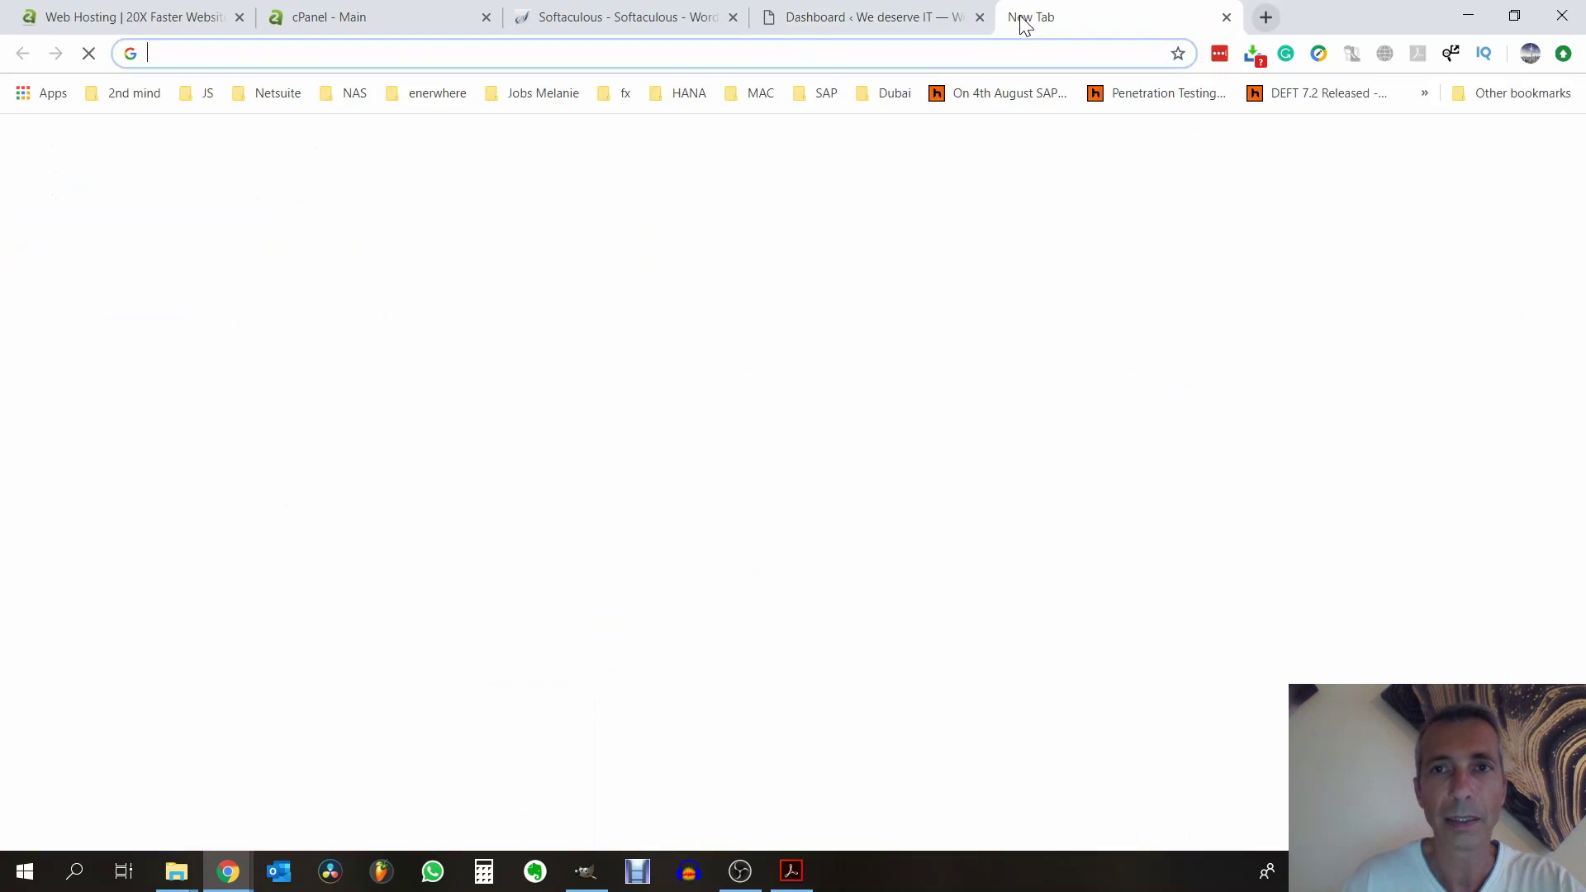
{"action": "type", "text": "we-"}
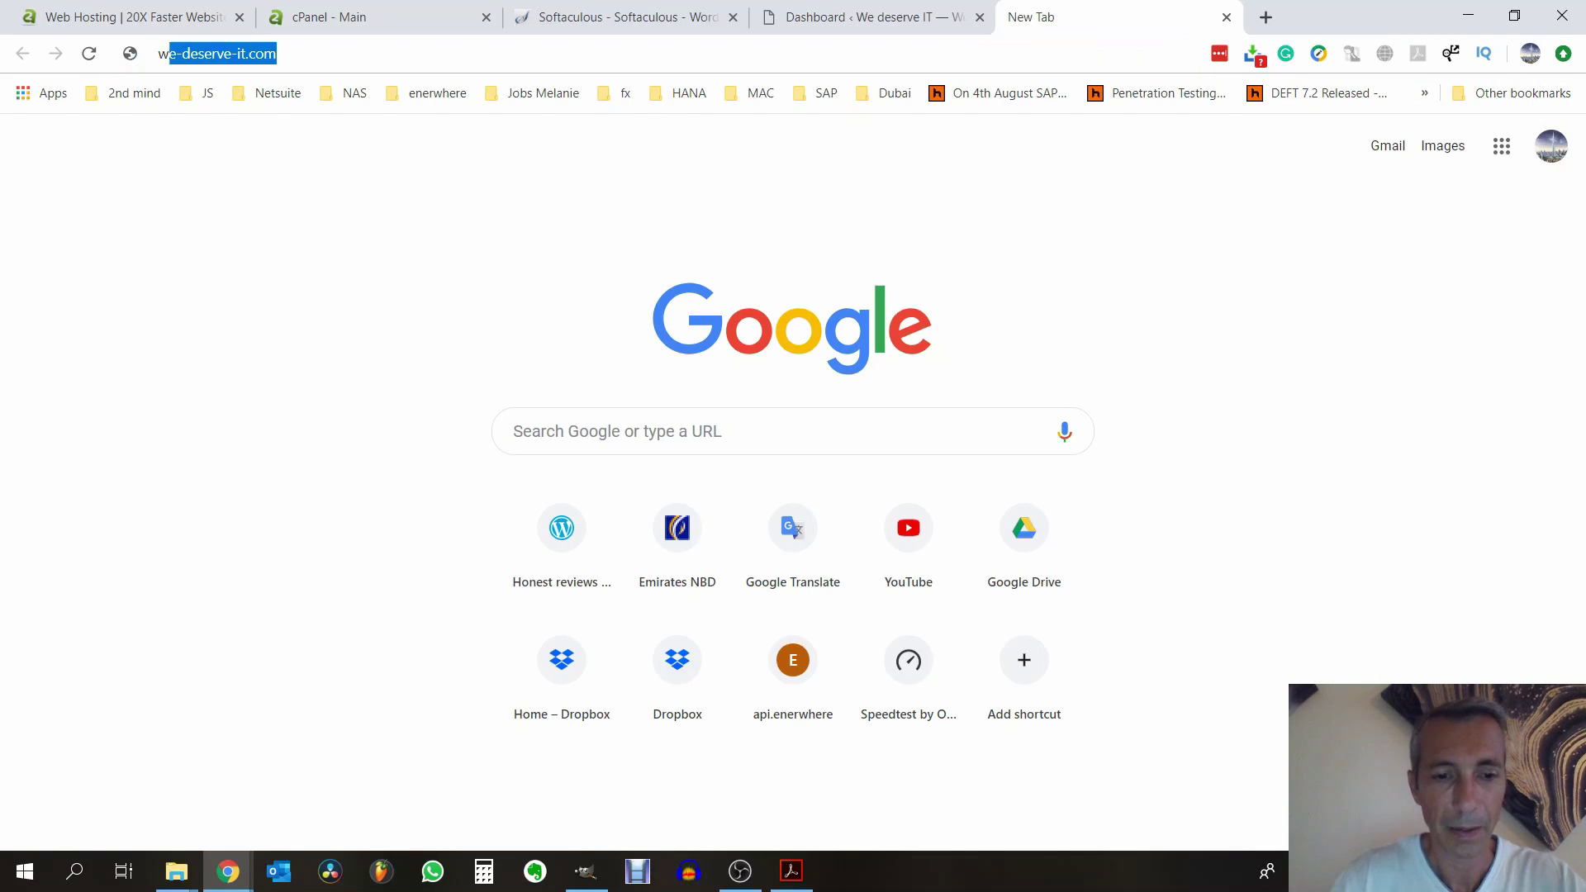
{"action": "type", "text": "de"}
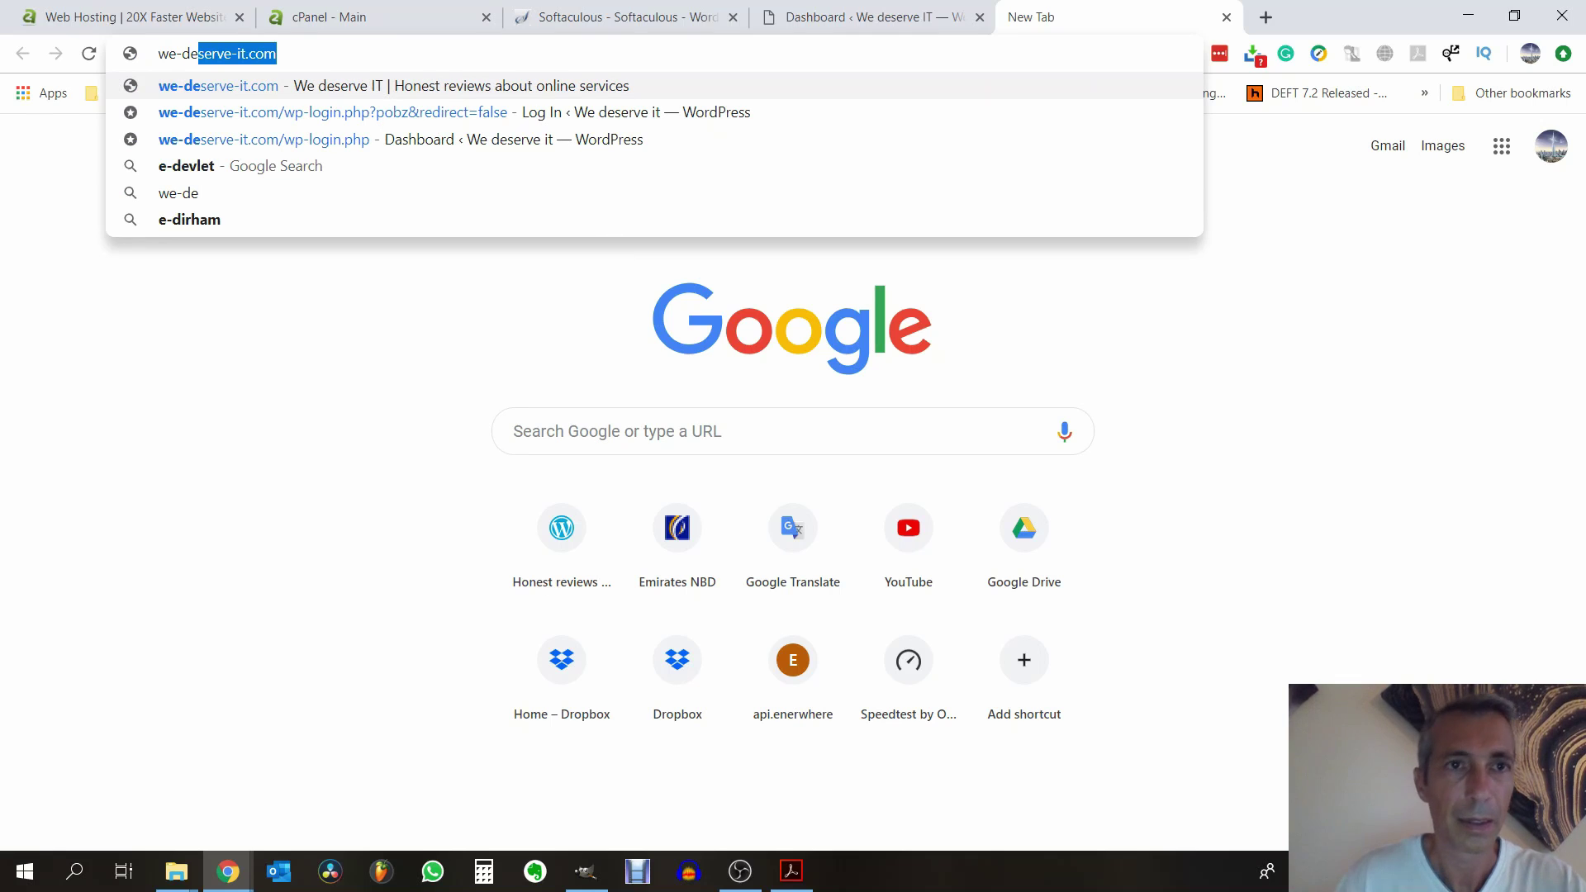
{"action": "key", "text": "Right"}
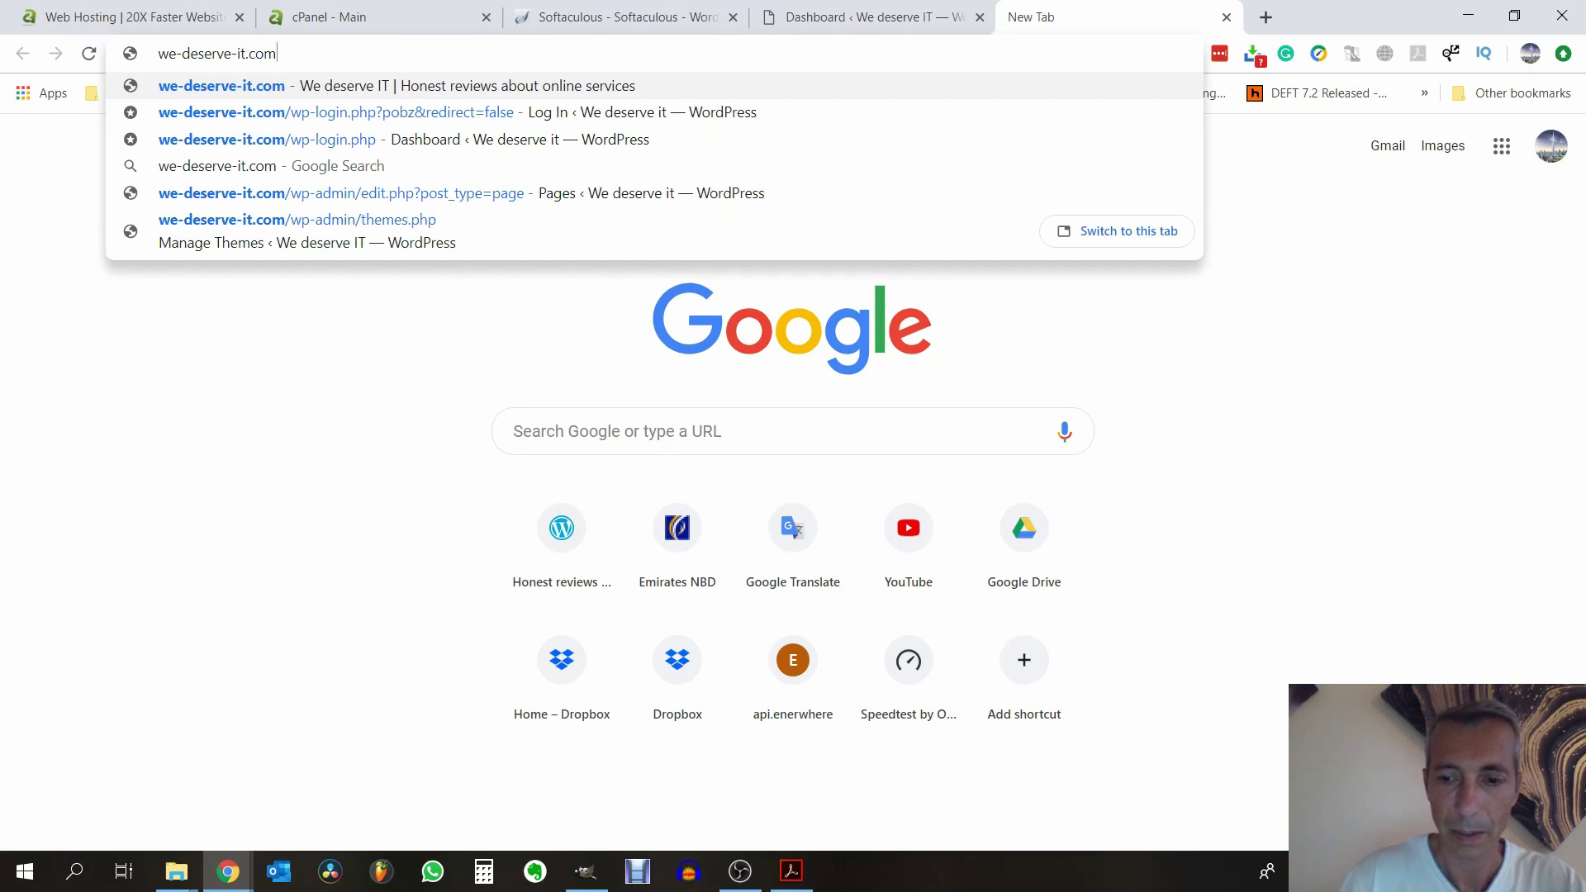
{"action": "type", "text": "/co"}
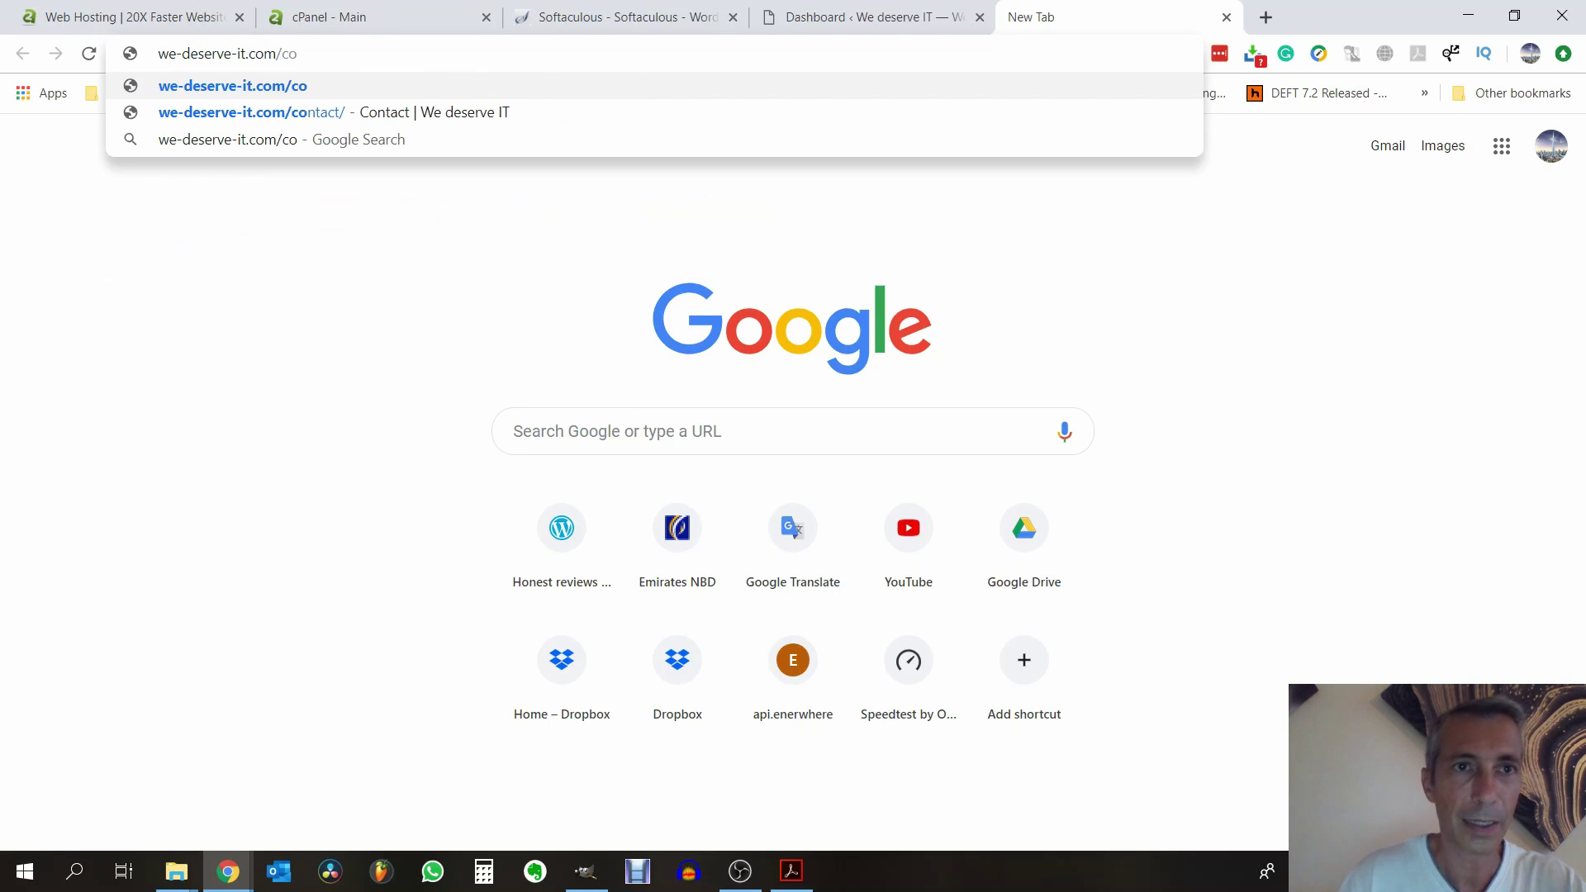
{"action": "key", "text": "Down"}
{"action": "key", "text": "Down"}
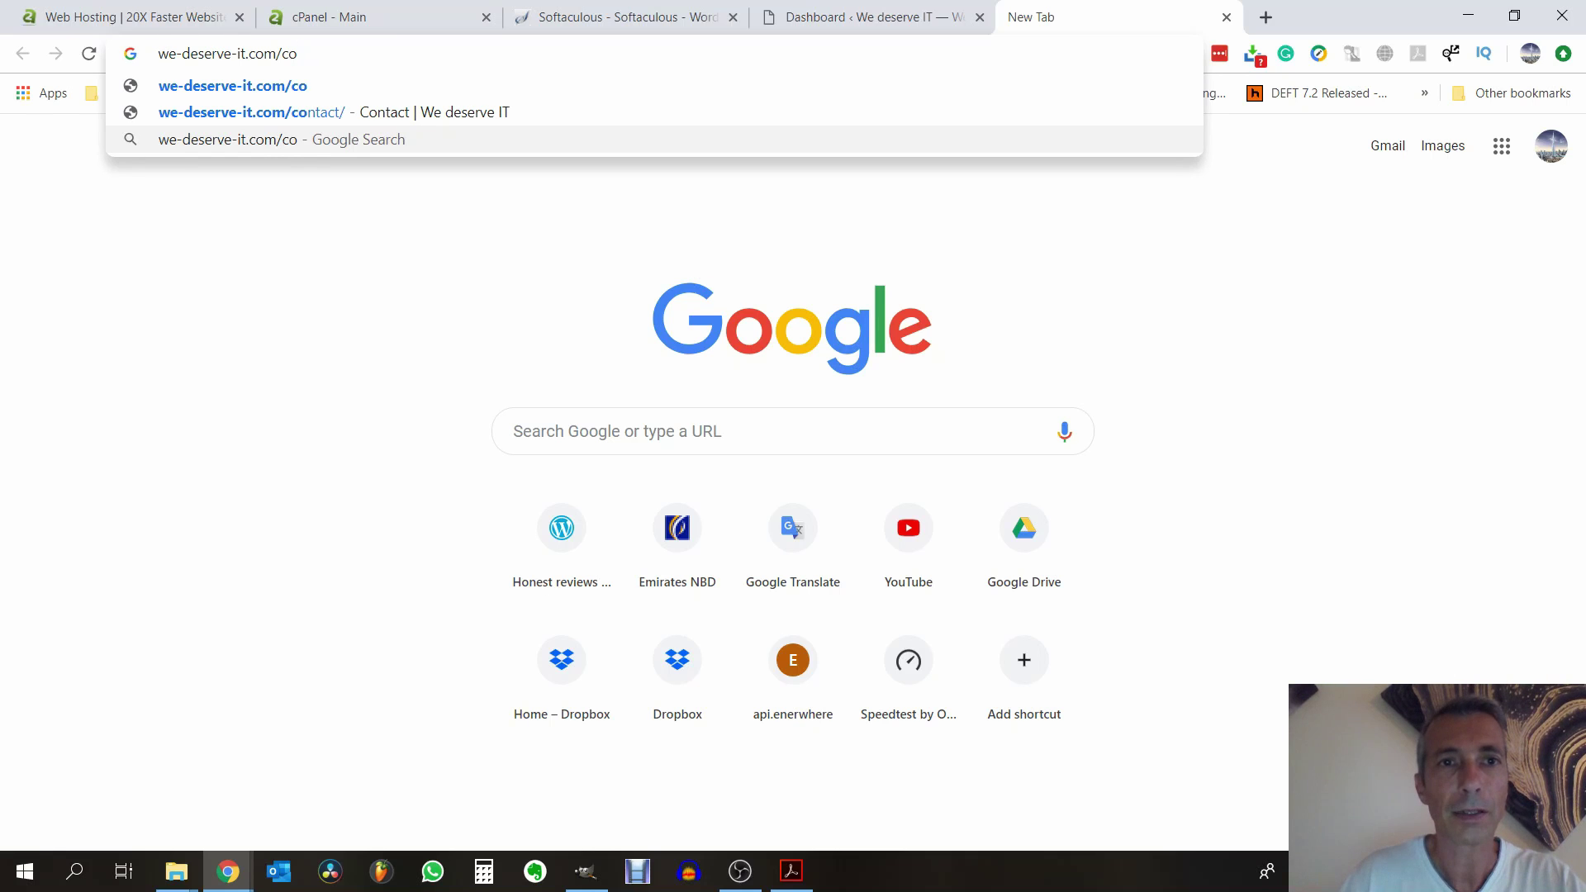
{"action": "left_click", "coordinate": [504, 112]}
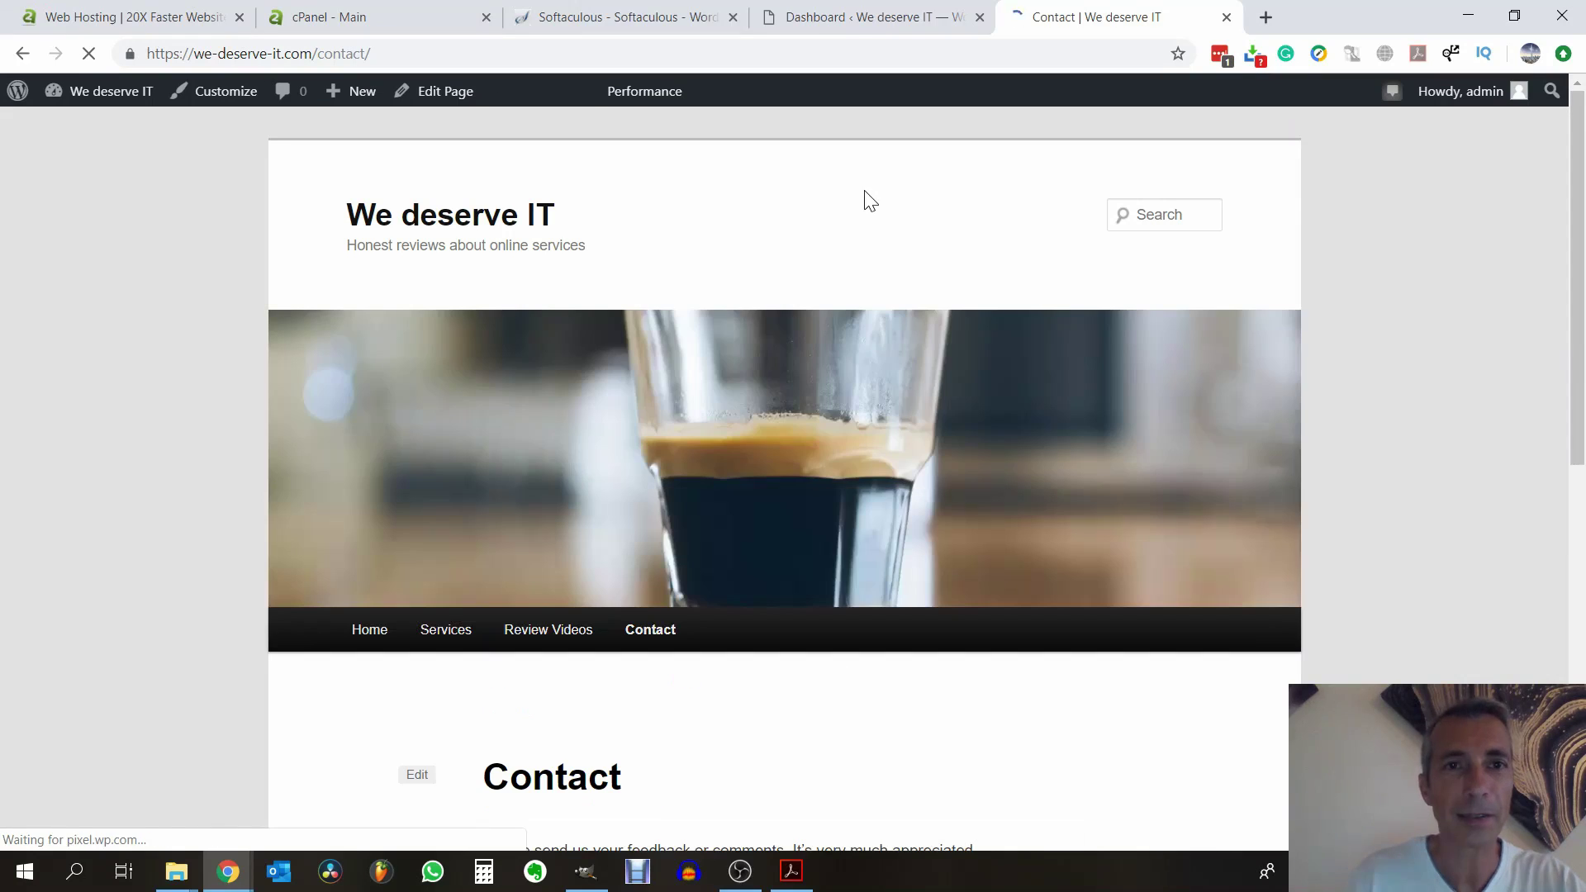
Examine the contact page from the form fields to the registration area in the footer
{"action": "scroll", "coordinate": [909, 246], "scroll_direction": "down", "scroll_amount": 6}
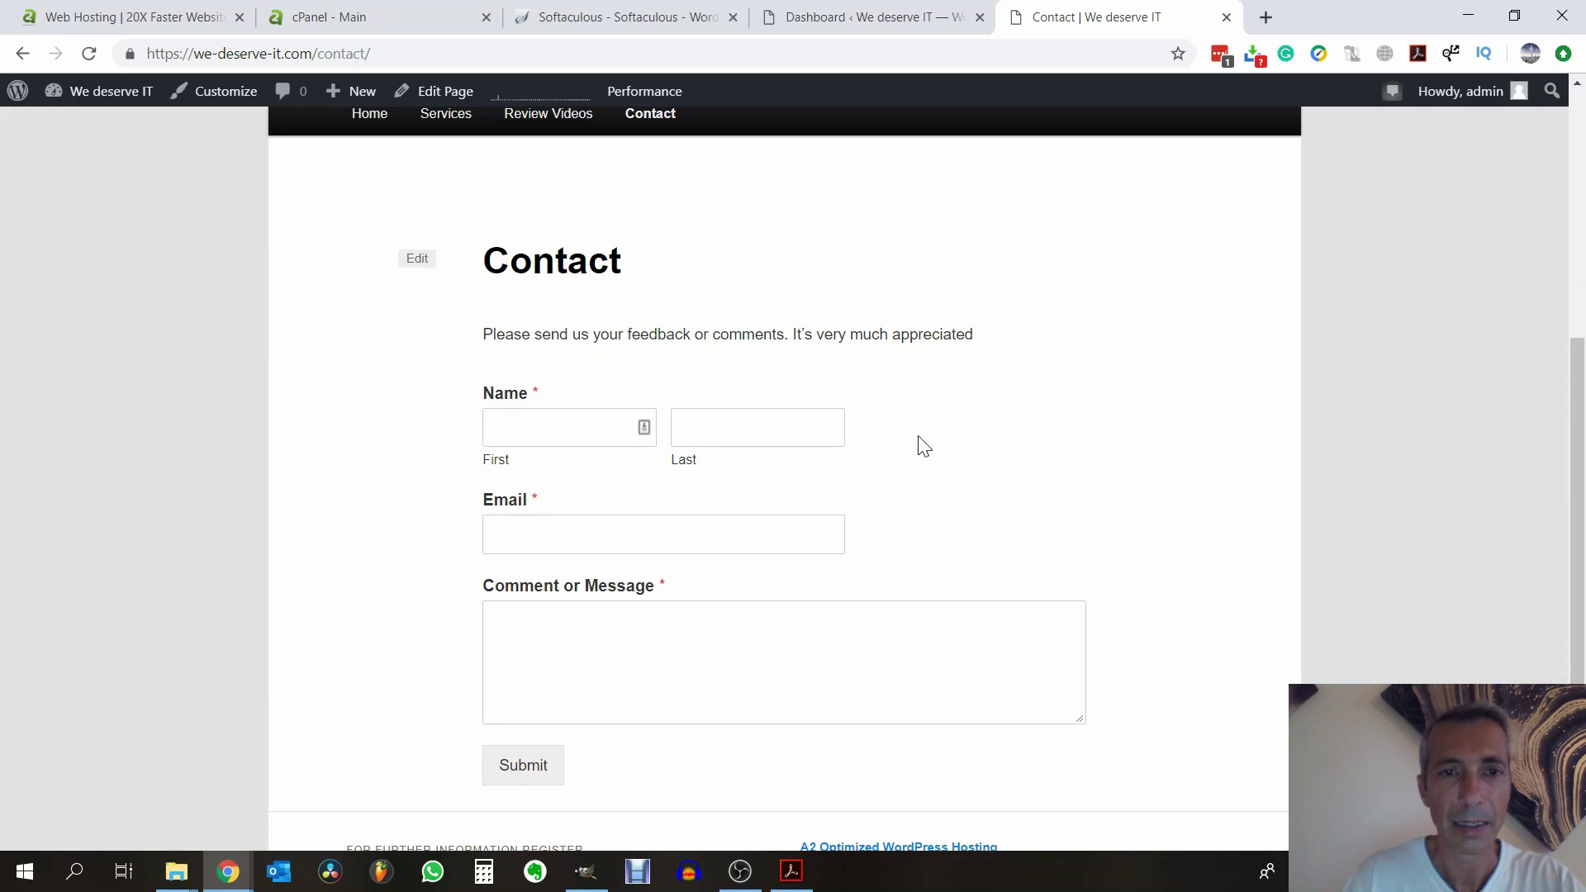
{"action": "scroll", "coordinate": [919, 442], "scroll_direction": "down", "scroll_amount": 3}
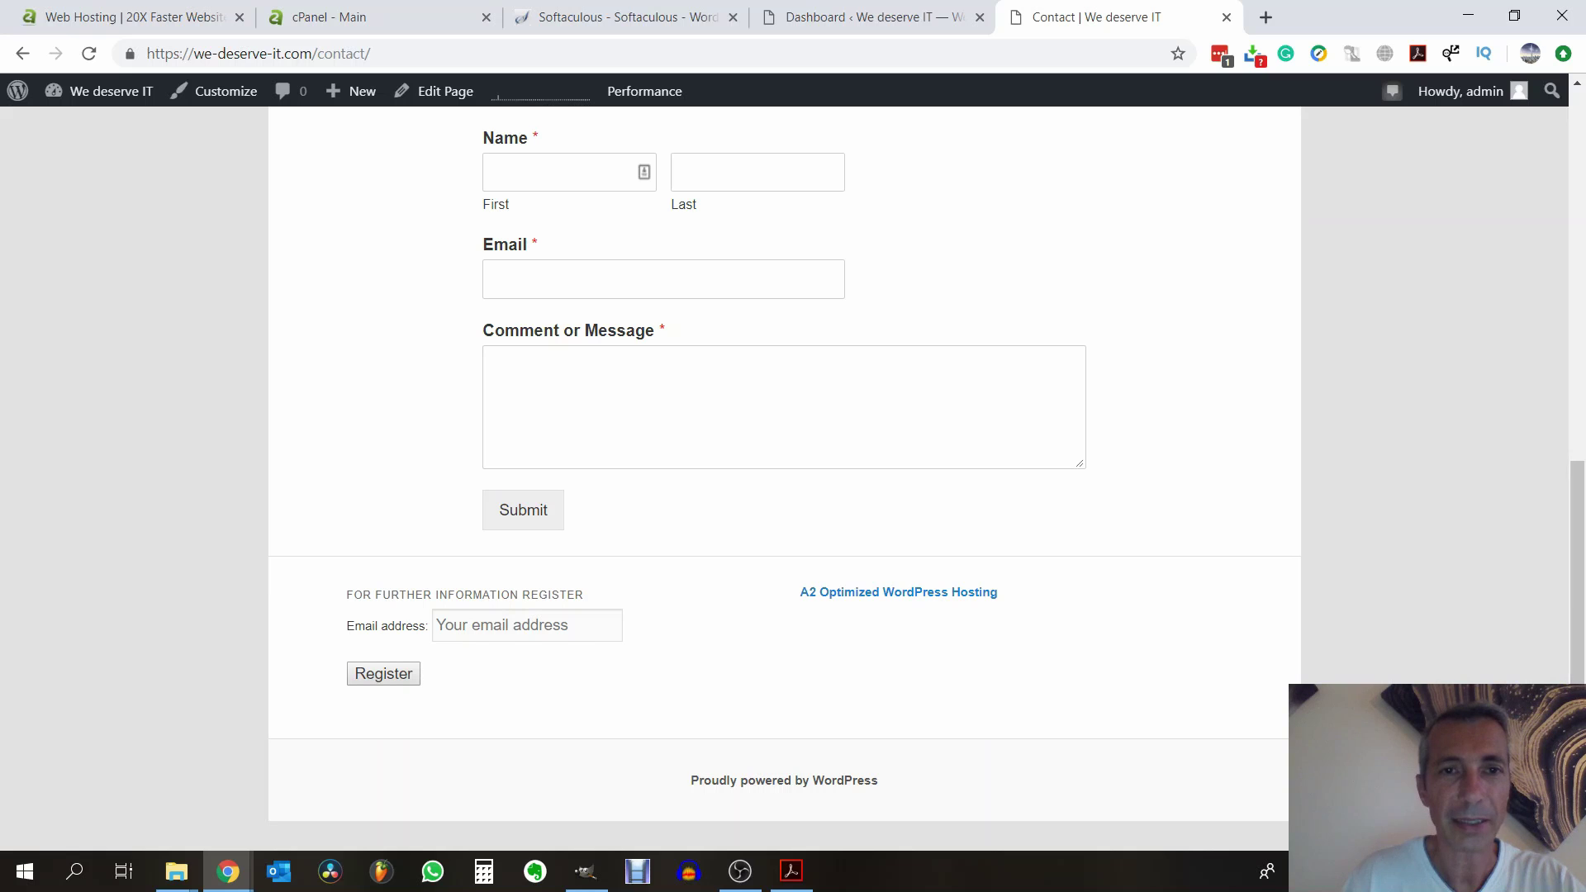
{"action": "scroll", "coordinate": [838, 438], "scroll_direction": "up", "scroll_amount": 9}
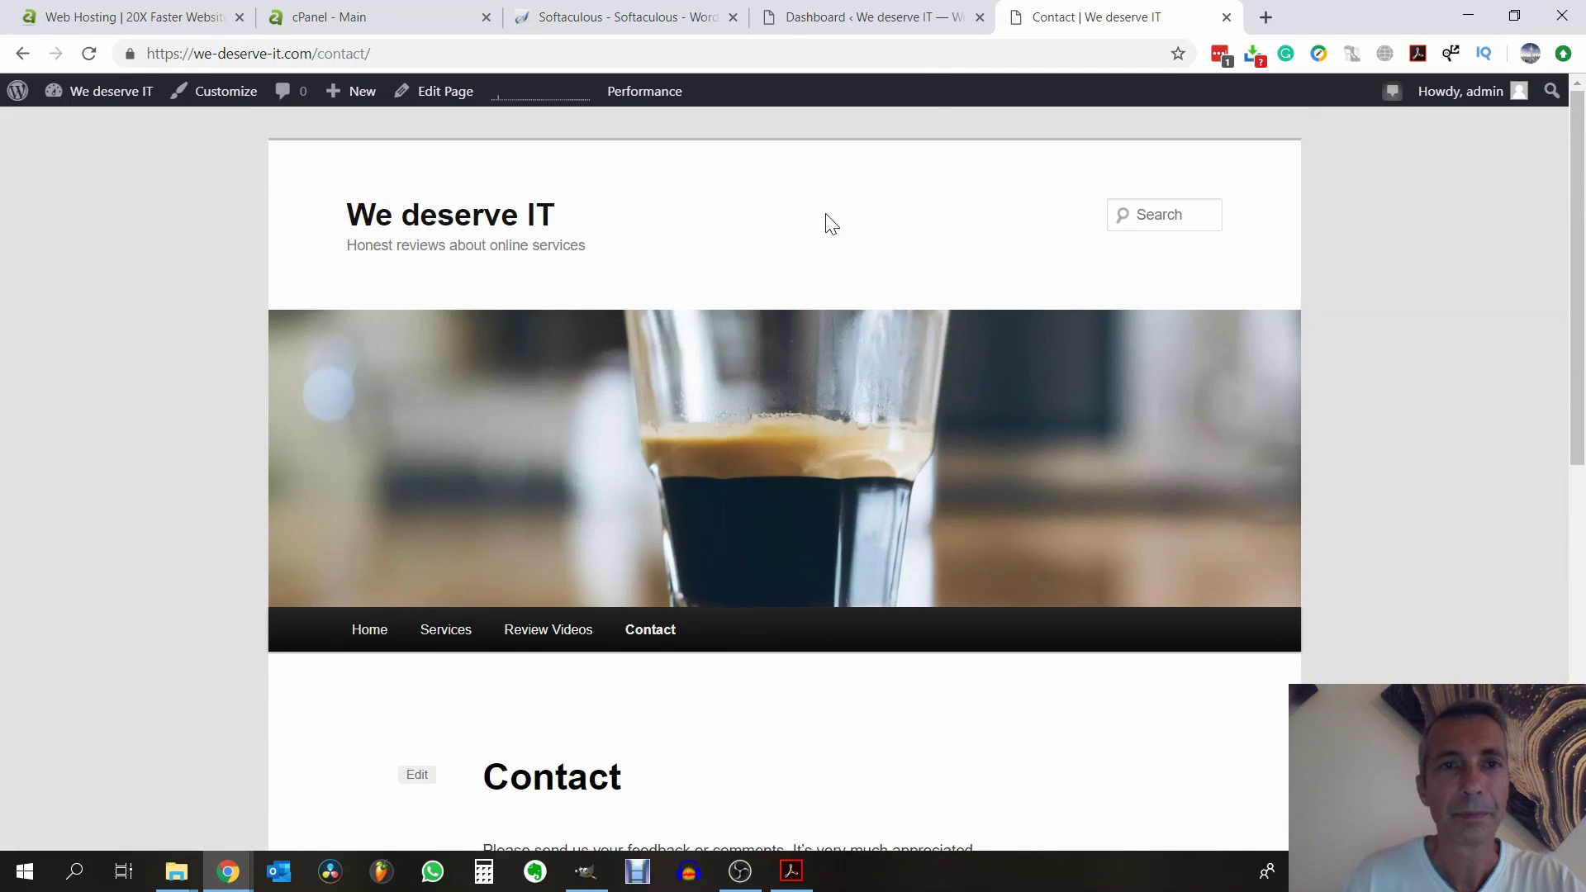
Return to the WordPress dashboard and look at the Feedback and WPForms options
{"action": "left_click", "coordinate": [809, 20]}
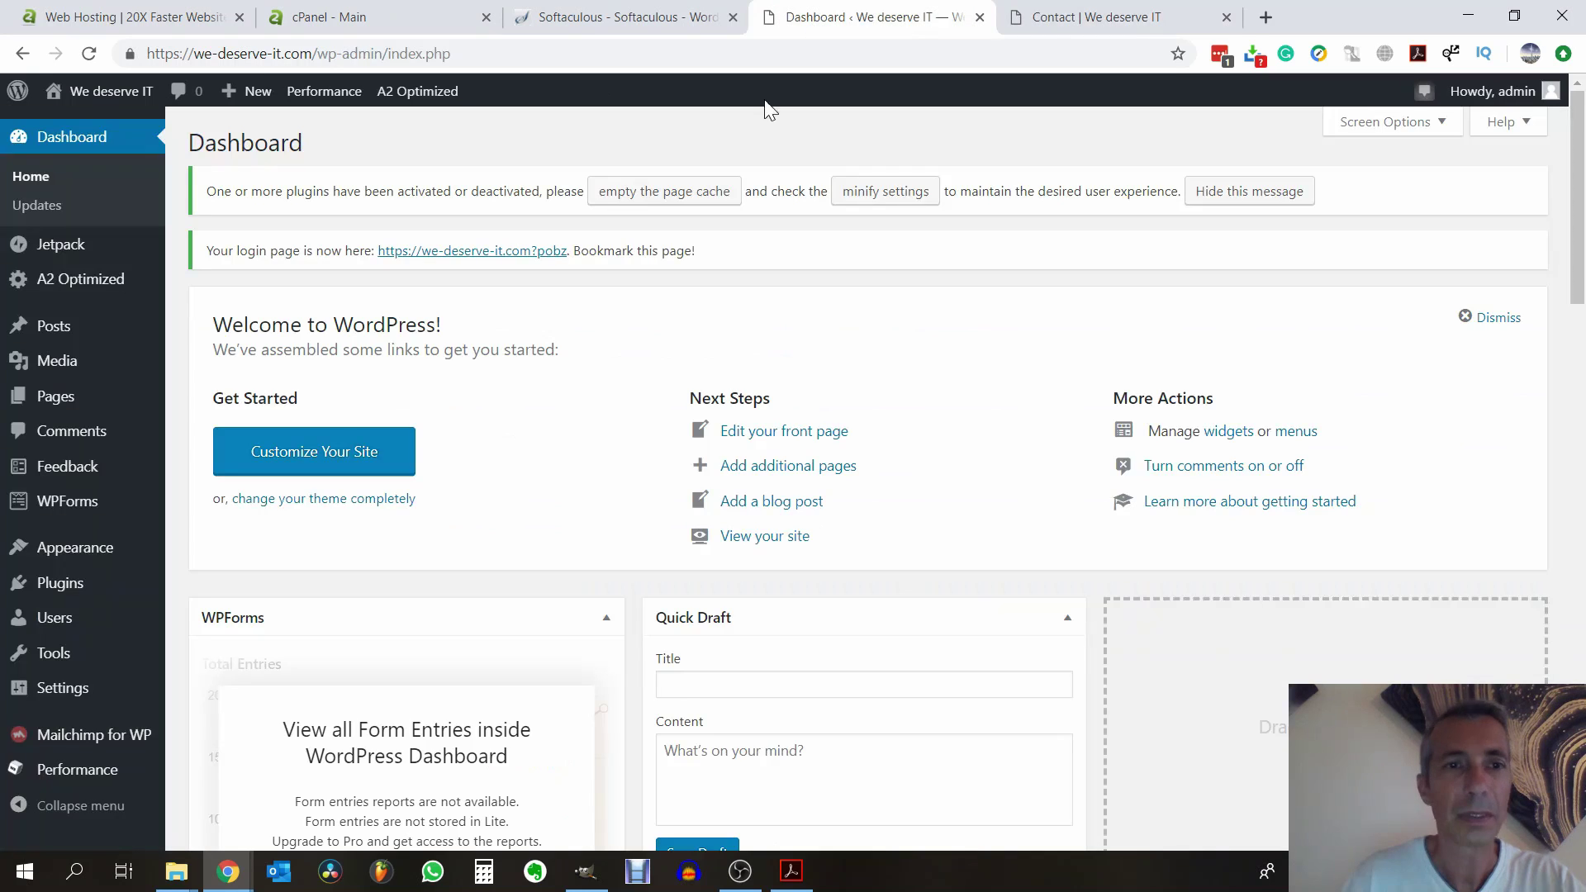
{"action": "mouse_move", "coordinate": [117, 475]}
{"action": "scroll", "coordinate": [117, 476], "scroll_direction": "down", "scroll_amount": 1}
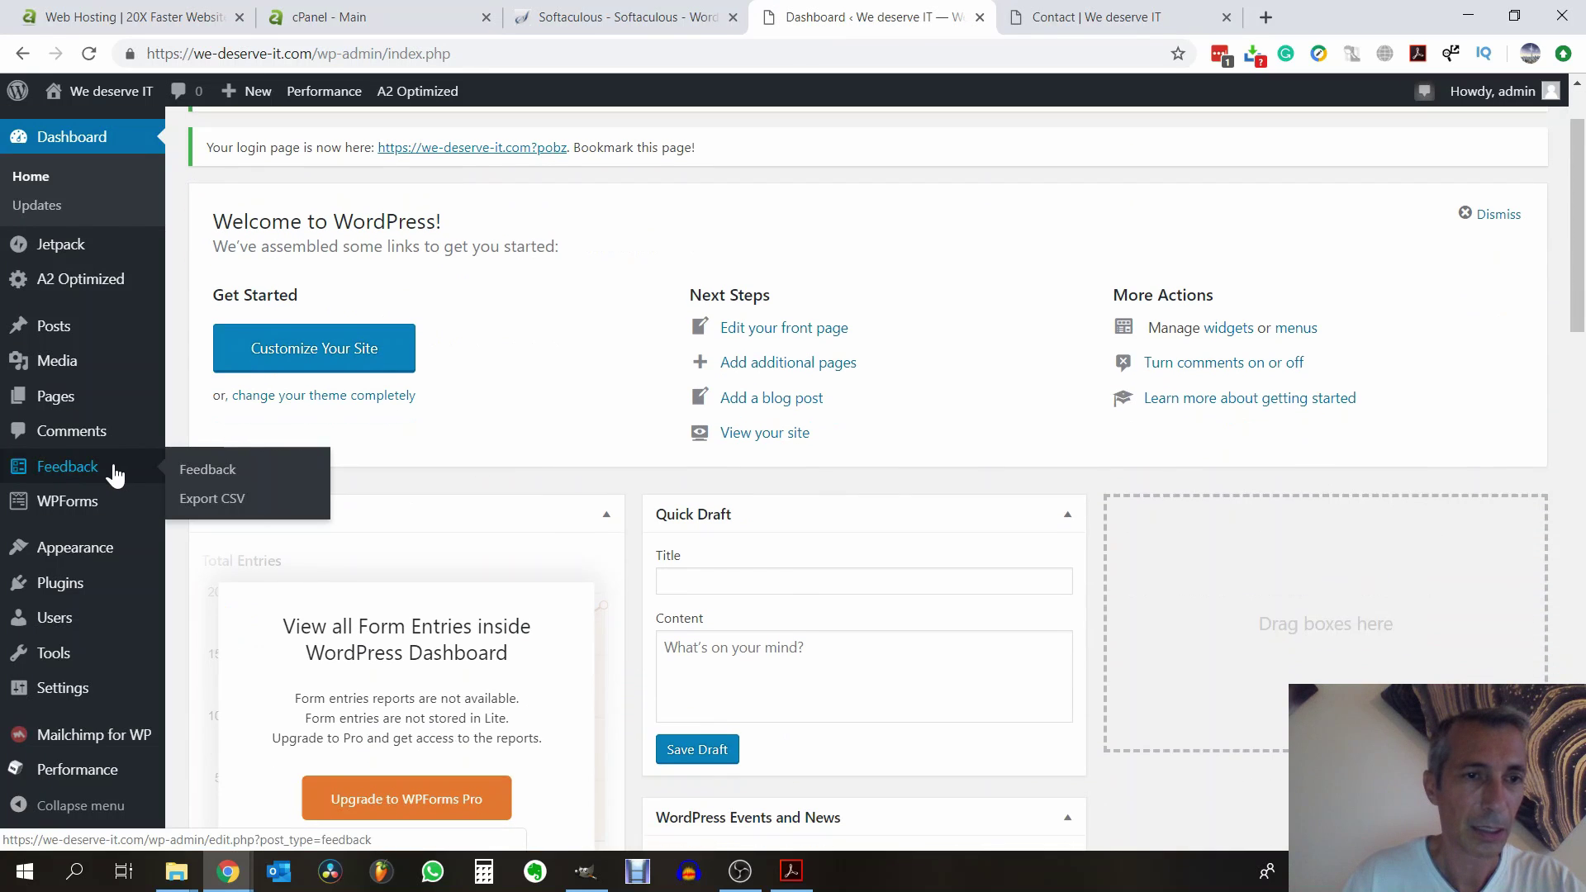
{"action": "mouse_move", "coordinate": [85, 520]}
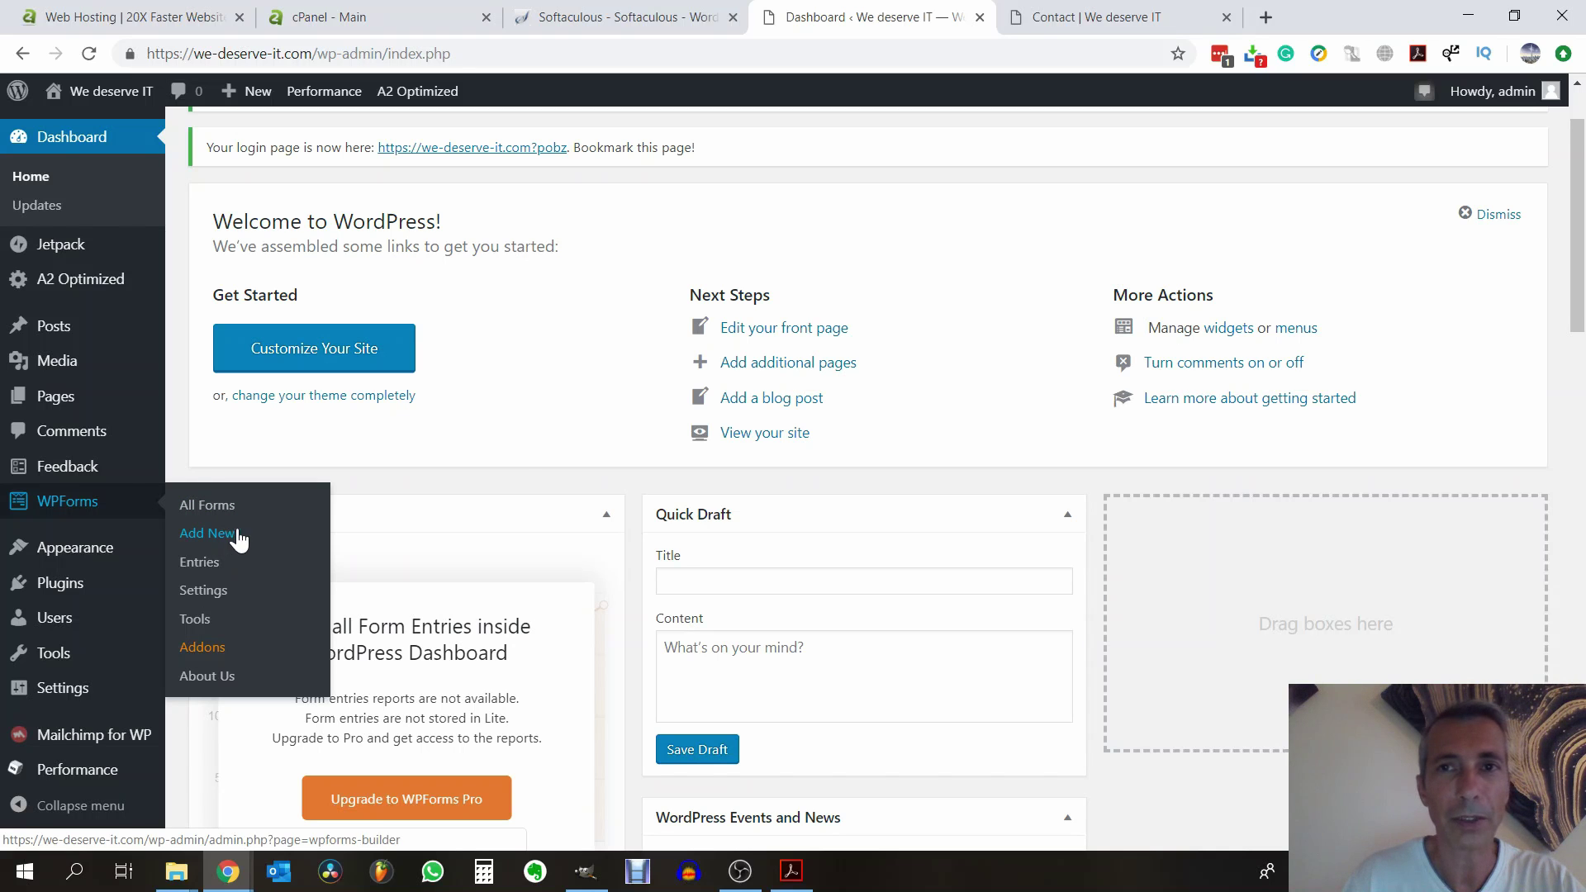
Go back to the site's Contact page and open it in the page editor
{"action": "left_click", "coordinate": [1119, 20]}
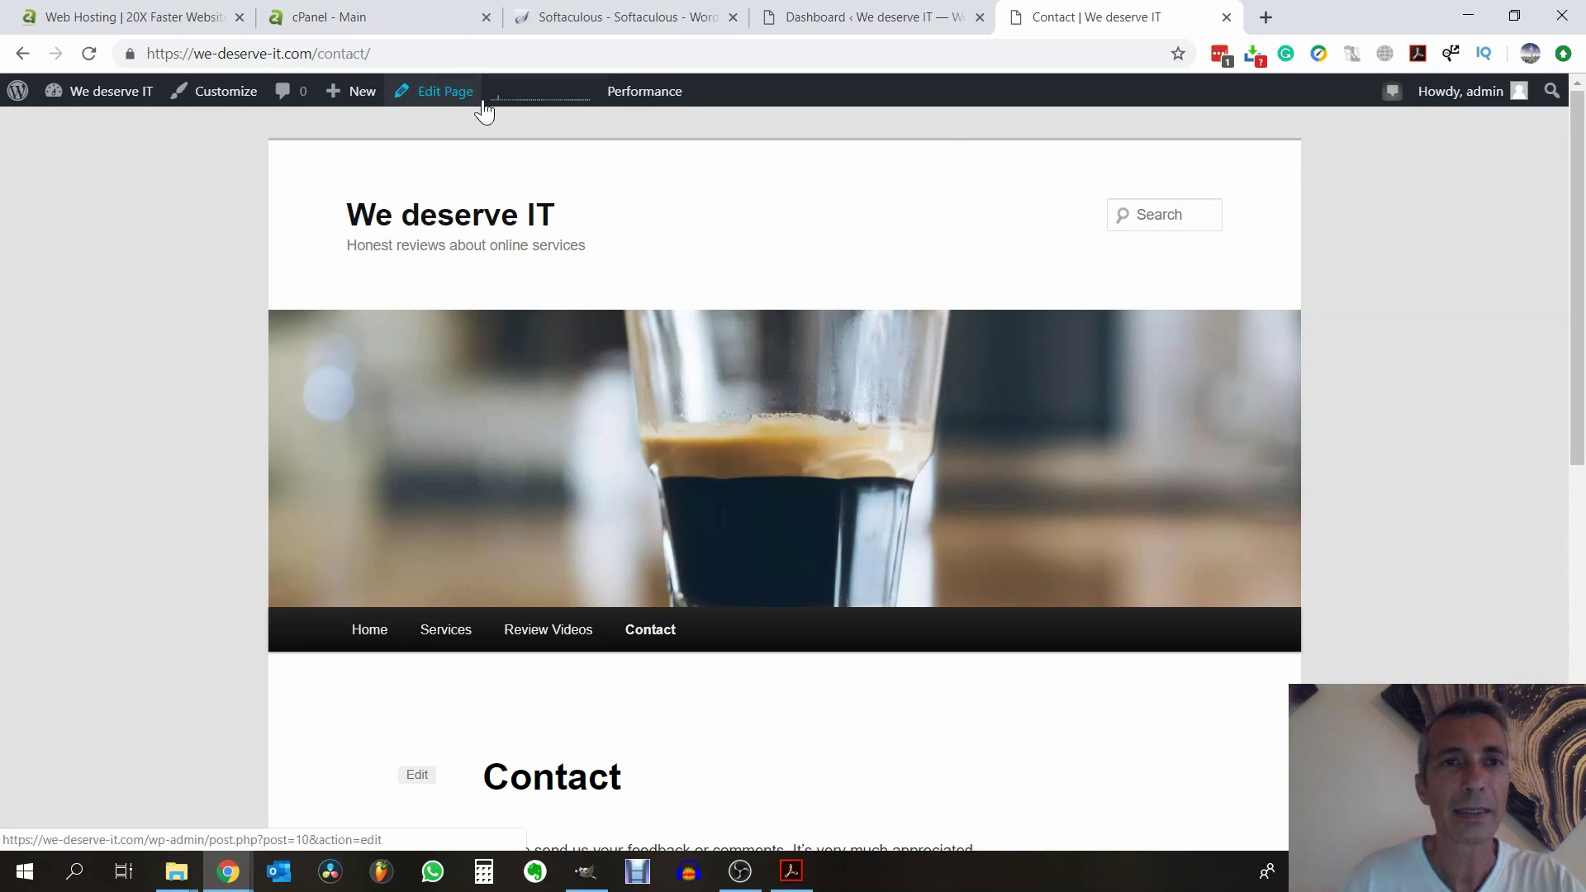
{"action": "mouse_move", "coordinate": [312, 114]}
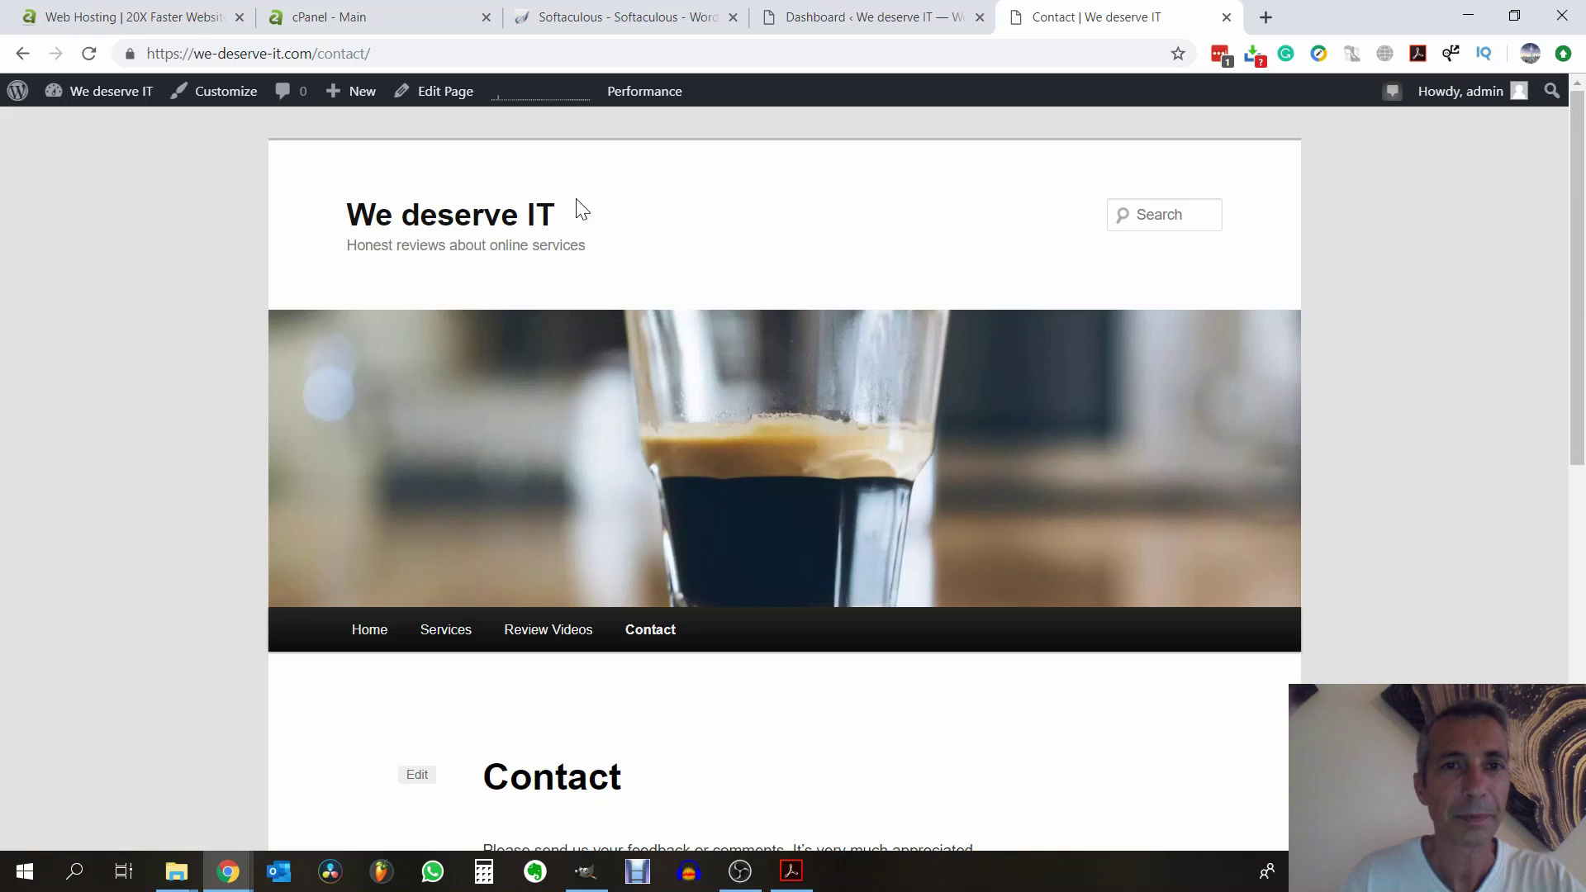
{"action": "scroll", "coordinate": [596, 241], "scroll_direction": "down", "scroll_amount": 1}
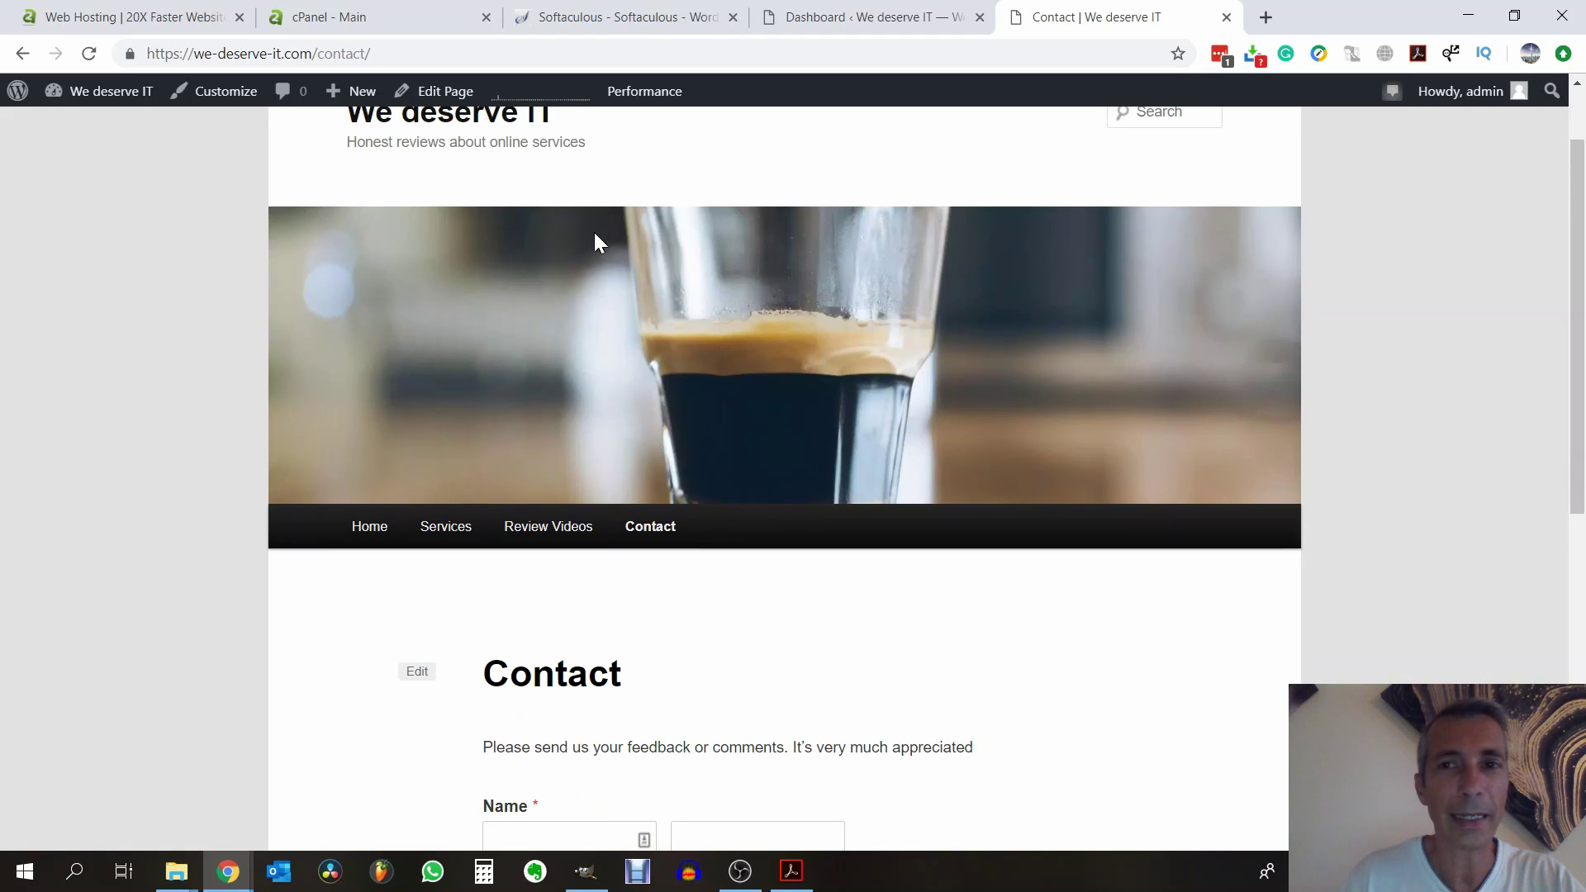
{"action": "scroll", "coordinate": [596, 241], "scroll_direction": "up", "scroll_amount": 1}
{"action": "scroll", "coordinate": [596, 241], "scroll_direction": "down", "scroll_amount": 5}
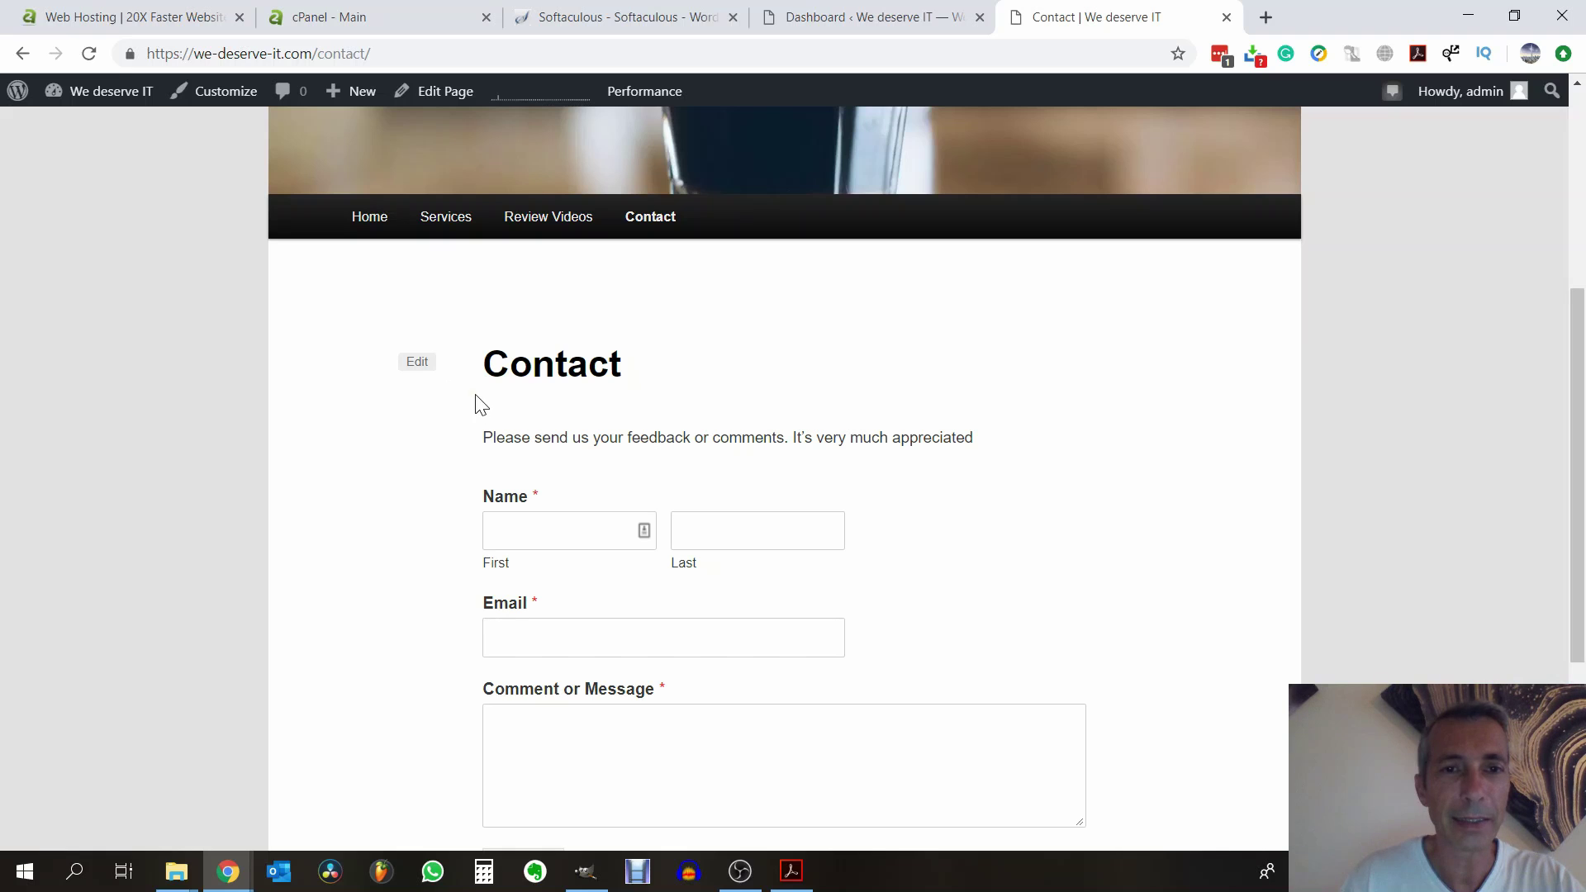
{"action": "left_click", "coordinate": [418, 363]}
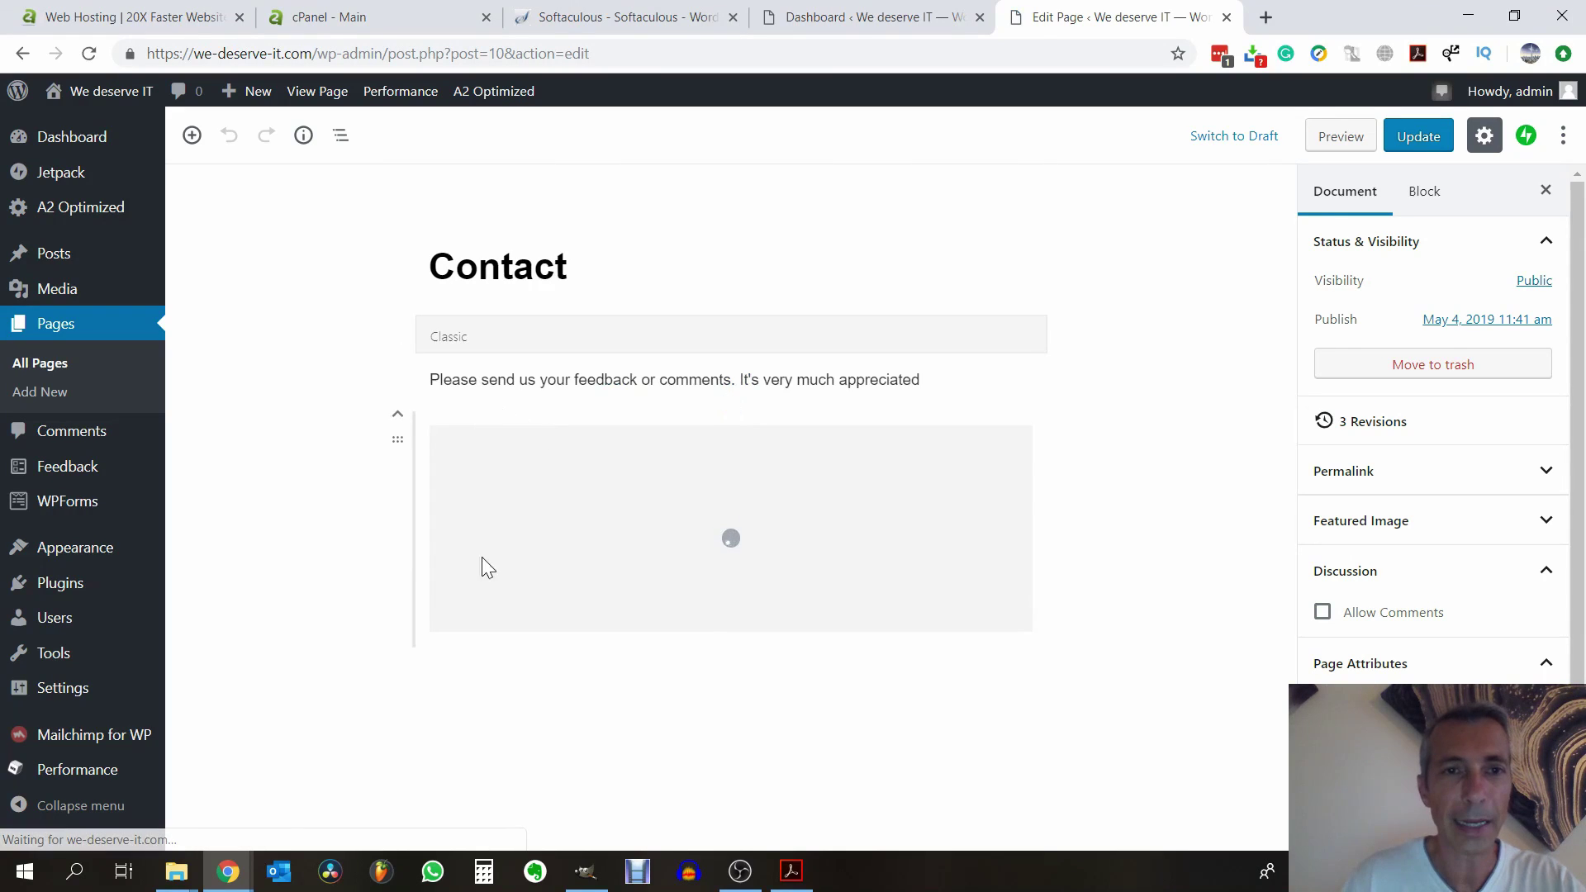
Add the line "Thank you very much" below the Contact page's intro text and update the page
{"action": "left_click", "coordinate": [949, 399]}
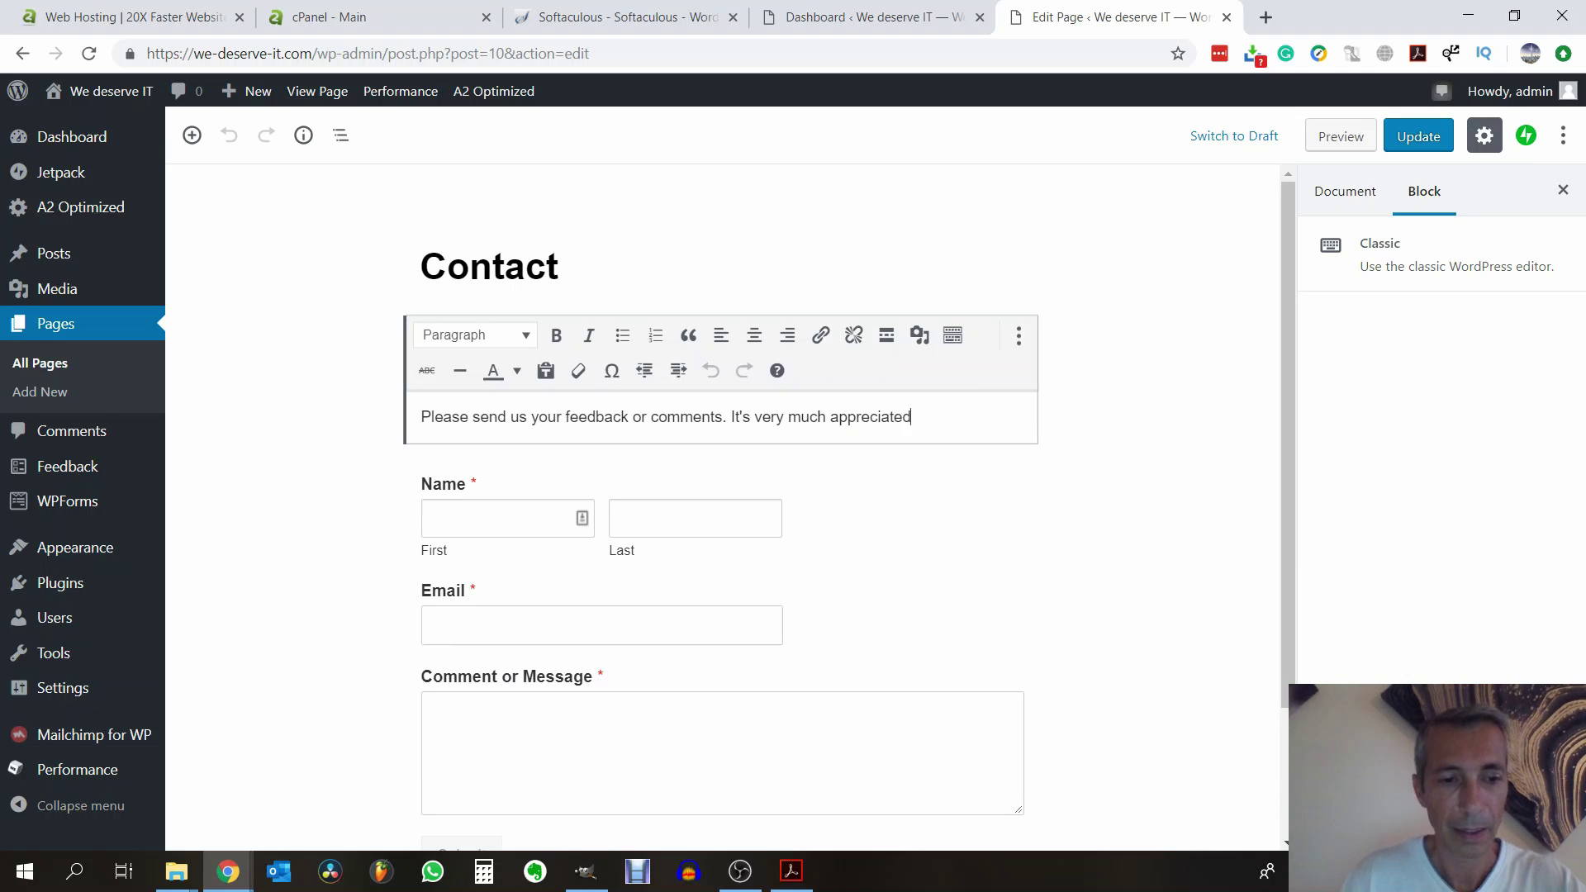
{"action": "key", "text": "Return"}
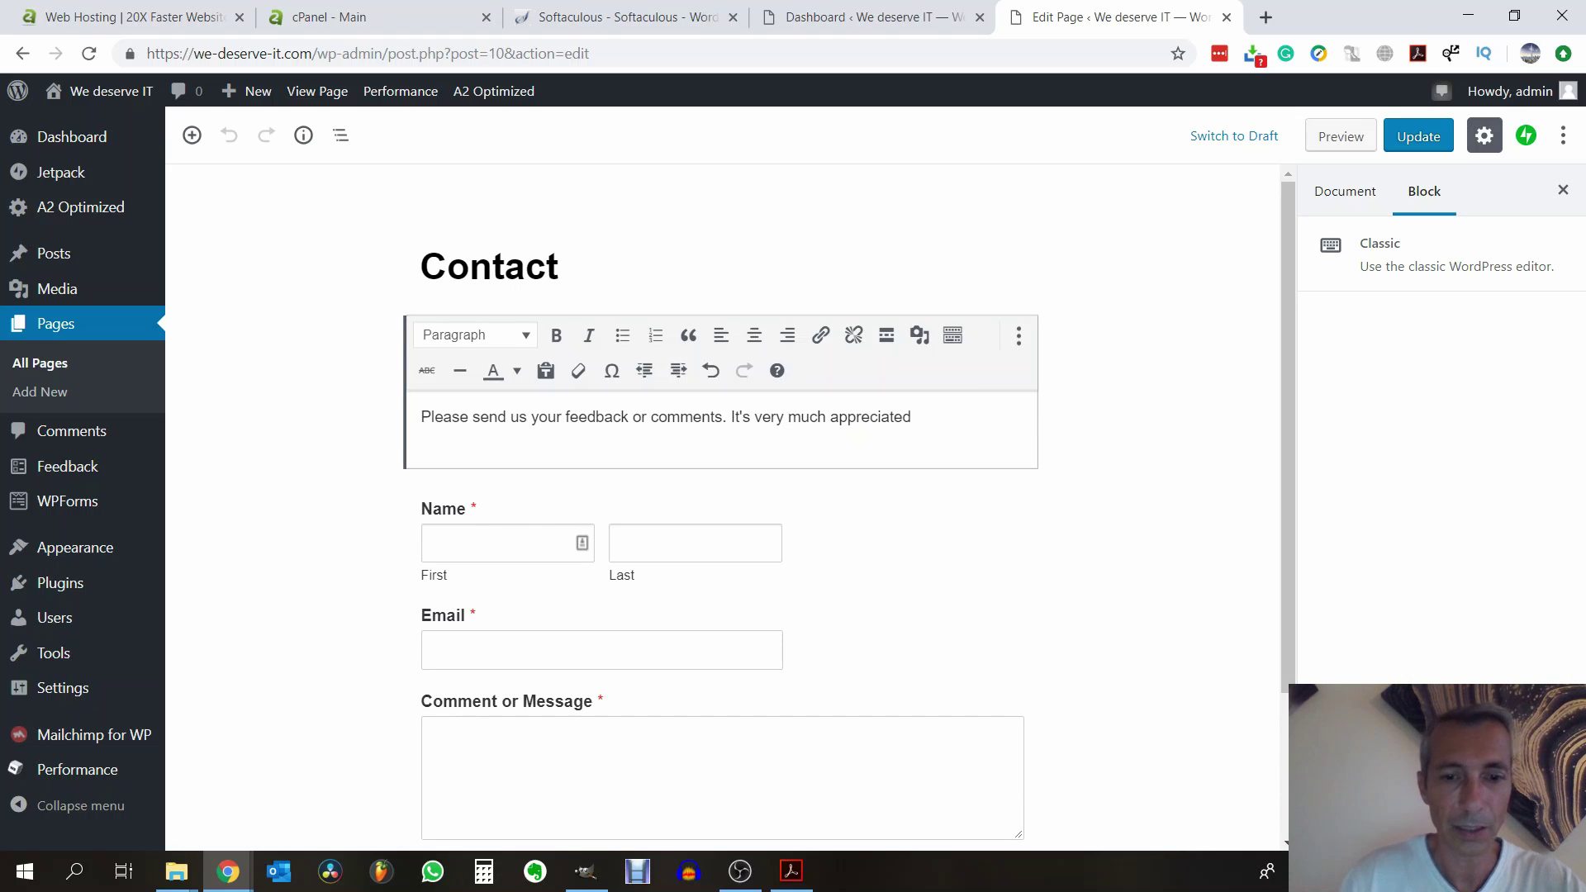
{"action": "type", "text": "Thank you"}
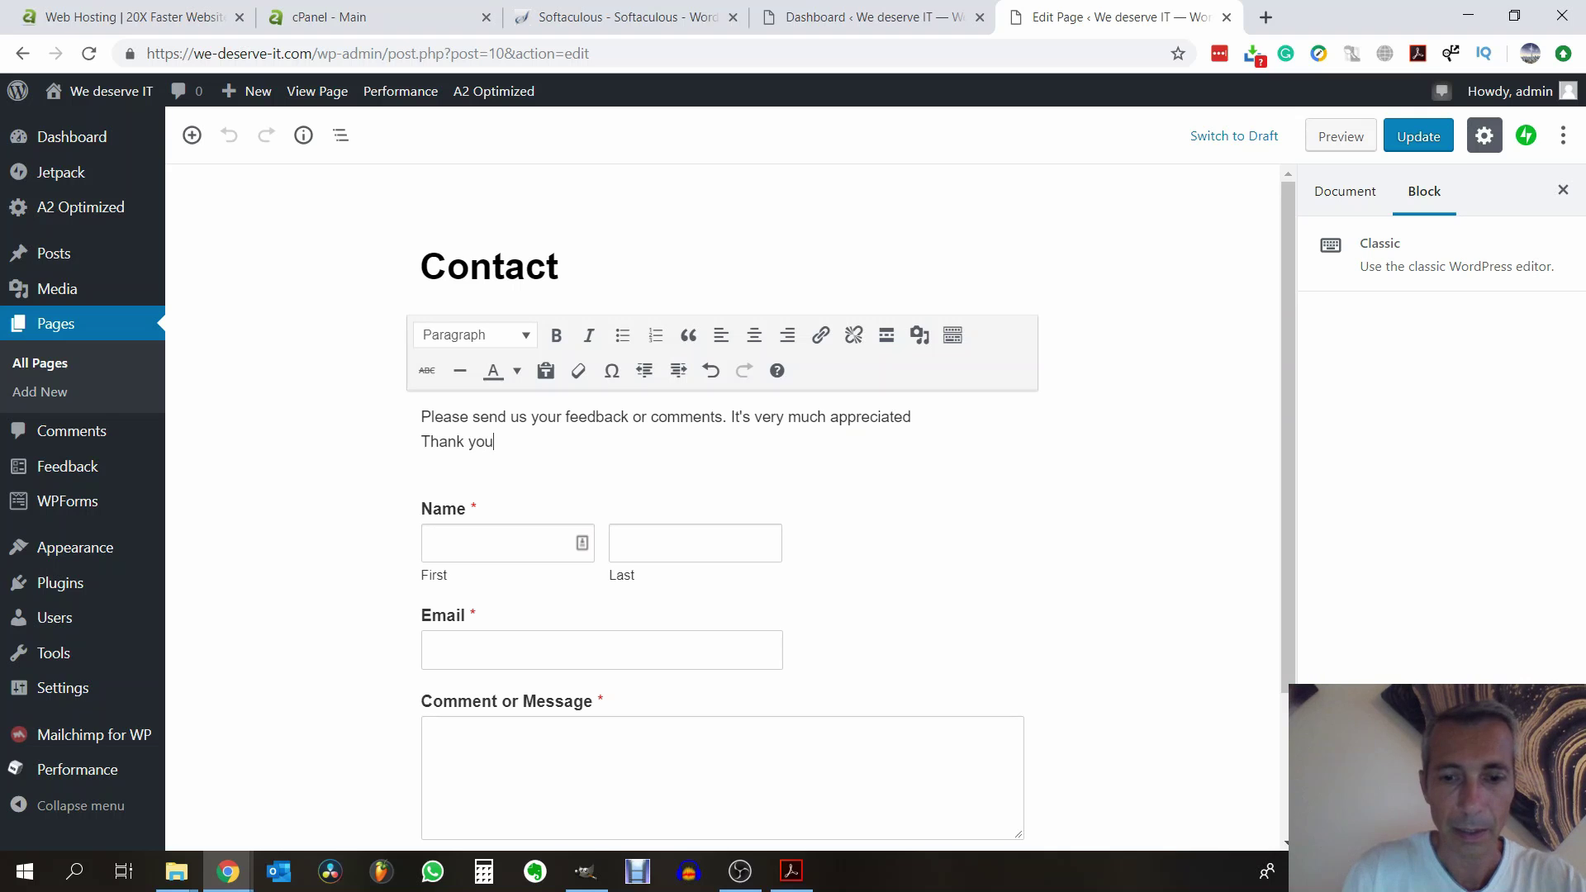
{"action": "type", "text": " very much"}
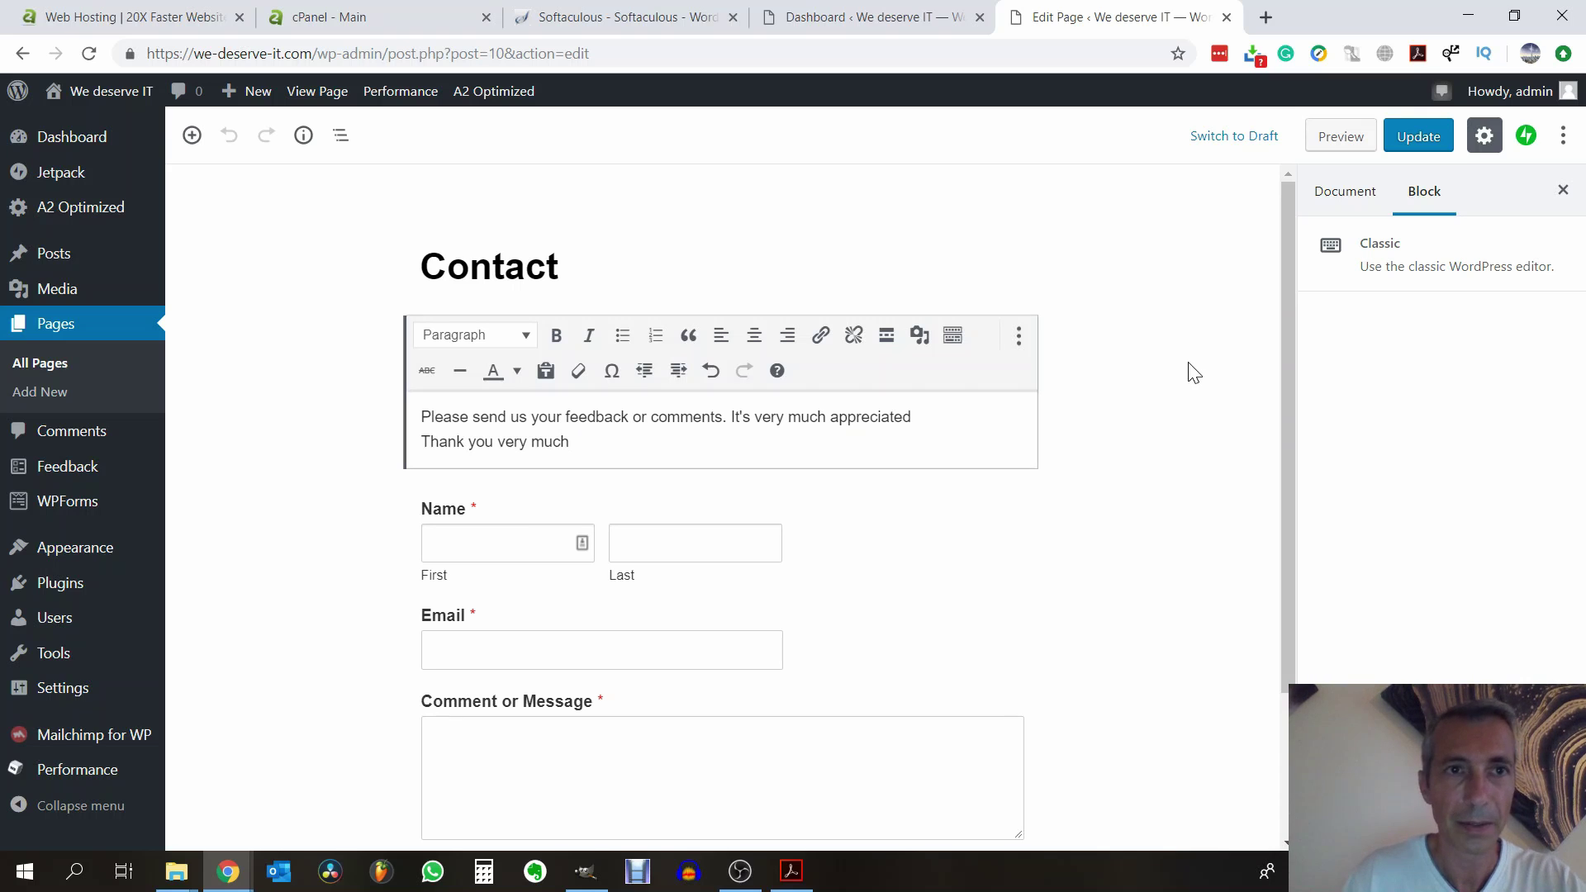
{"action": "left_click", "coordinate": [1422, 138]}
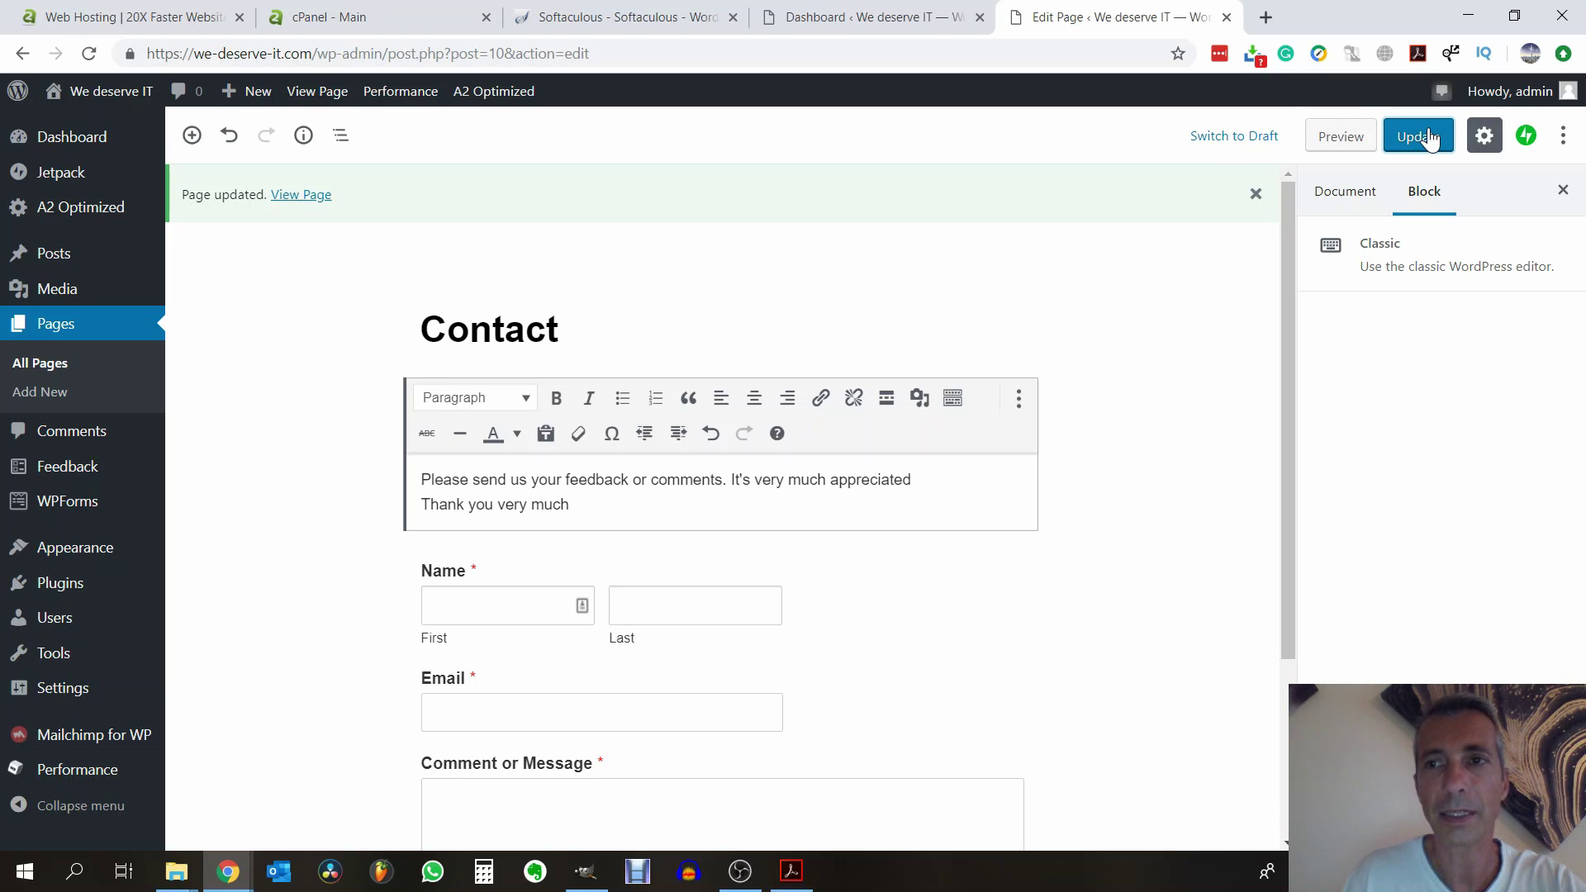
{"action": "left_click", "coordinate": [1429, 138]}
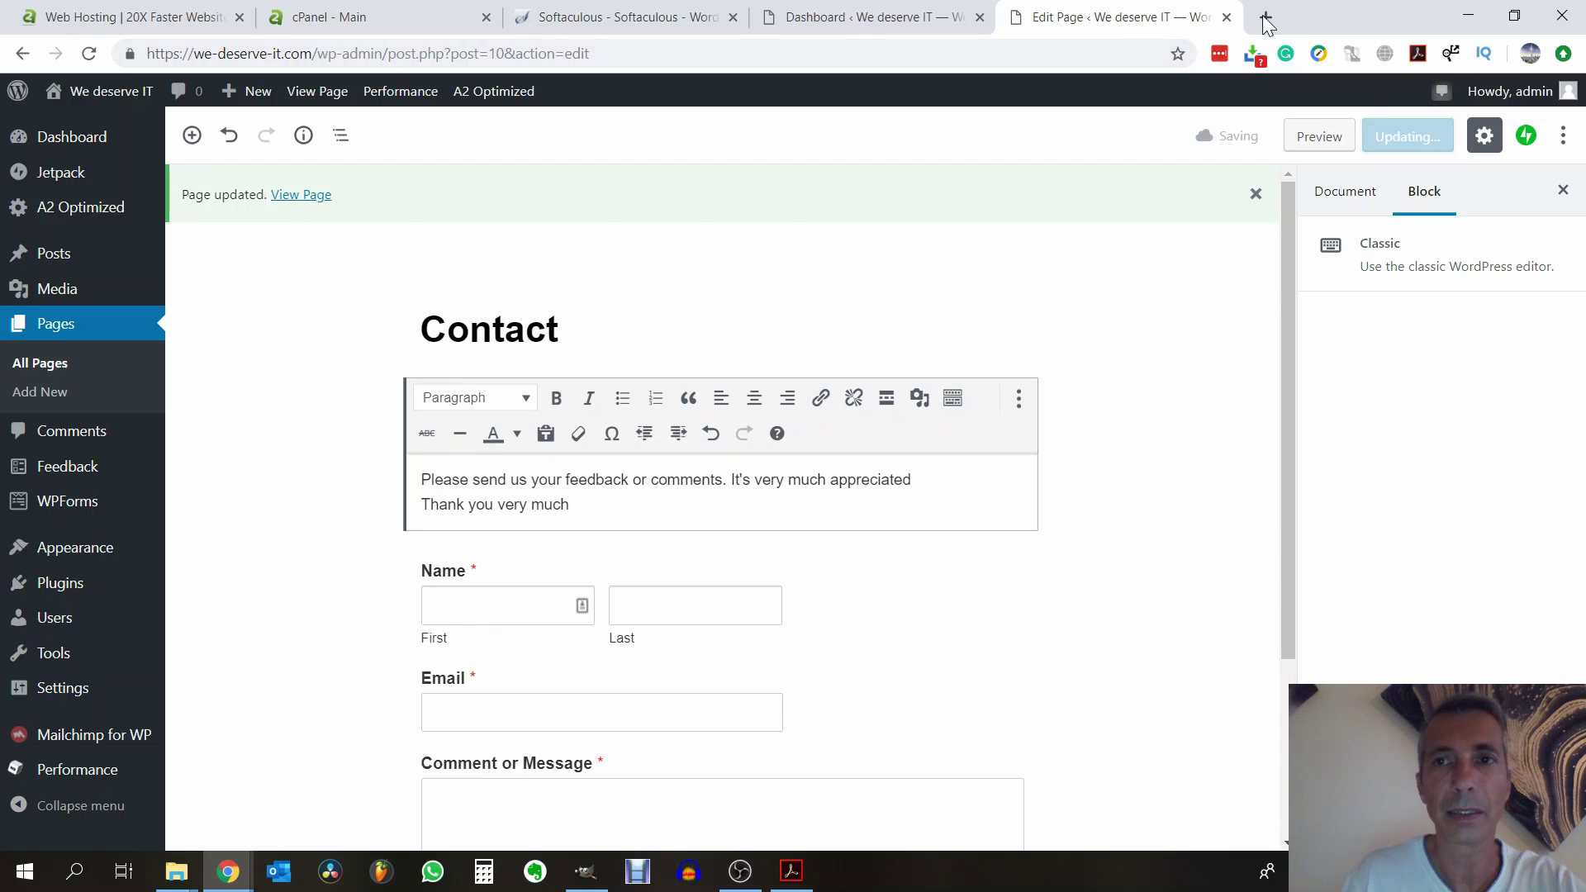
Load the we-deserve-it.com home page in a new browser tab
{"action": "left_click", "coordinate": [1265, 15]}
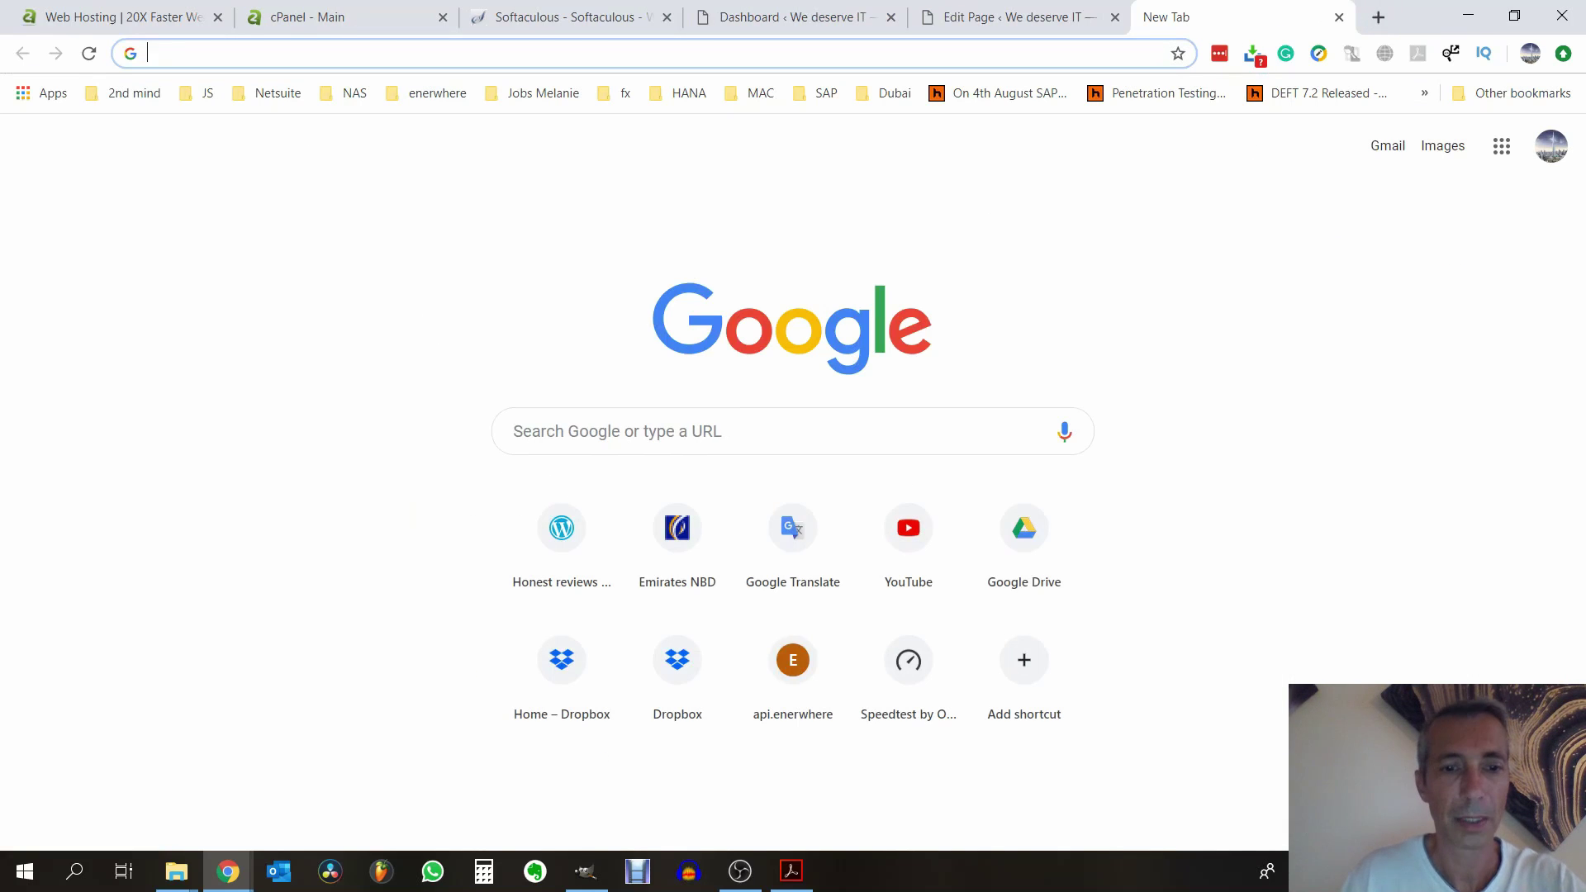
{"action": "type", "text": "we-"}
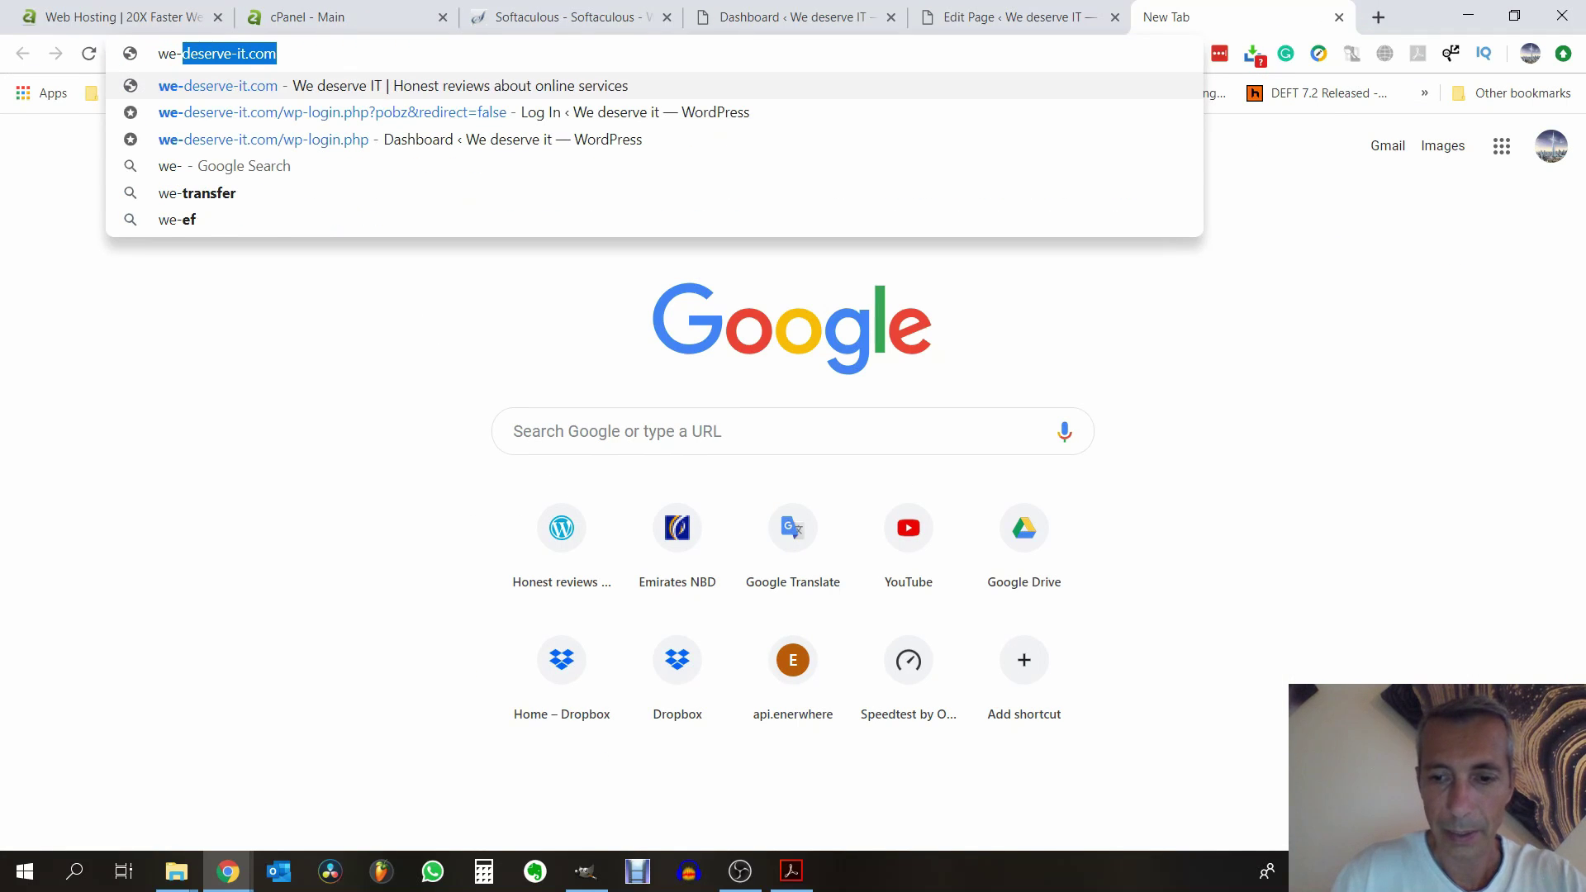
{"action": "type", "text": "-de"}
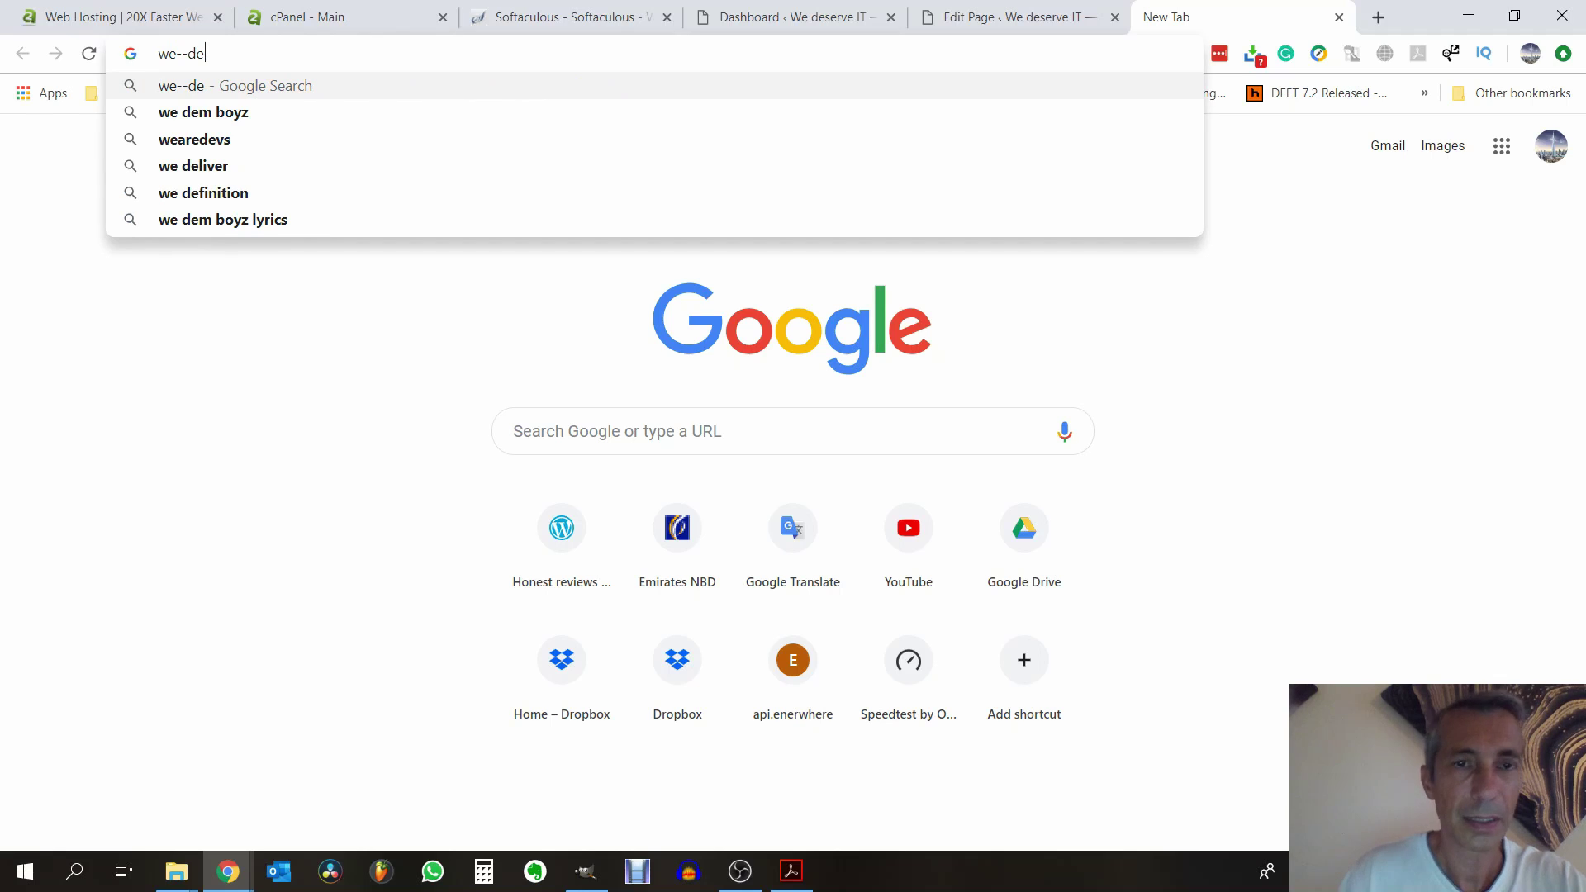
{"action": "key", "text": "BackSpace"}
{"action": "key", "text": "BackSpace"}
{"action": "key", "text": "BackSpace"}
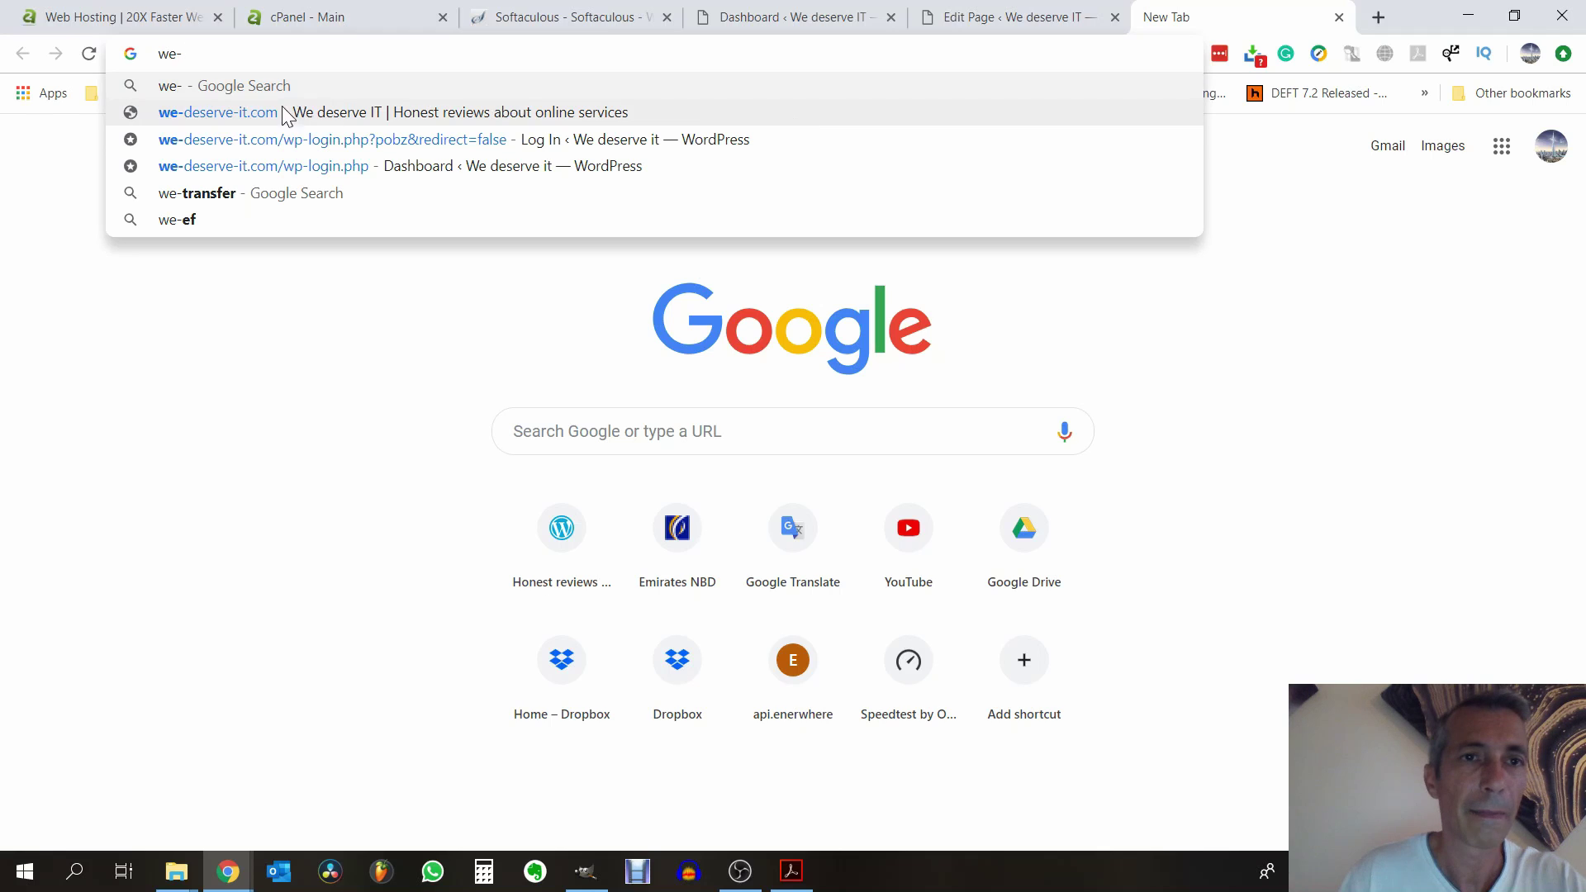
{"action": "left_click", "coordinate": [274, 115]}
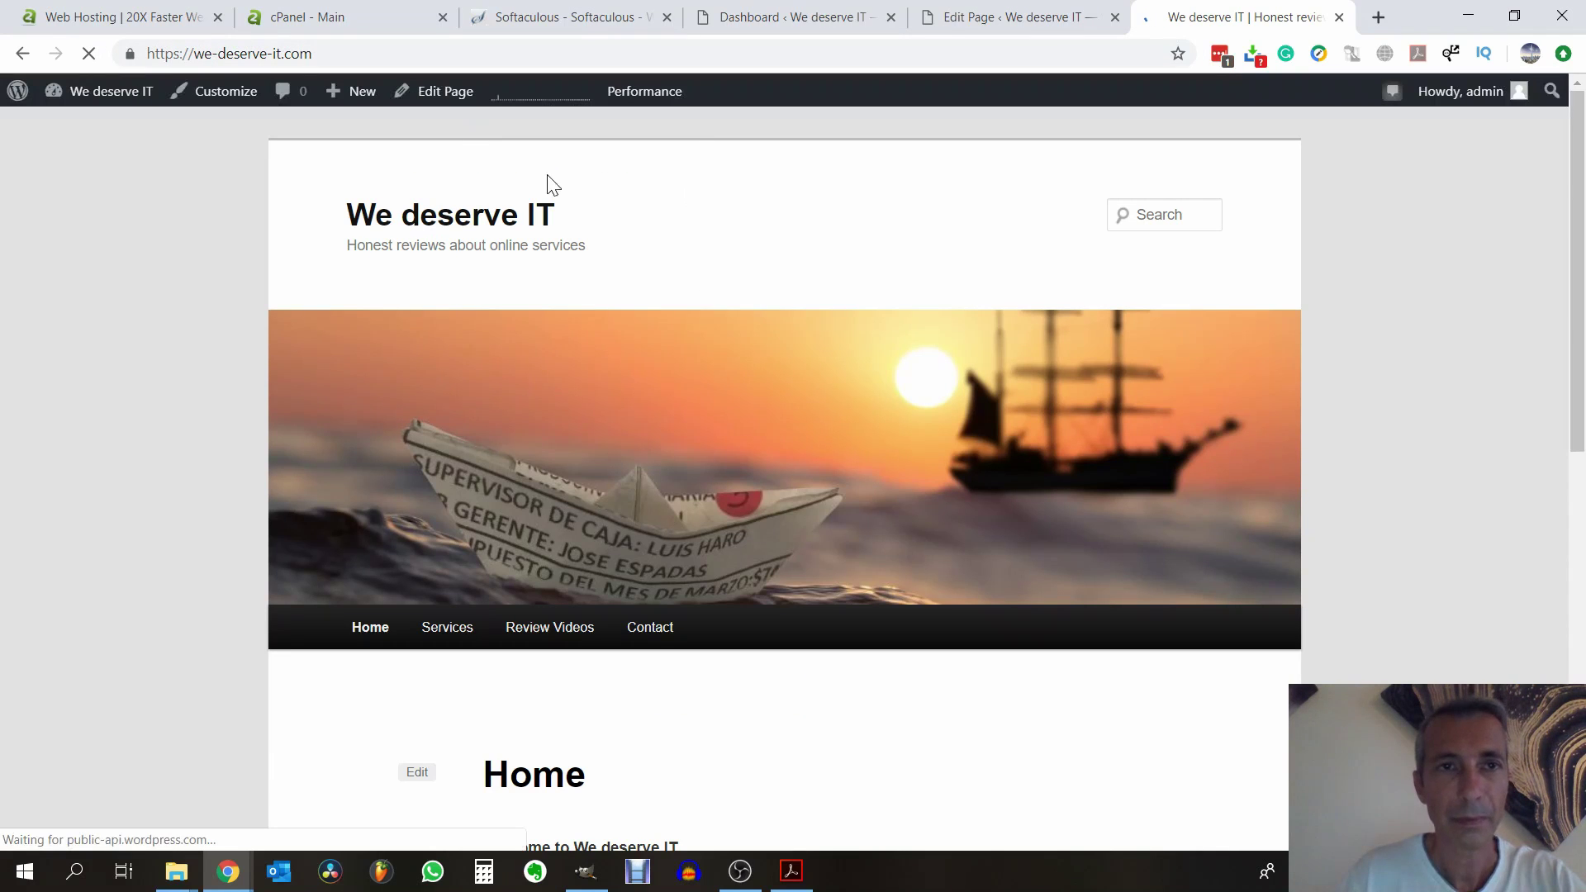
Go from the home page to the Contact page through the site's own navigation to check the edit
{"action": "scroll", "coordinate": [529, 235], "scroll_direction": "down", "scroll_amount": 6}
{"action": "scroll", "coordinate": [578, 281], "scroll_direction": "up", "scroll_amount": 2}
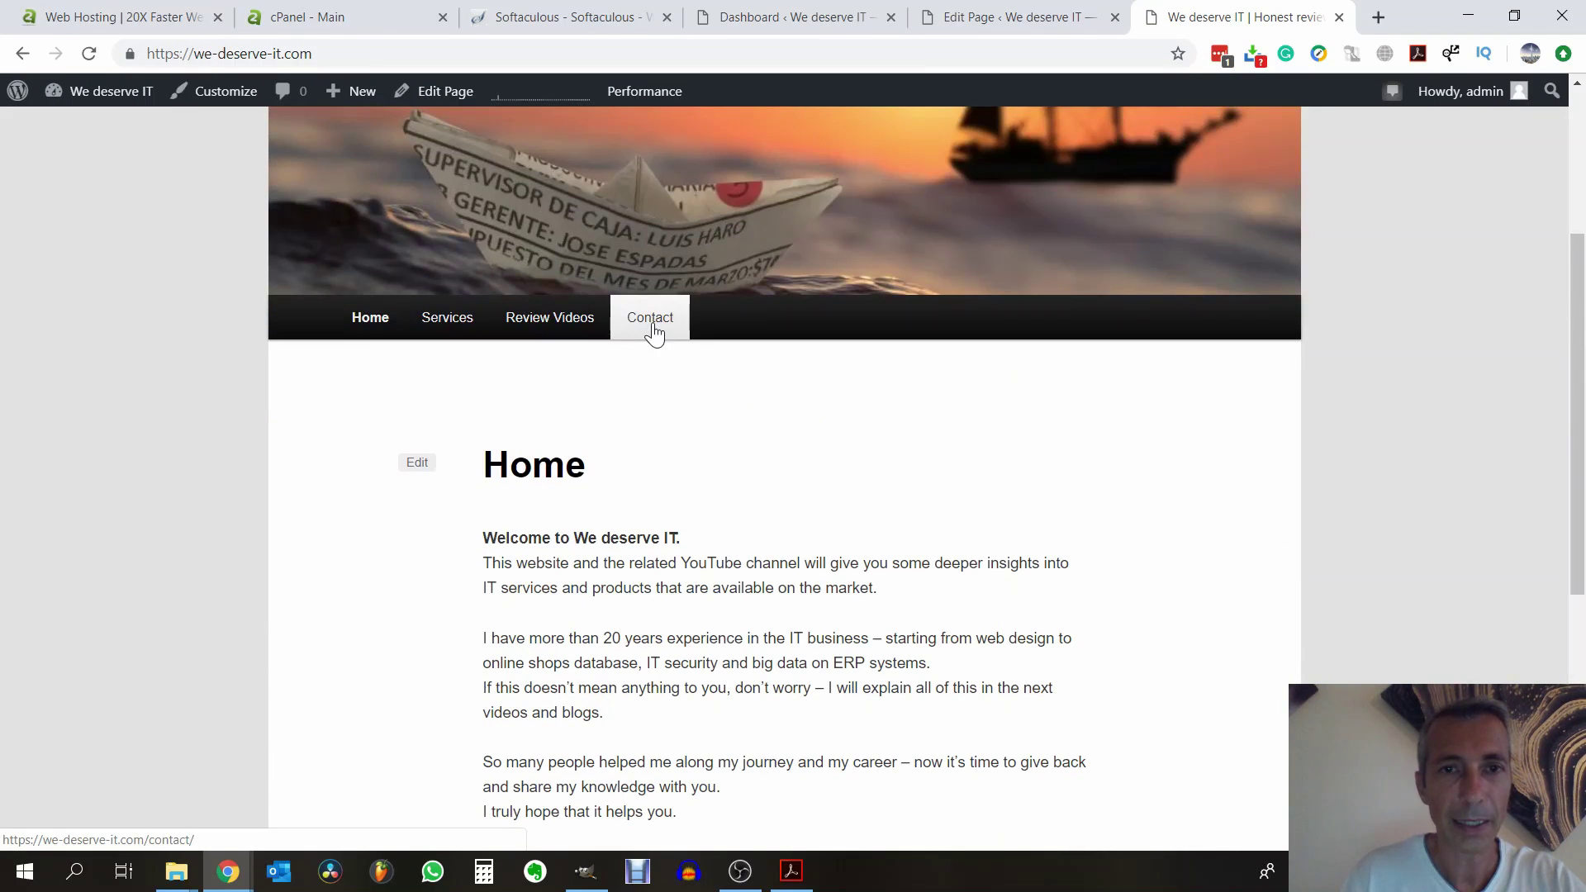
{"action": "left_click", "coordinate": [652, 322]}
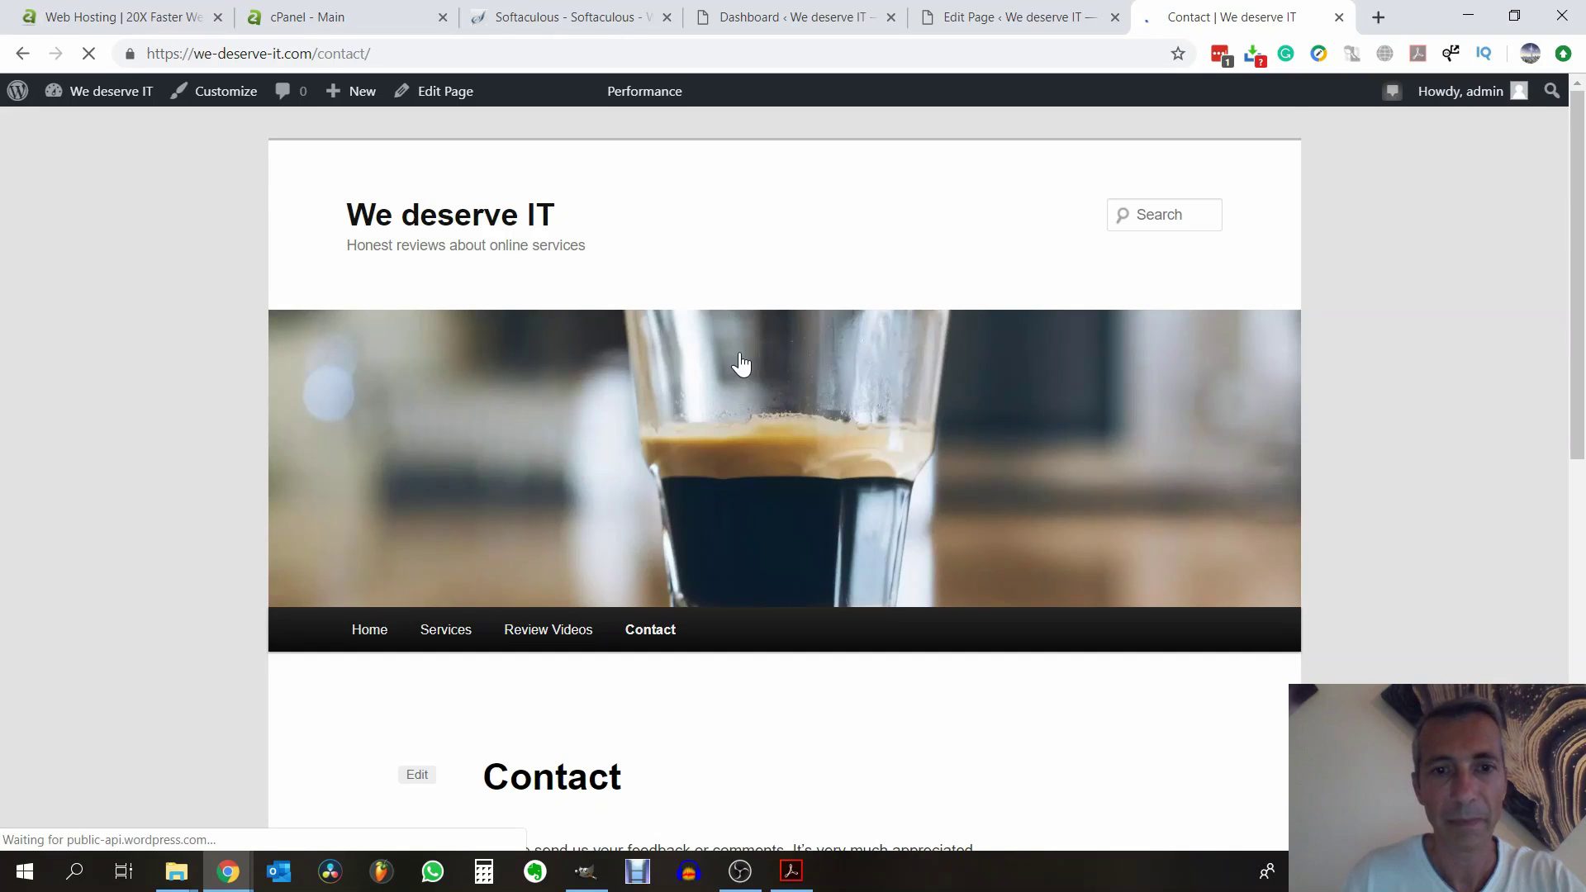
Check the published Contact page for the added "Thank you very much" line, then review its contact form and footer
{"action": "scroll", "coordinate": [741, 364], "scroll_direction": "down", "scroll_amount": 5}
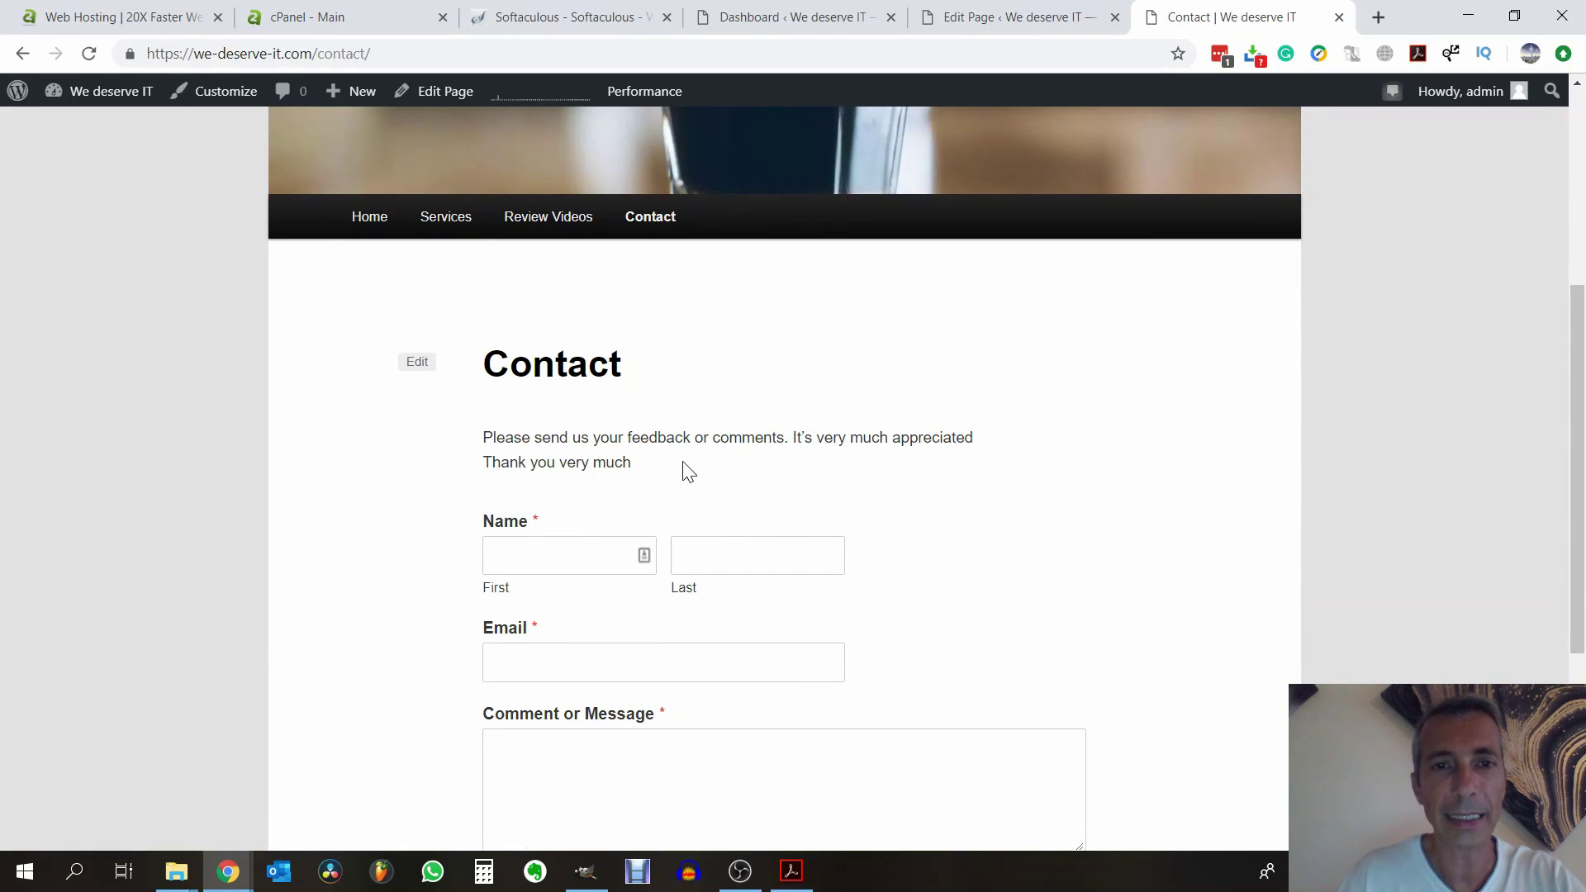
{"action": "scroll", "coordinate": [703, 477], "scroll_direction": "up", "scroll_amount": 1}
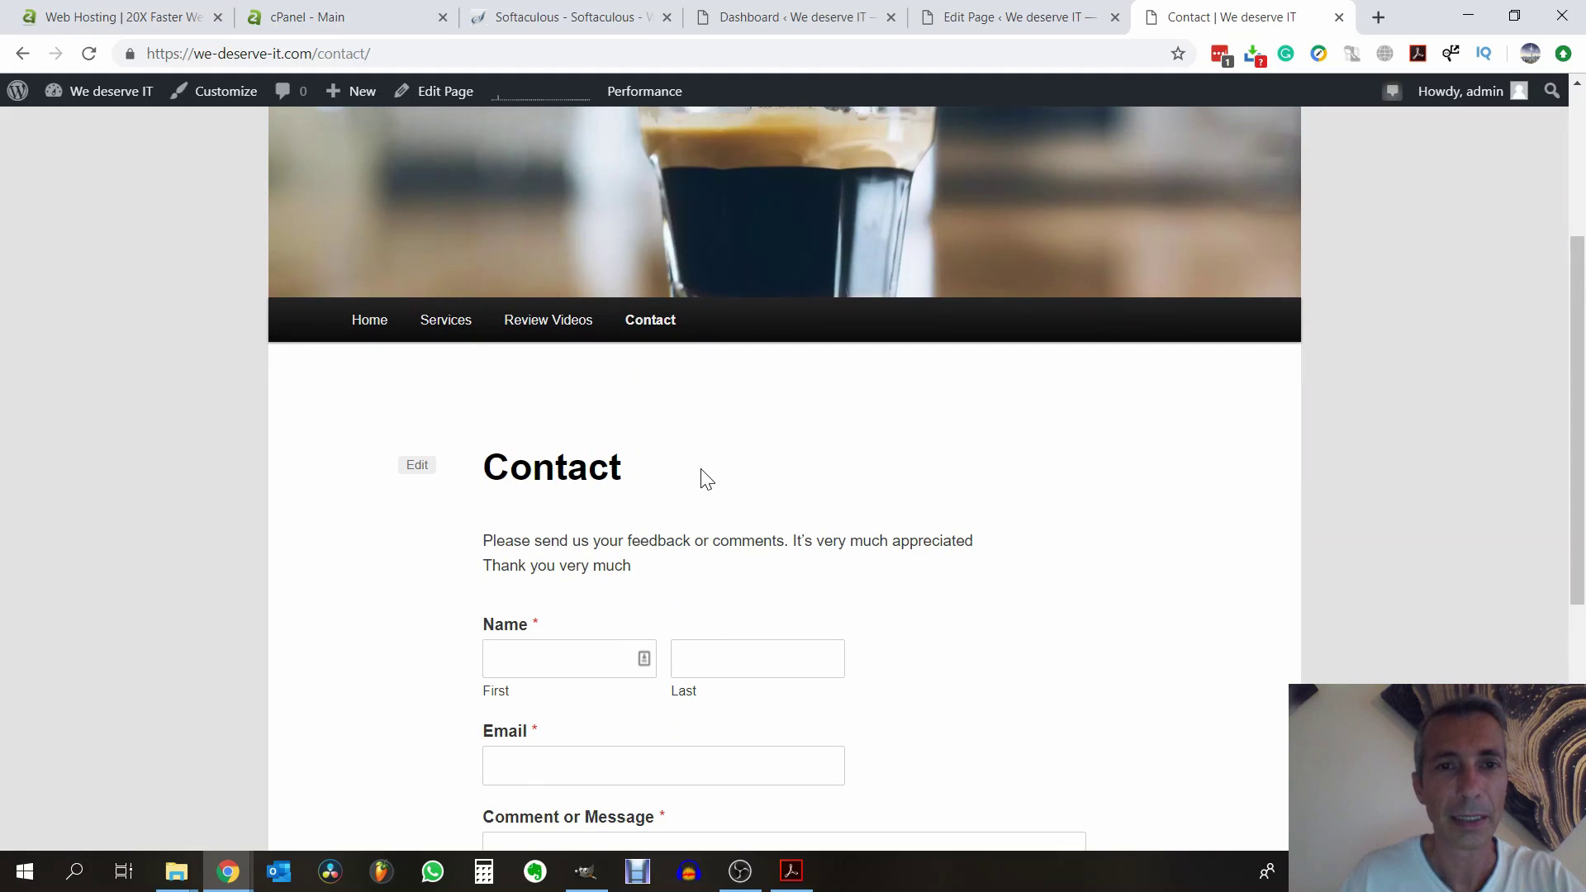
{"action": "scroll", "coordinate": [704, 469], "scroll_direction": "up", "scroll_amount": 3}
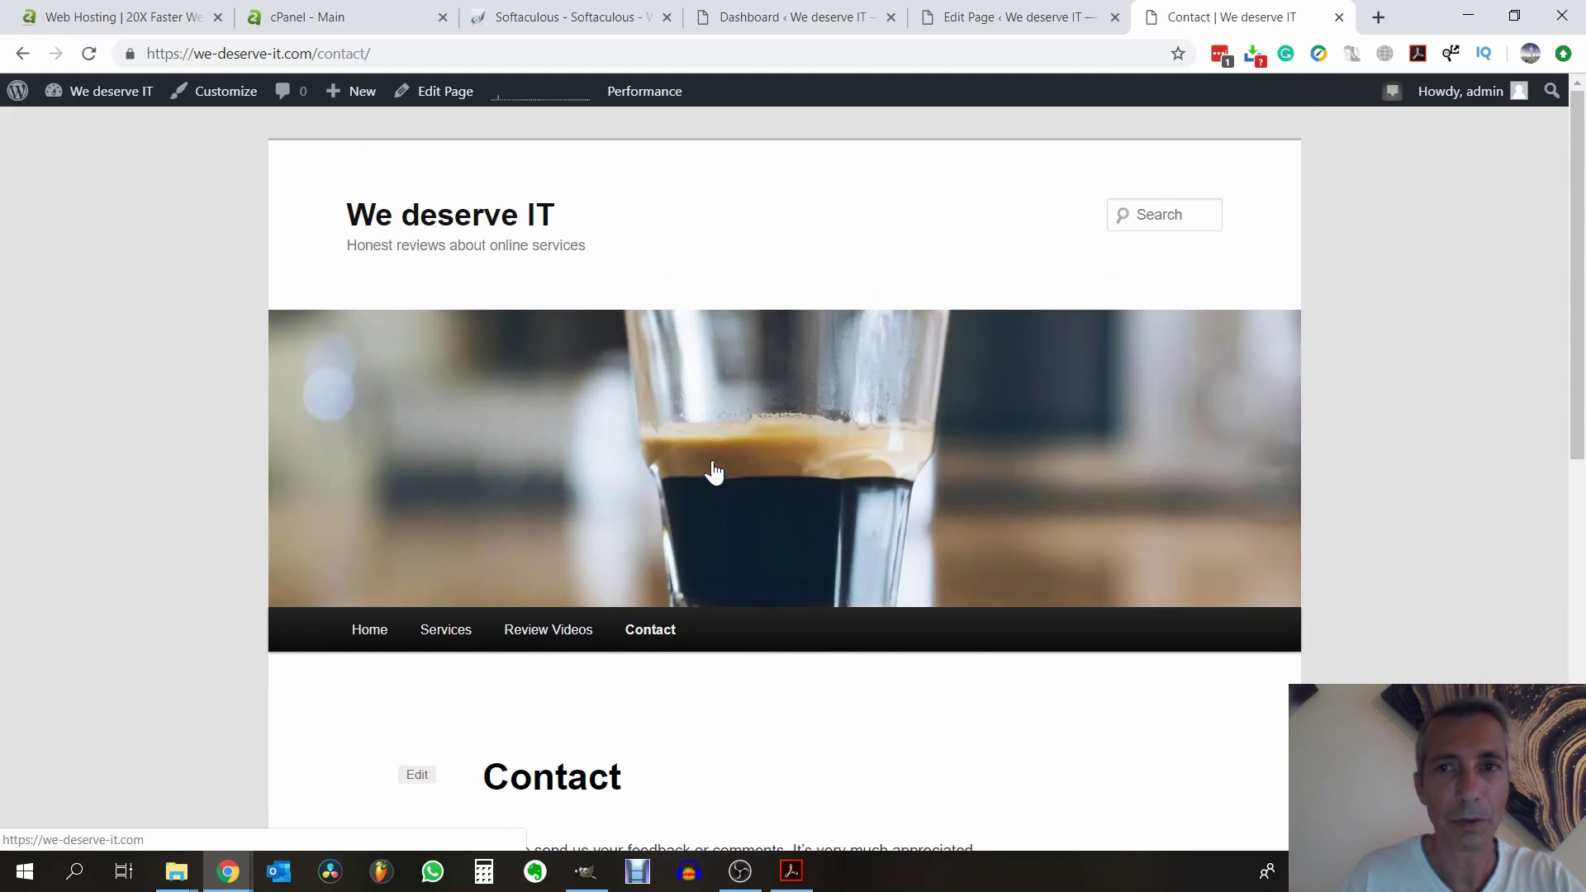
{"action": "scroll", "coordinate": [962, 368], "scroll_direction": "down", "scroll_amount": 8}
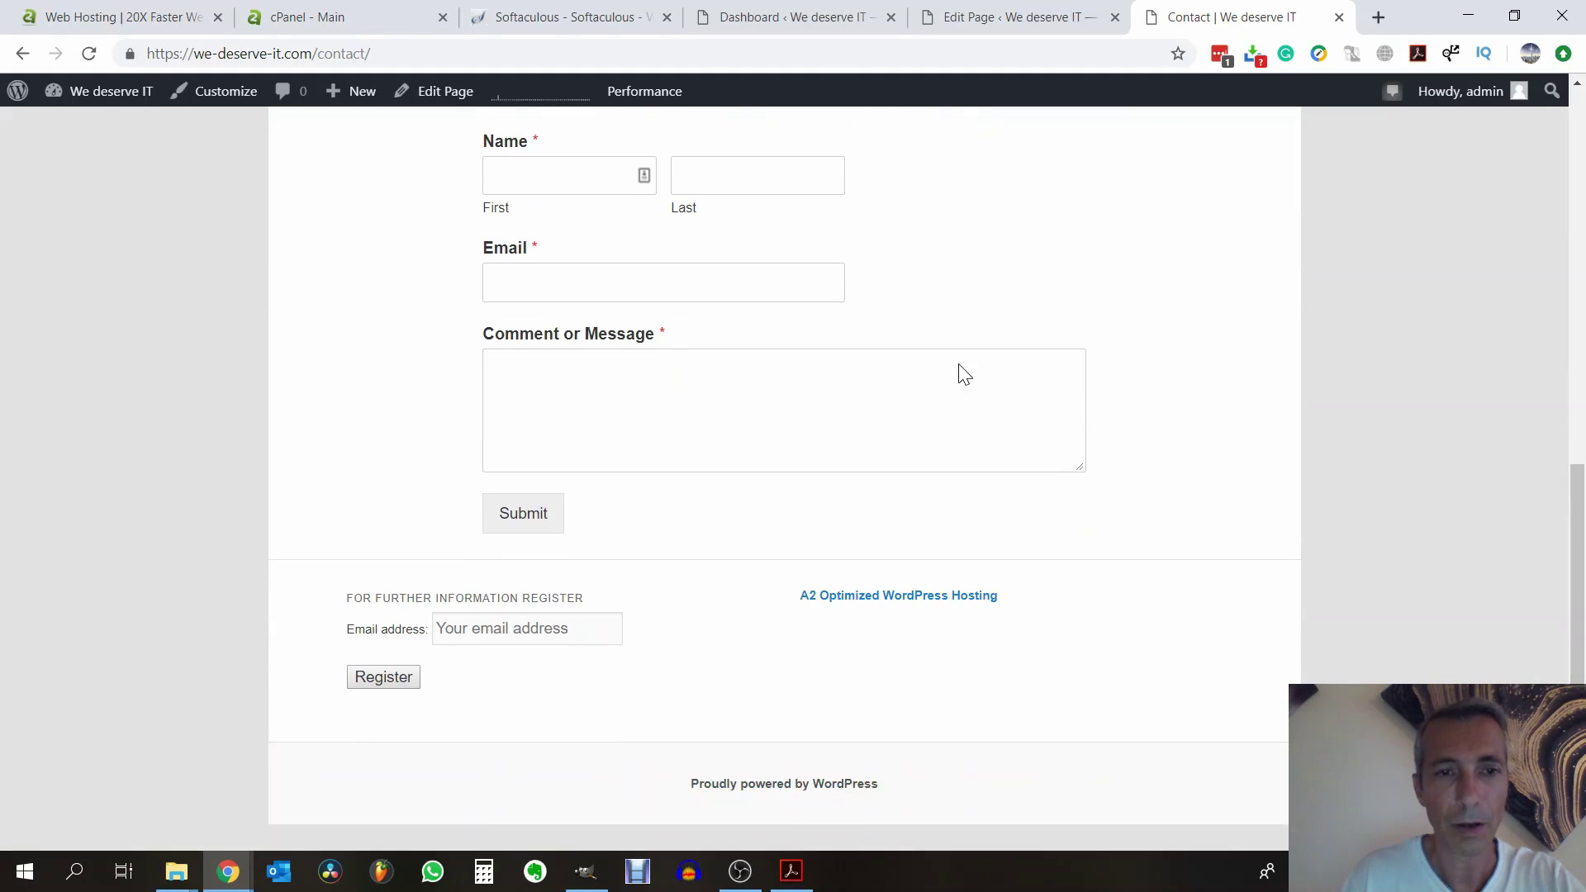
{"action": "scroll", "coordinate": [964, 393], "scroll_direction": "up", "scroll_amount": 8}
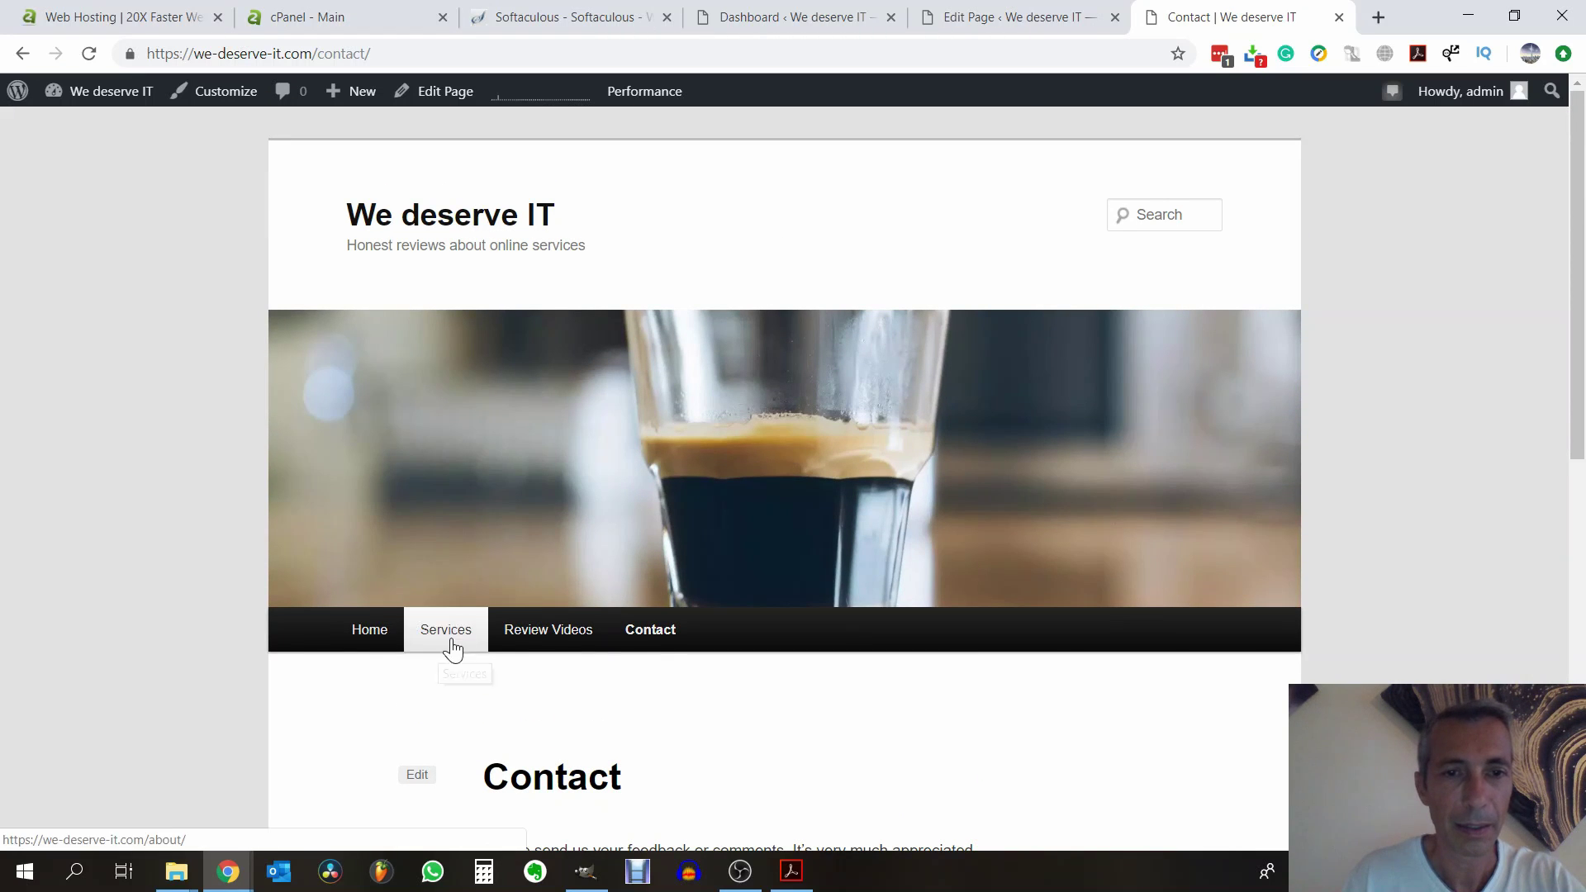
Open the site's Review Videos page and view the kinds of new content that can be added
{"action": "left_click", "coordinate": [529, 638]}
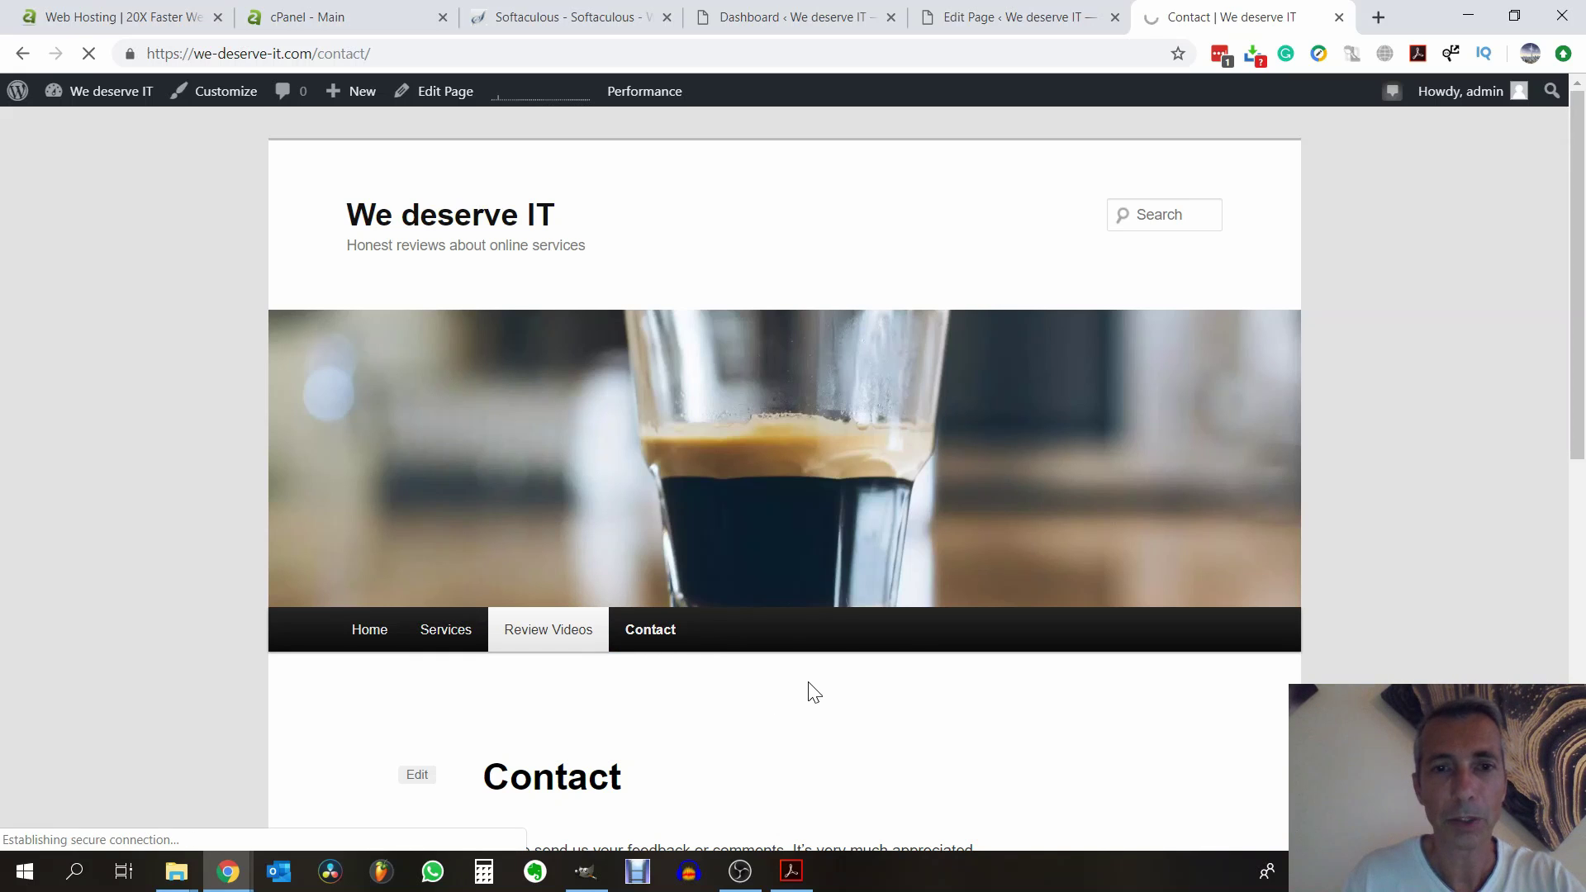
{"action": "scroll", "coordinate": [813, 692], "scroll_direction": "down", "scroll_amount": 3}
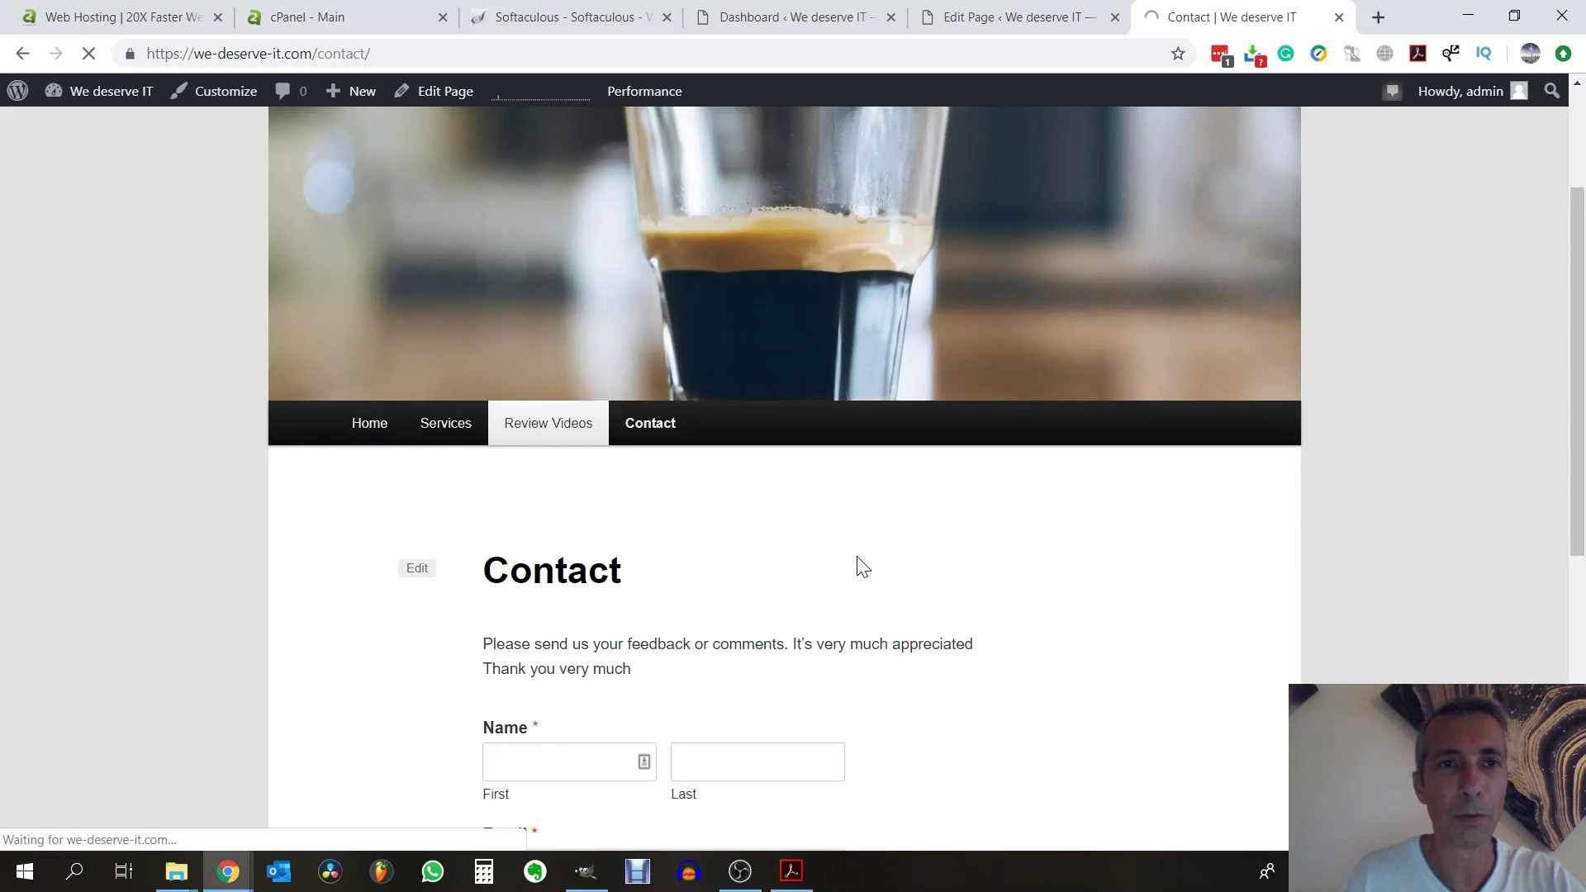
{"action": "scroll", "coordinate": [857, 558], "scroll_direction": "down", "scroll_amount": 1}
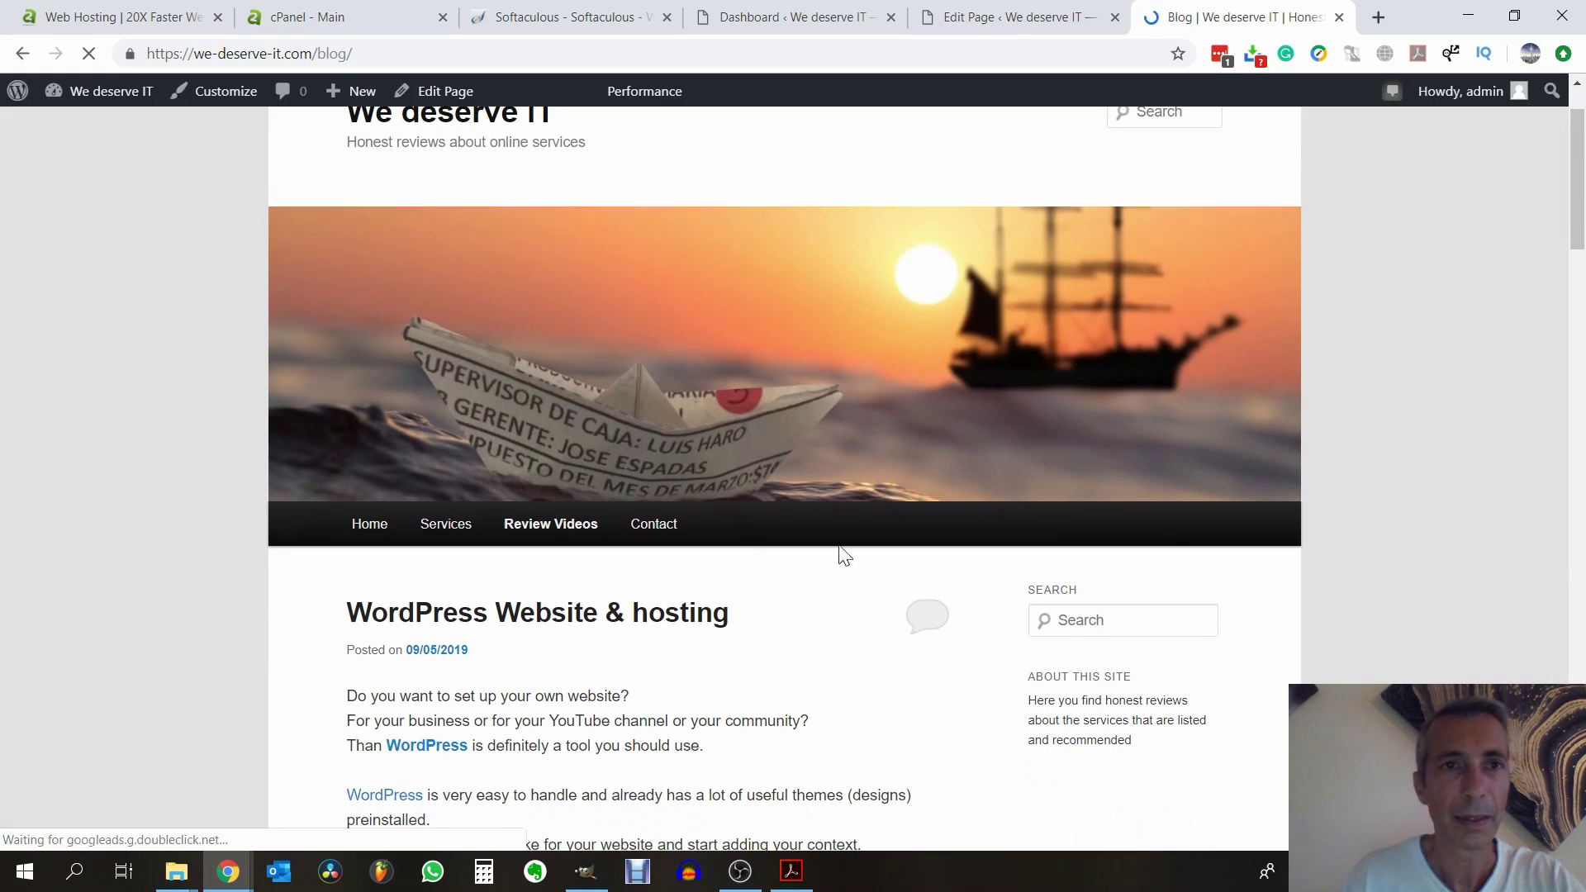
{"action": "mouse_move", "coordinate": [344, 99]}
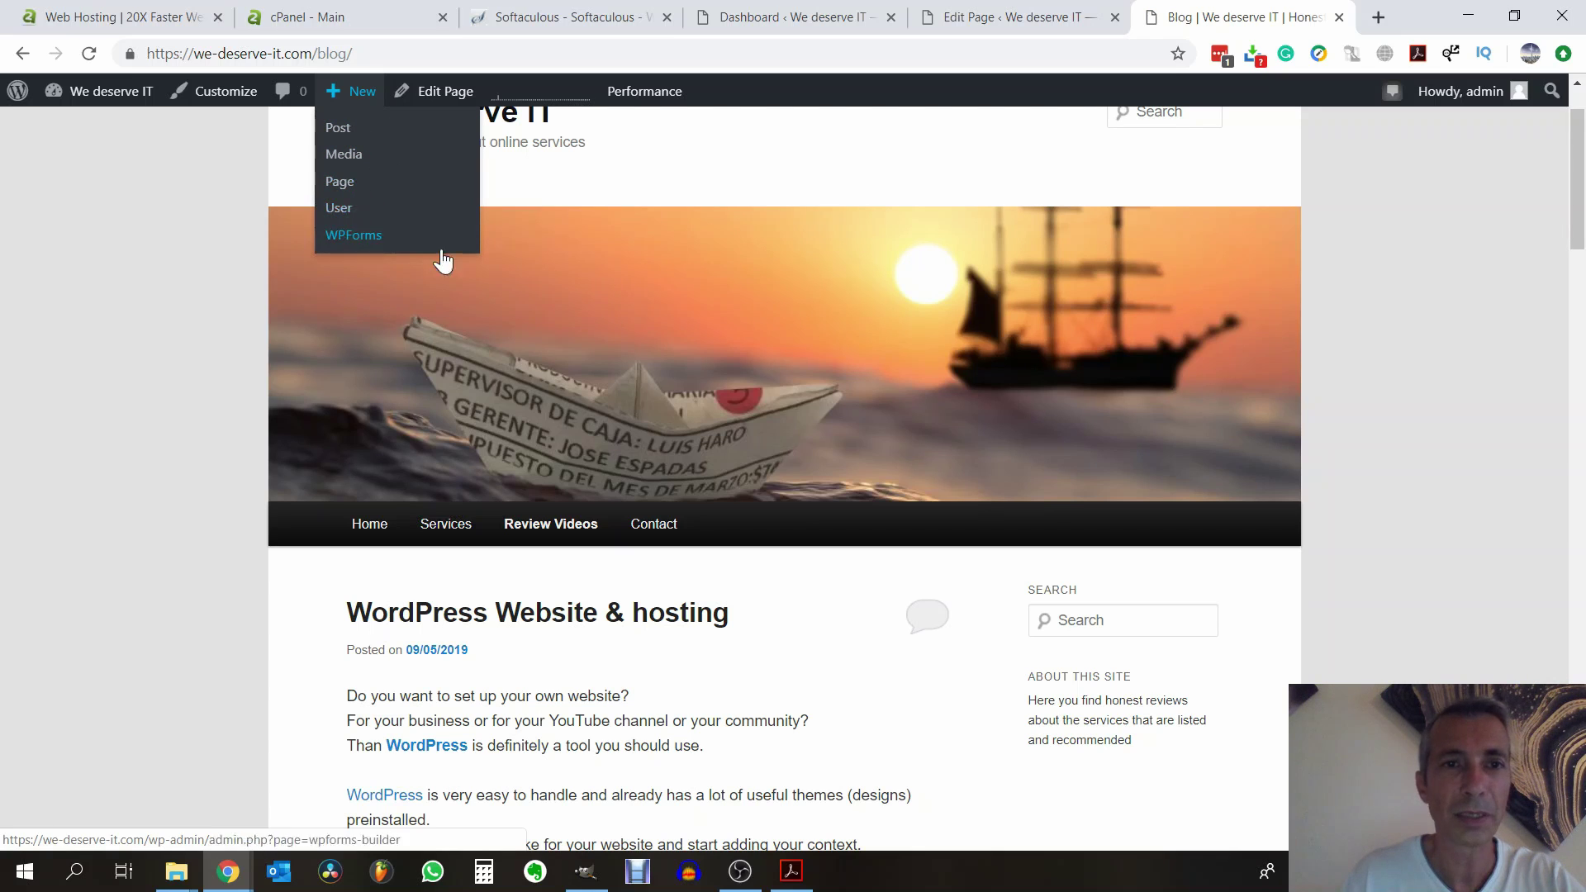
Skim the "WordPress Website & hosting" post down to its A2 Hosting section and return to the post's beginning
{"action": "scroll", "coordinate": [776, 599], "scroll_direction": "down", "scroll_amount": 3}
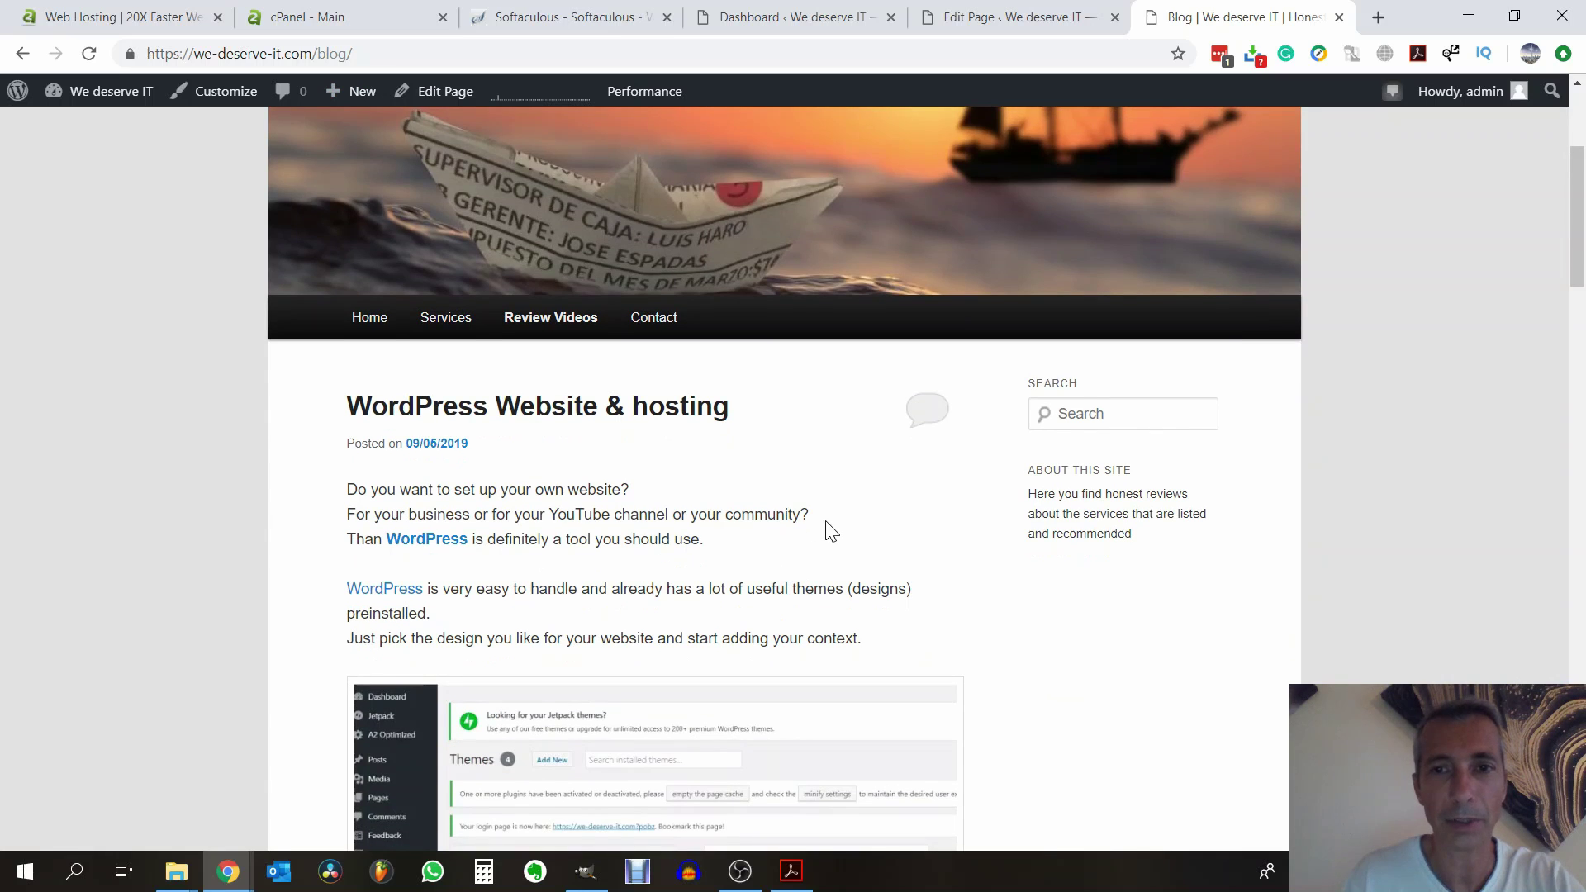
{"action": "scroll", "coordinate": [830, 532], "scroll_direction": "down", "scroll_amount": 1}
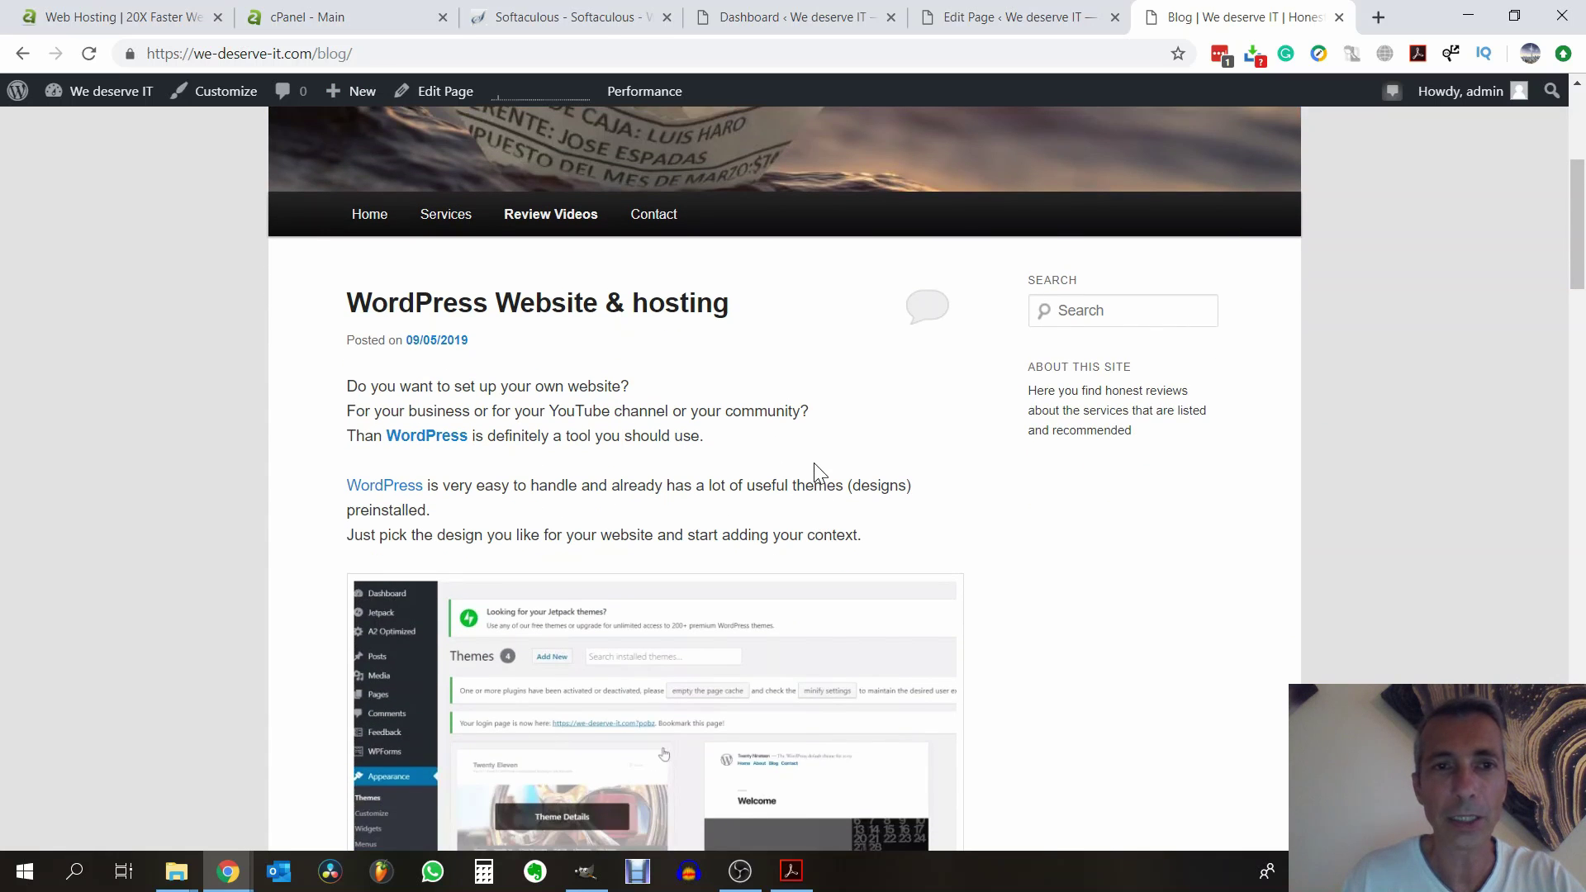
{"action": "scroll", "coordinate": [814, 464], "scroll_direction": "down", "scroll_amount": 7}
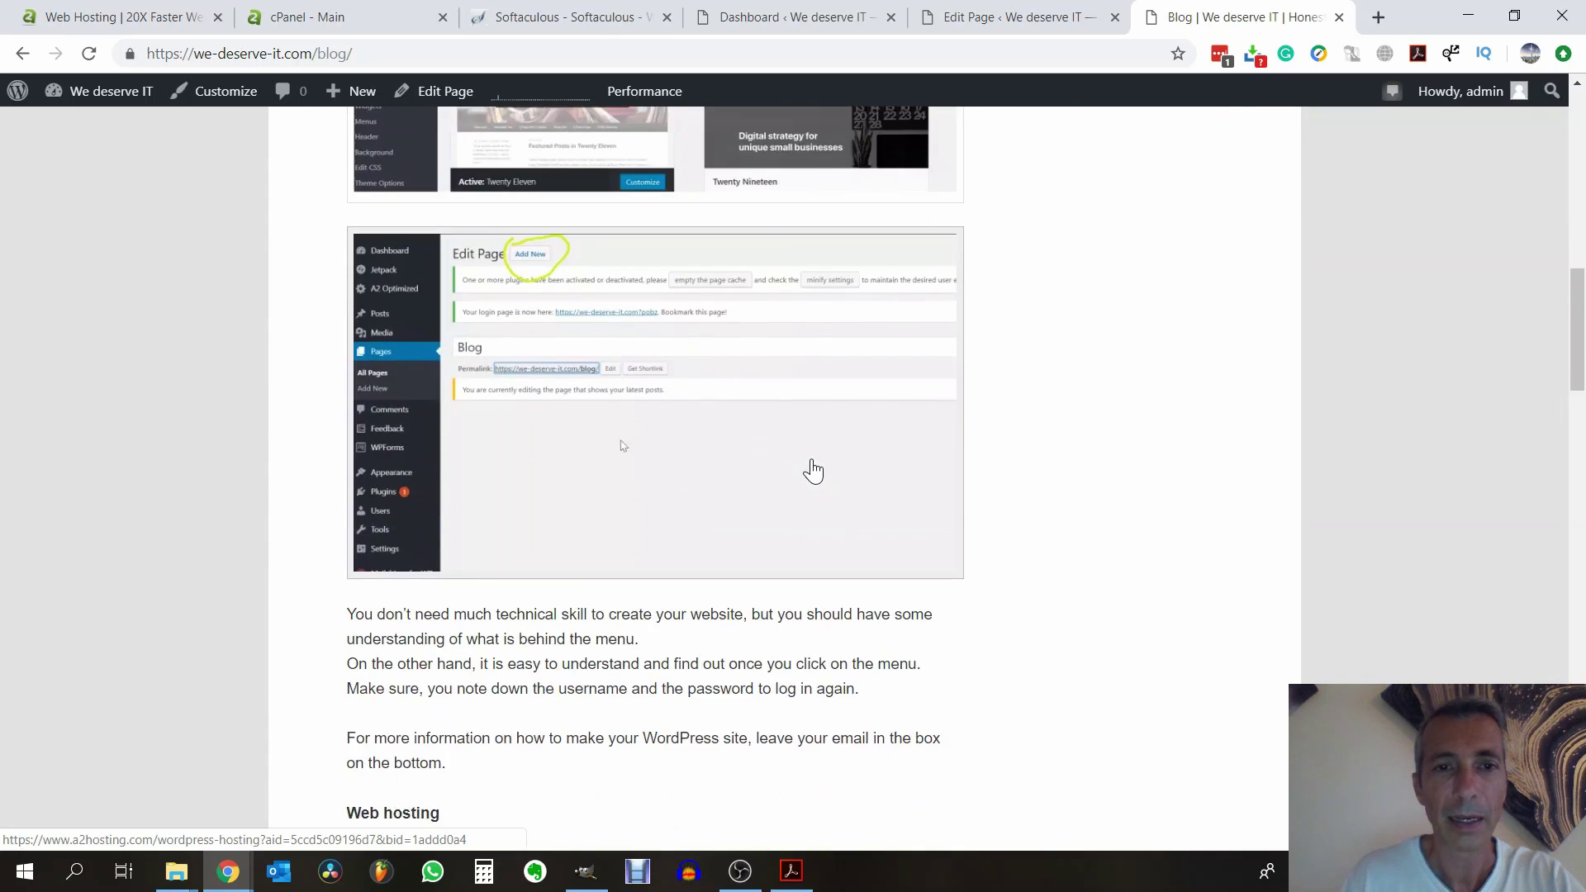
{"action": "scroll", "coordinate": [813, 470], "scroll_direction": "down", "scroll_amount": 5}
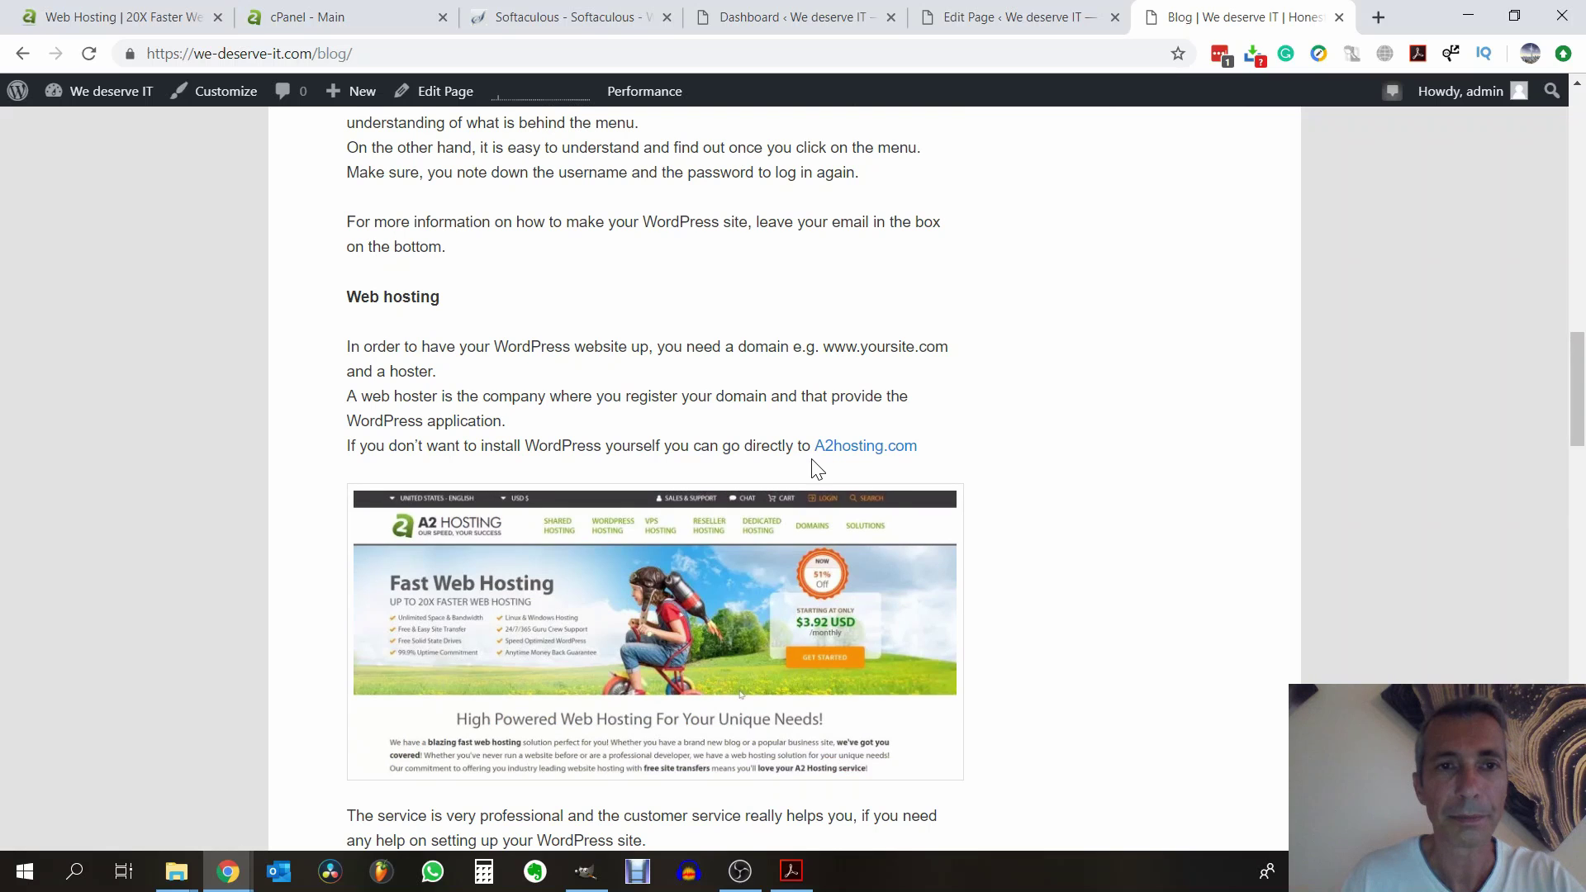
{"action": "scroll", "coordinate": [816, 469], "scroll_direction": "down", "scroll_amount": 4}
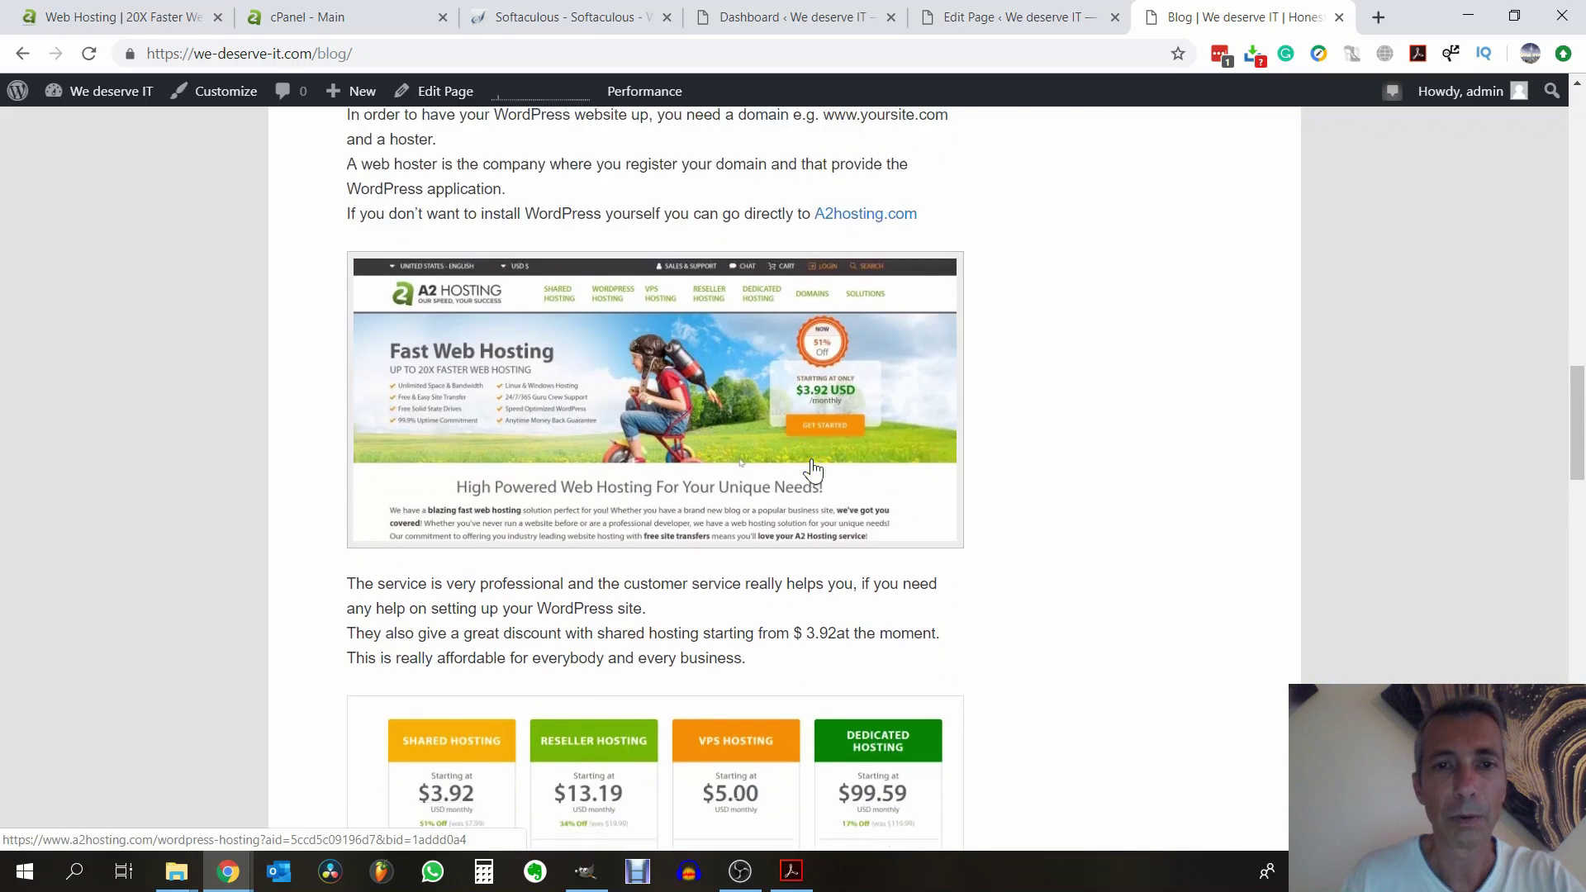
{"action": "scroll", "coordinate": [812, 464], "scroll_direction": "up", "scroll_amount": 20}
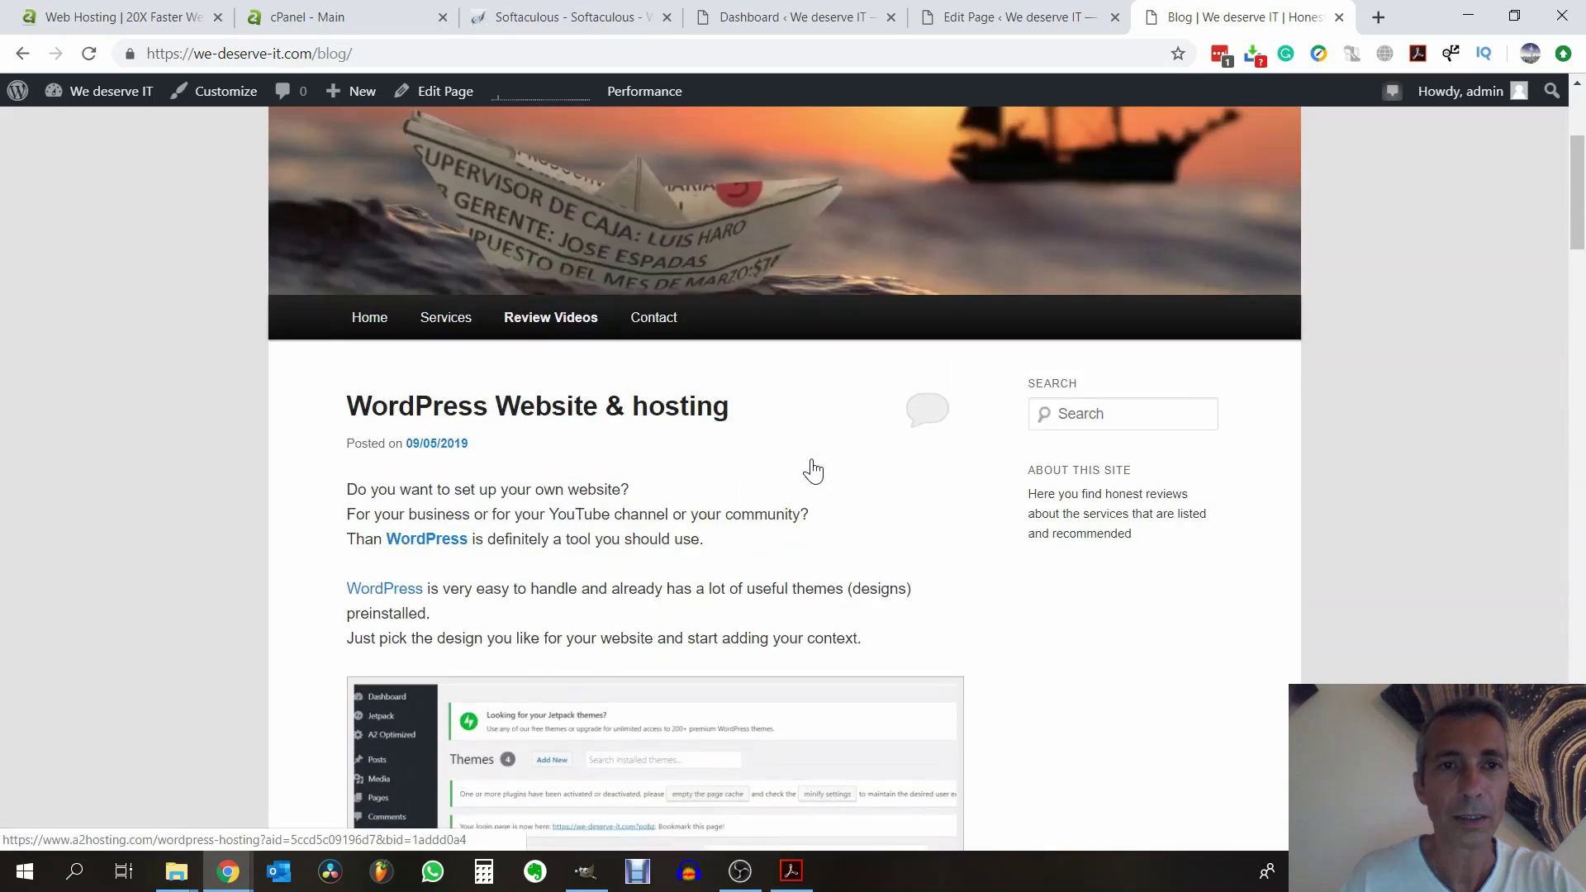
Examine the whole "WordPress Website & hosting" post, from the theme screenshots and hosting plans to the email registration form and beyond
{"action": "scroll", "coordinate": [812, 471], "scroll_direction": "down", "scroll_amount": 4}
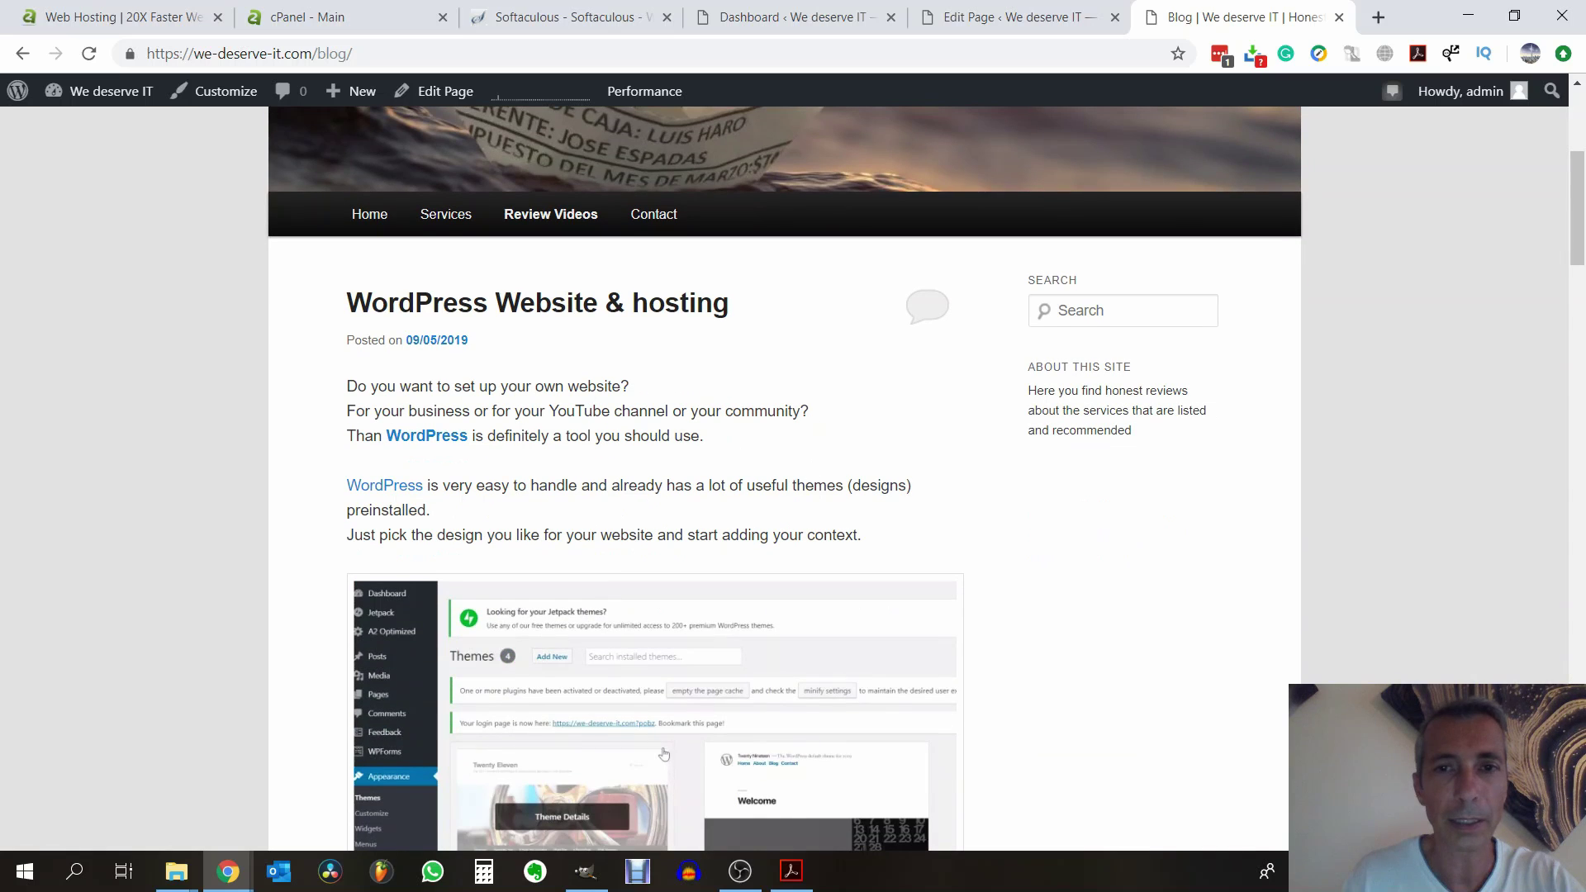
{"action": "scroll", "coordinate": [818, 467], "scroll_direction": "down", "scroll_amount": 2}
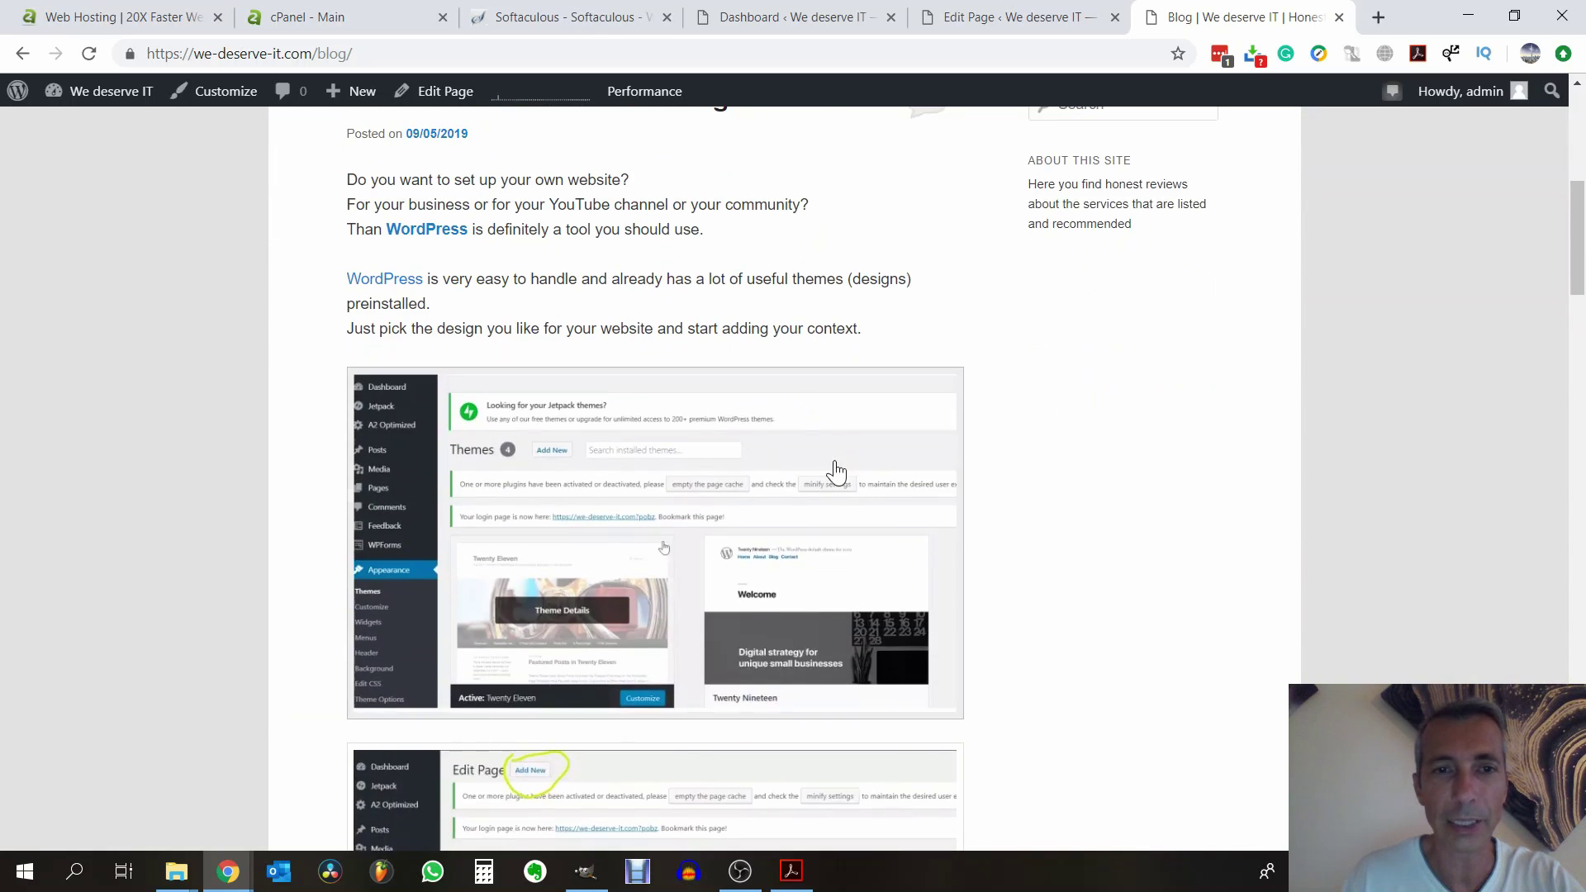
{"action": "scroll", "coordinate": [836, 467], "scroll_direction": "up", "scroll_amount": 2}
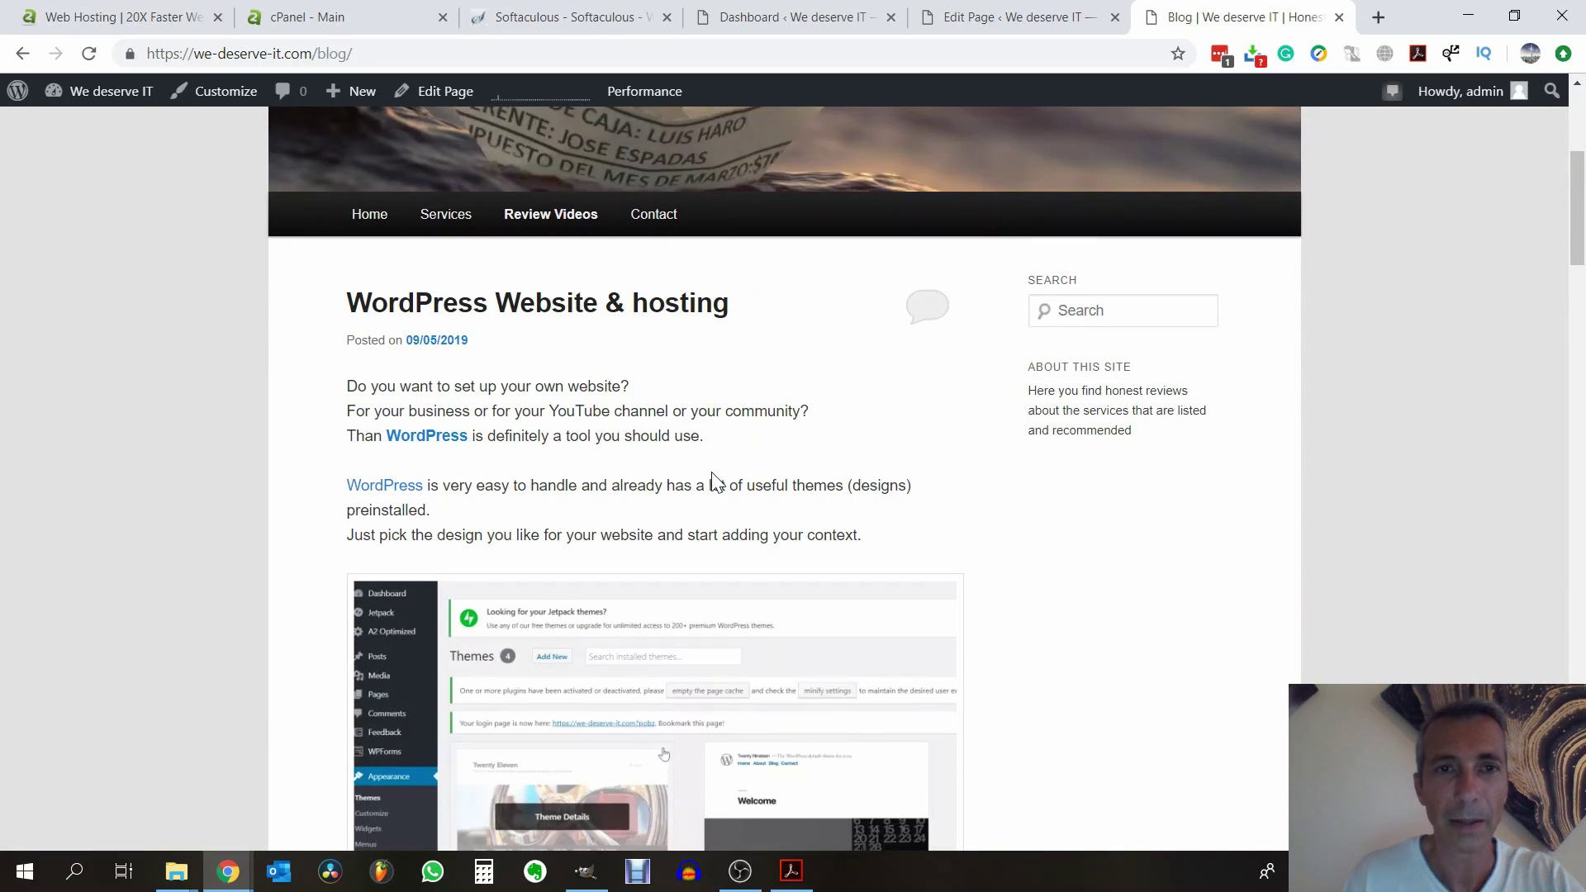
{"action": "scroll", "coordinate": [617, 495], "scroll_direction": "down", "scroll_amount": 6}
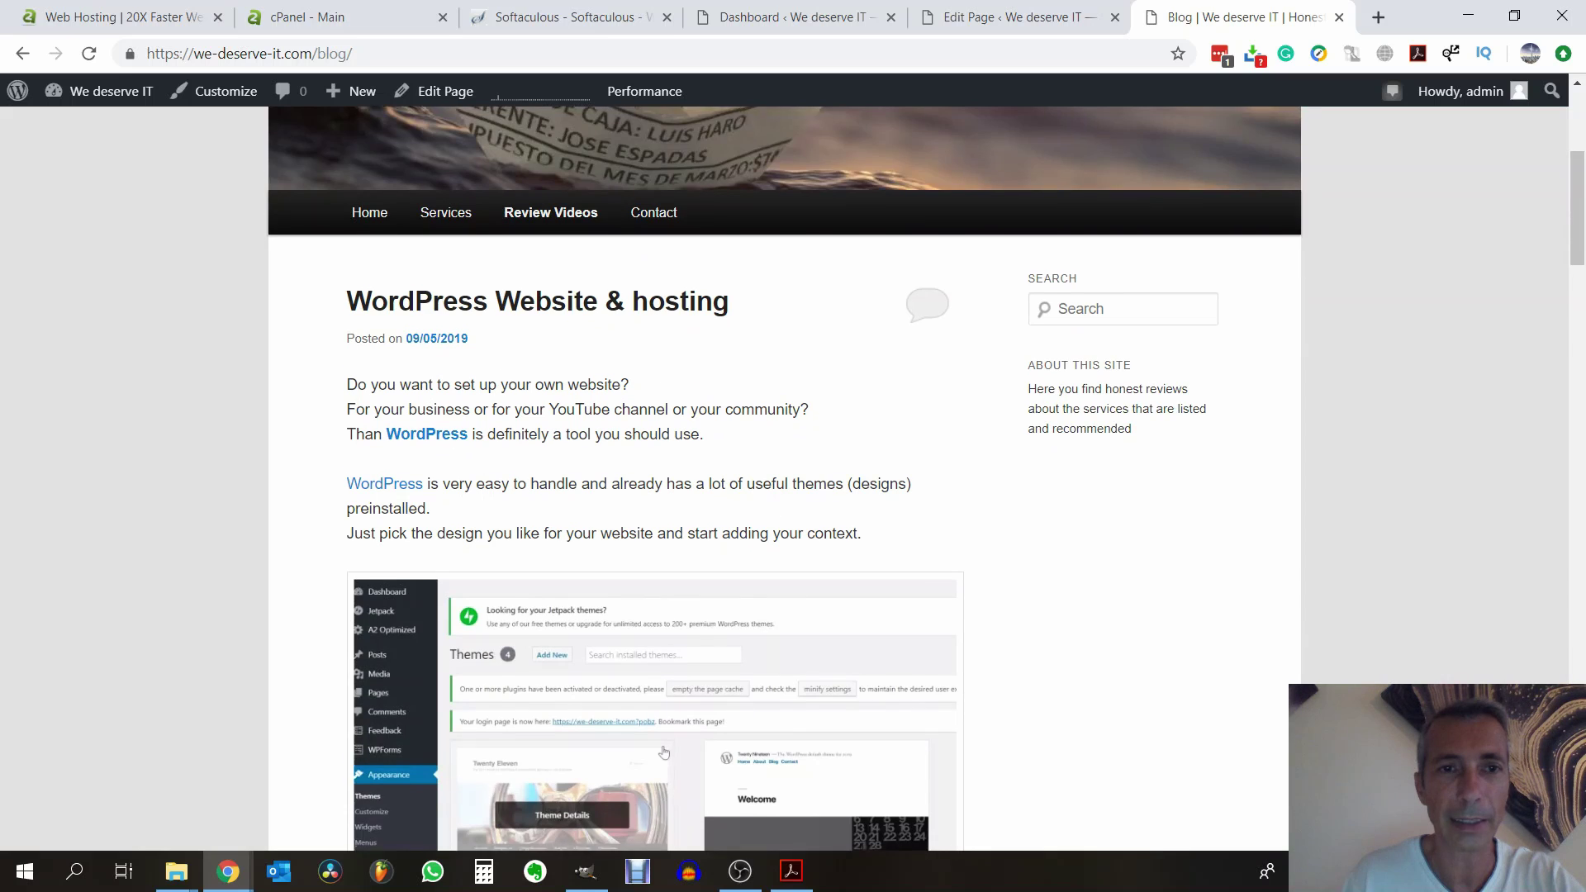
{"action": "scroll", "coordinate": [617, 496], "scroll_direction": "down", "scroll_amount": 10}
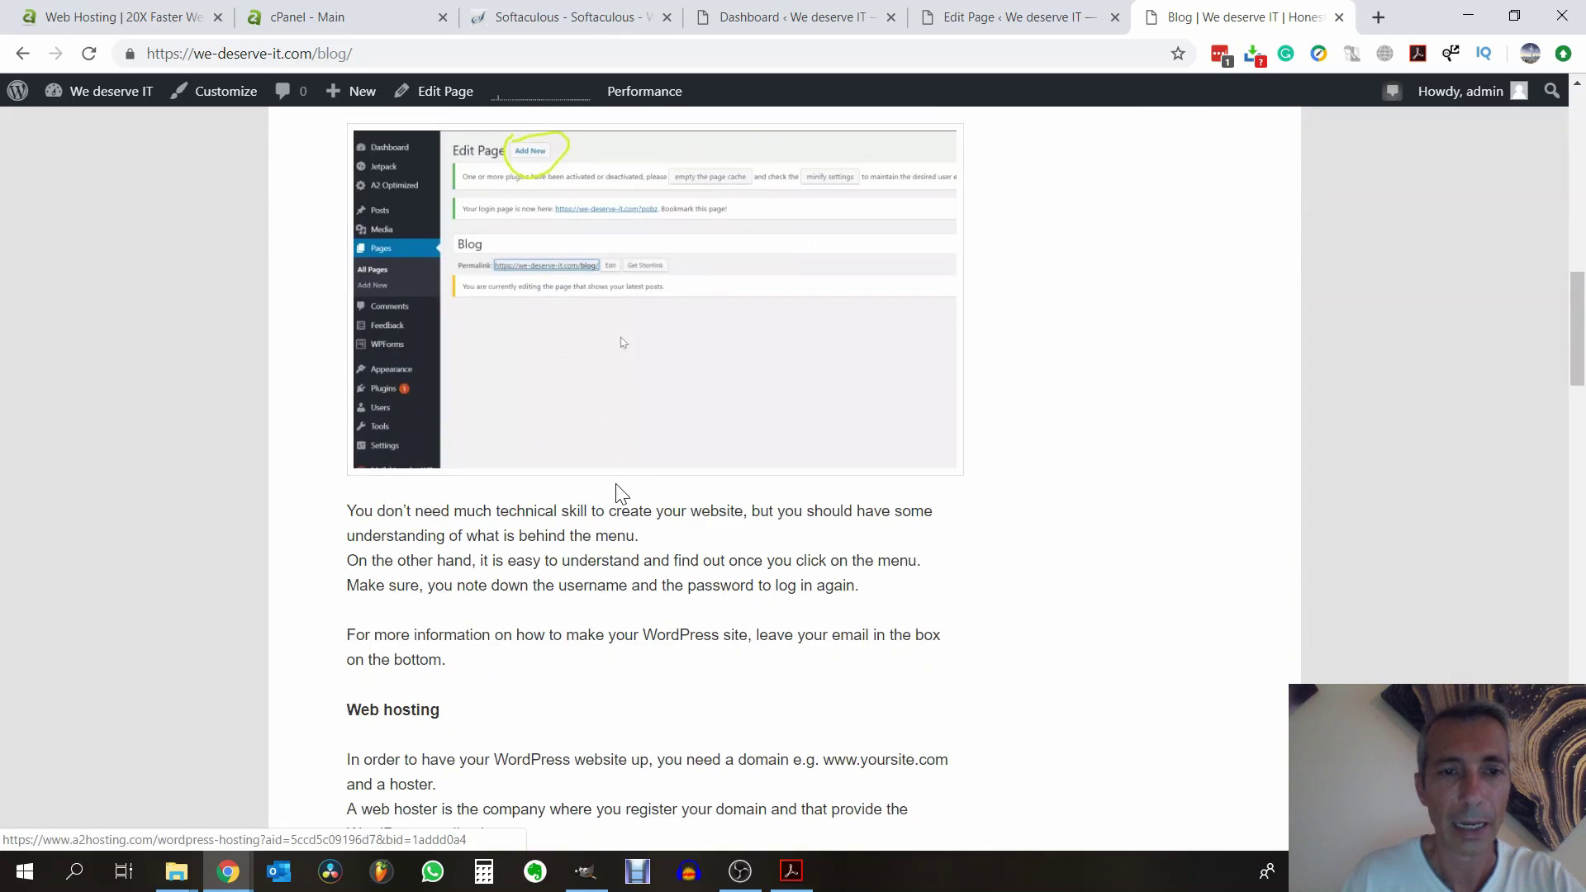
{"action": "scroll", "coordinate": [617, 496], "scroll_direction": "down", "scroll_amount": 4}
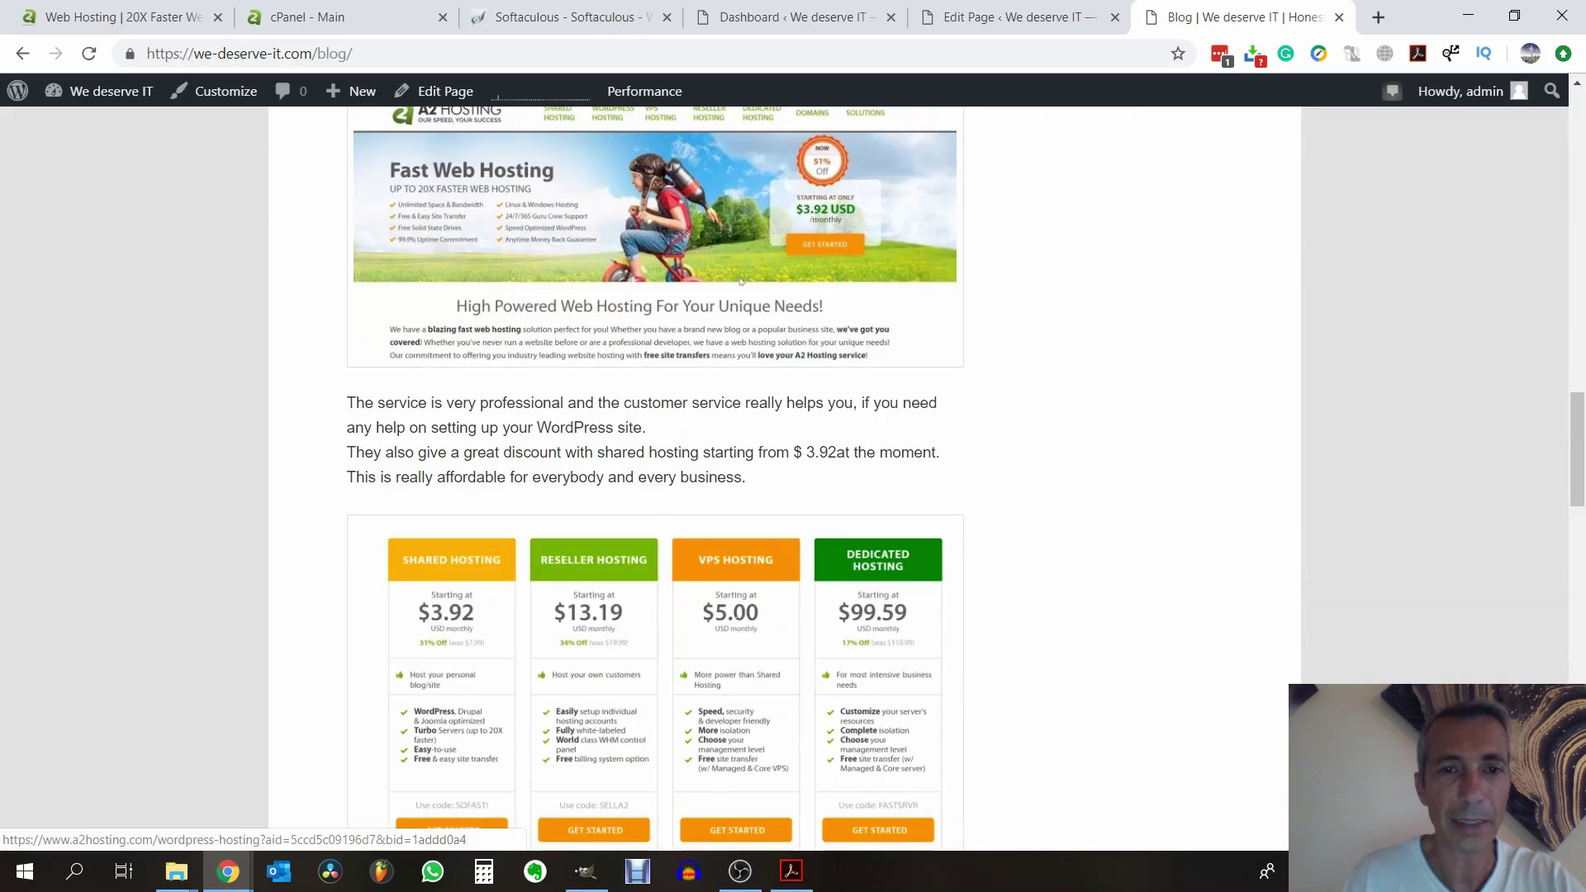
{"action": "scroll", "coordinate": [773, 481], "scroll_direction": "down", "scroll_amount": 16}
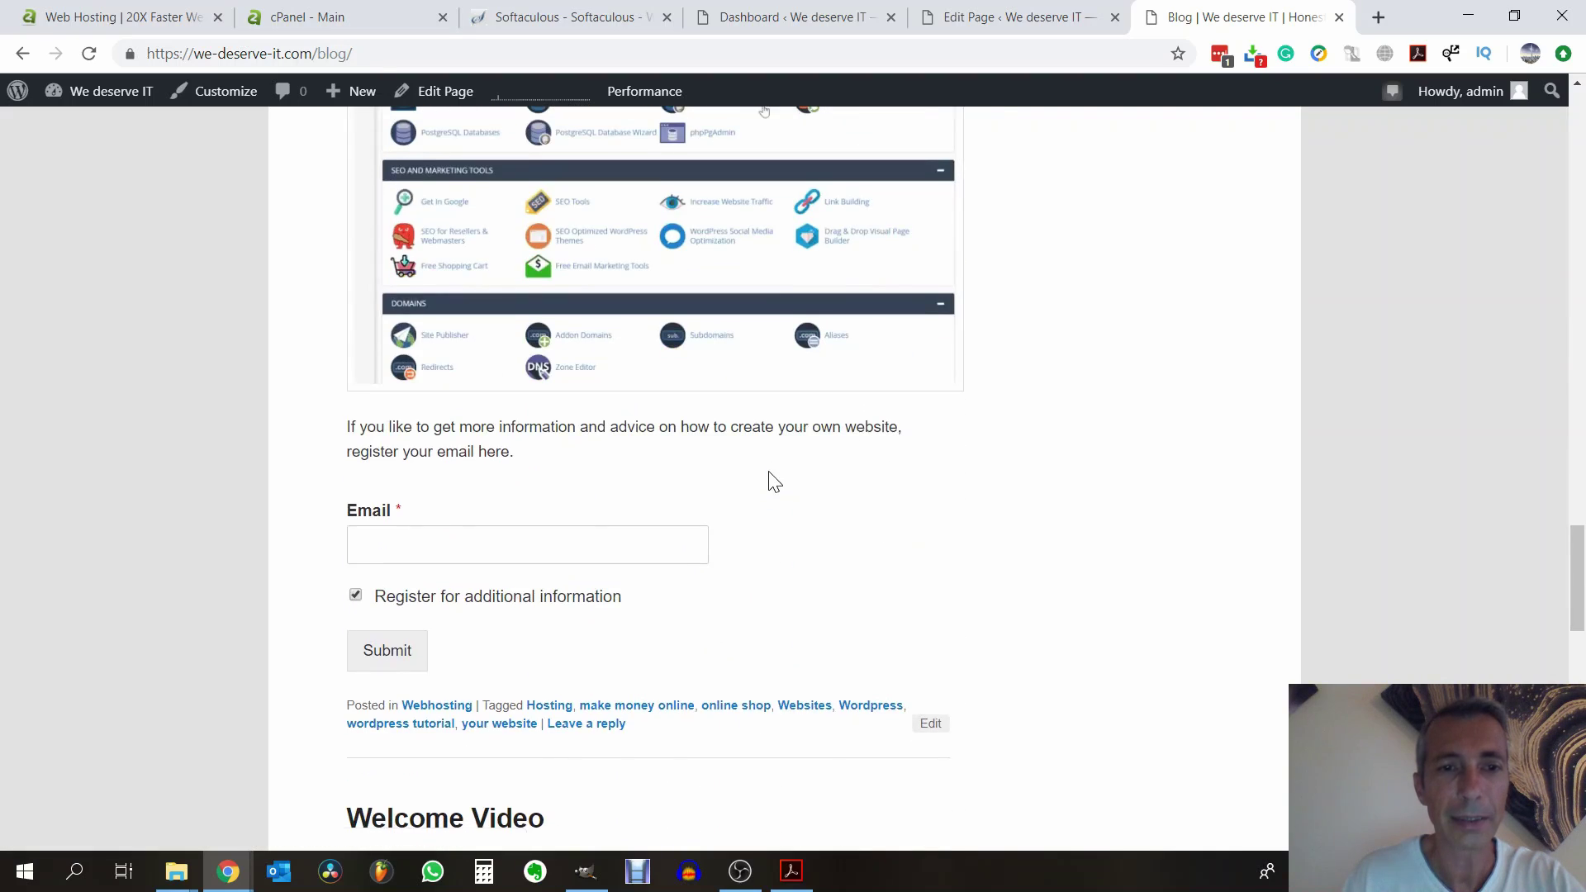
{"action": "scroll", "coordinate": [774, 482], "scroll_direction": "down", "scroll_amount": 4}
{"action": "scroll", "coordinate": [765, 475], "scroll_direction": "down", "scroll_amount": 3}
{"action": "scroll", "coordinate": [765, 478], "scroll_direction": "up", "scroll_amount": 20}
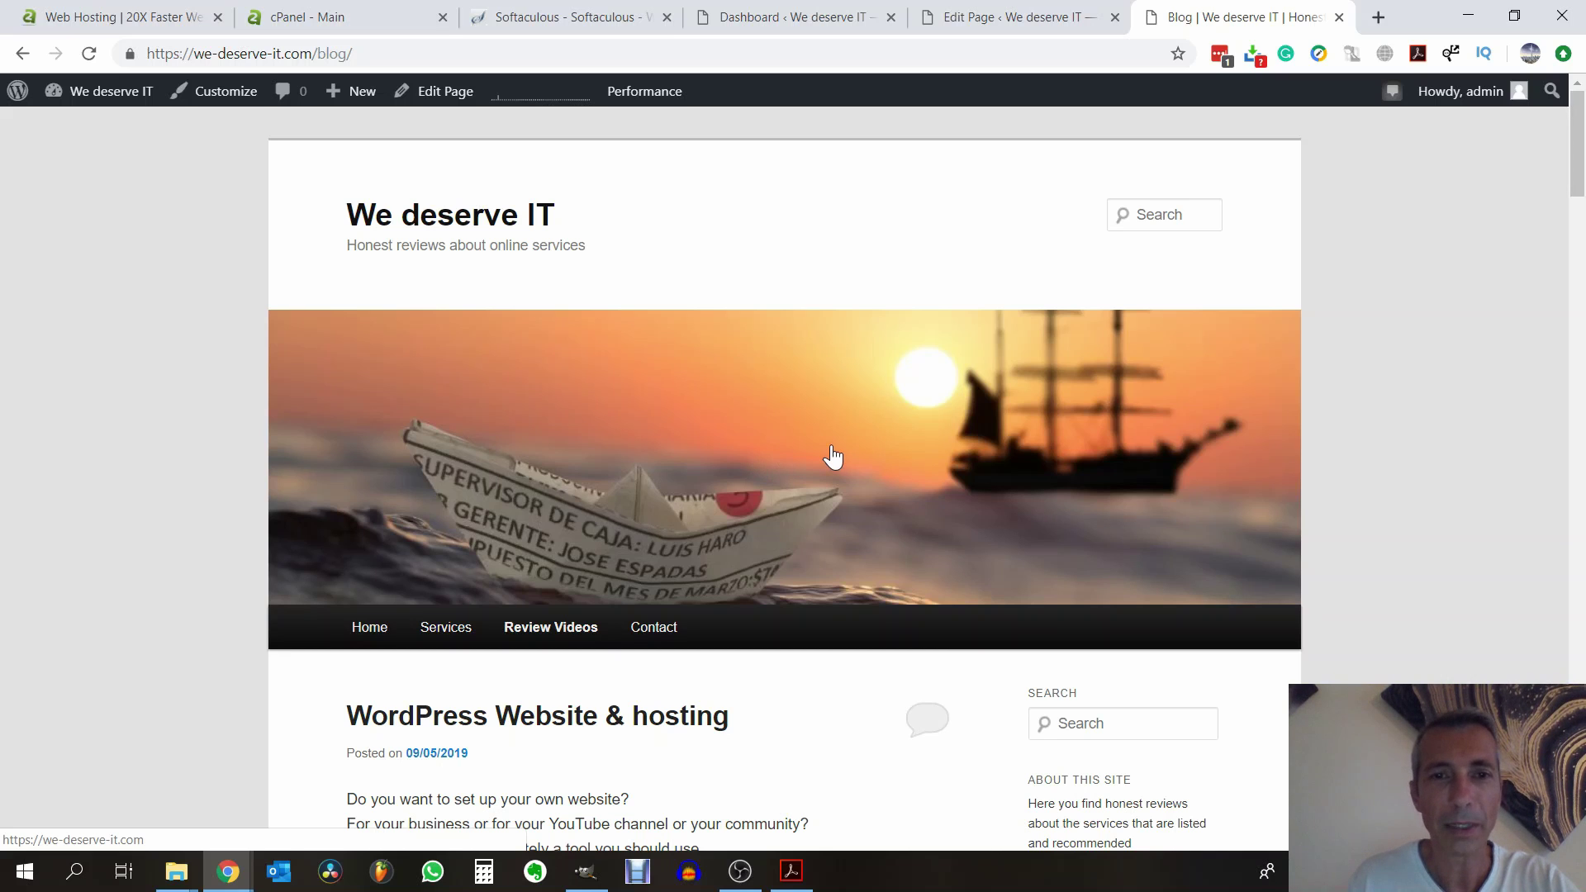
Review the post's introduction, page-editing screenshot and "Web hosting" paragraph once more, and return to the site navigation
{"action": "scroll", "coordinate": [832, 456], "scroll_direction": "down", "scroll_amount": 5}
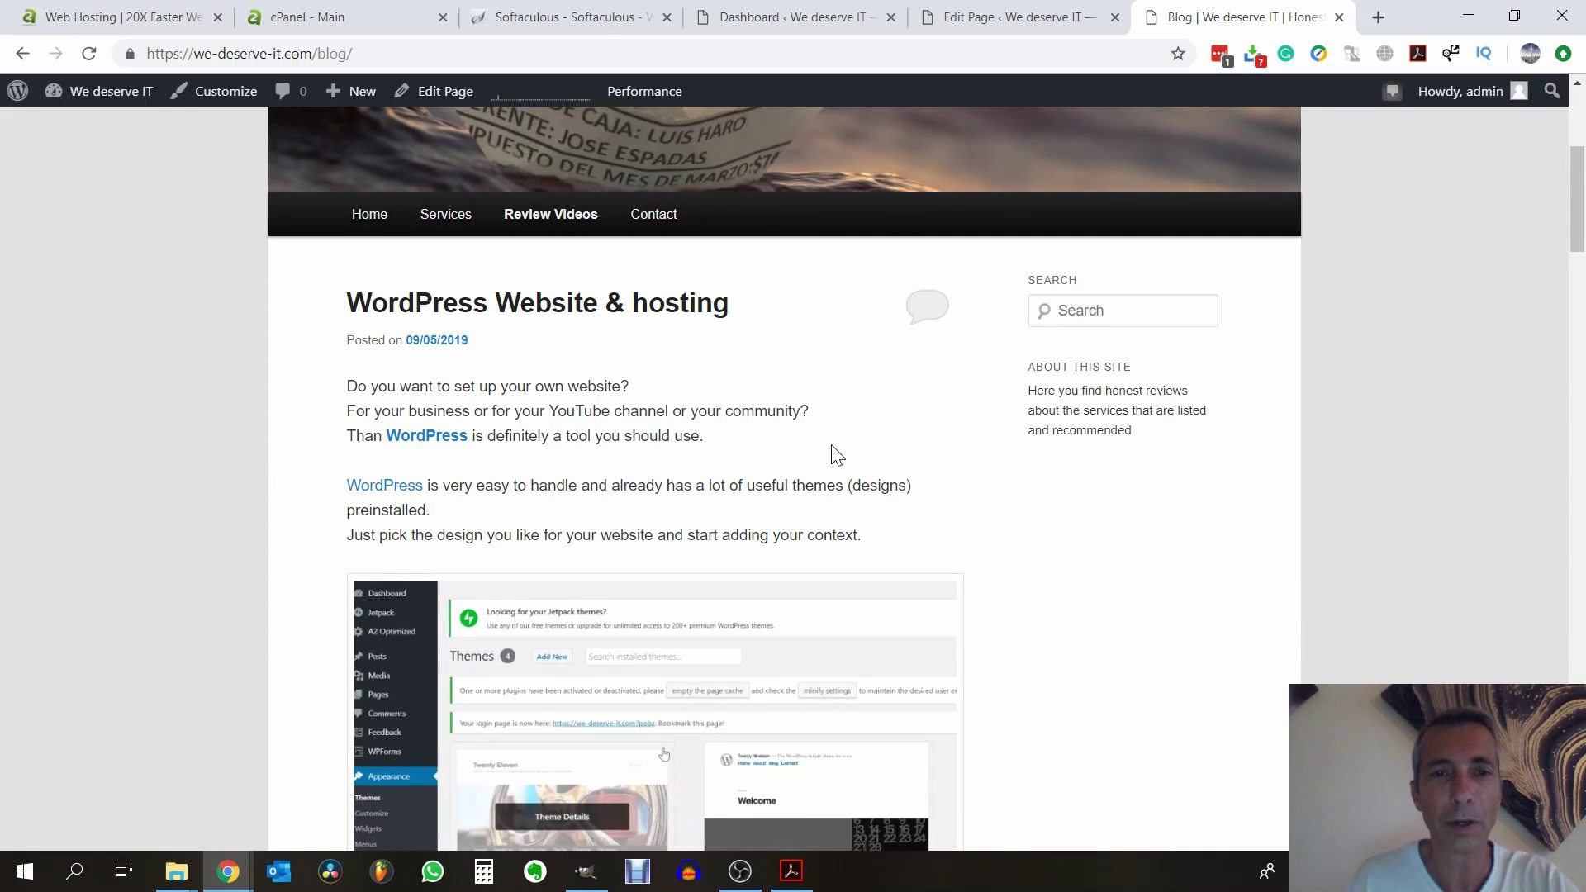
{"action": "scroll", "coordinate": [839, 443], "scroll_direction": "down", "scroll_amount": 8}
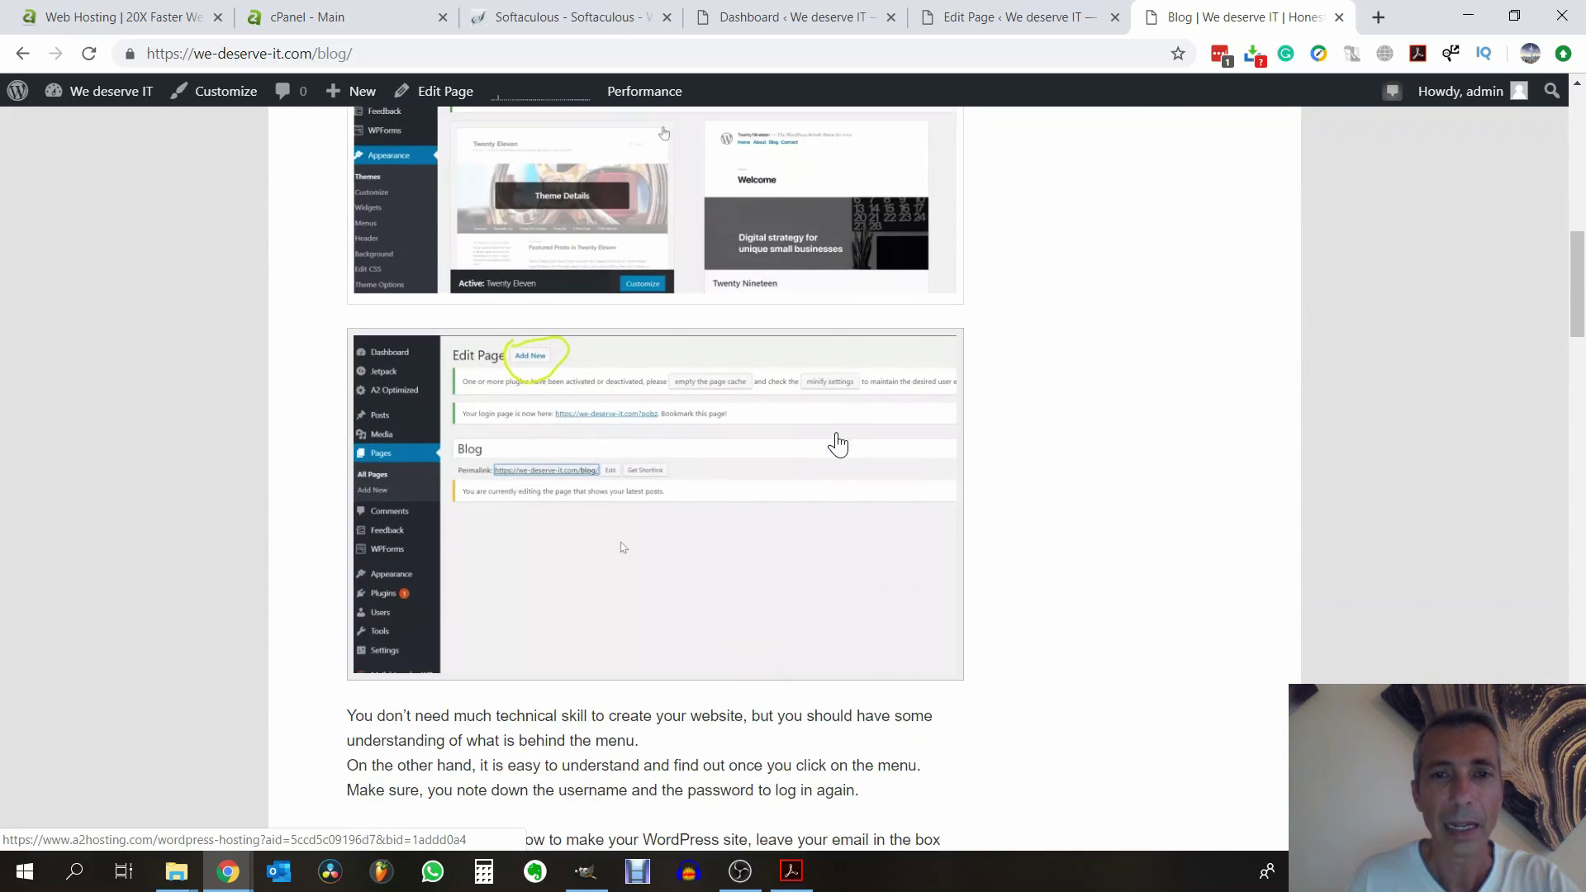
{"action": "scroll", "coordinate": [839, 444], "scroll_direction": "down", "scroll_amount": 4}
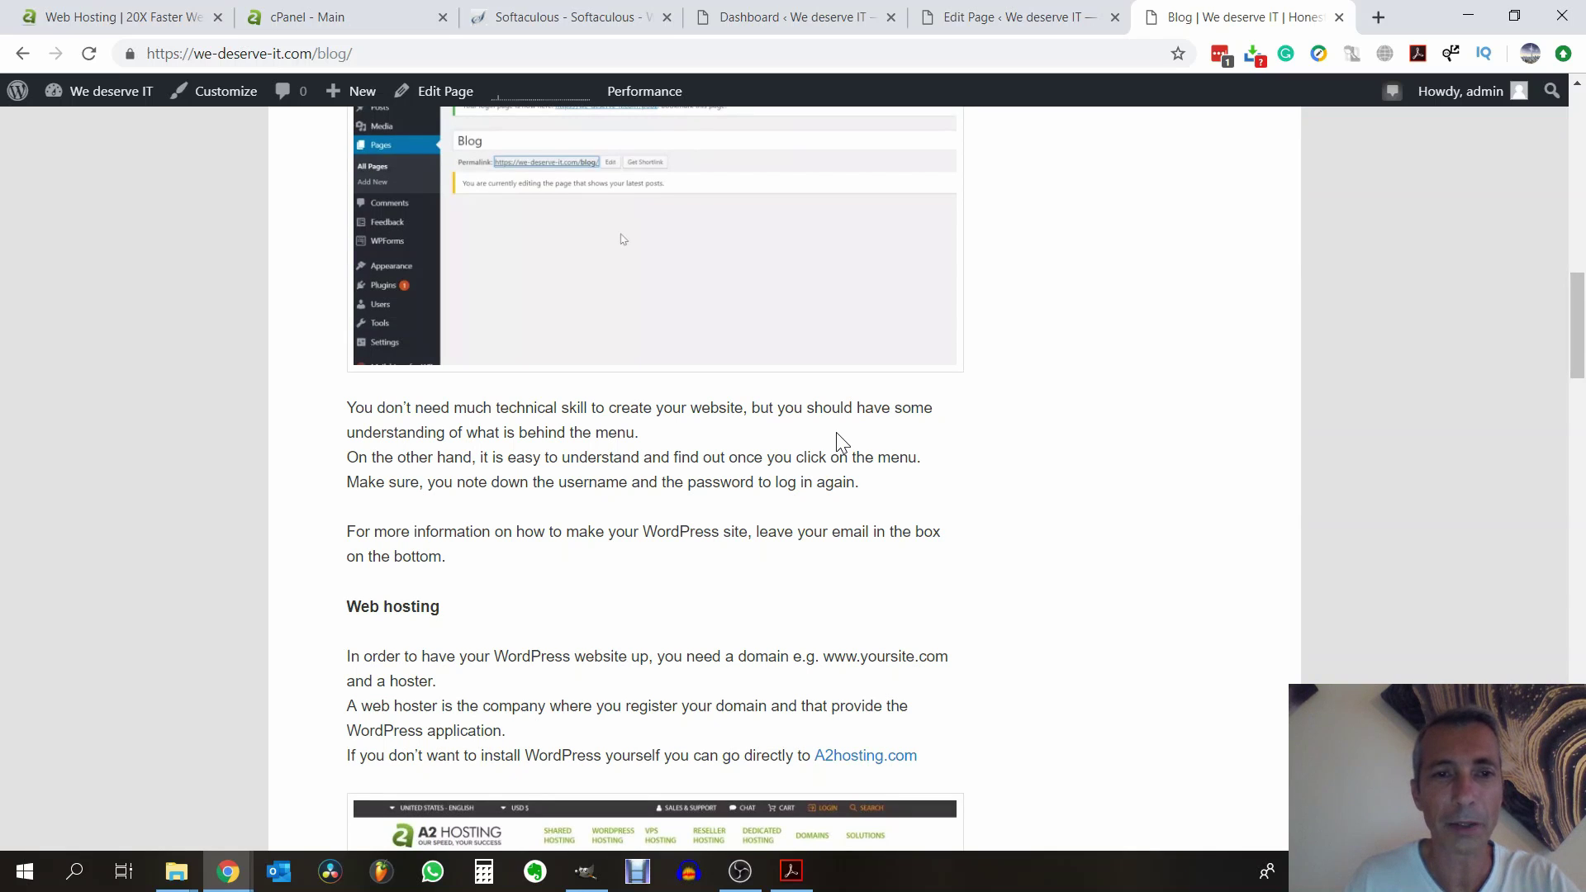
{"action": "scroll", "coordinate": [837, 434], "scroll_direction": "down", "scroll_amount": 3}
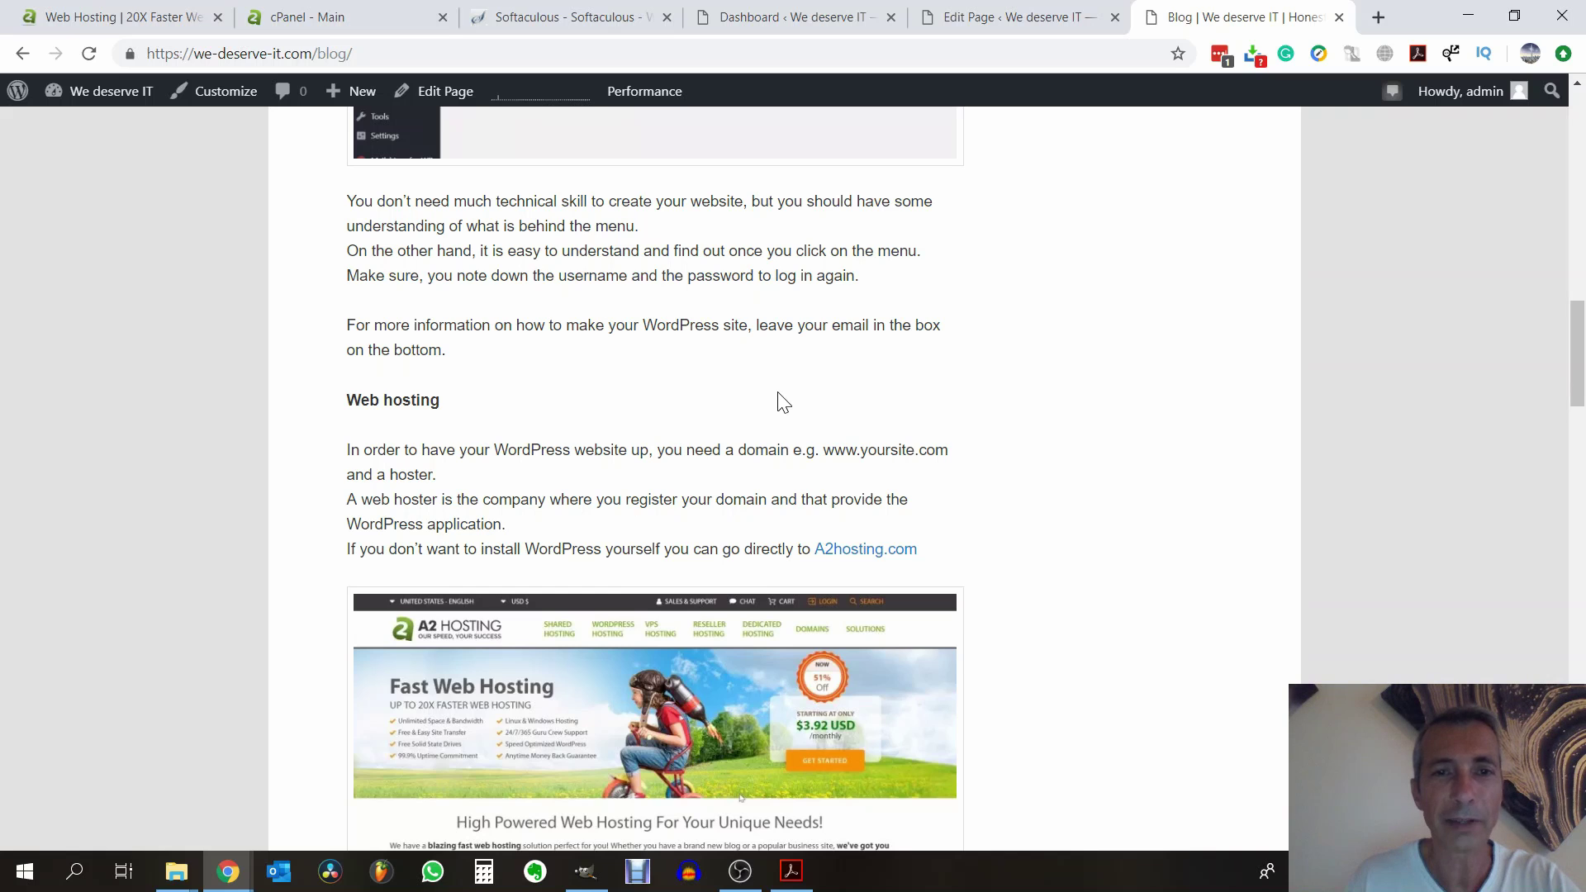
{"action": "scroll", "coordinate": [780, 403], "scroll_direction": "up", "scroll_amount": 15}
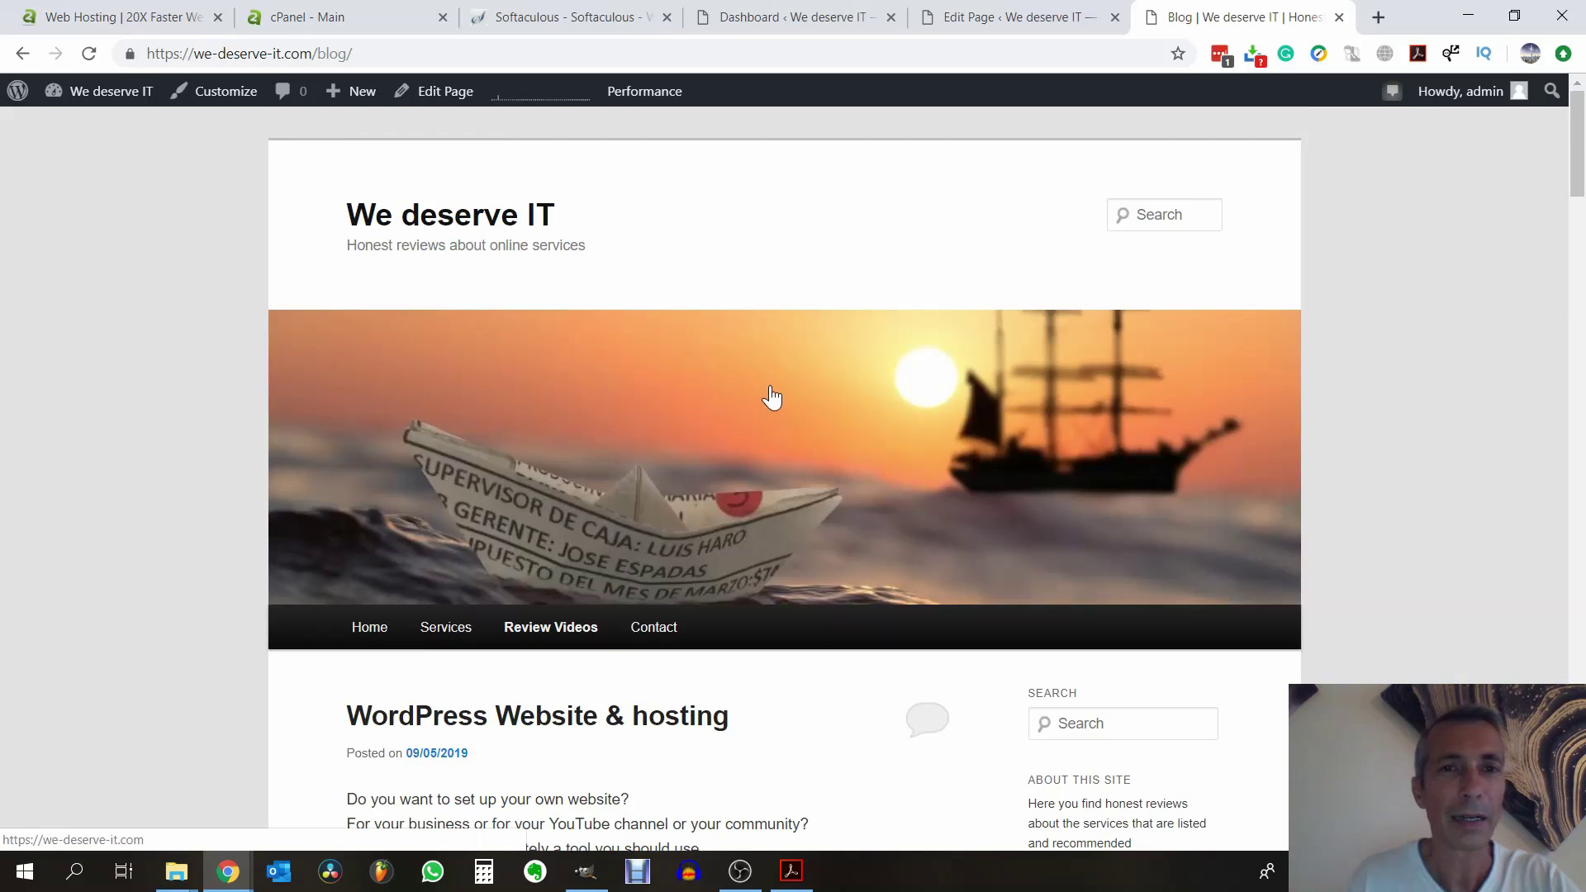
{"action": "scroll", "coordinate": [616, 351], "scroll_direction": "down", "scroll_amount": 4}
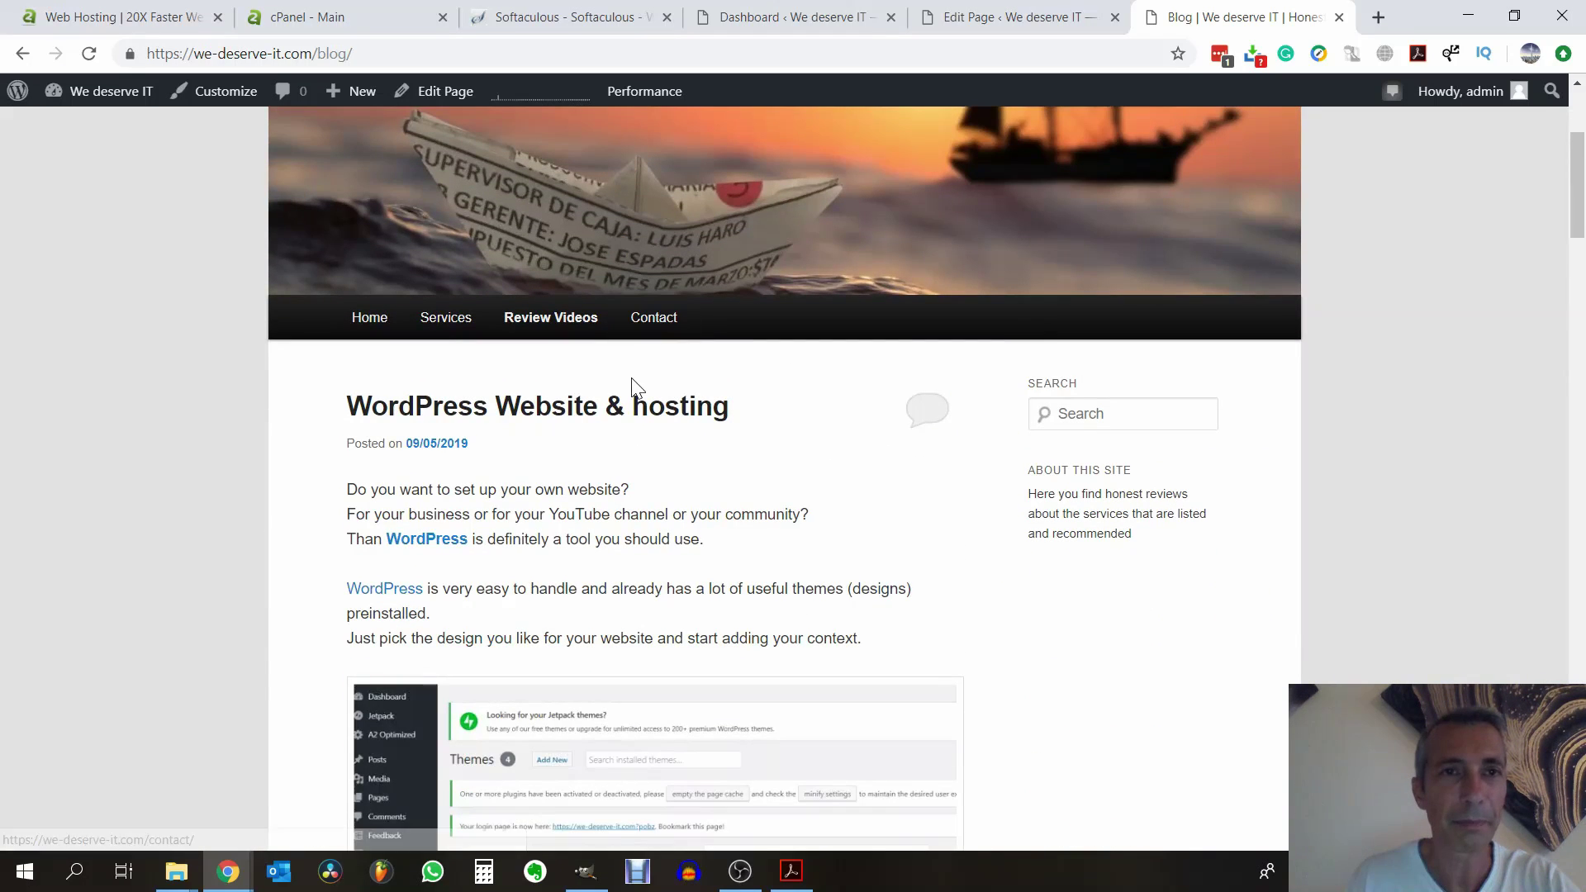
{"action": "scroll", "coordinate": [632, 388], "scroll_direction": "up", "scroll_amount": 3}
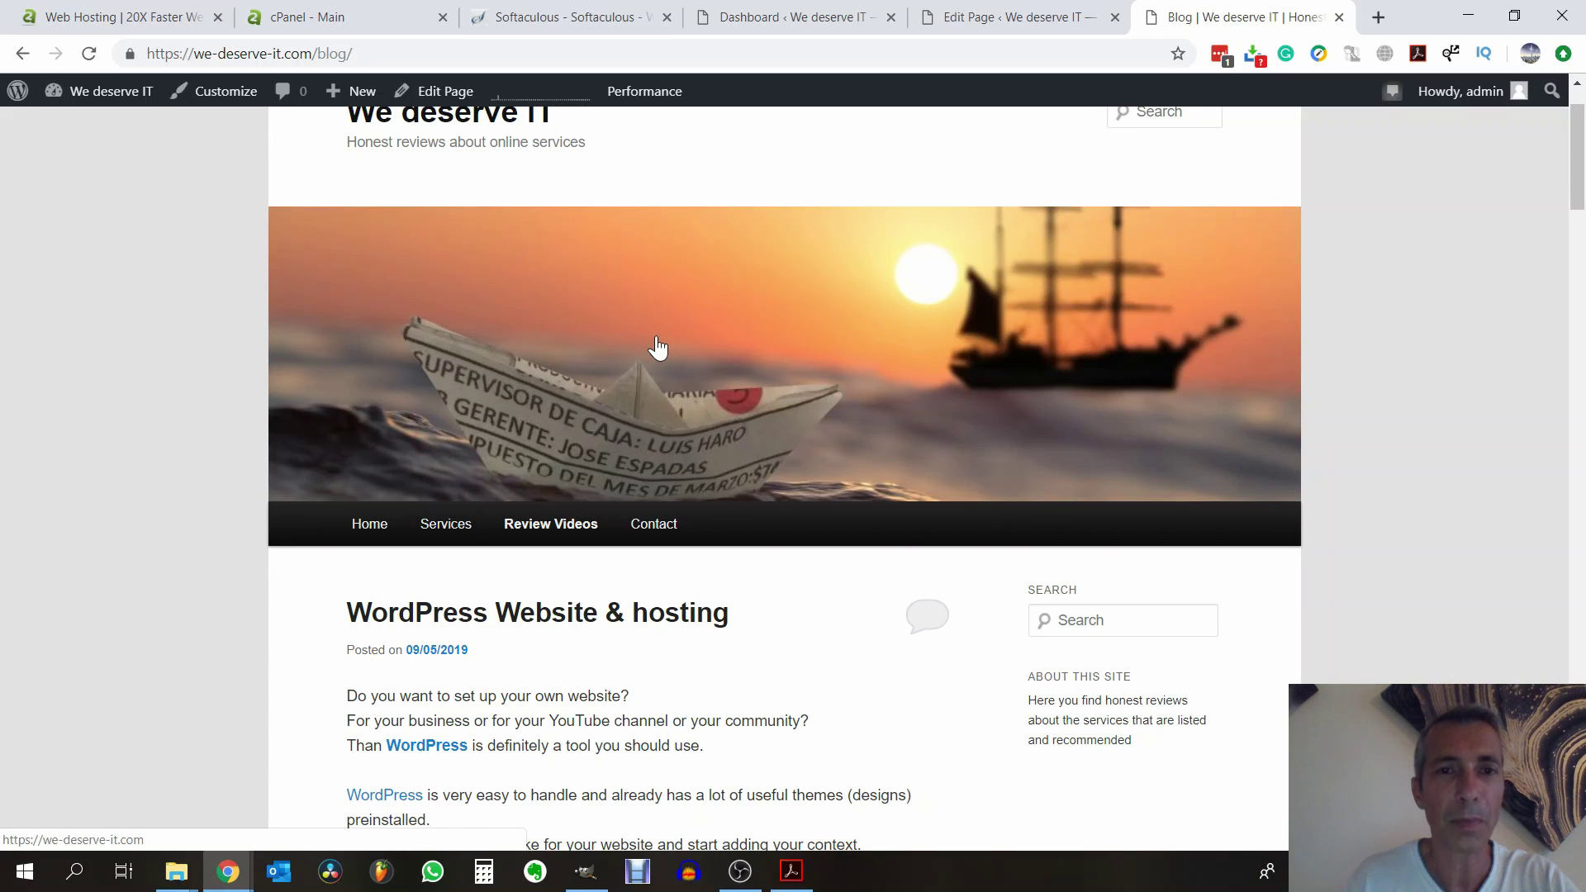
Reopen the Contact page and examine its feedback form and the "For further information register" email section in the footer
{"action": "left_click", "coordinate": [660, 535]}
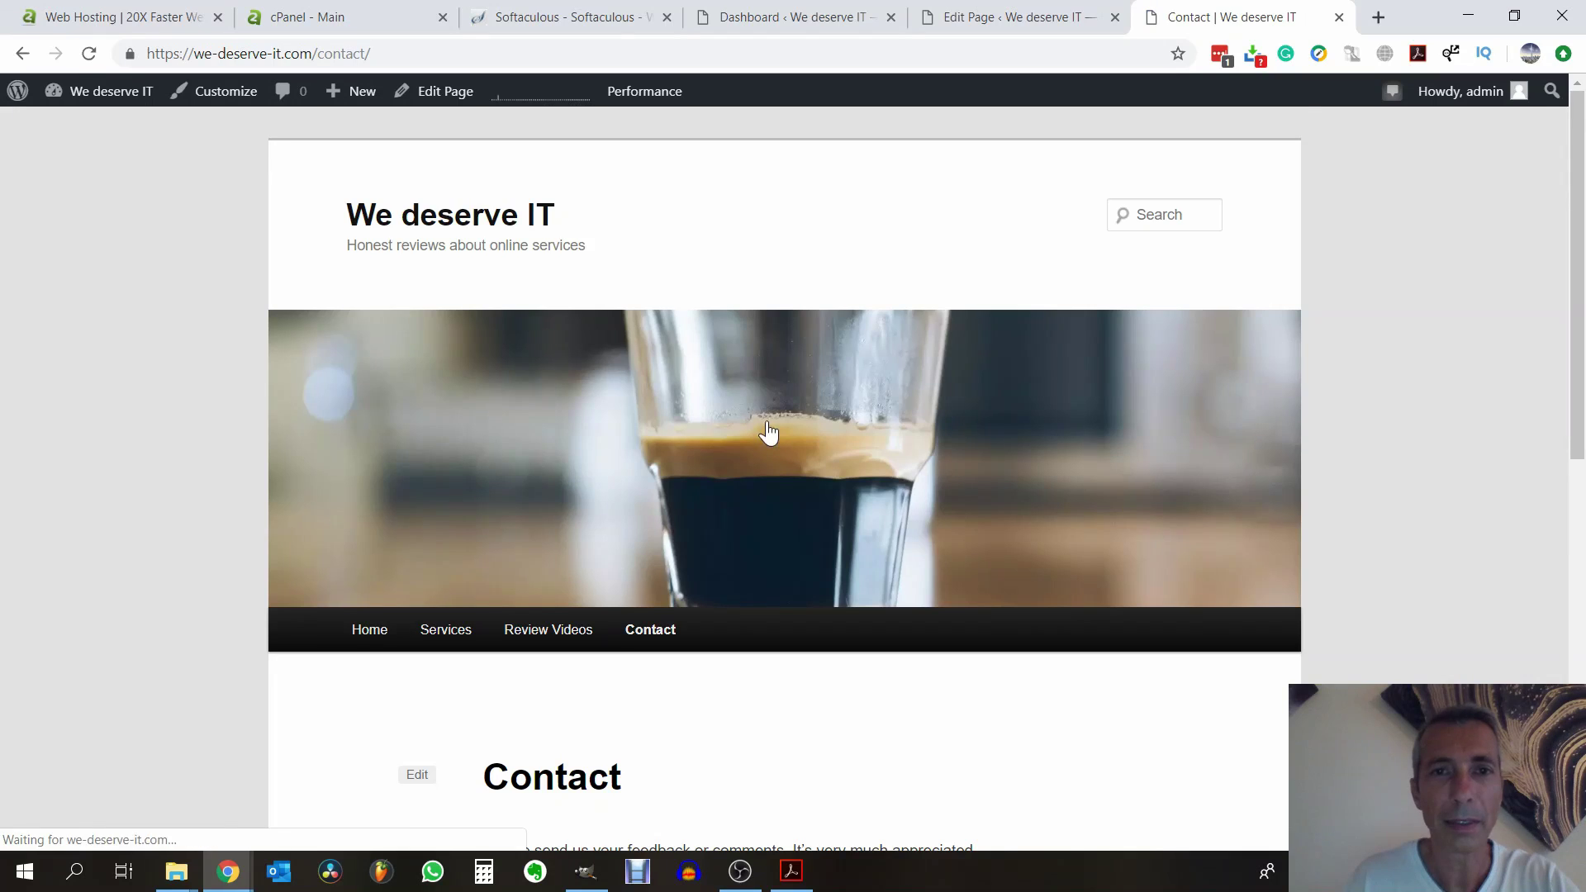
{"action": "scroll", "coordinate": [766, 425], "scroll_direction": "down", "scroll_amount": 2}
{"action": "scroll", "coordinate": [818, 434], "scroll_direction": "down", "scroll_amount": 2}
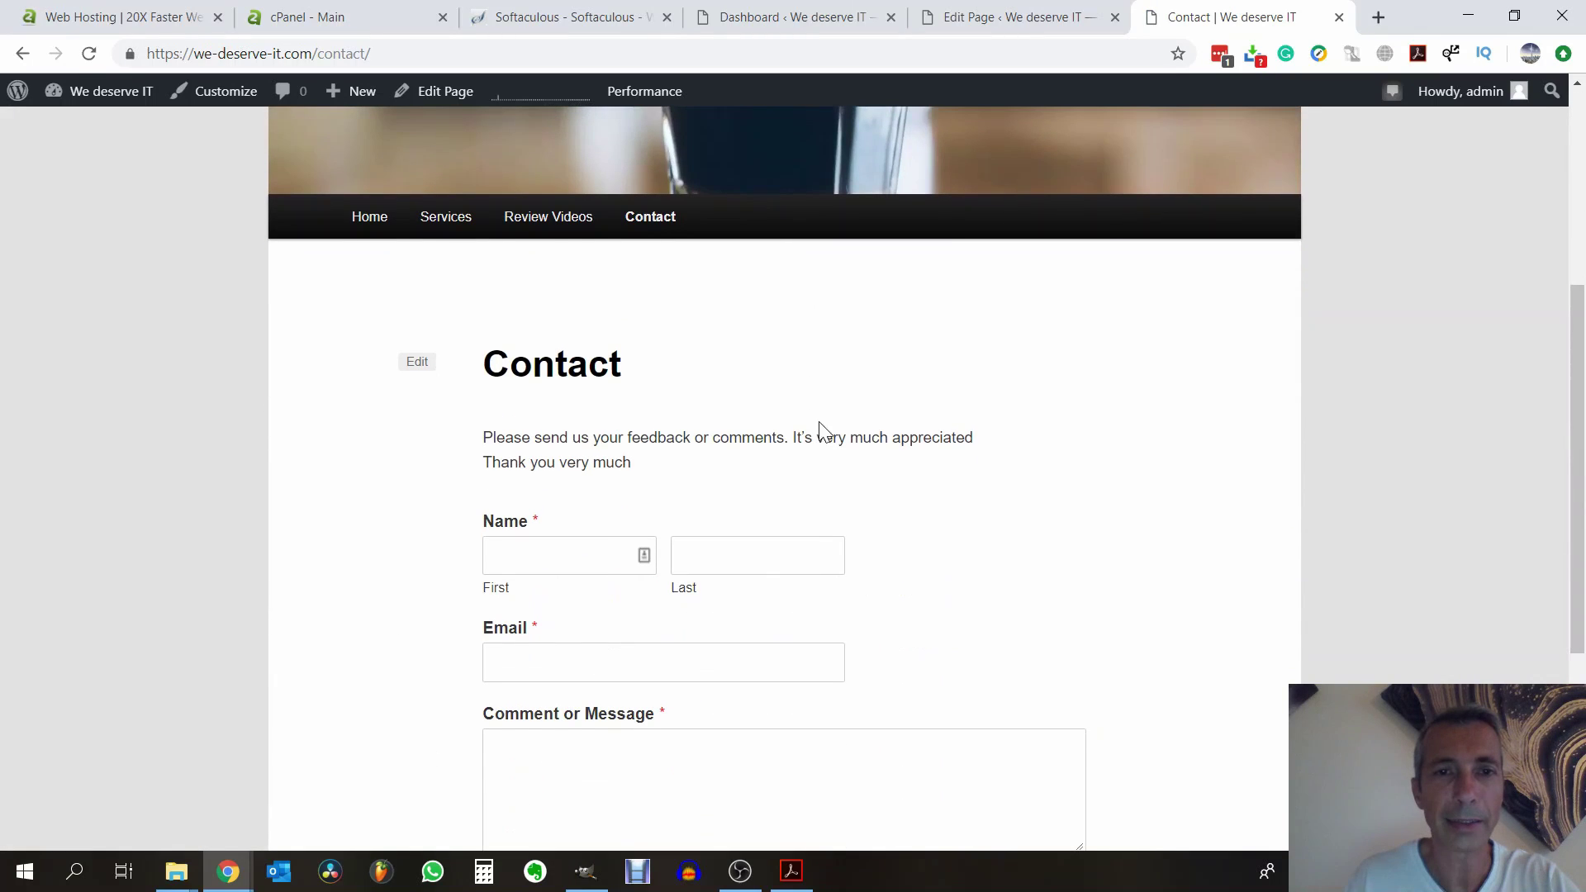
{"action": "scroll", "coordinate": [826, 388], "scroll_direction": "down", "scroll_amount": 3}
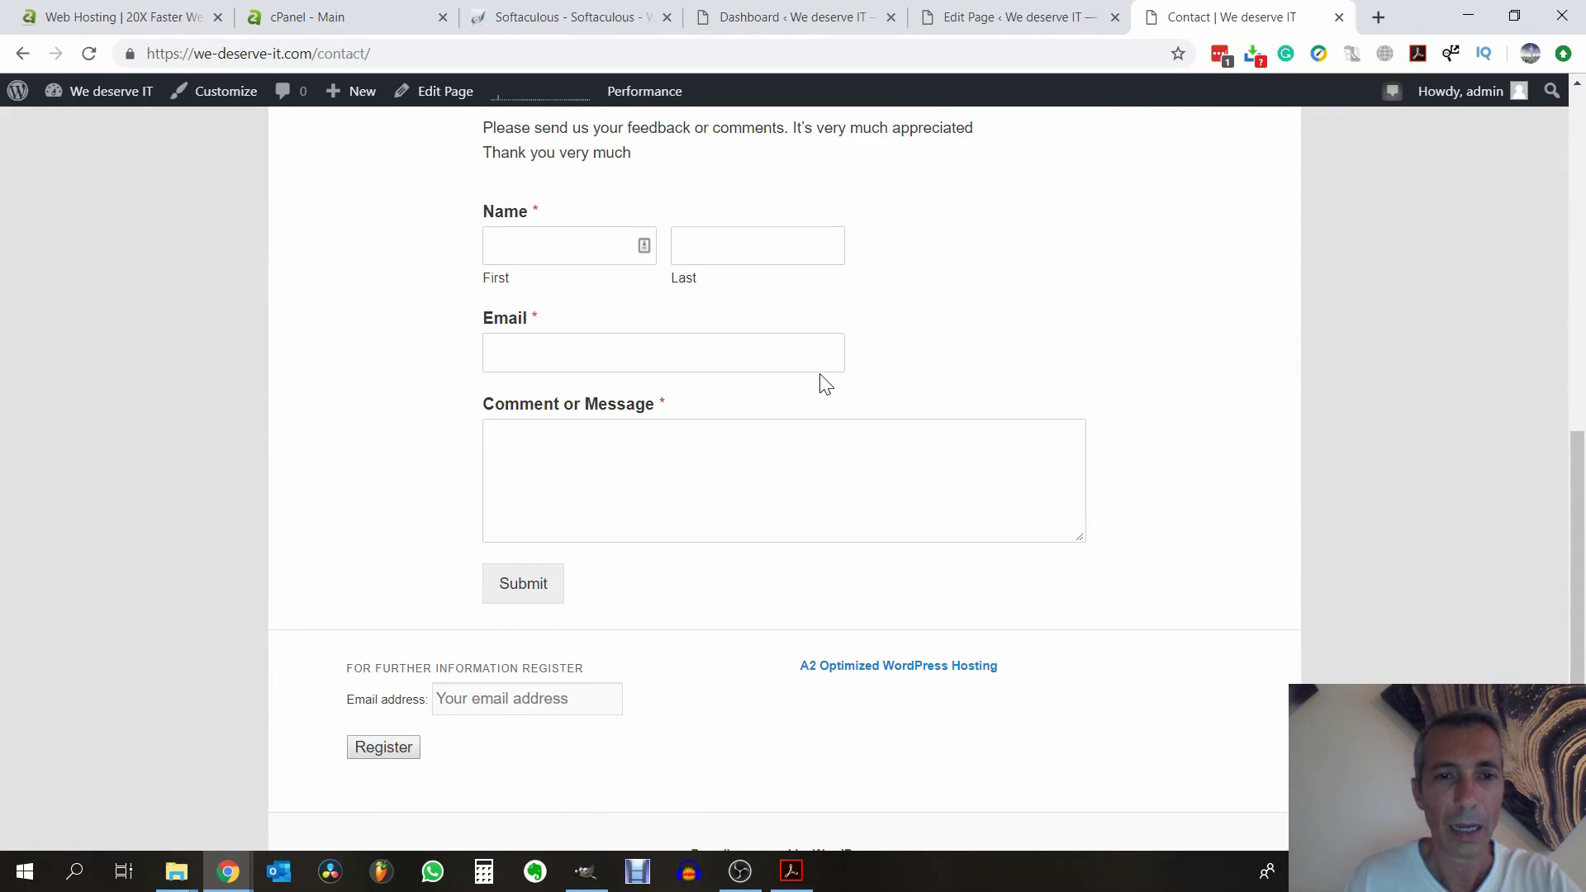
{"action": "scroll", "coordinate": [826, 384], "scroll_direction": "down", "scroll_amount": 1}
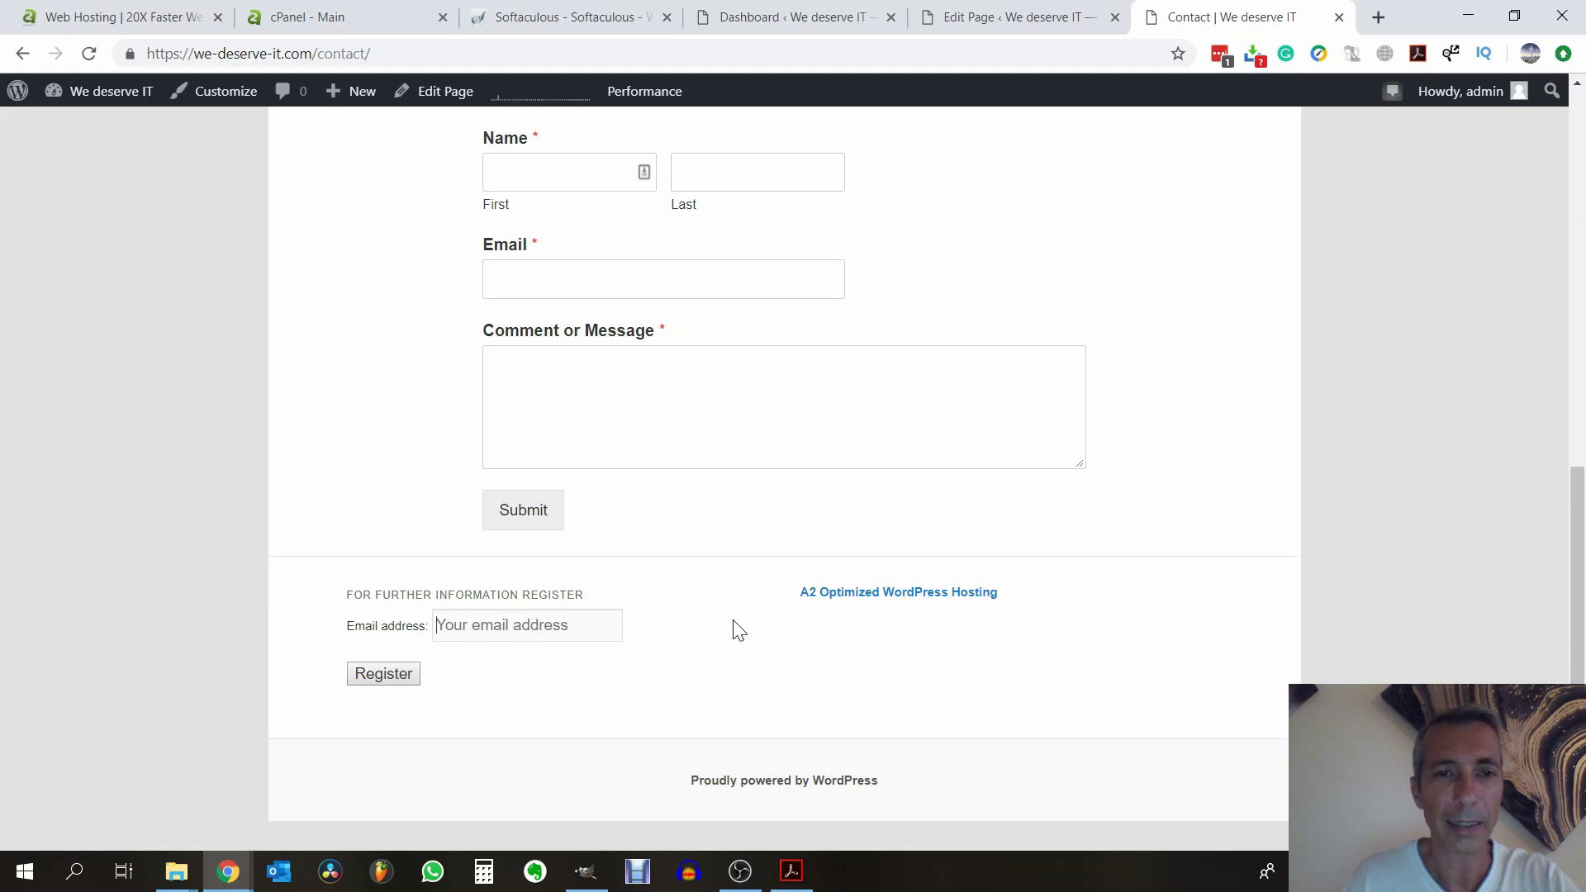
{"action": "scroll", "coordinate": [737, 631], "scroll_direction": "up", "scroll_amount": 10}
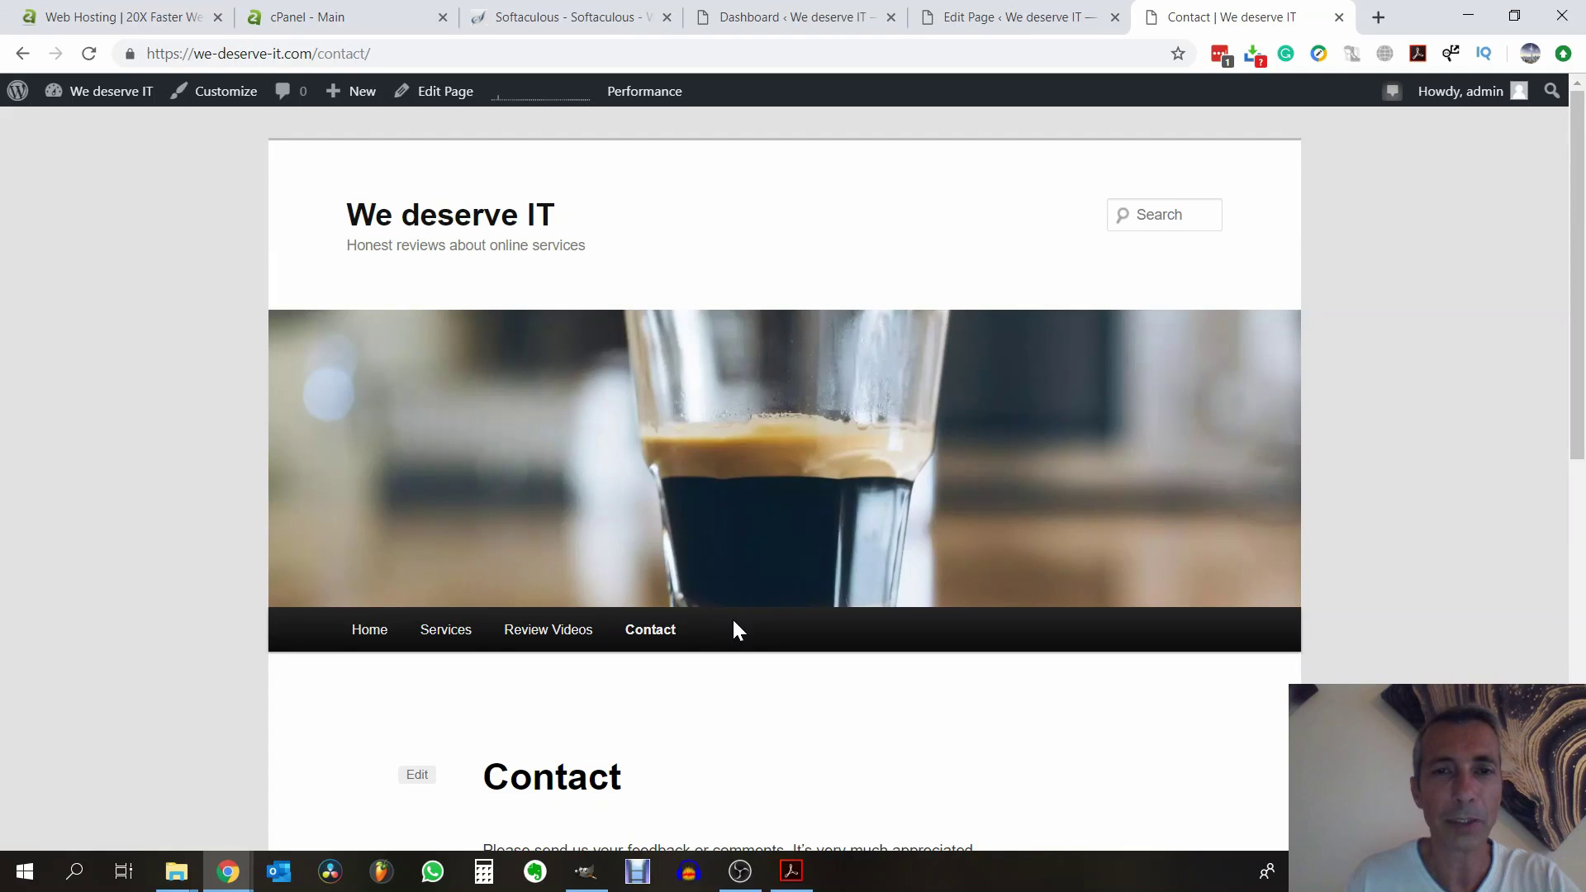
Review the Contact page again, from the header image through the name, email and message fields to the footer's "A2 Optimized WordPress Hosting" link
{"action": "scroll", "coordinate": [735, 628], "scroll_direction": "down", "scroll_amount": 5}
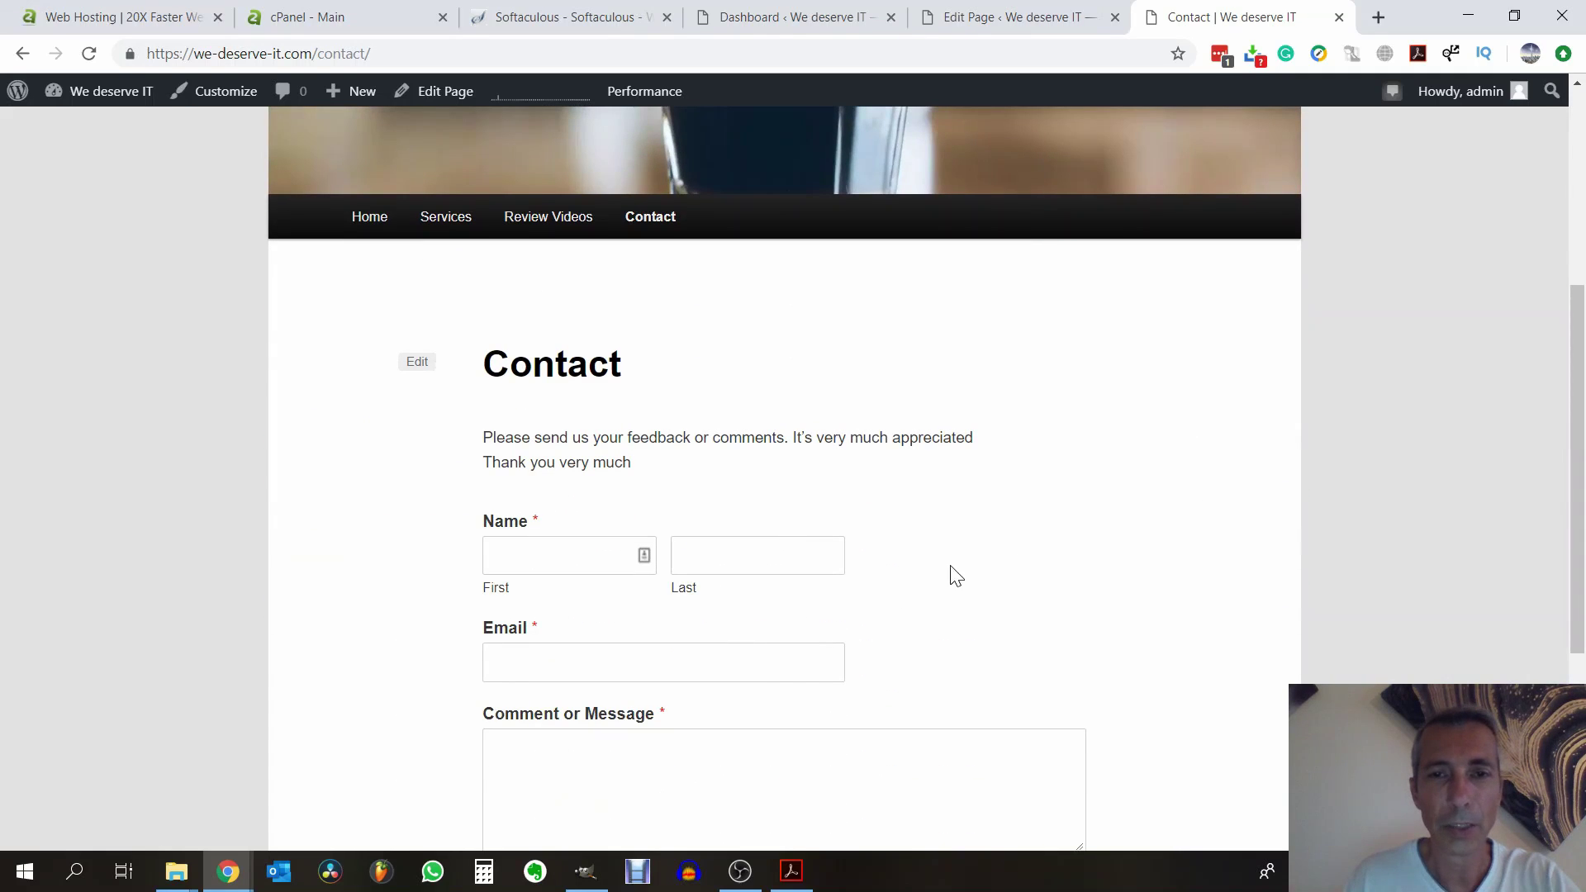
{"action": "scroll", "coordinate": [894, 567], "scroll_direction": "down", "scroll_amount": 5}
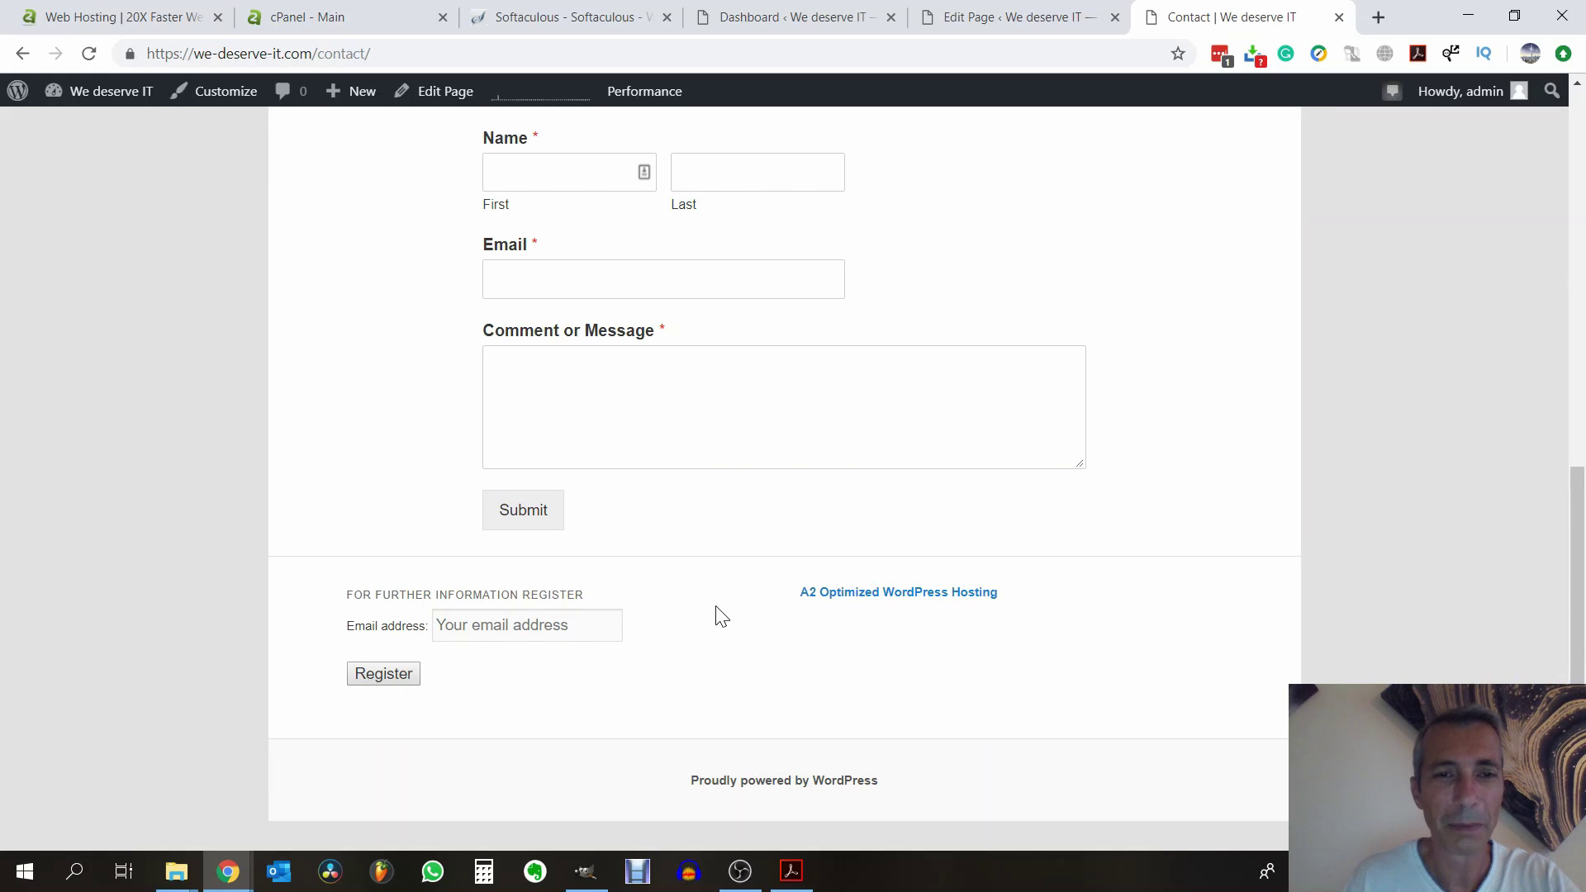
{"action": "scroll", "coordinate": [716, 616], "scroll_direction": "up", "scroll_amount": 4}
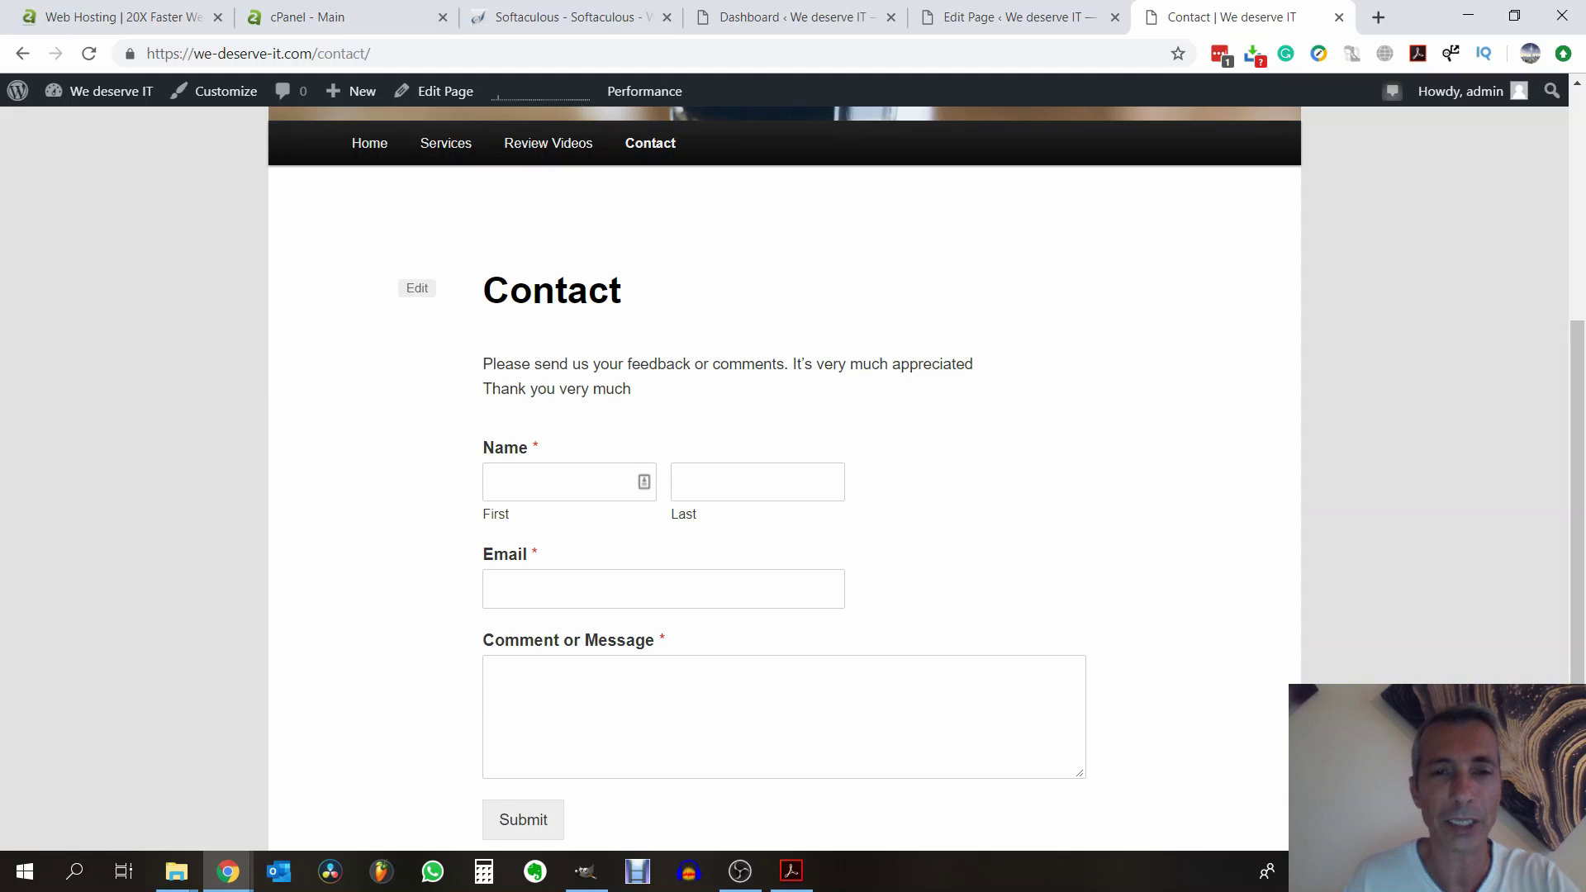
{"action": "scroll", "coordinate": [957, 554], "scroll_direction": "up", "scroll_amount": 6}
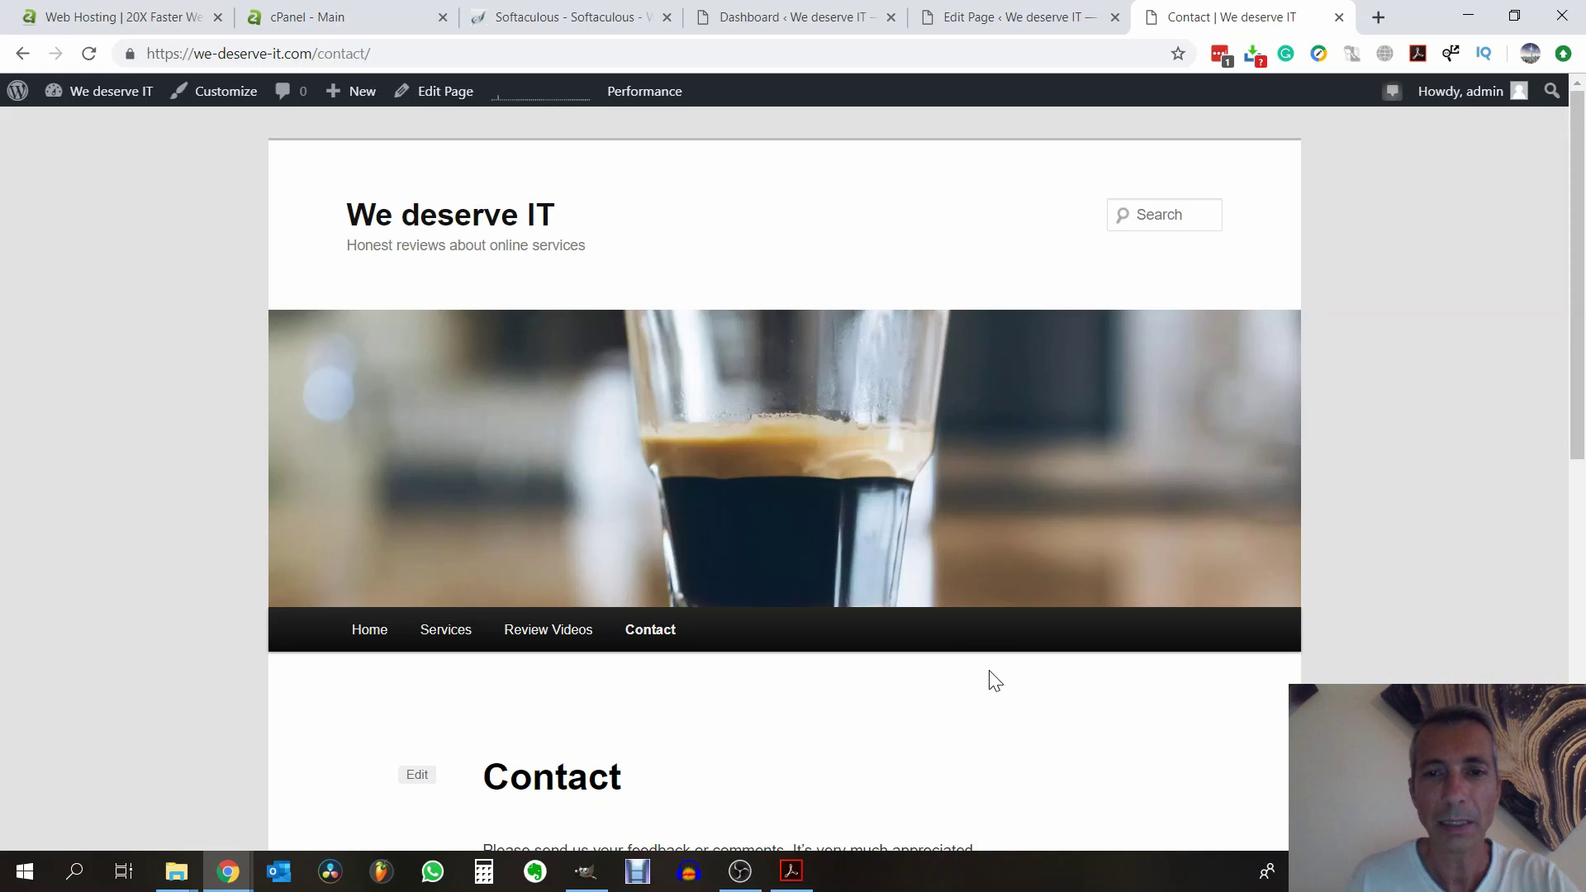
{"action": "scroll", "coordinate": [992, 678], "scroll_direction": "down", "scroll_amount": 1}
{"action": "scroll", "coordinate": [992, 678], "scroll_direction": "down", "scroll_amount": 2}
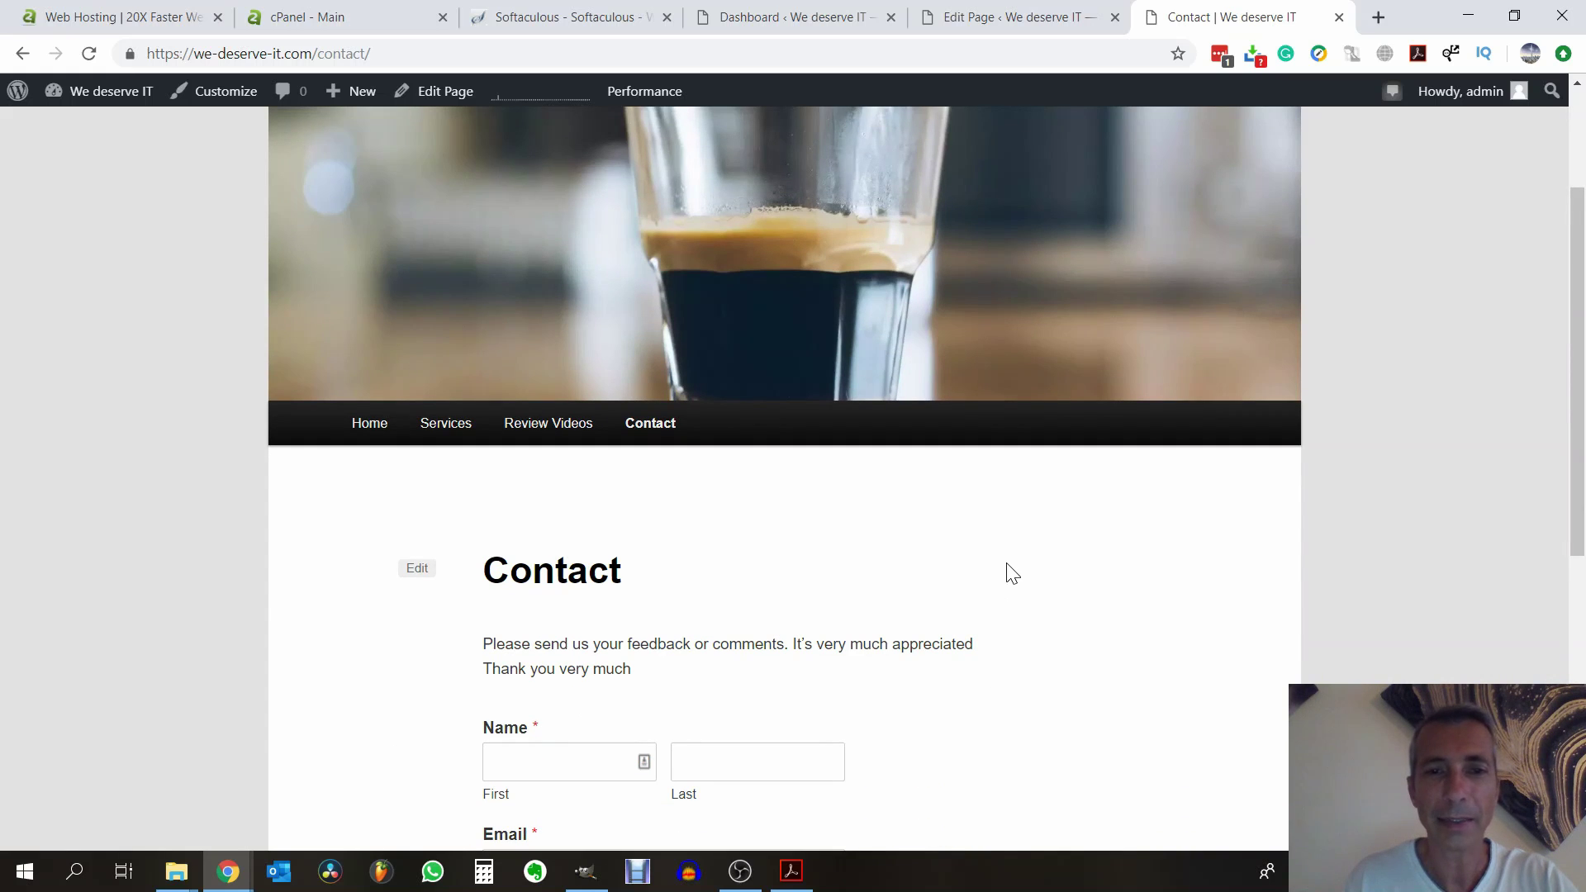
{"action": "scroll", "coordinate": [1012, 573], "scroll_direction": "down", "scroll_amount": 1}
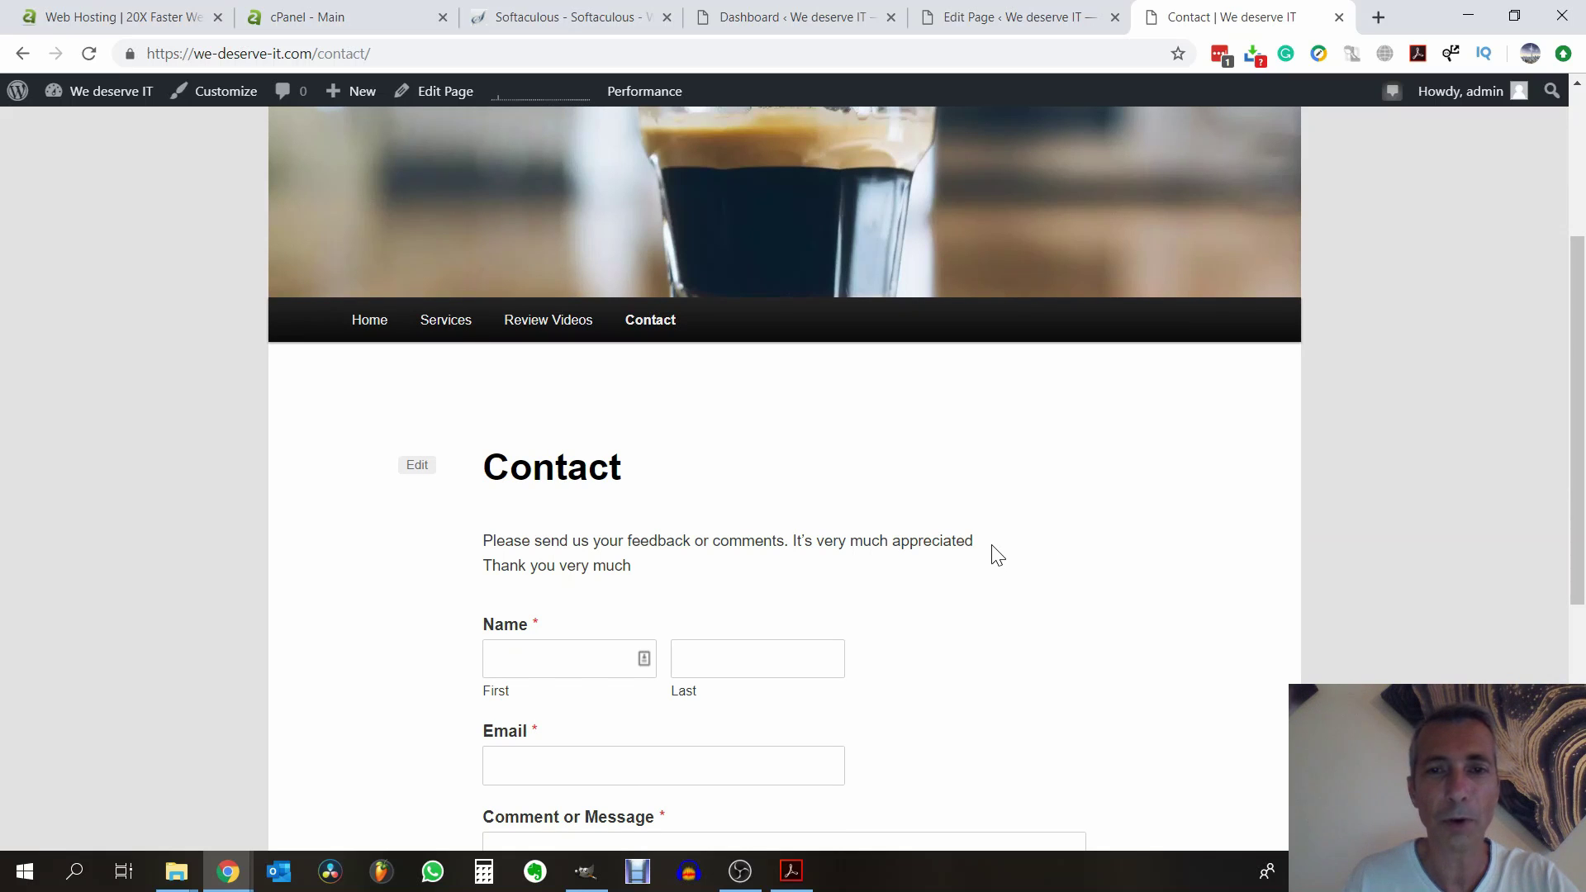
{"action": "scroll", "coordinate": [1006, 554], "scroll_direction": "down", "scroll_amount": 3}
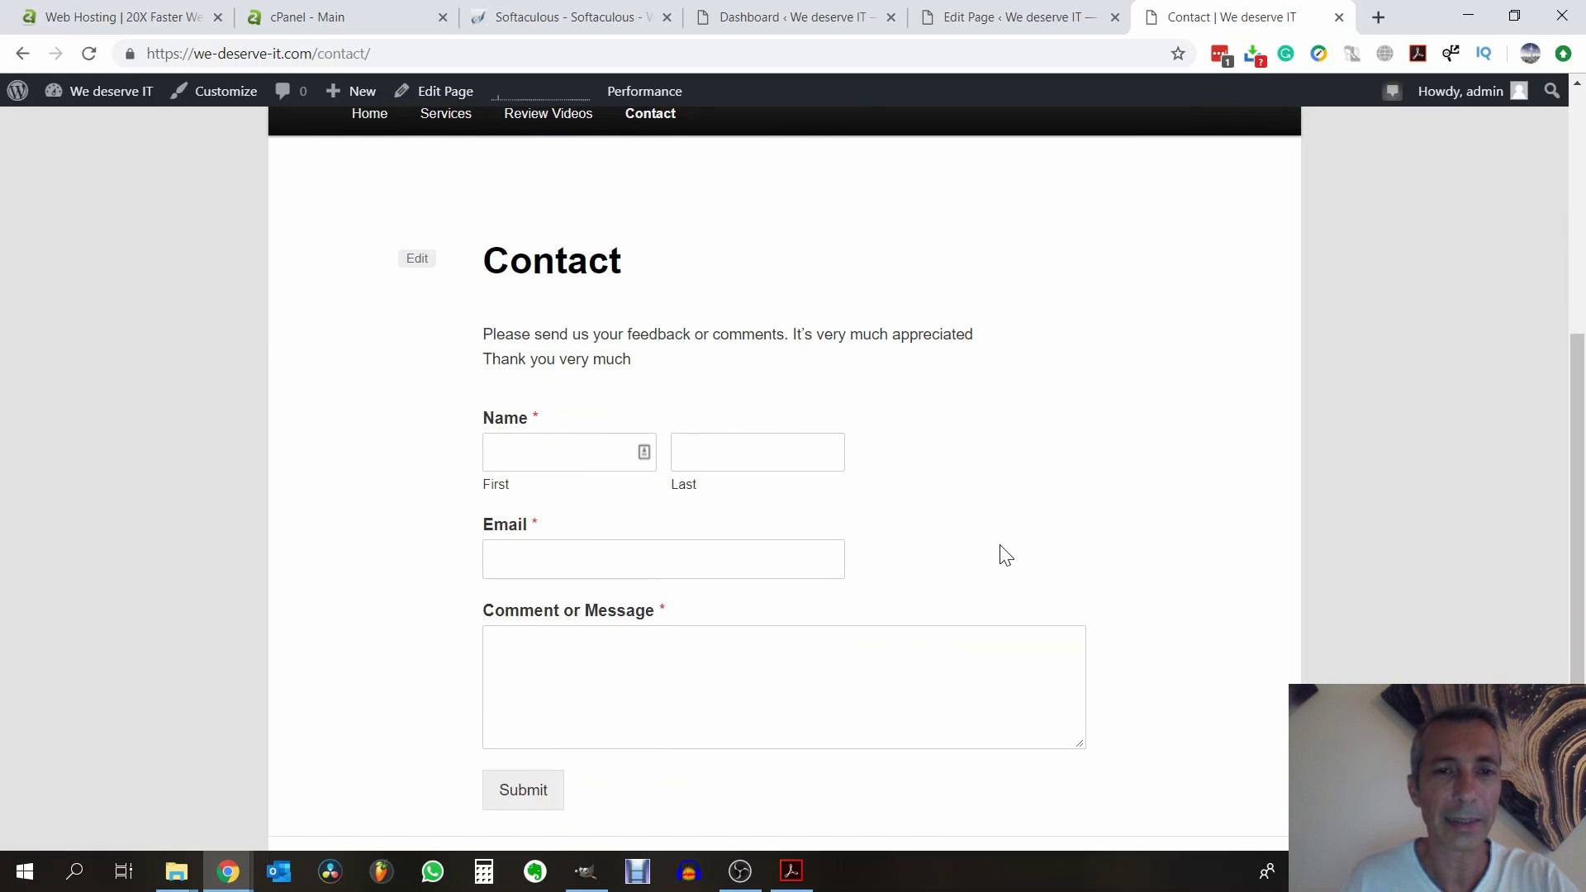
{"action": "scroll", "coordinate": [1006, 554], "scroll_direction": "down", "scroll_amount": 3}
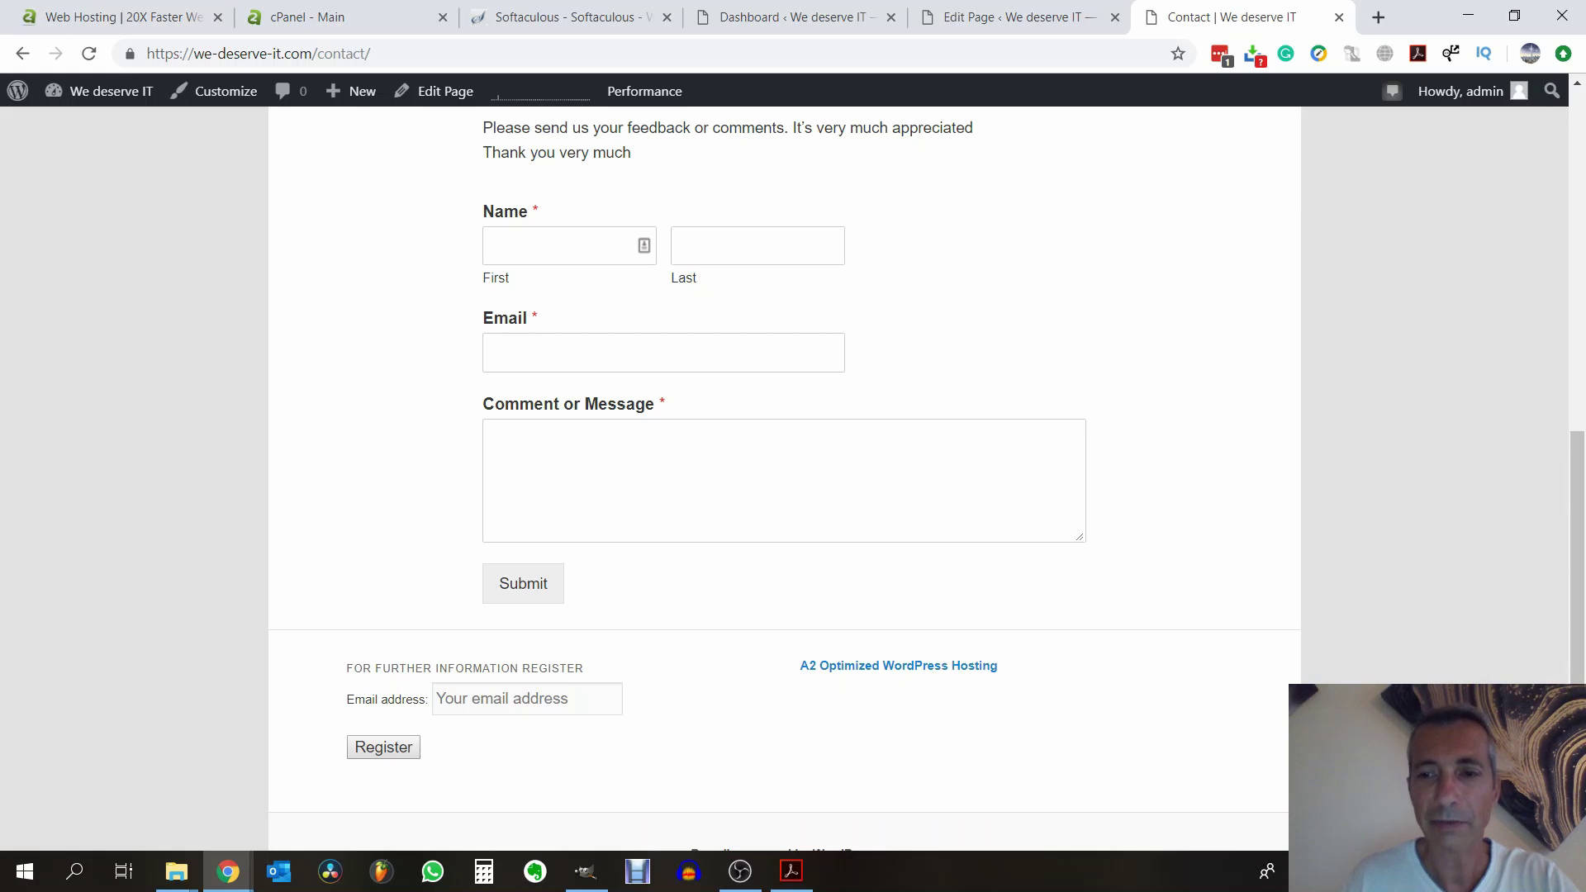
{"action": "scroll", "coordinate": [977, 483], "scroll_direction": "up", "scroll_amount": 4}
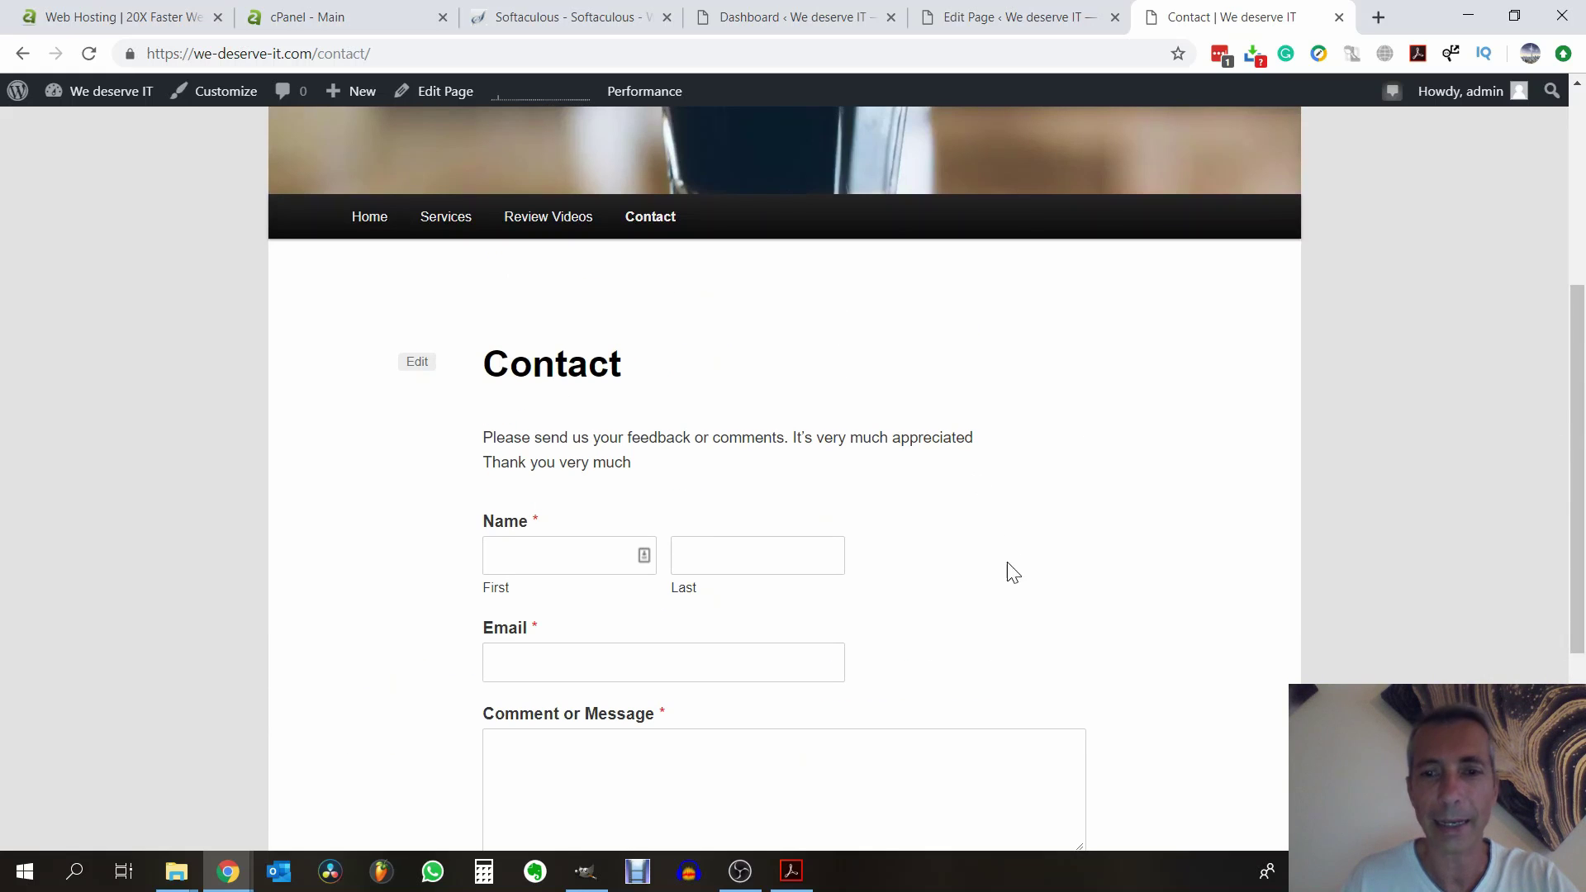